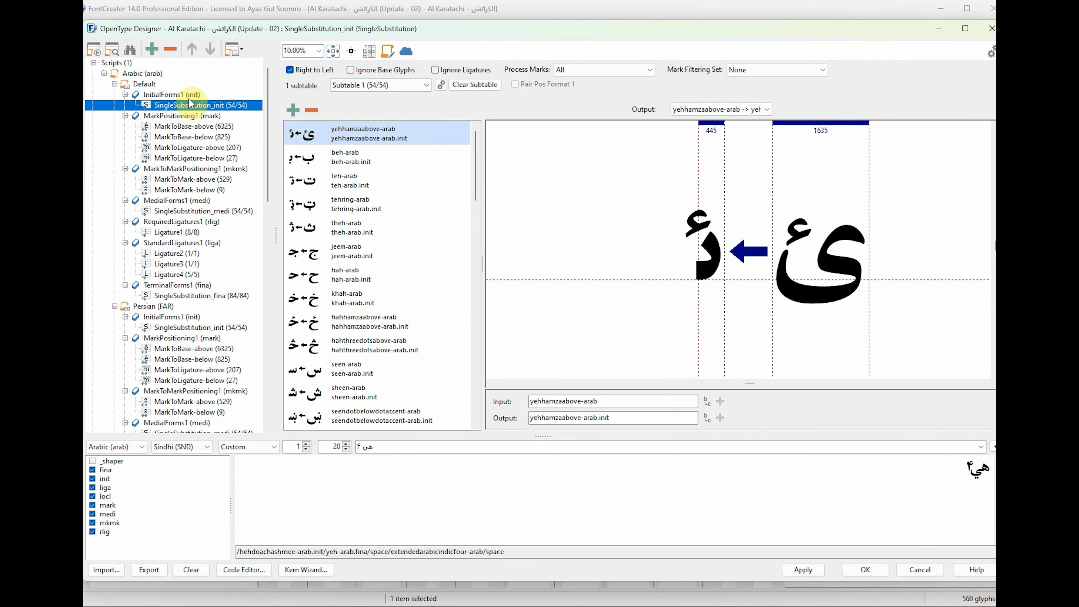
Step: Collapse the Default, Persian, Sindhi and Urdu branches under the Arabic script to show only its language entries
{"action": "left_click", "coordinate": [125, 94]}
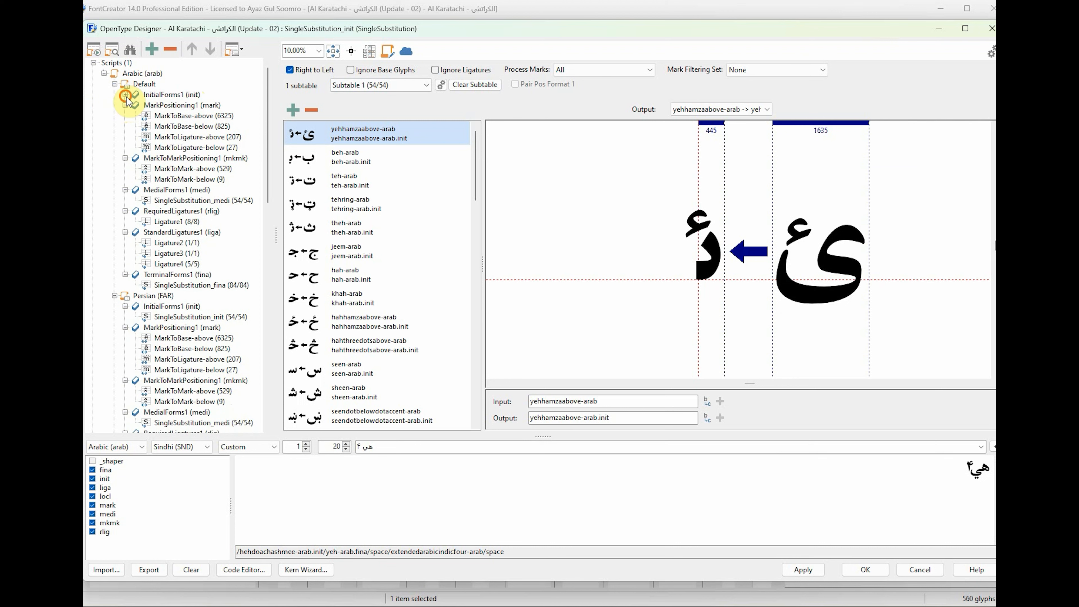
{"action": "left_click", "coordinate": [125, 105]}
{"action": "left_click", "coordinate": [115, 84]}
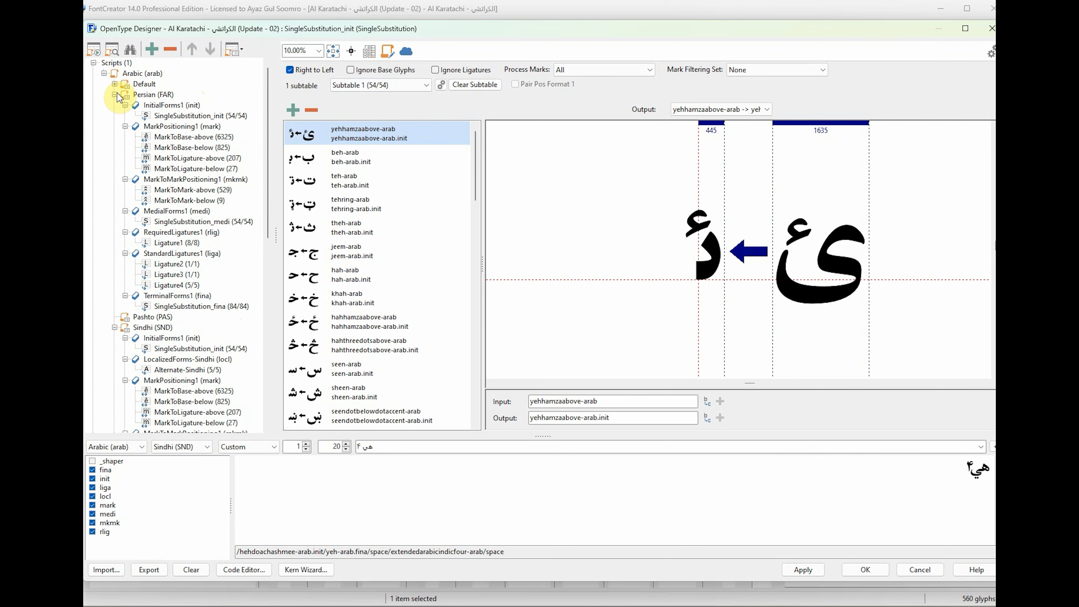
{"action": "left_click", "coordinate": [115, 95]}
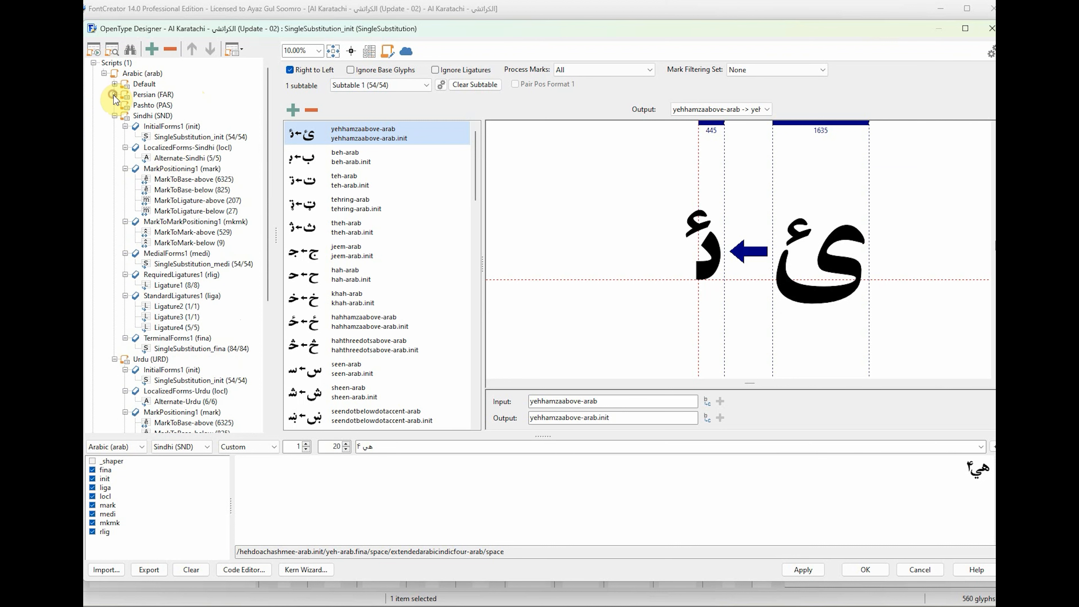
{"action": "left_click", "coordinate": [115, 116]}
{"action": "left_click", "coordinate": [114, 126]}
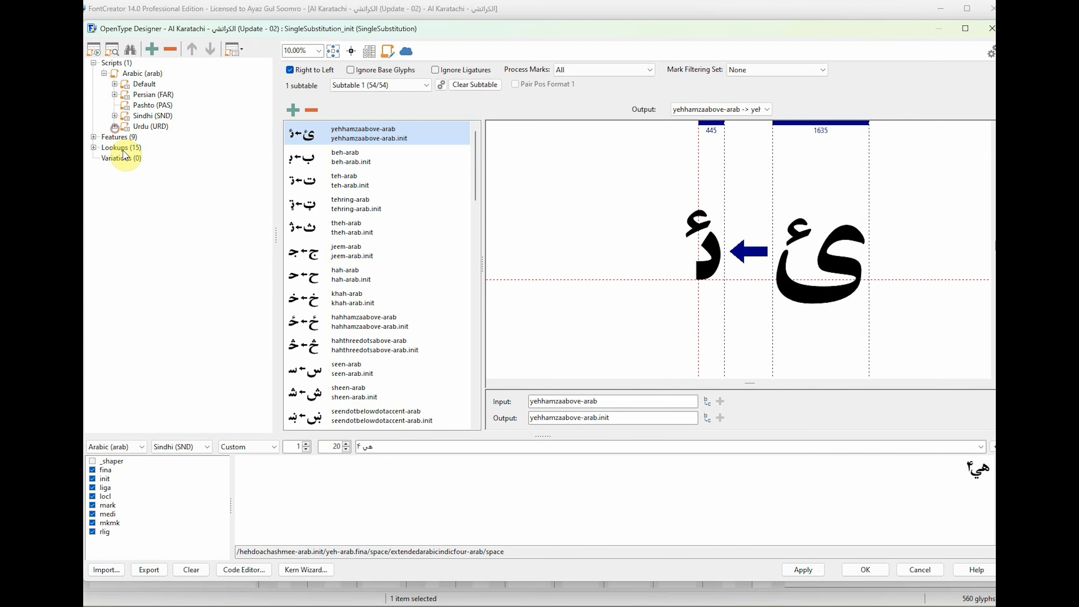
Step: Look over the Persian, Pashto, Sindhi and Urdu language entries and expand the Default entry's features
{"action": "left_click", "coordinate": [155, 97]}
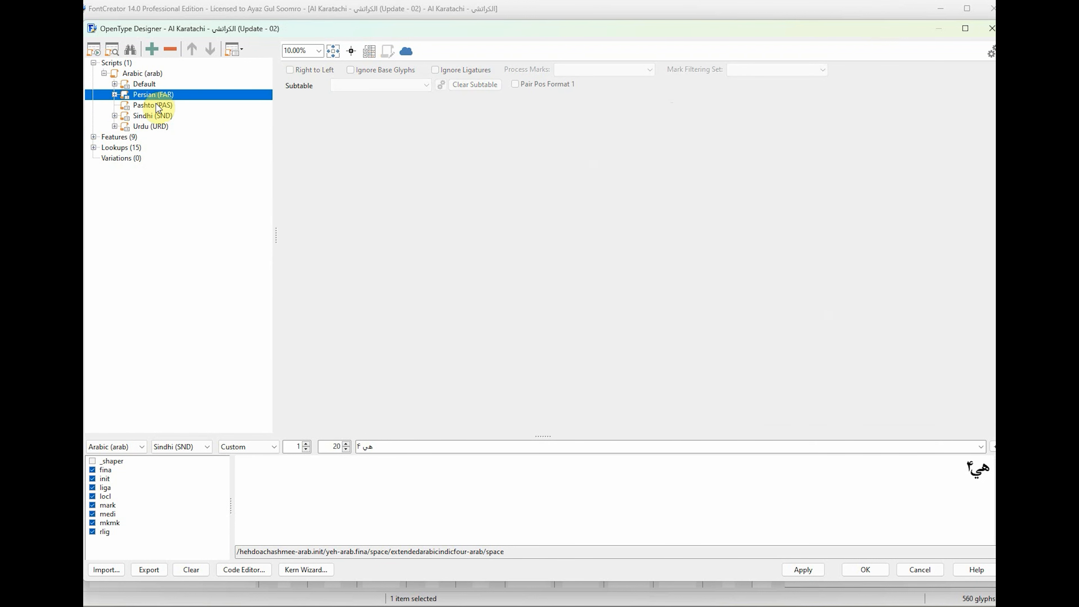
{"action": "left_click", "coordinate": [156, 106]}
{"action": "left_click", "coordinate": [156, 117]}
{"action": "left_click", "coordinate": [152, 127]}
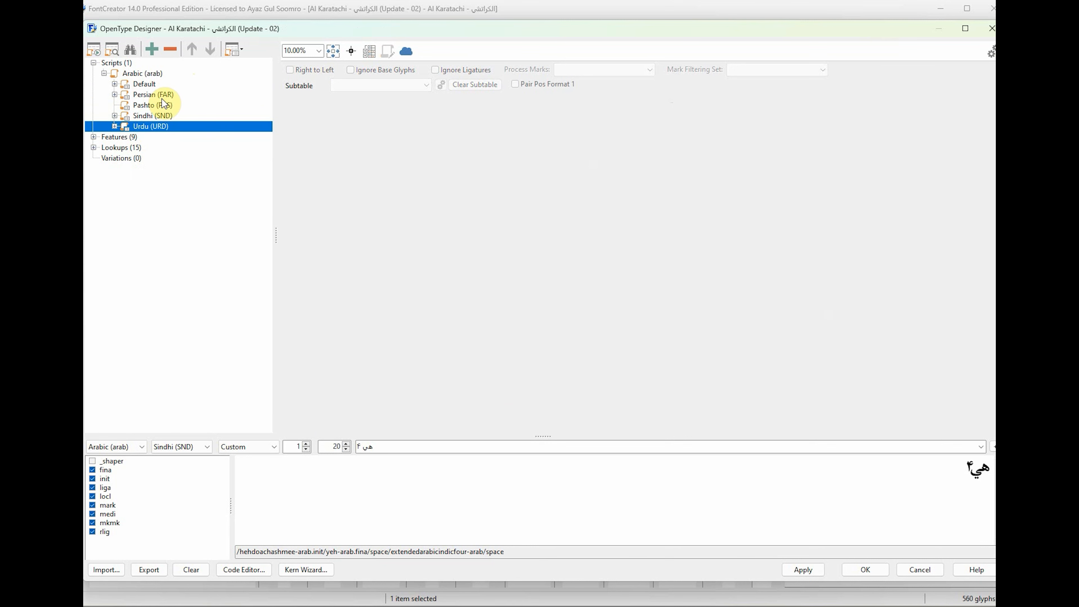
{"action": "left_click", "coordinate": [136, 88]}
{"action": "left_click", "coordinate": [115, 84]}
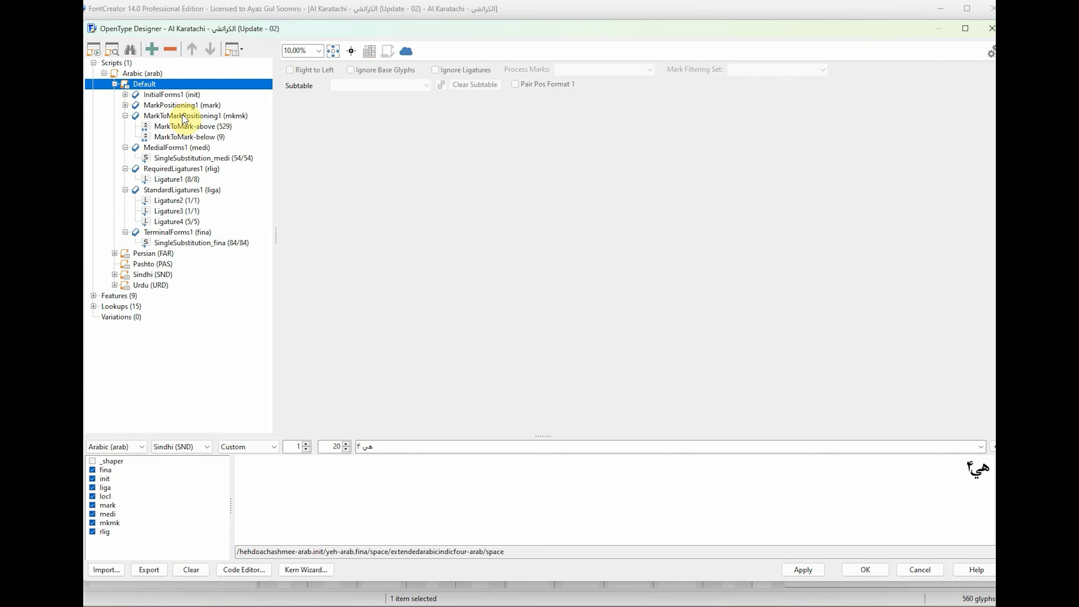
Step: Examine Default's MarkToMark-above, MarkToBase-above, MarkToBase-below and MarkToLigature-above lookups
{"action": "left_click", "coordinate": [189, 126]}
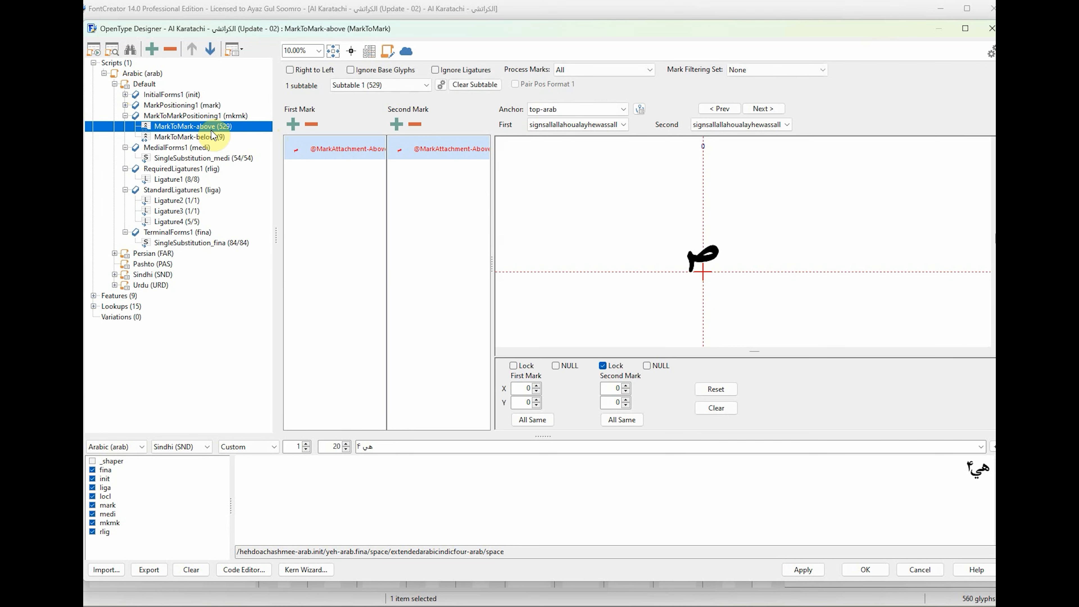
{"action": "left_click", "coordinate": [126, 105]}
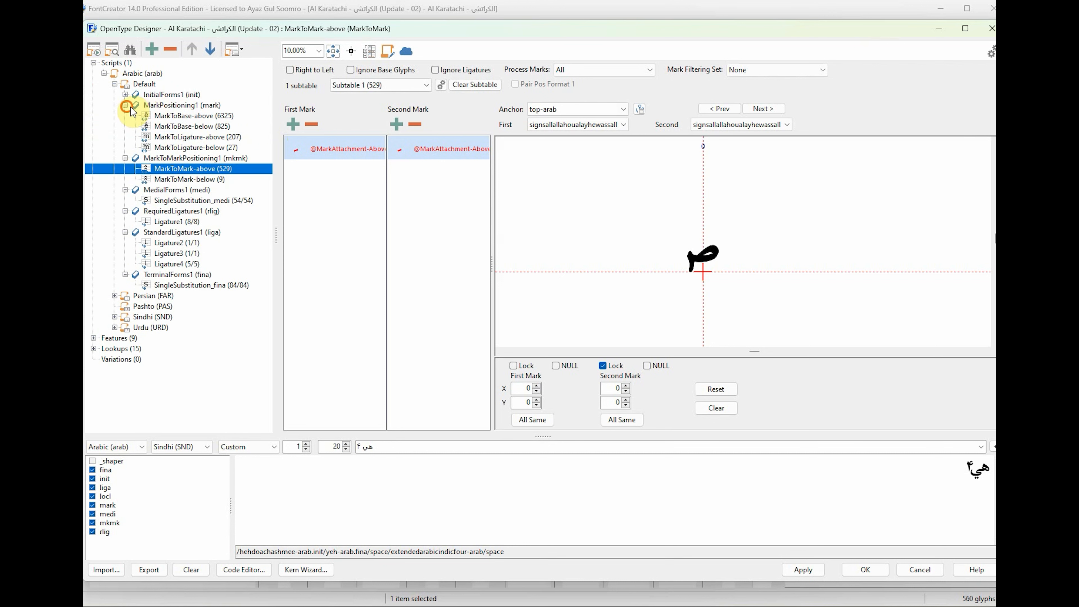
{"action": "left_click", "coordinate": [200, 116]}
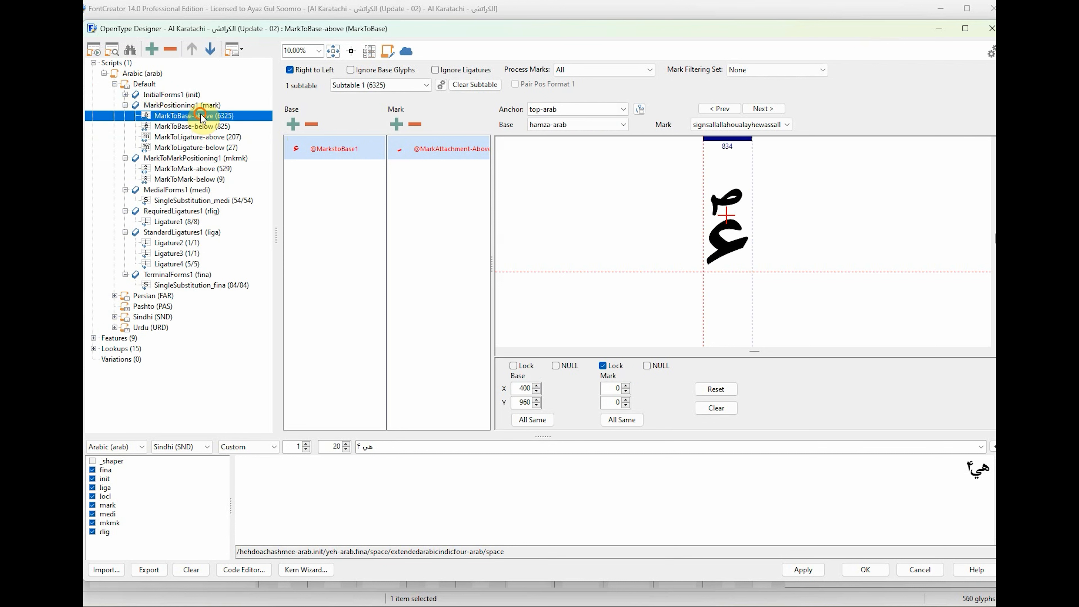
{"action": "left_click", "coordinate": [201, 129]}
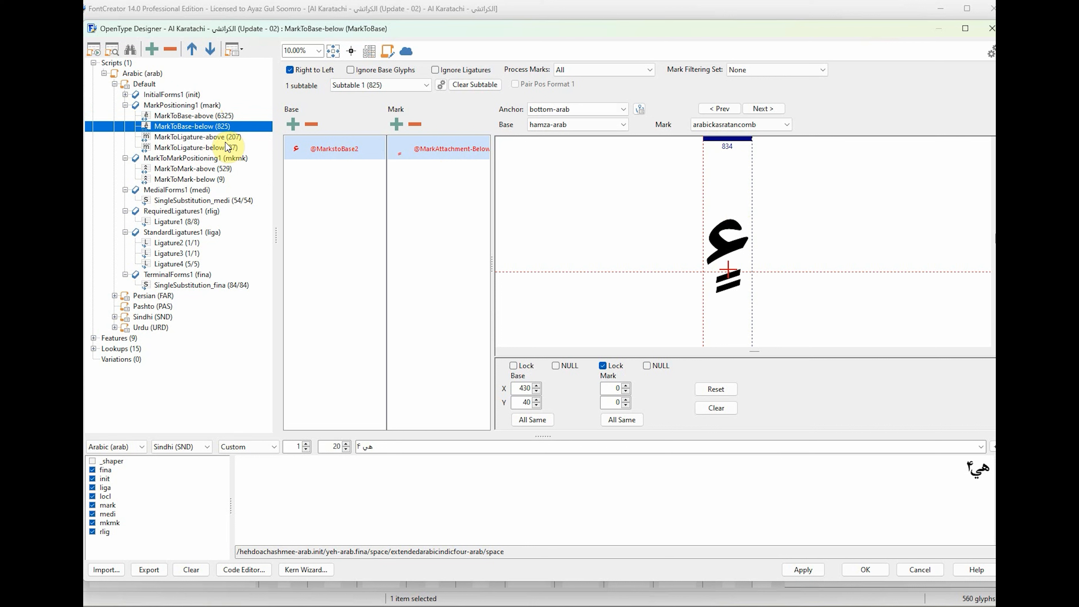
{"action": "left_click", "coordinate": [209, 137]}
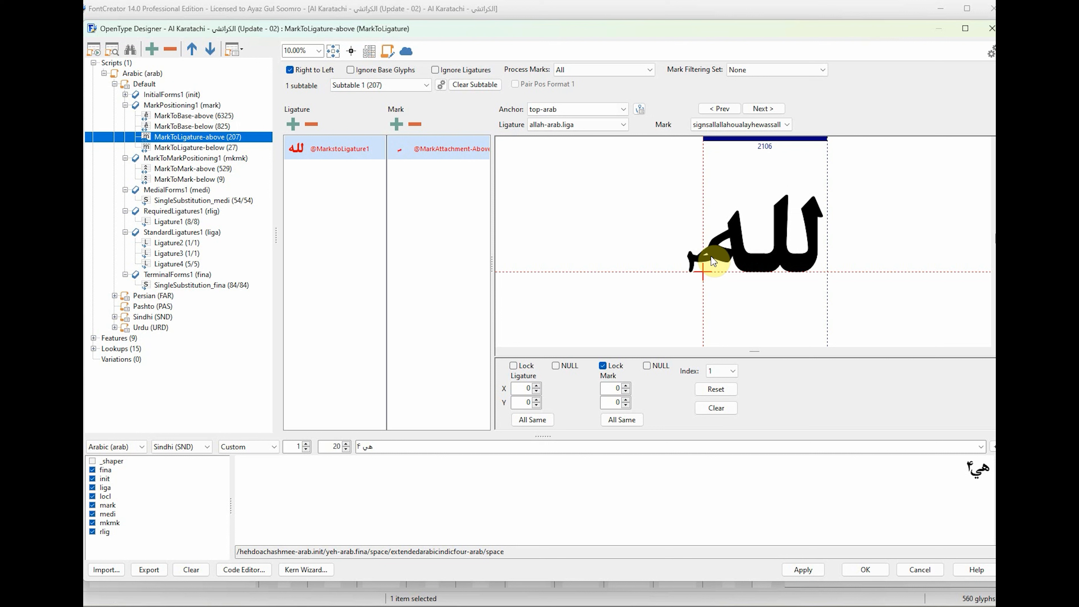
Step: Close the OpenType Designer and open the allah-arab.liga glyph from the font's glyph overview
{"action": "left_click", "coordinate": [890, 569]}
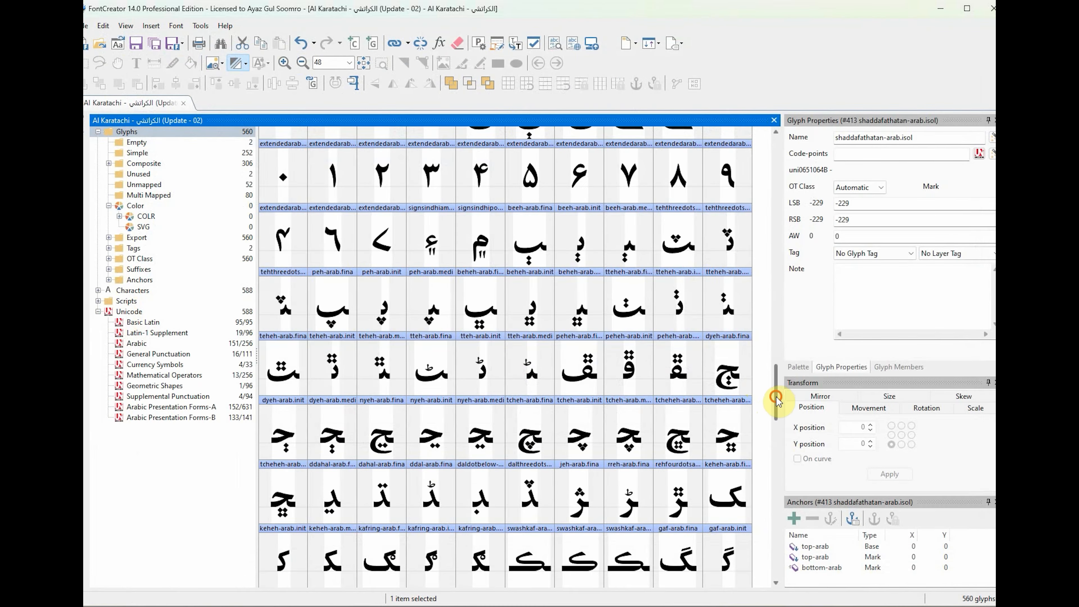
{"action": "left_click_drag", "start_coordinate": [776, 399], "coordinate": [782, 579]}
{"action": "left_click", "coordinate": [342, 563]}
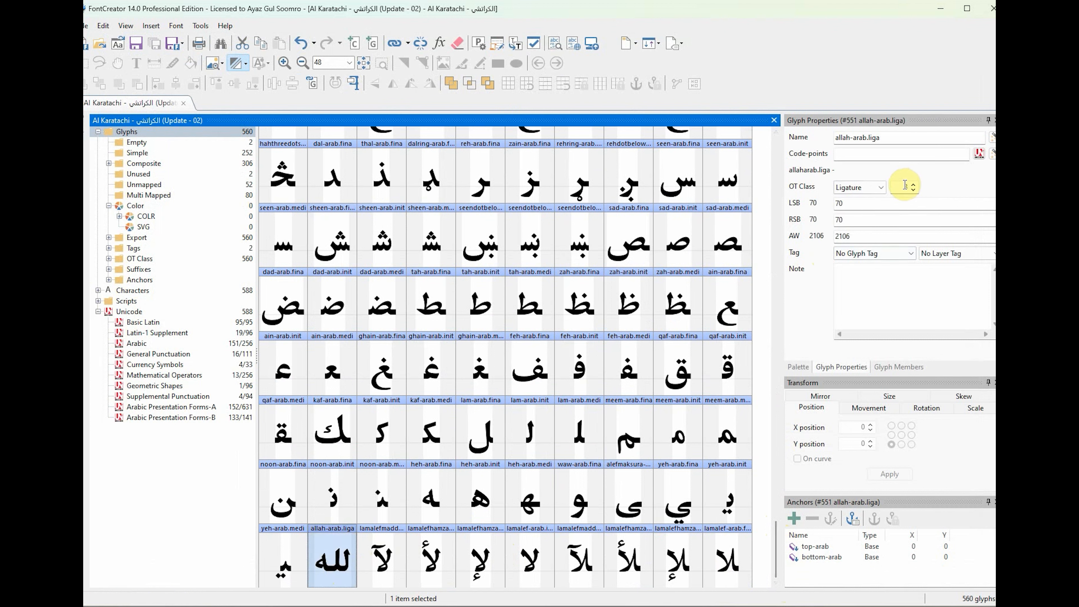
{"action": "double_click", "coordinate": [343, 576]}
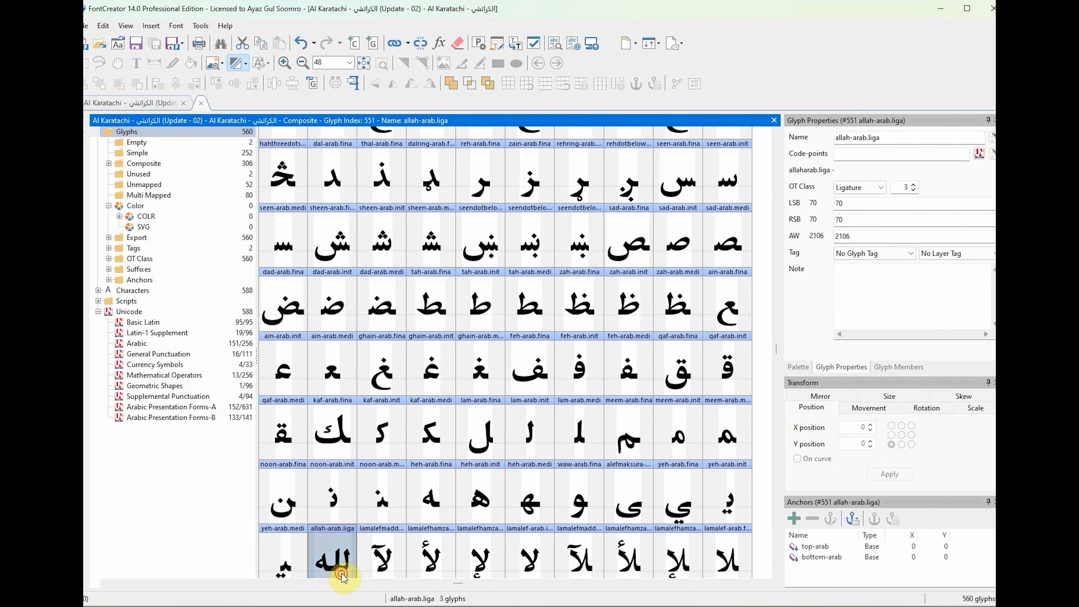
Step: Inspect the component glyphs of allah-arab.liga one by one and close the glyph
{"action": "left_click", "coordinate": [583, 313]}
{"action": "left_click", "coordinate": [492, 315]}
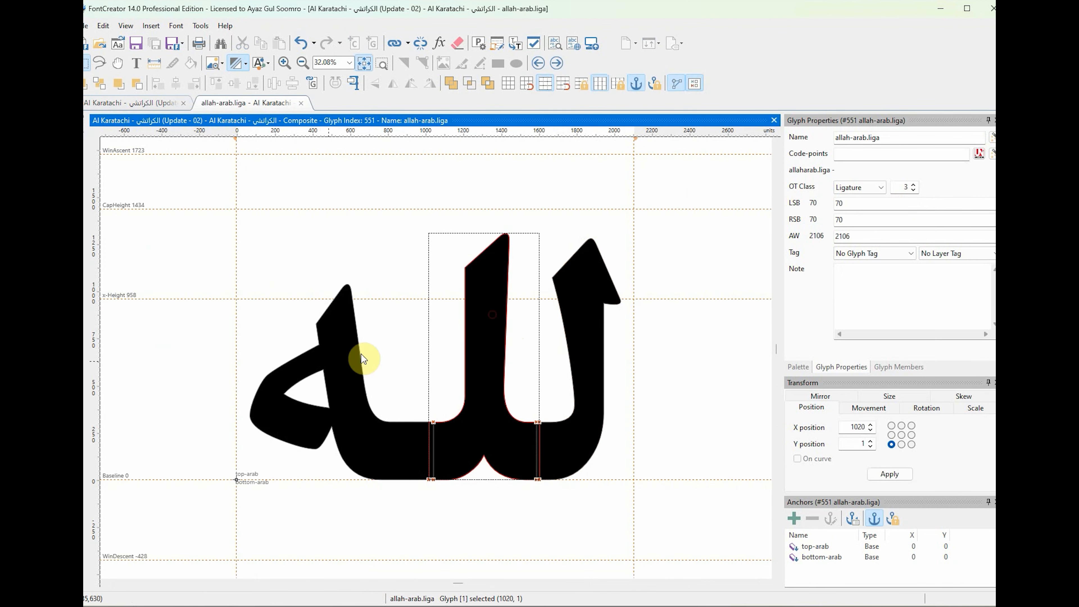
{"action": "left_click", "coordinate": [363, 359]}
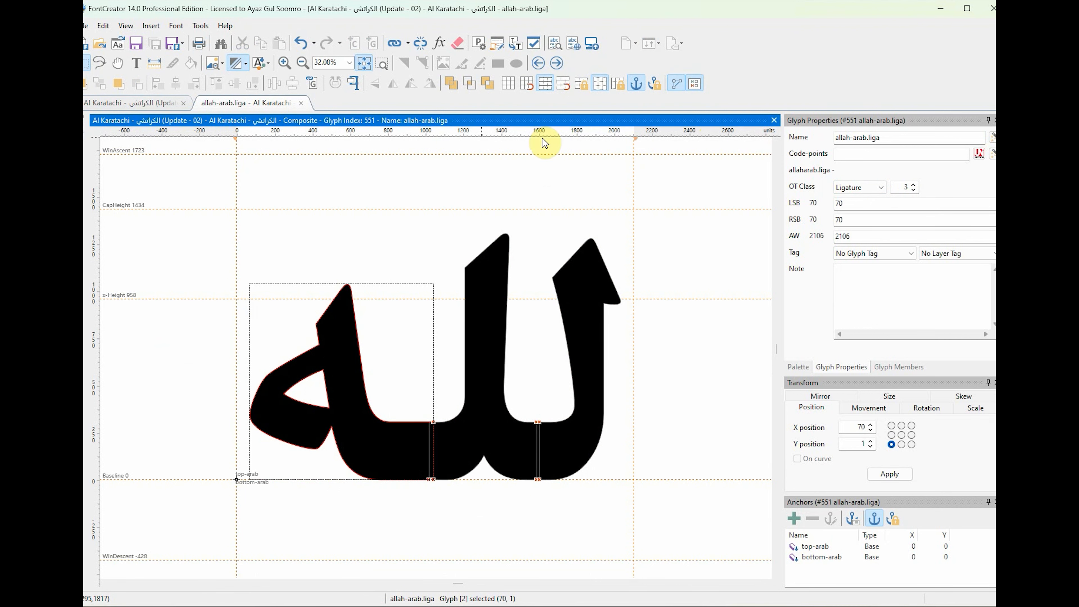
{"action": "left_click", "coordinate": [300, 103]}
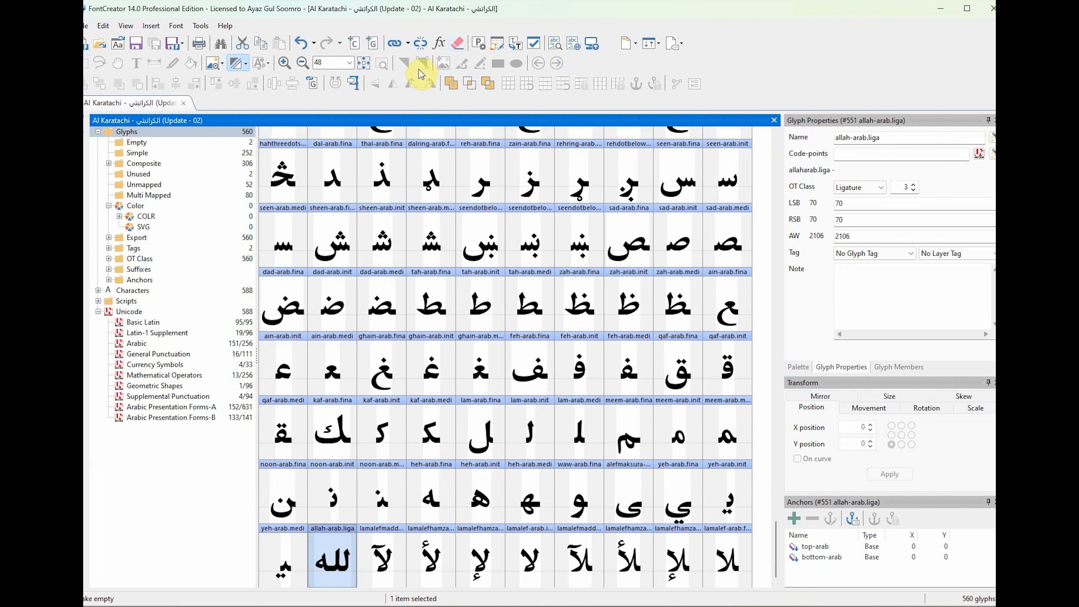
Step: Reopen the OpenType Designer at Default's MarkToLigature-above lookup and check the component indexes available for allah-arab.liga
{"action": "left_click", "coordinate": [499, 45]}
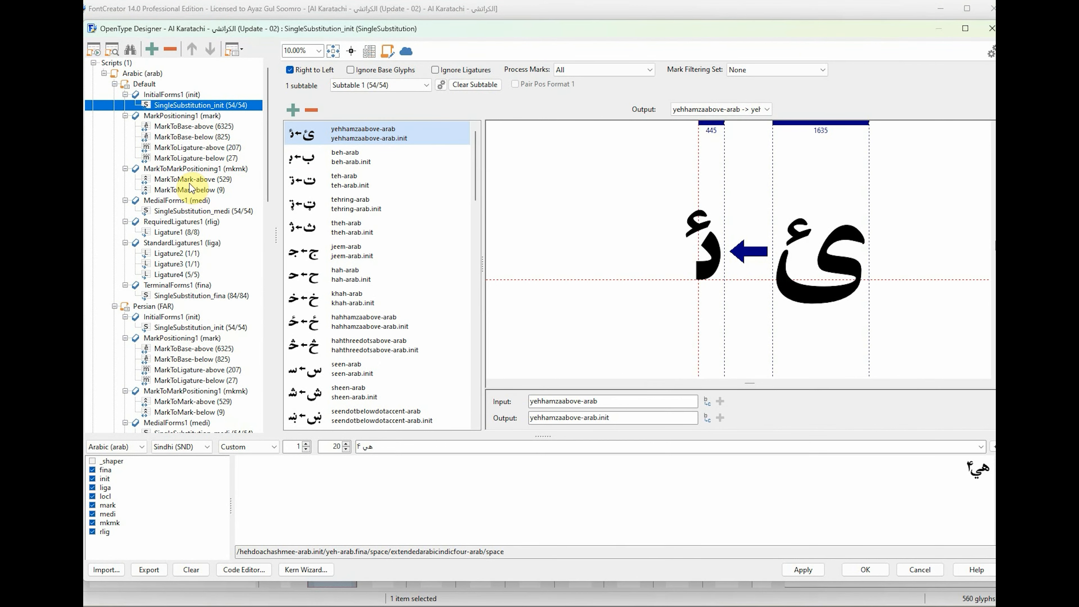
{"action": "left_click", "coordinate": [192, 149]}
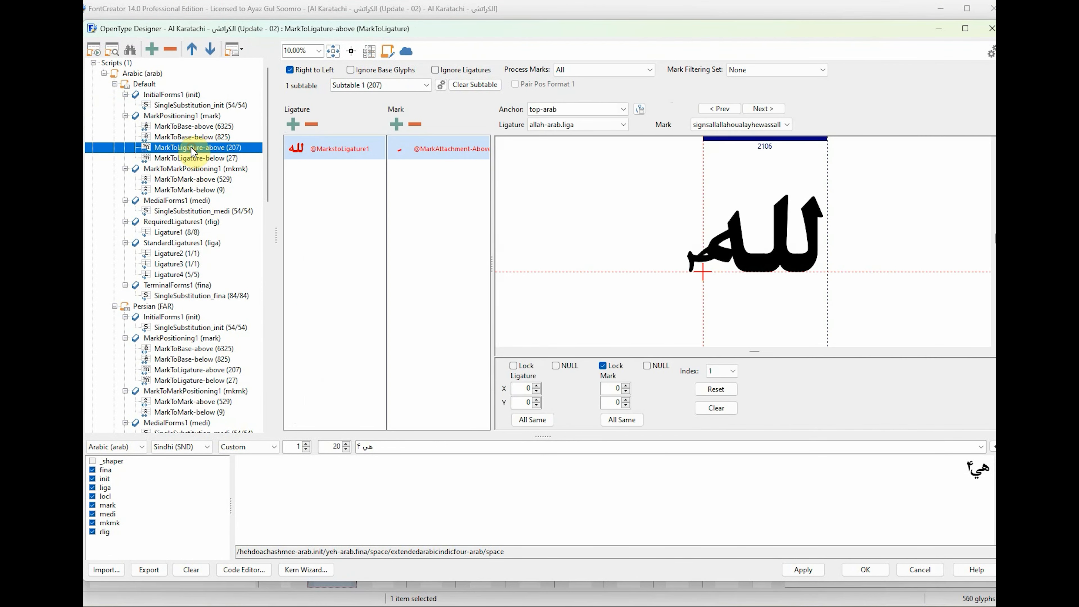
{"action": "left_click", "coordinate": [310, 149]}
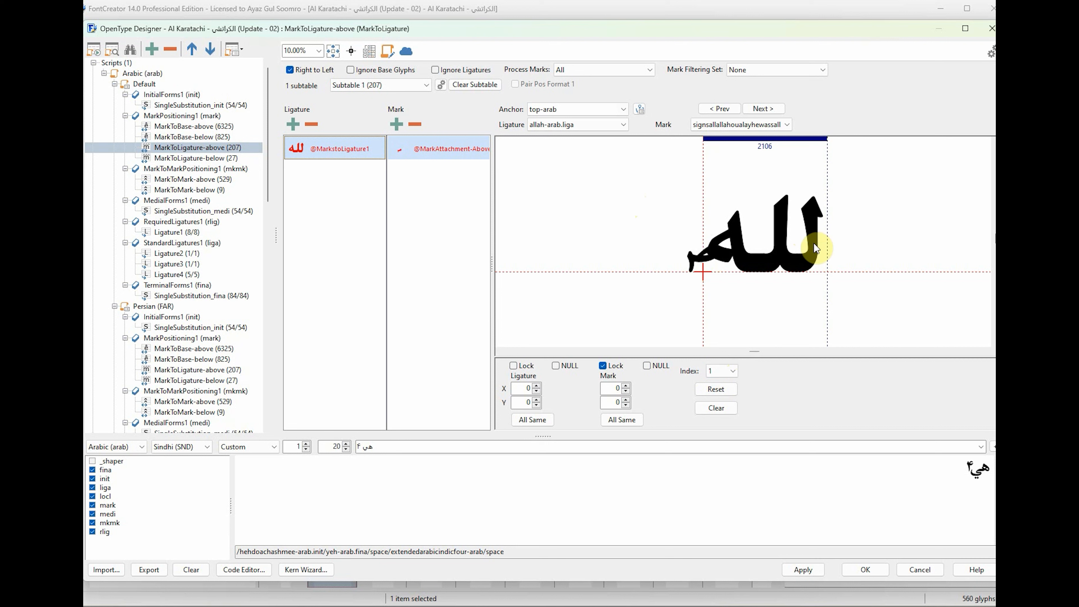
{"action": "left_click", "coordinate": [735, 373]}
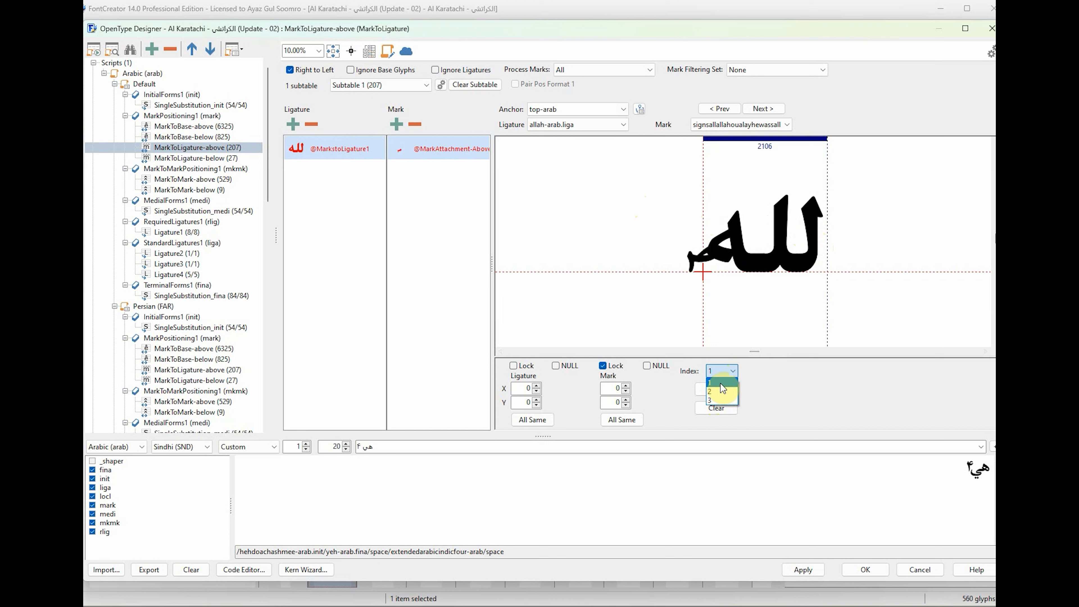
{"action": "left_click", "coordinate": [850, 307]}
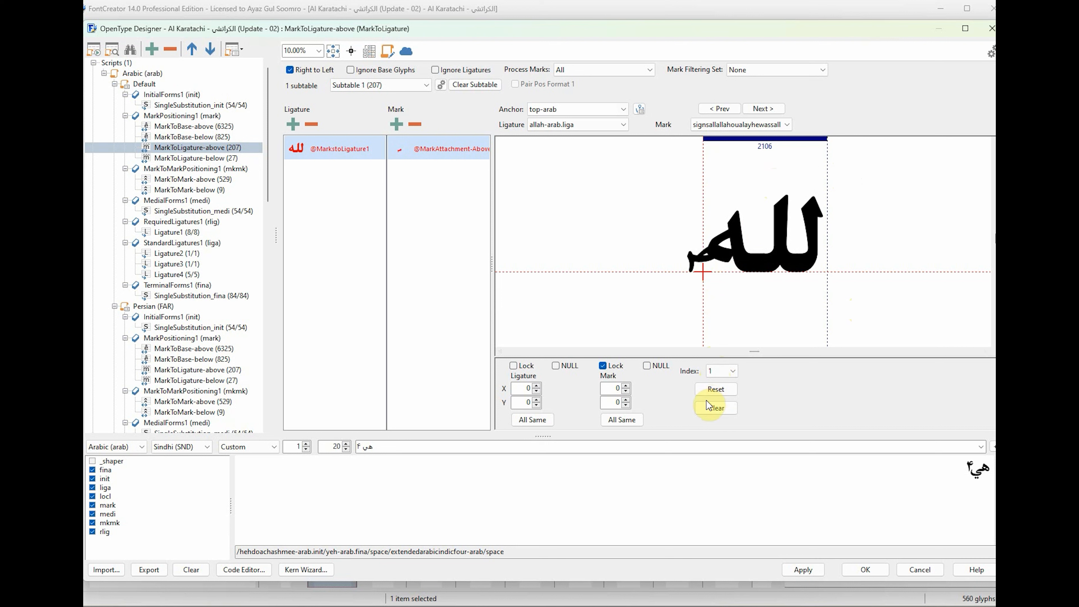
Step: Choose arabicfathacomb as the mark and place allah-arab.liga's index 1 anchor above the first lam at about X 1850, Y 1390
{"action": "left_click", "coordinate": [723, 127]}
{"action": "left_click", "coordinate": [724, 128]}
{"action": "scroll", "coordinate": [725, 133], "scroll_direction": "down", "scroll_amount": 5}
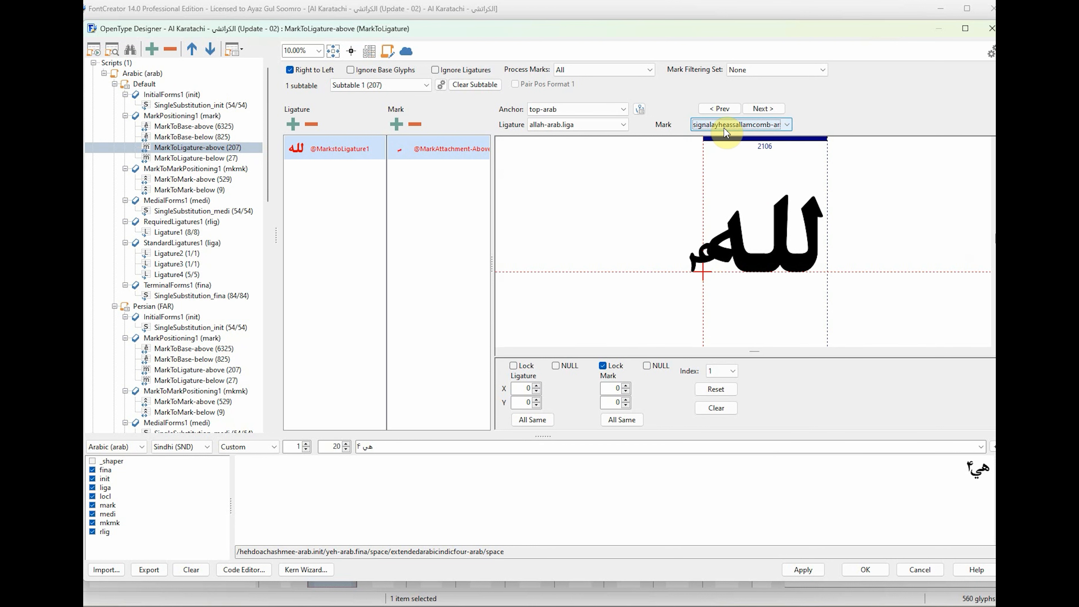
{"action": "scroll", "coordinate": [726, 133], "scroll_direction": "down", "scroll_amount": 2}
{"action": "scroll", "coordinate": [726, 132], "scroll_direction": "down", "scroll_amount": 1}
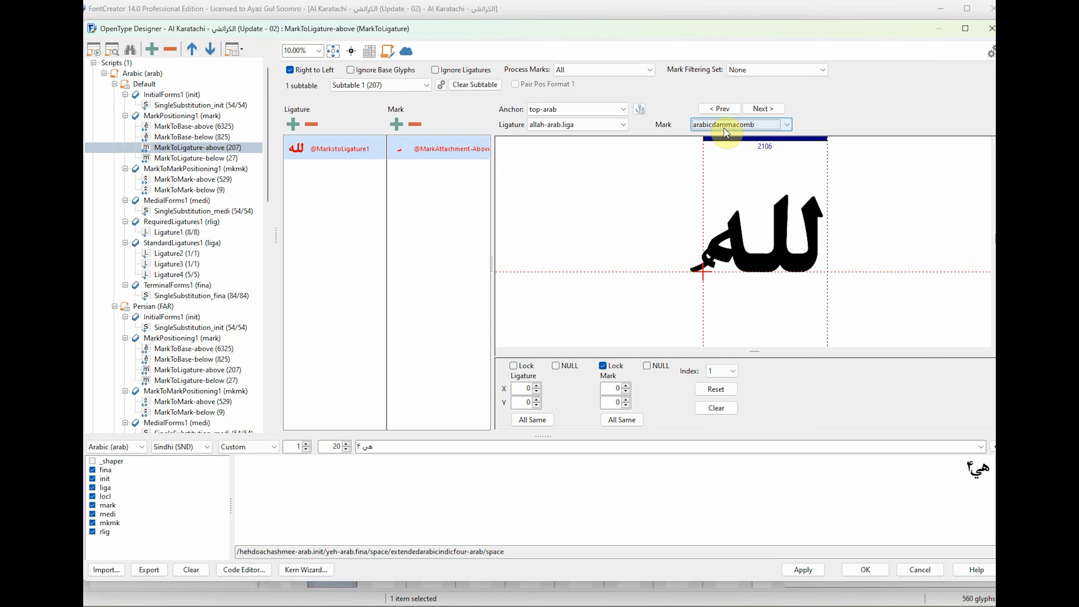
{"action": "scroll", "coordinate": [726, 132], "scroll_direction": "down", "scroll_amount": 2}
{"action": "scroll", "coordinate": [726, 133], "scroll_direction": "up", "scroll_amount": 3}
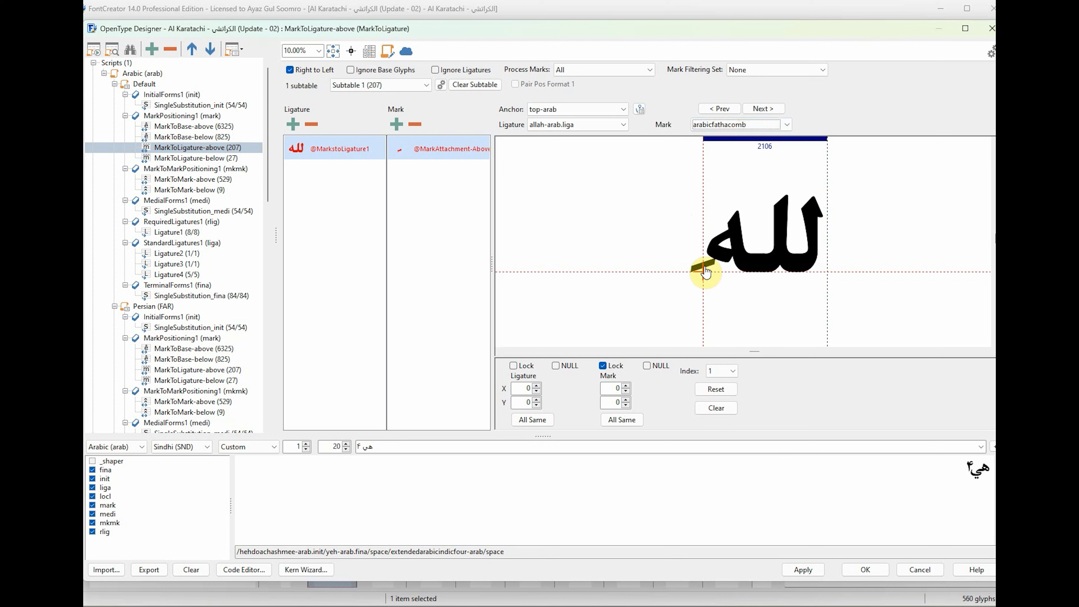
{"action": "left_click_drag", "start_coordinate": [705, 272], "coordinate": [815, 195]}
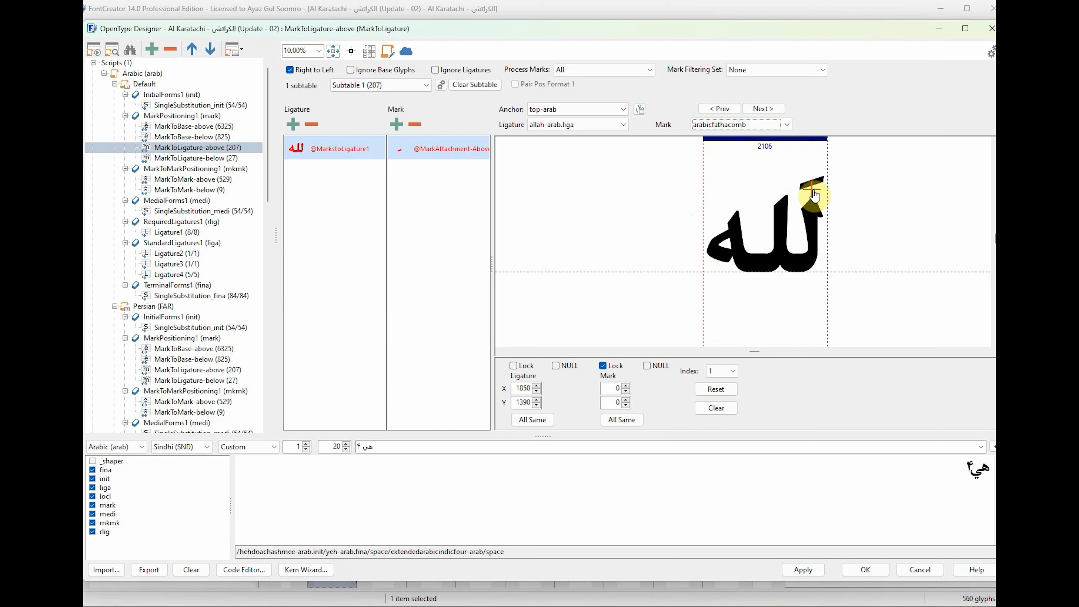
Step: Turn off NULL for the ligature's index 2 anchor and place it above the middle lam at about X 1340, Y 1440
{"action": "left_click", "coordinate": [723, 371]}
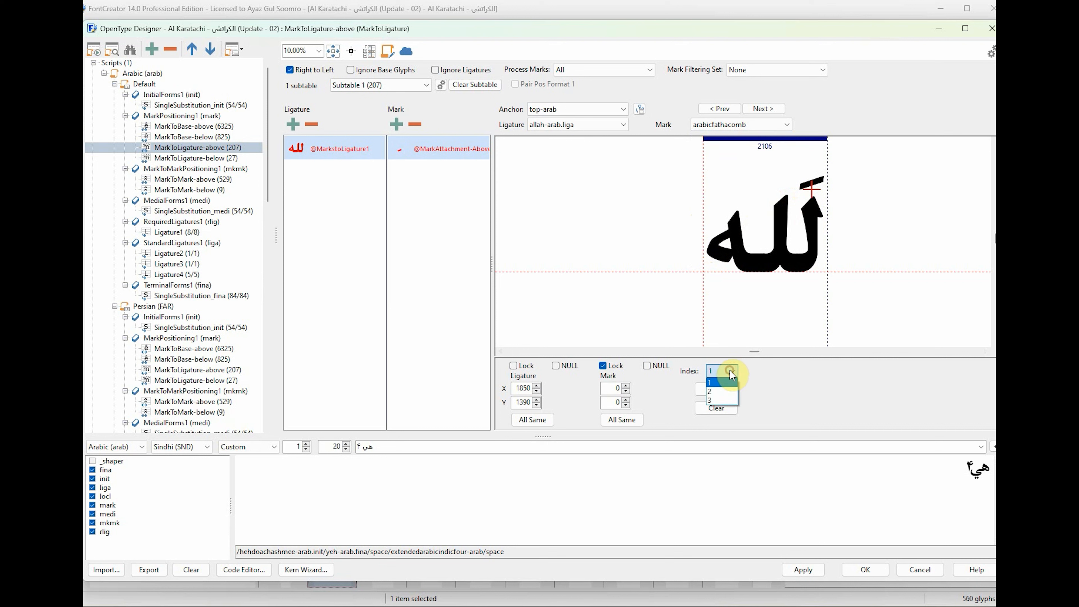
{"action": "left_click", "coordinate": [721, 395]}
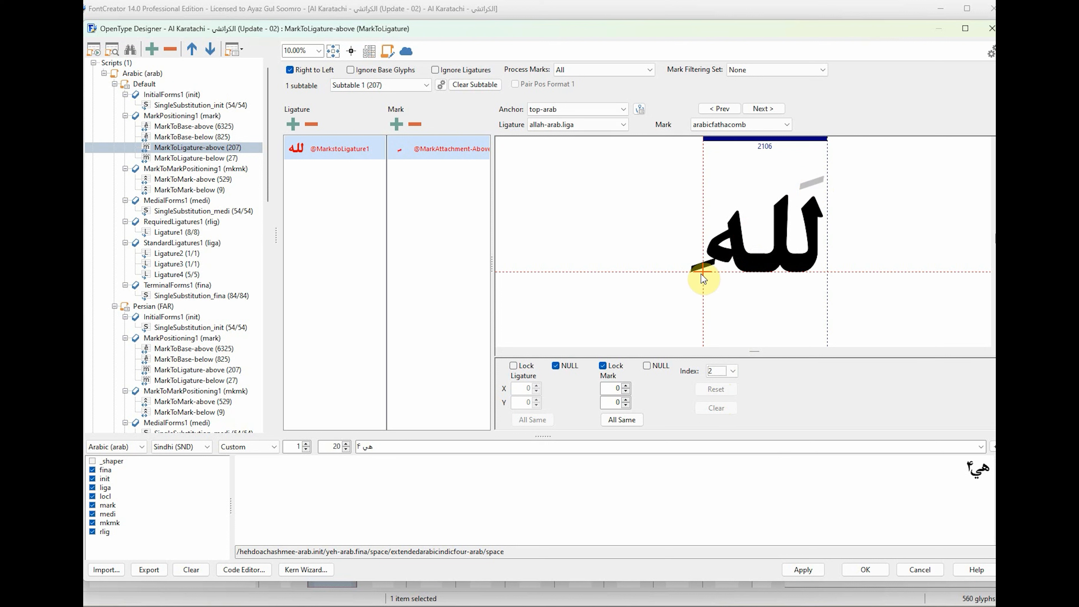
{"action": "left_click", "coordinate": [555, 366]}
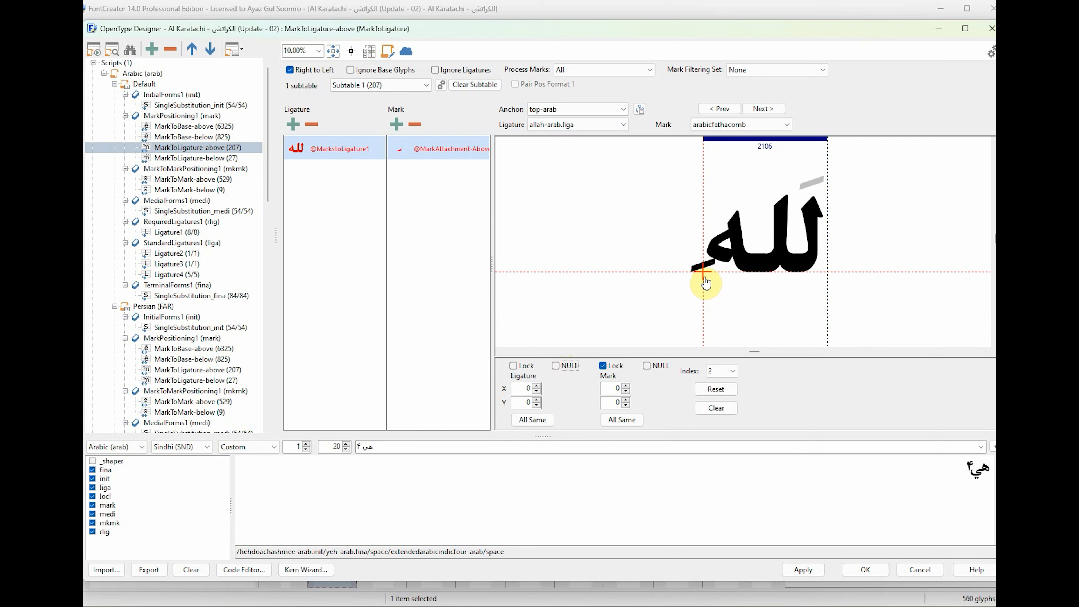
{"action": "left_click_drag", "start_coordinate": [705, 283], "coordinate": [784, 196]}
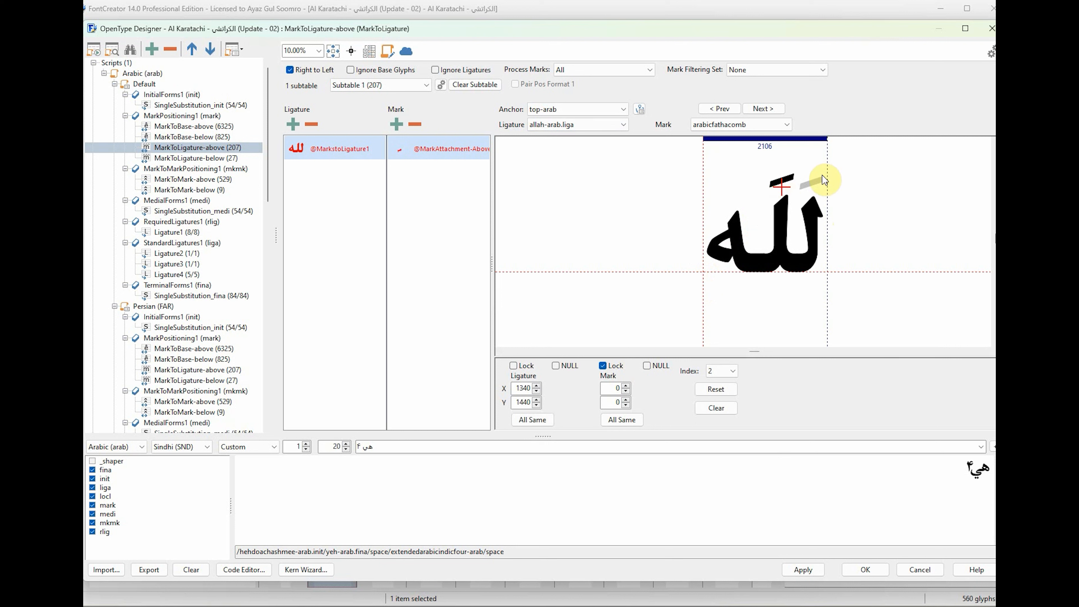
Step: Fine-tune the ligature's index 1 anchor to about X 1870, Y 1340
{"action": "left_click", "coordinate": [732, 371]}
{"action": "left_click", "coordinate": [723, 382]}
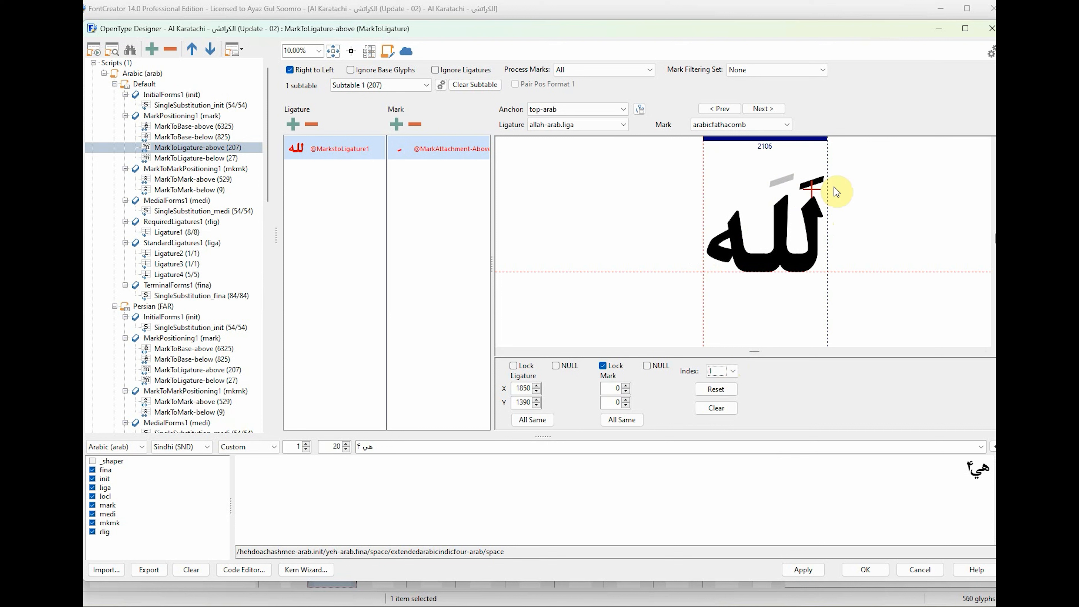
{"action": "left_click_drag", "start_coordinate": [812, 190], "coordinate": [817, 194]}
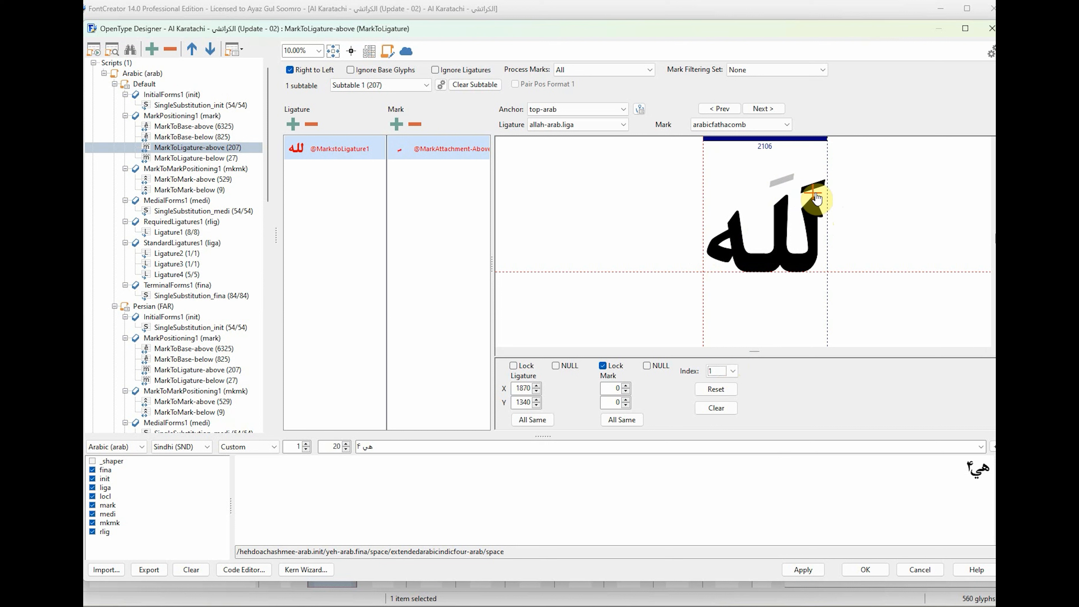
Step: Lower the ligature's index 2 anchor slightly to about X 1340, Y 1420
{"action": "left_click", "coordinate": [732, 371]}
{"action": "left_click", "coordinate": [718, 393]}
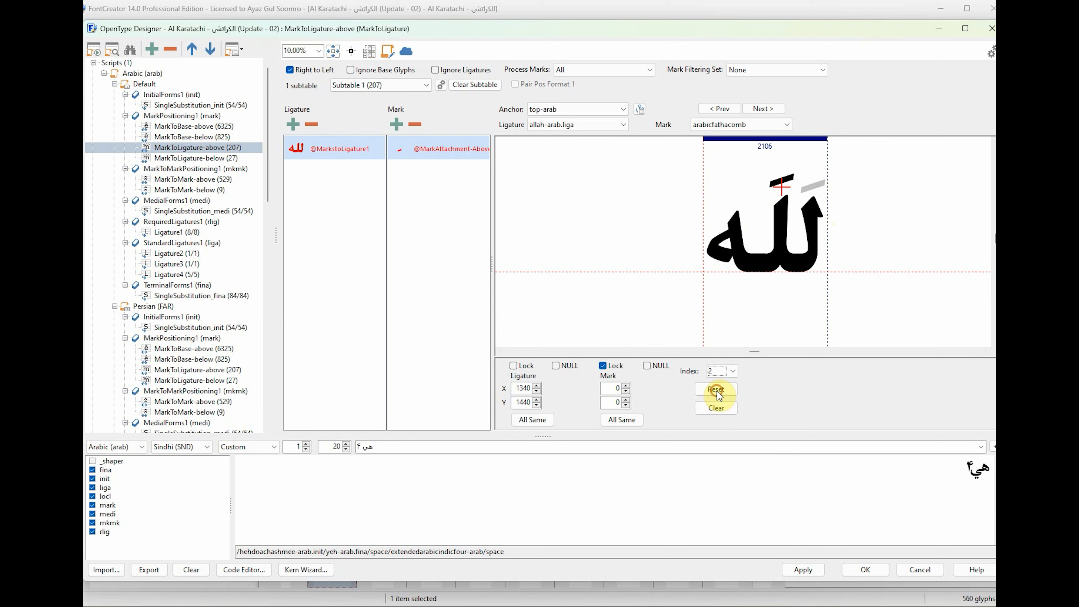
{"action": "left_click_drag", "start_coordinate": [783, 188], "coordinate": [786, 196]}
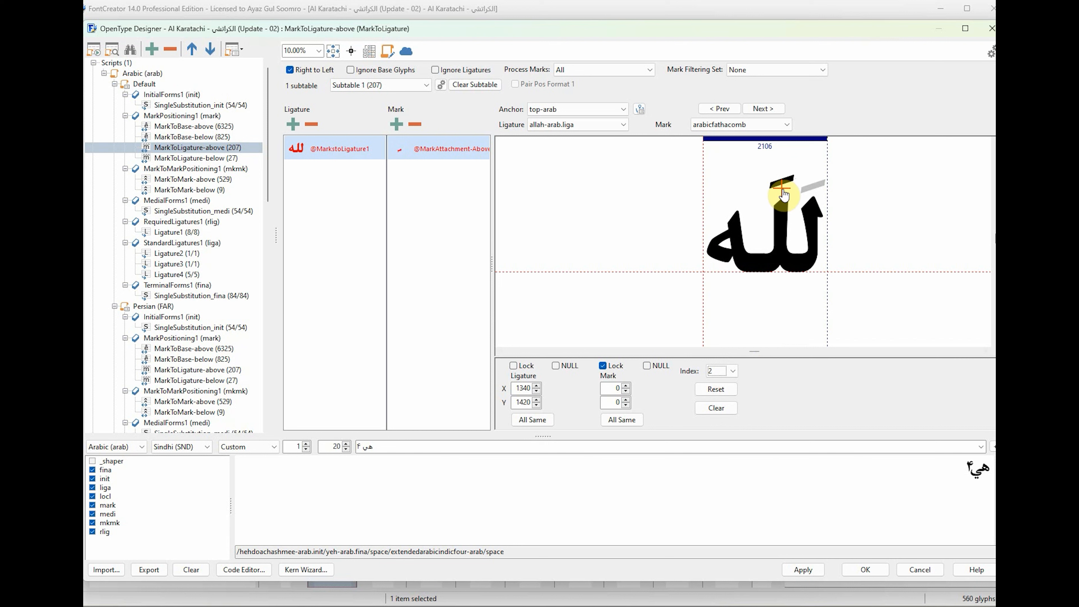
Step: Turn off NULL for allah-arab.liga's index 3 anchor and place it above the final heh at about X 290, Y 1050
{"action": "left_click", "coordinate": [723, 371]}
{"action": "left_click", "coordinate": [717, 400]}
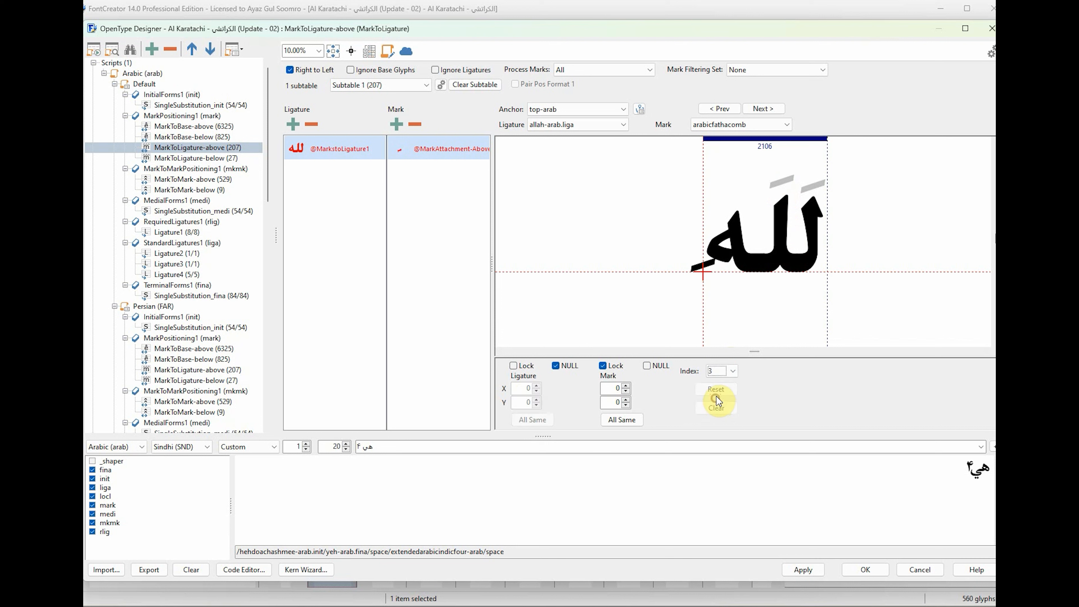
{"action": "left_click", "coordinate": [555, 366]}
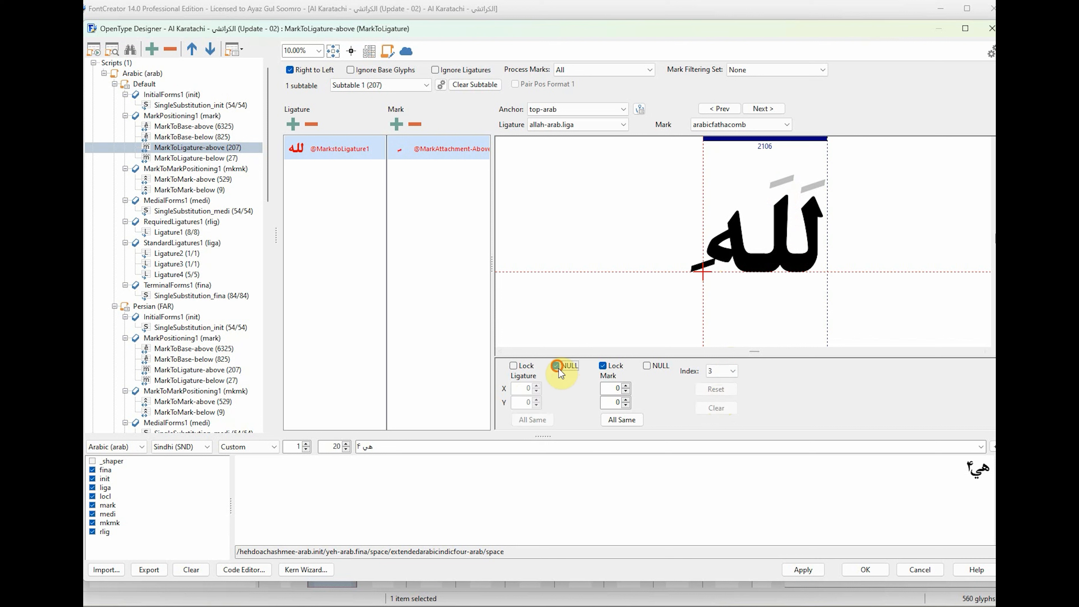
{"action": "left_click_drag", "start_coordinate": [706, 276], "coordinate": [722, 216]}
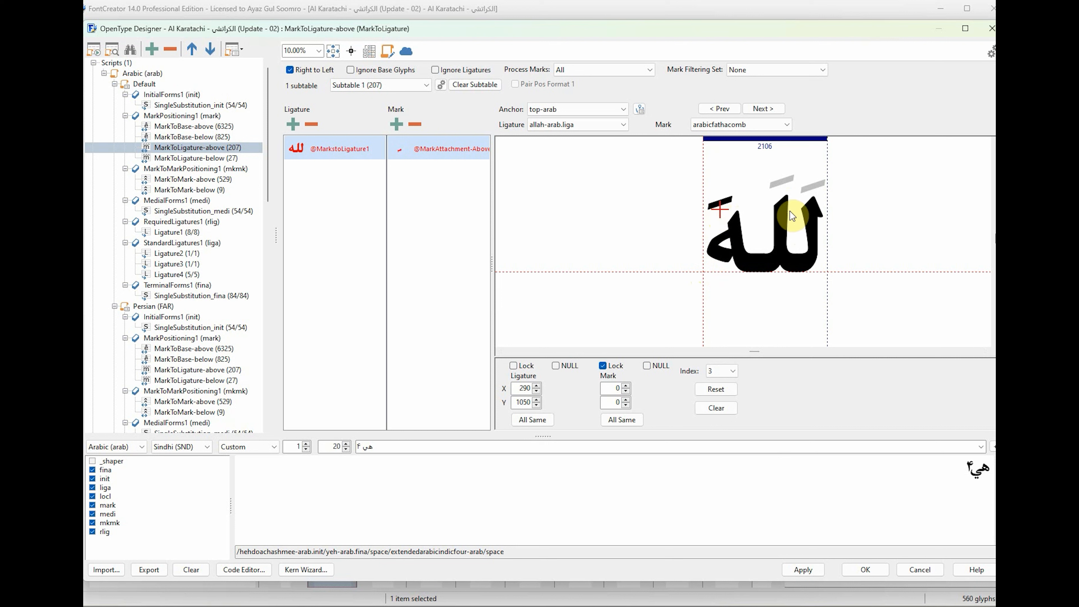
Step: Shift allah-arab.liga's index 2 anchor to about X 1210, Y 1400 and return to its index 1 anchor
{"action": "left_click", "coordinate": [722, 371]}
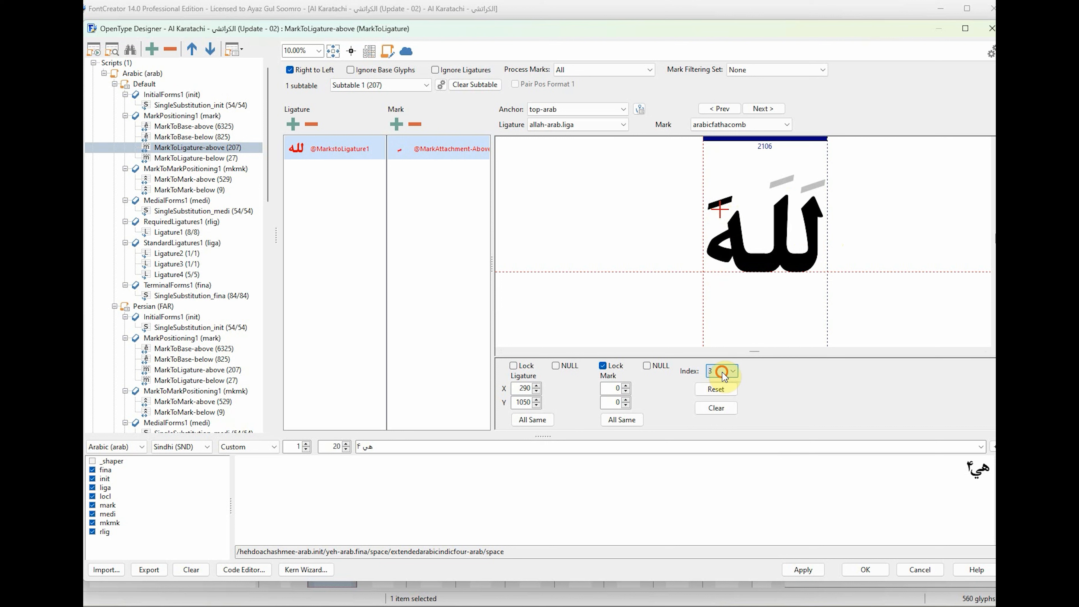
{"action": "left_click", "coordinate": [718, 388]}
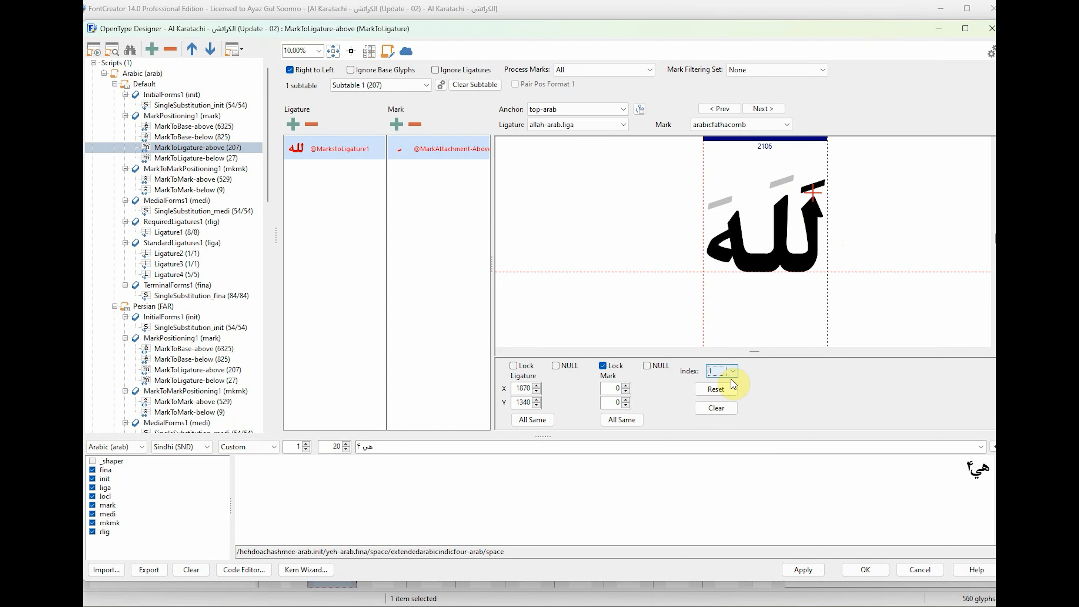
{"action": "left_click", "coordinate": [722, 371]}
{"action": "left_click", "coordinate": [719, 392]}
{"action": "left_click_drag", "start_coordinate": [783, 187], "coordinate": [775, 198]}
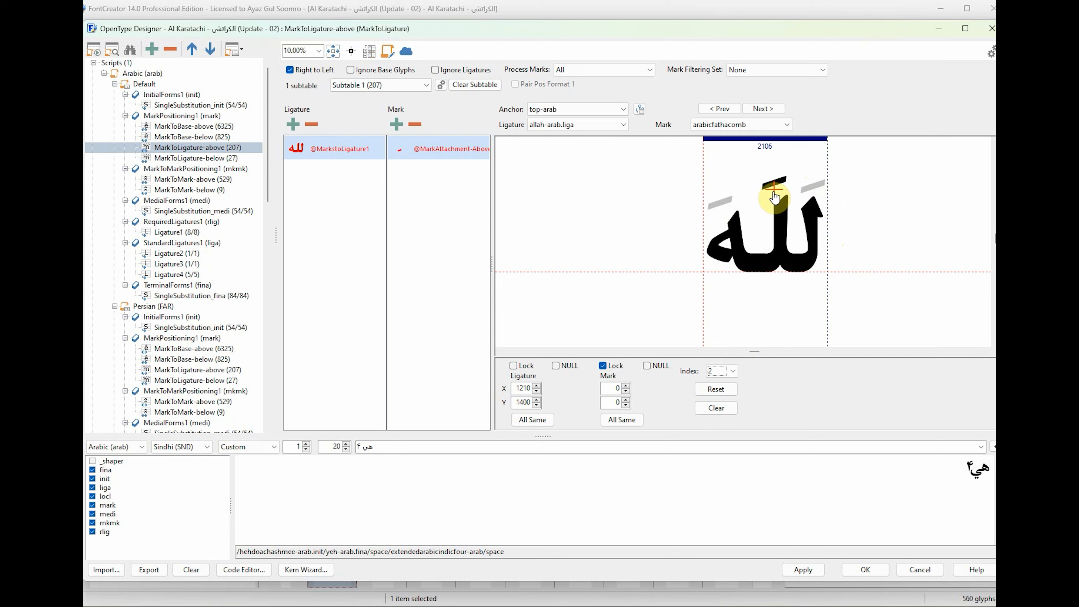
{"action": "left_click", "coordinate": [723, 370]}
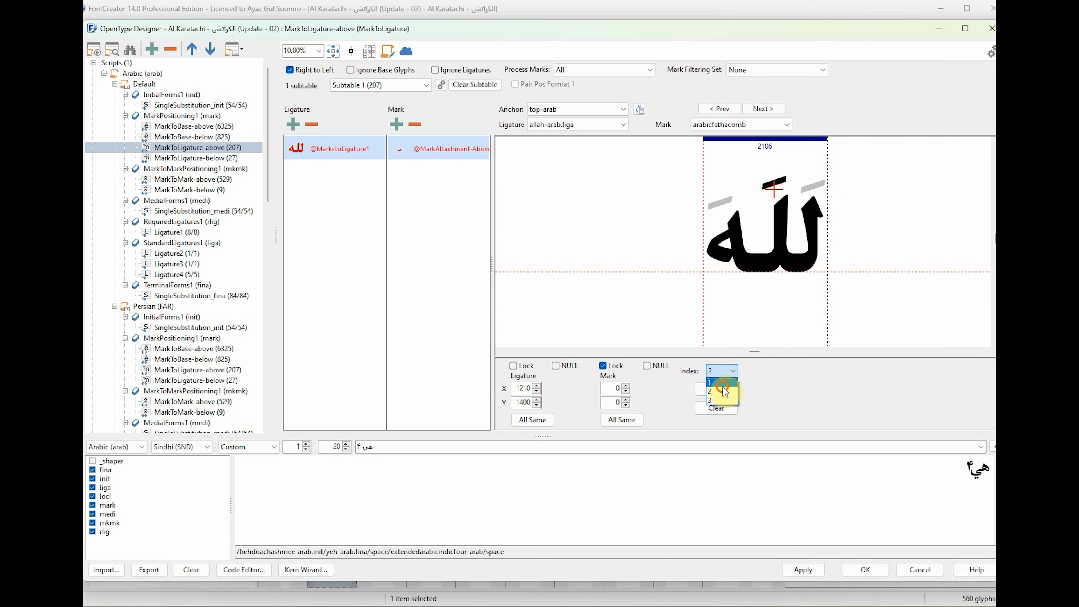
{"action": "left_click", "coordinate": [723, 385]}
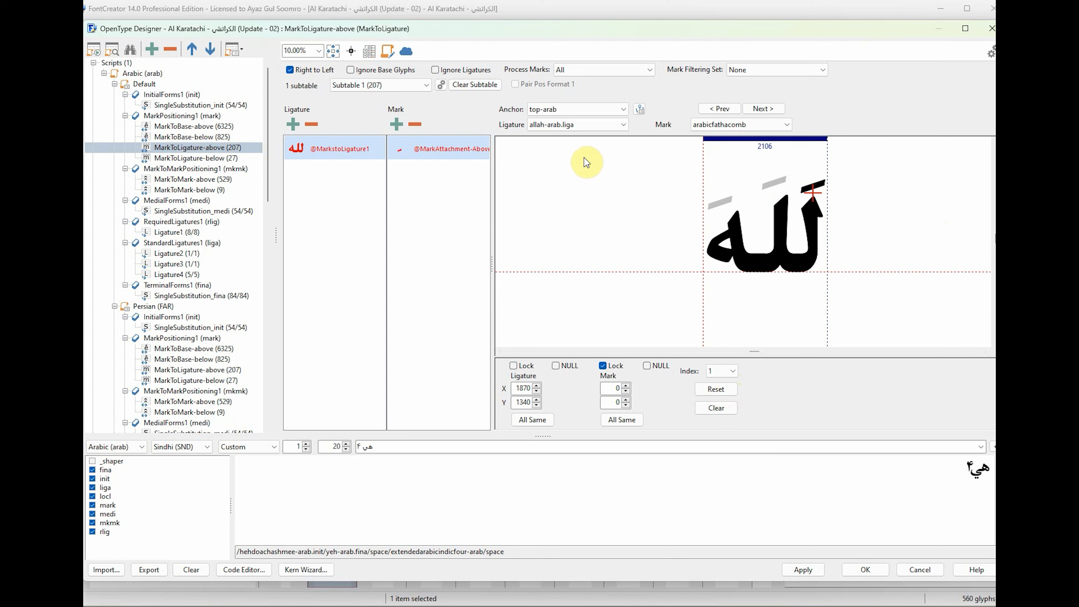
Step: Choose the lamalefmaddaabove-arab.isol ligature and place its index 1 anchor above the lam at about X 980, Y 1540
{"action": "left_click", "coordinate": [593, 126]}
{"action": "left_click", "coordinate": [593, 126]}
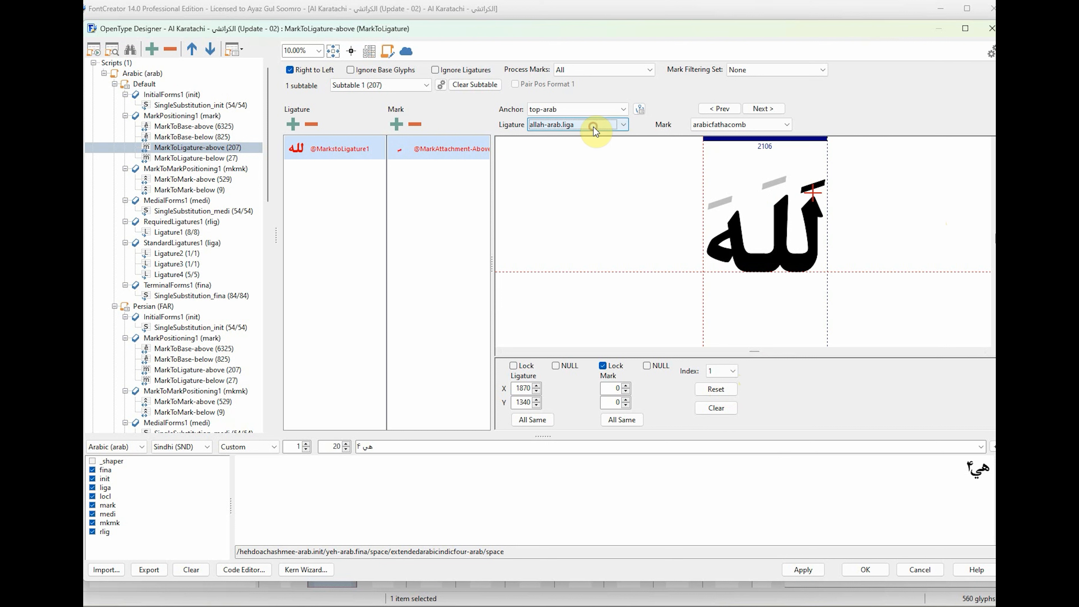
{"action": "scroll", "coordinate": [594, 127], "scroll_direction": "down", "scroll_amount": 1}
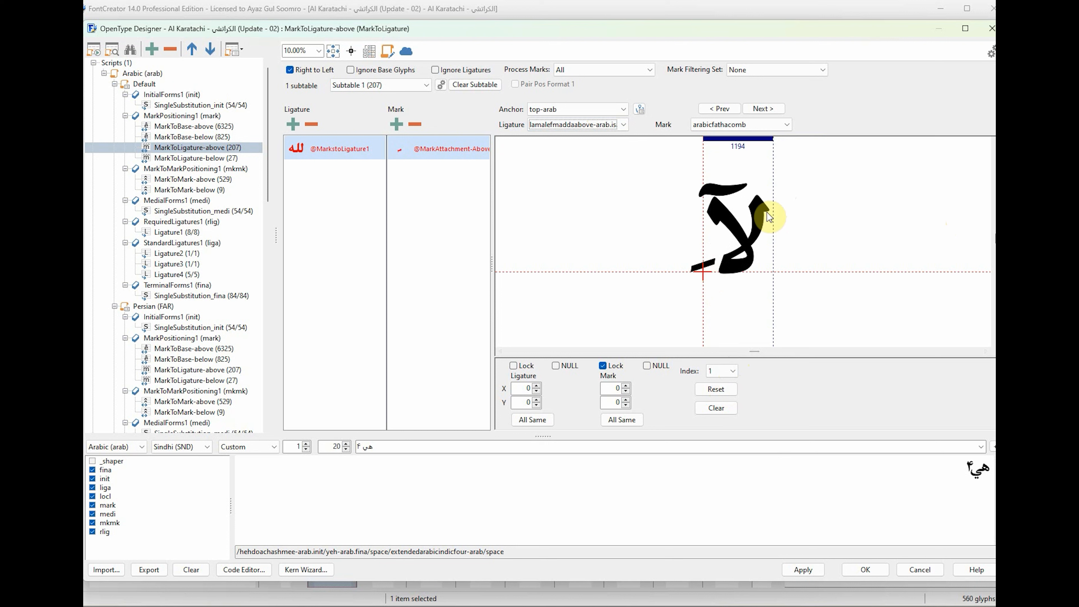
{"action": "left_click", "coordinate": [731, 370]}
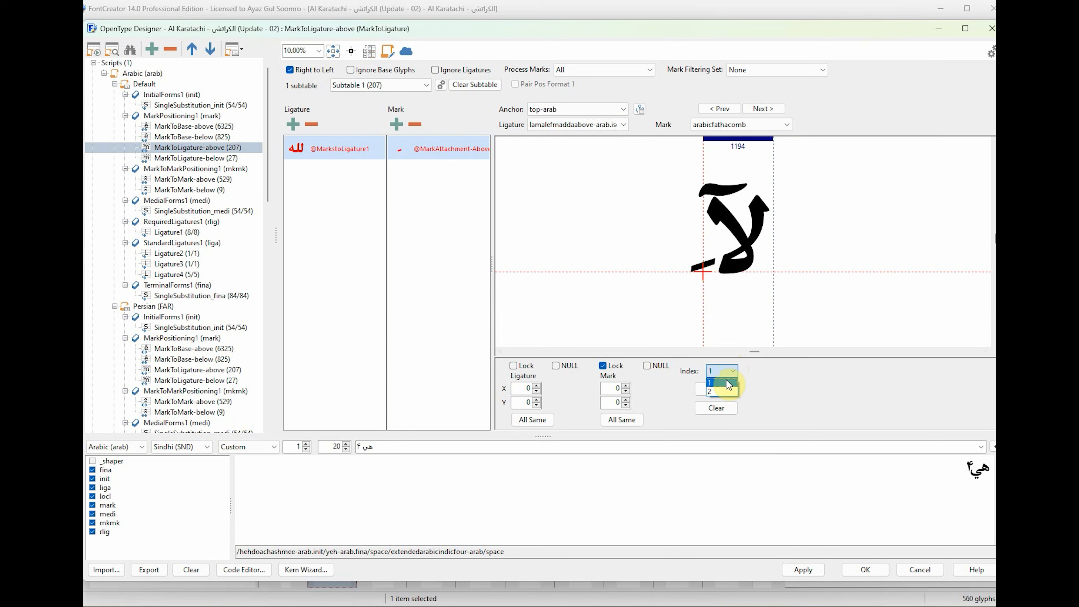
{"action": "left_click", "coordinate": [722, 380]}
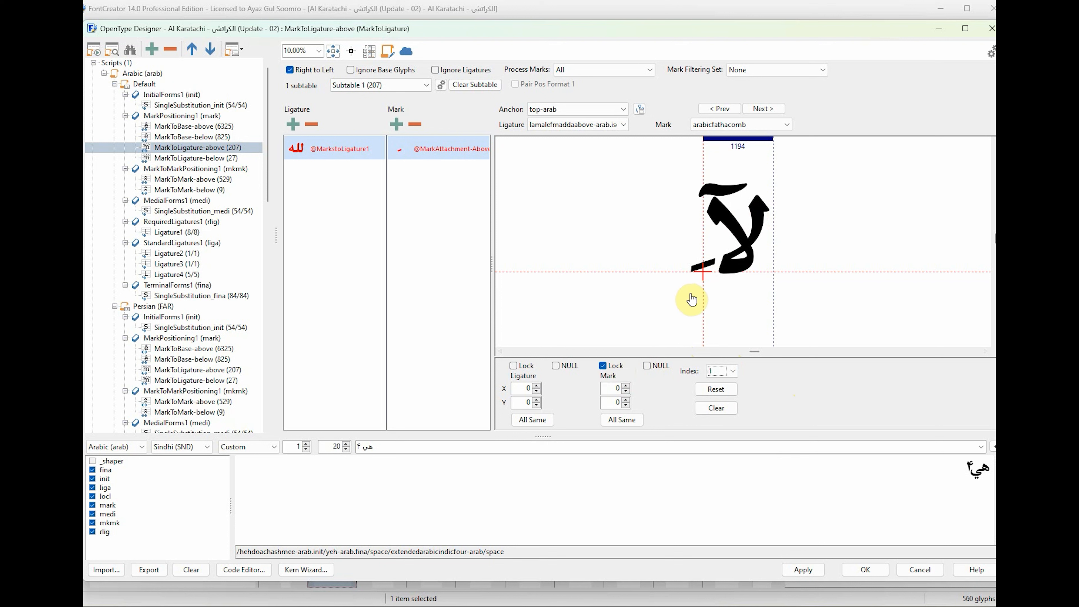
{"action": "left_click_drag", "start_coordinate": [706, 279], "coordinate": [763, 189]}
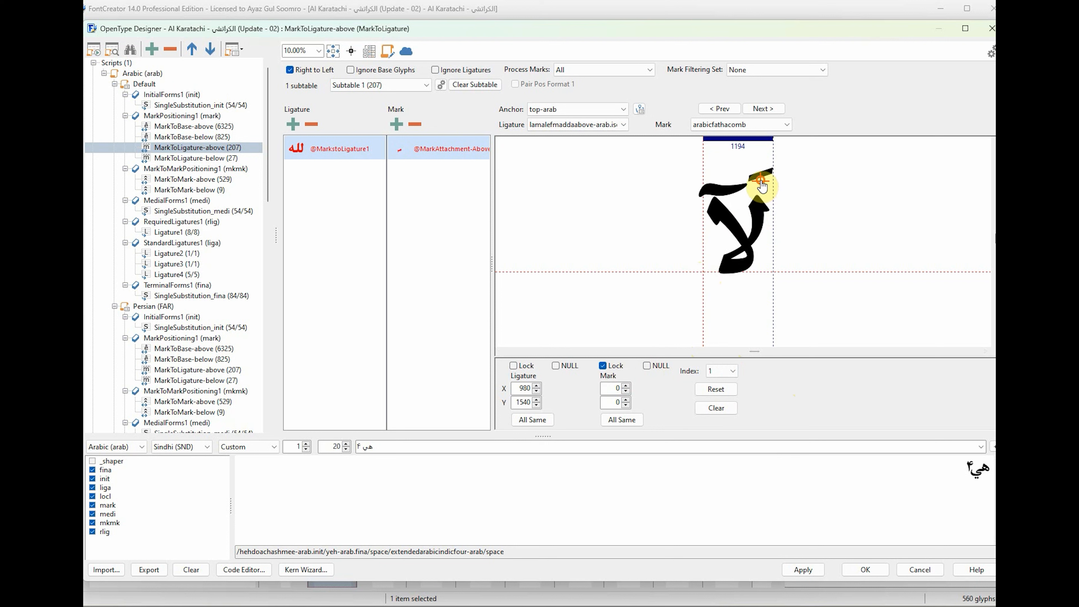
Step: Turn off NULL for lamalefmaddaabove-arab.isol's index 2 anchor and place it above the madda at about X 270, Y 1610
{"action": "left_click", "coordinate": [994, 143]}
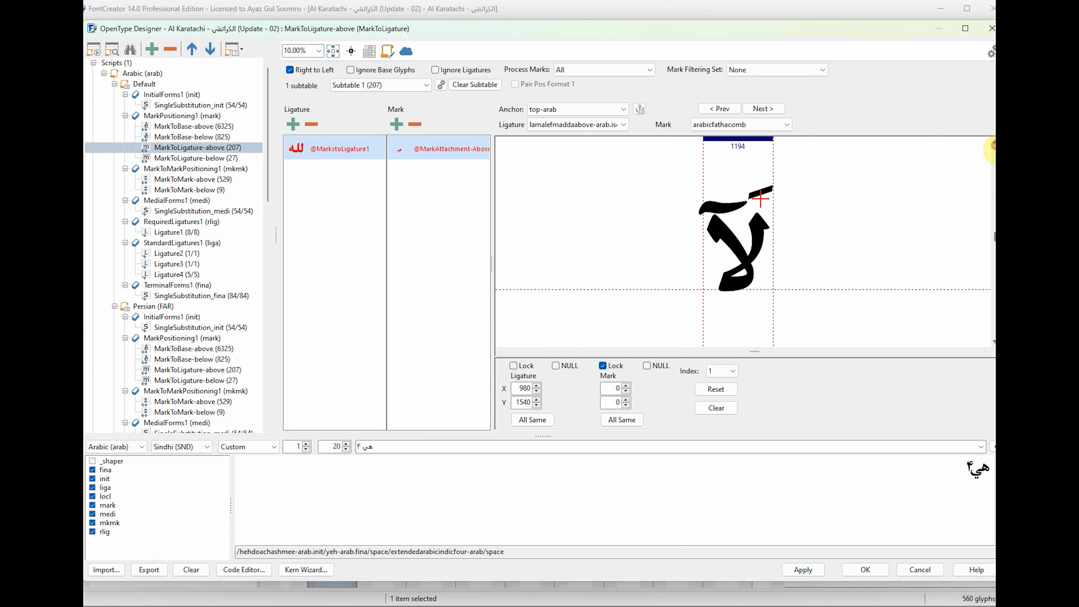
{"action": "left_click_drag", "start_coordinate": [755, 358], "coordinate": [760, 358]}
{"action": "left_click", "coordinate": [717, 373]}
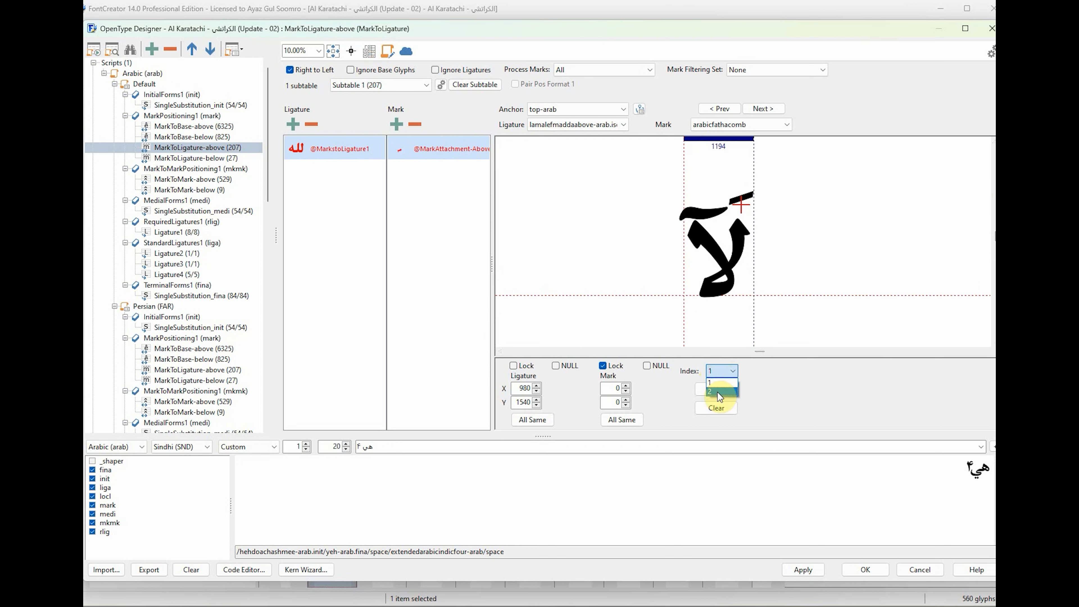
{"action": "left_click", "coordinate": [718, 394]}
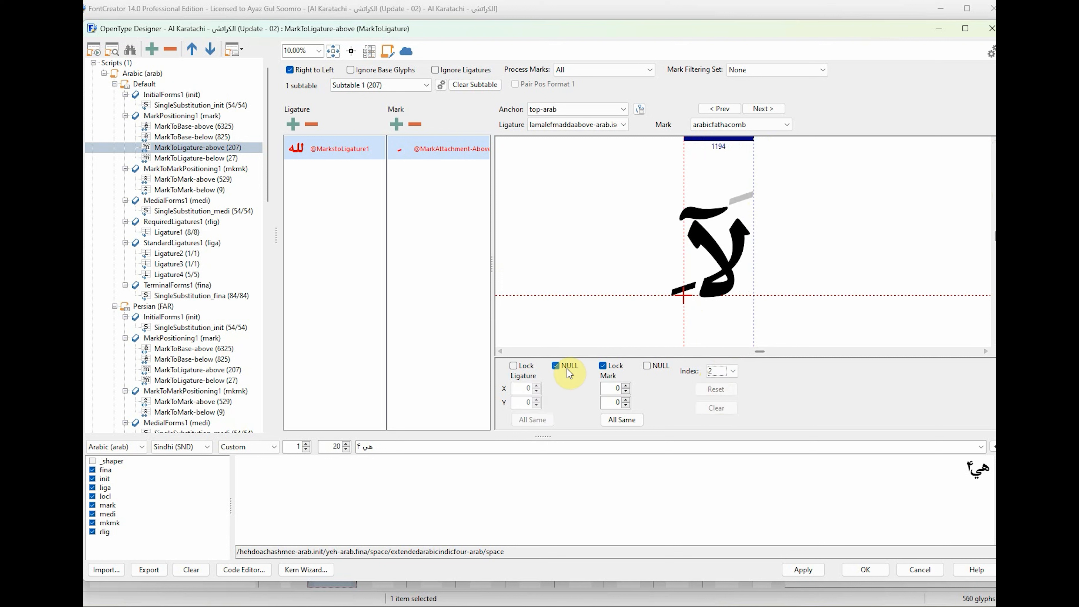
{"action": "left_click", "coordinate": [556, 365]}
{"action": "left_click_drag", "start_coordinate": [683, 301], "coordinate": [701, 205]}
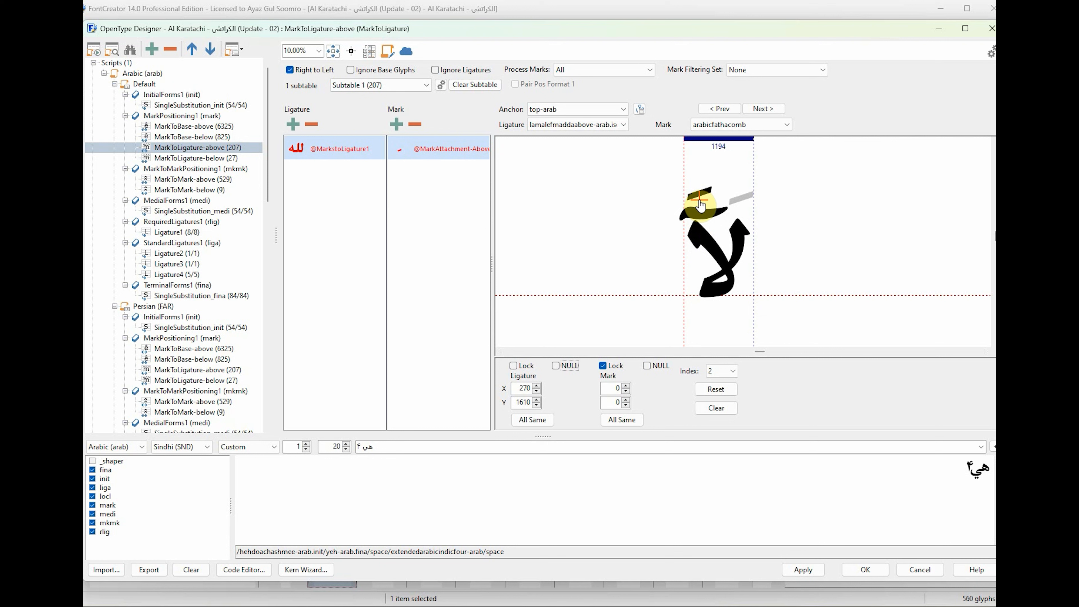
Step: Place lamalefhamzaabove-arab.isol's index 1 anchor at about X 930, Y 1430 and its index 2 anchor, with NULL off, at about X 220, Y 1780
{"action": "left_click", "coordinate": [590, 124]}
{"action": "left_click", "coordinate": [589, 135]}
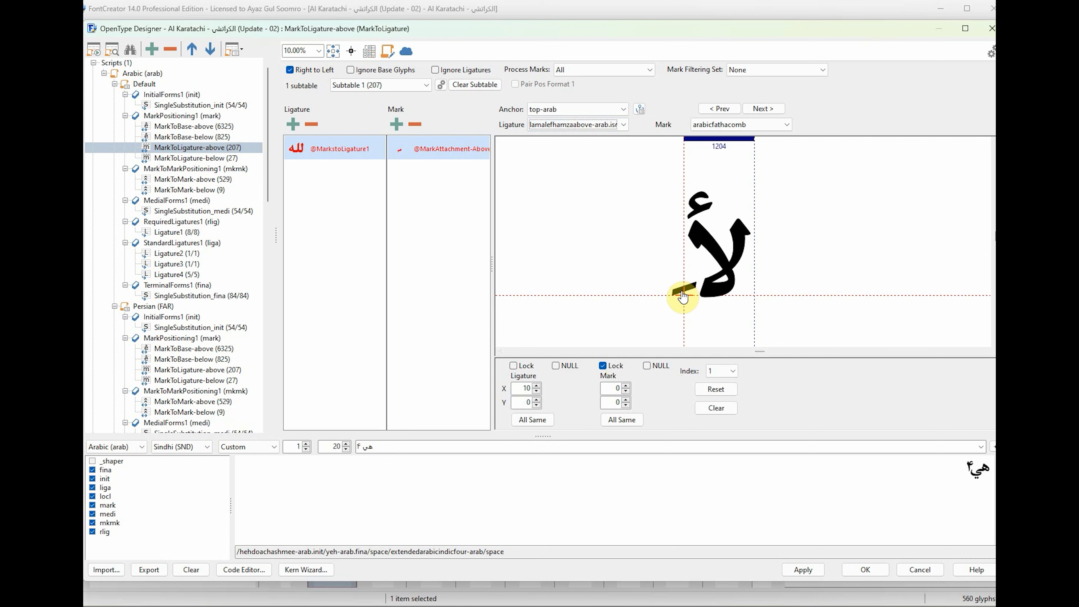
{"action": "left_click_drag", "start_coordinate": [684, 293], "coordinate": [738, 215]}
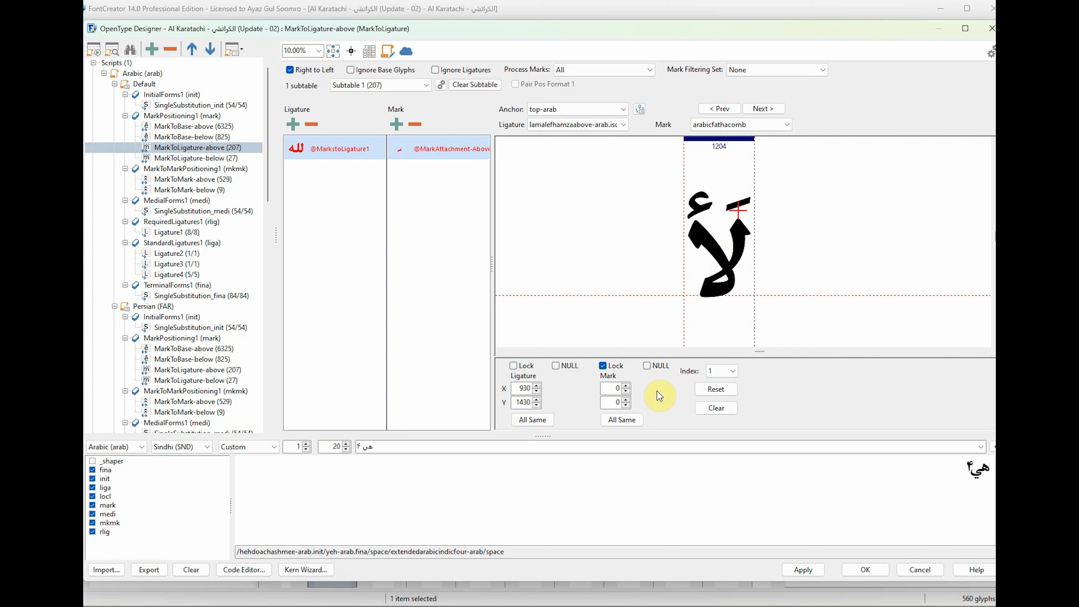
{"action": "left_click", "coordinate": [723, 395]}
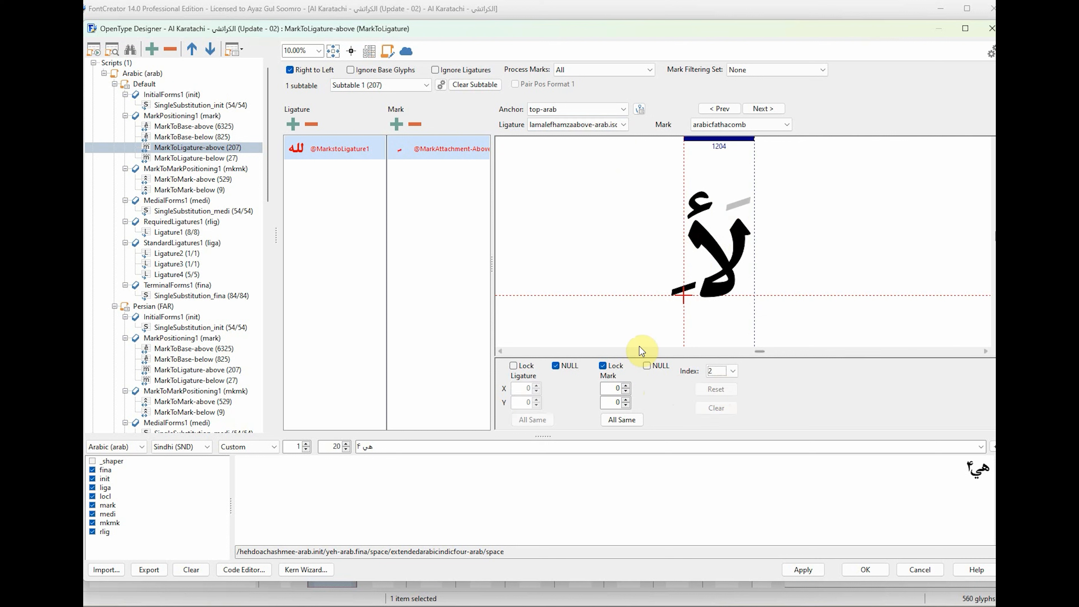
{"action": "left_click", "coordinate": [556, 366]}
{"action": "left_click_drag", "start_coordinate": [680, 293], "coordinate": [699, 197]}
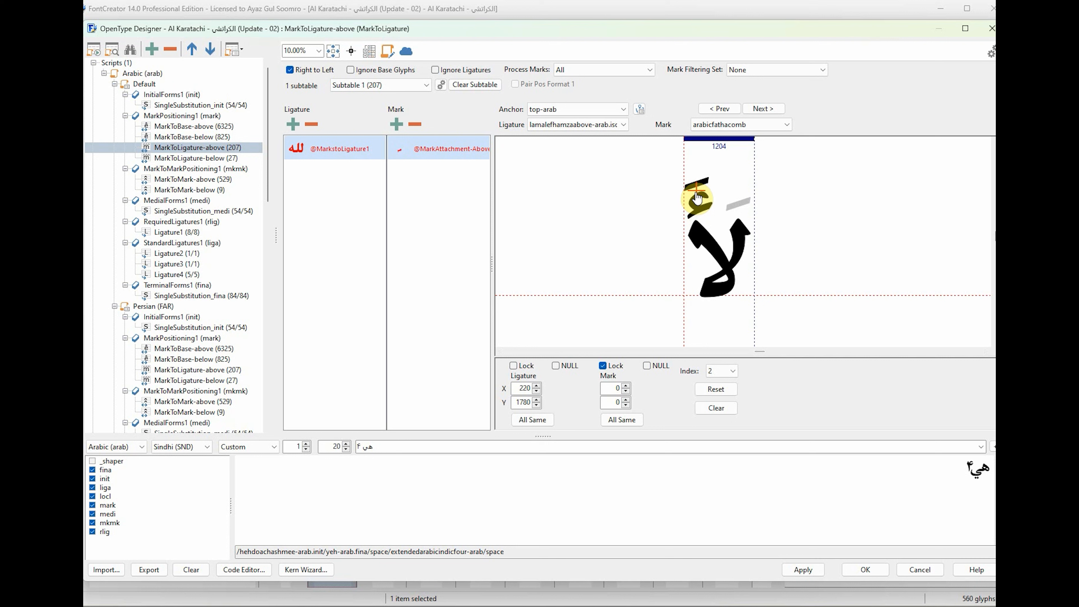
Step: Place lamalefhamzabelow-arab.isol's index 1 anchor at about X 920, Y 1410 and its index 2 anchor, with NULL off, at about X 200, Y 1340
{"action": "left_click", "coordinate": [573, 125]}
{"action": "left_click", "coordinate": [573, 147]}
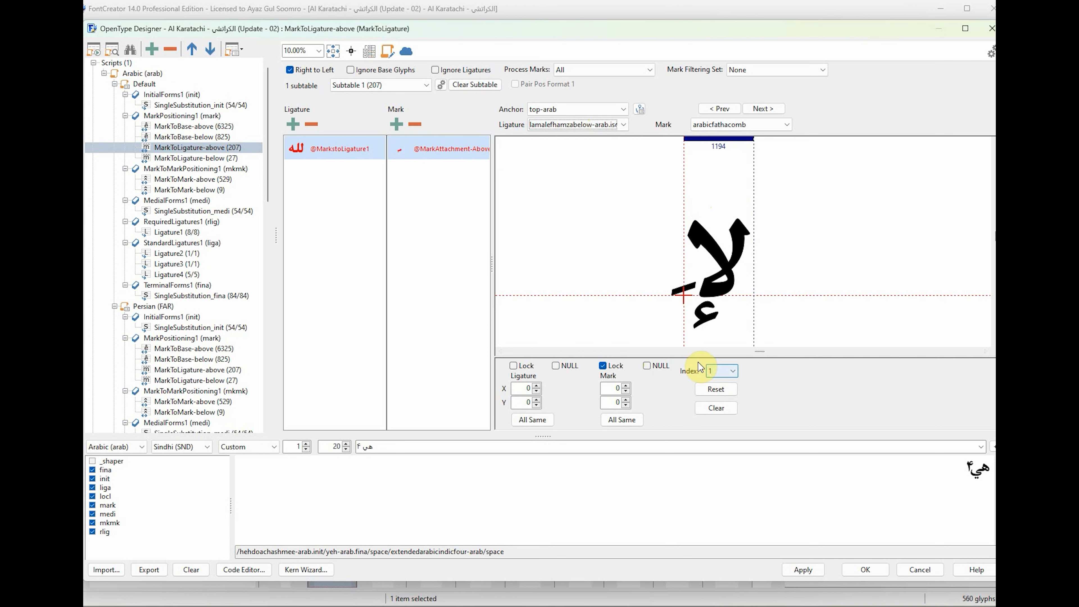
{"action": "left_click_drag", "start_coordinate": [687, 303], "coordinate": [741, 221]}
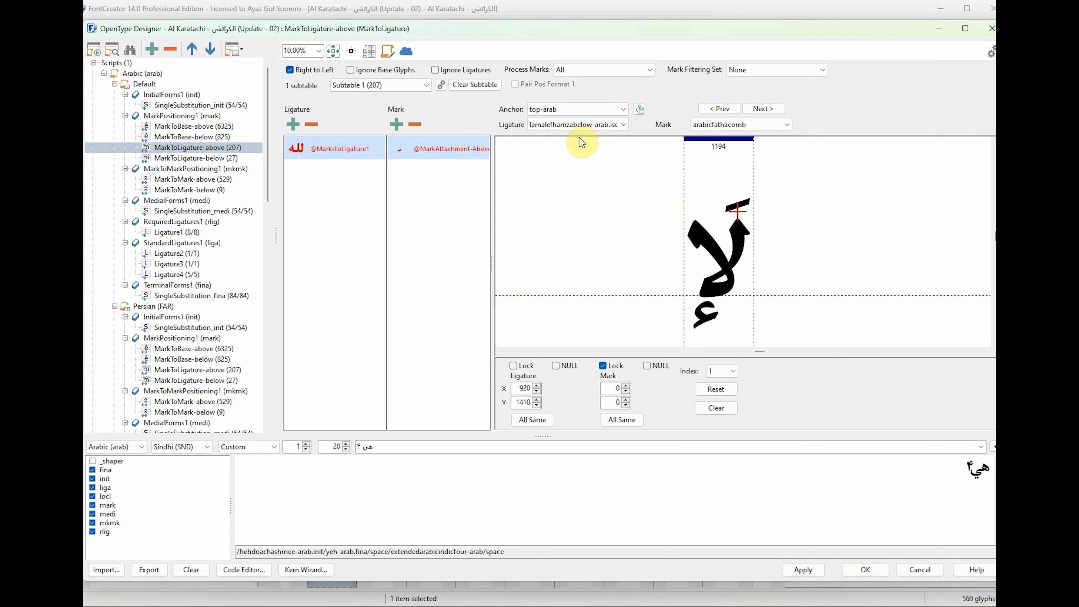
{"action": "left_click", "coordinate": [717, 371]}
{"action": "left_click", "coordinate": [717, 391]}
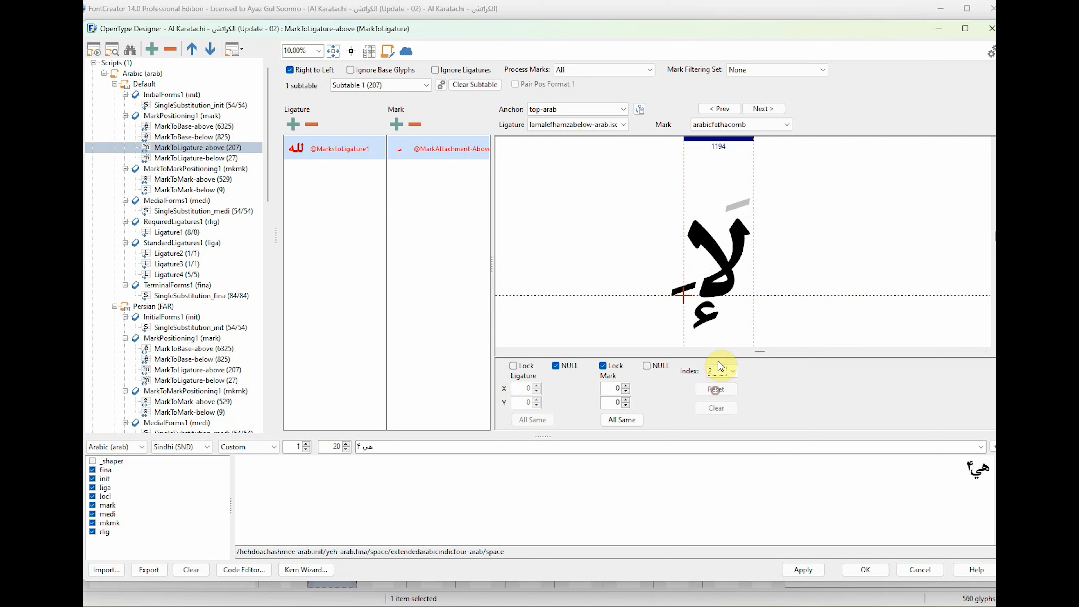
{"action": "left_click", "coordinate": [554, 366]}
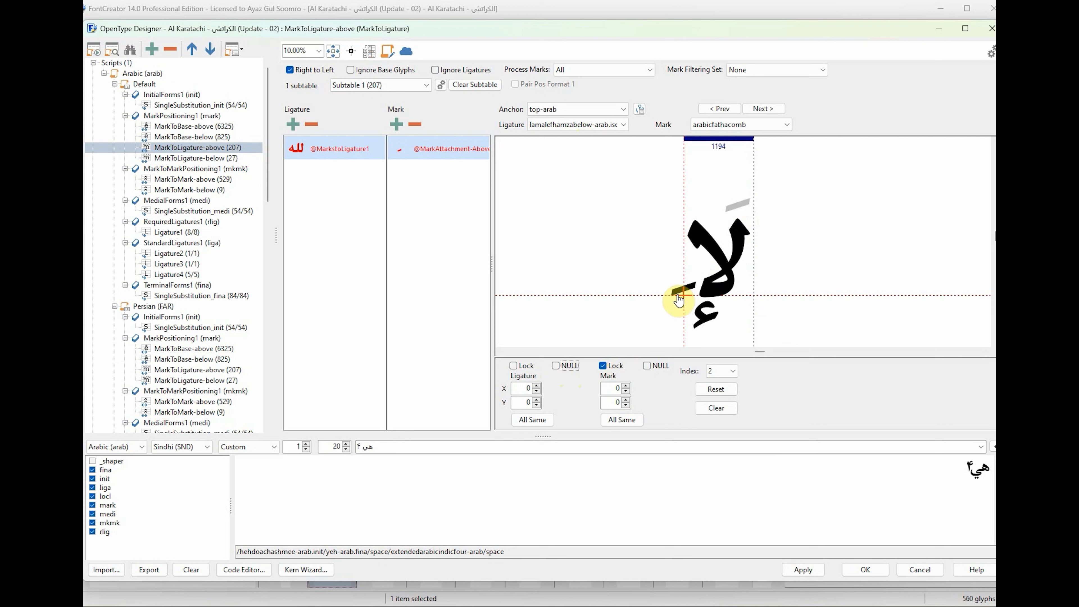
{"action": "left_click_drag", "start_coordinate": [683, 294], "coordinate": [696, 221]}
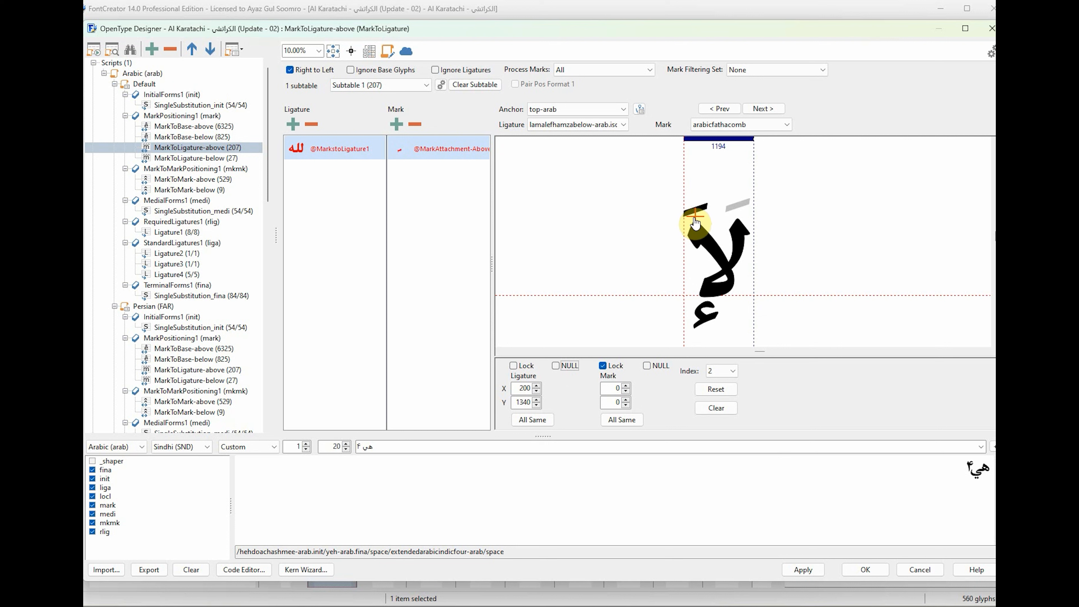
Step: Place lamalef-arab.isol's index 1 anchor at about X 910, Y 1410 and its index 2 anchor, with NULL off, at about X 240, Y 1380
{"action": "double_click", "coordinate": [604, 124]}
{"action": "scroll", "coordinate": [600, 124], "scroll_direction": "down", "scroll_amount": 1}
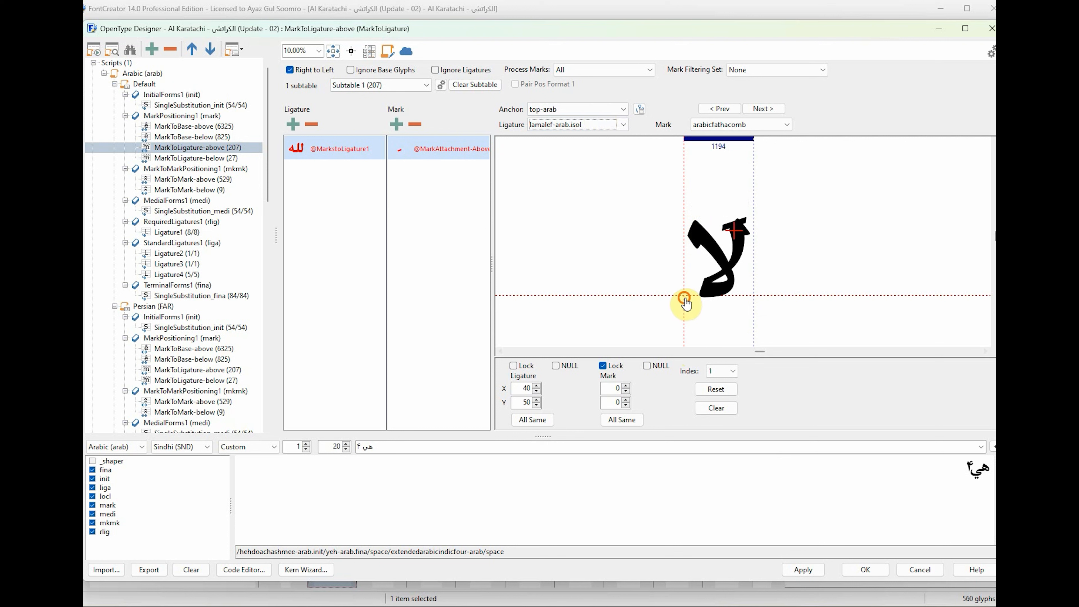
{"action": "left_click_drag", "start_coordinate": [684, 295], "coordinate": [740, 212]}
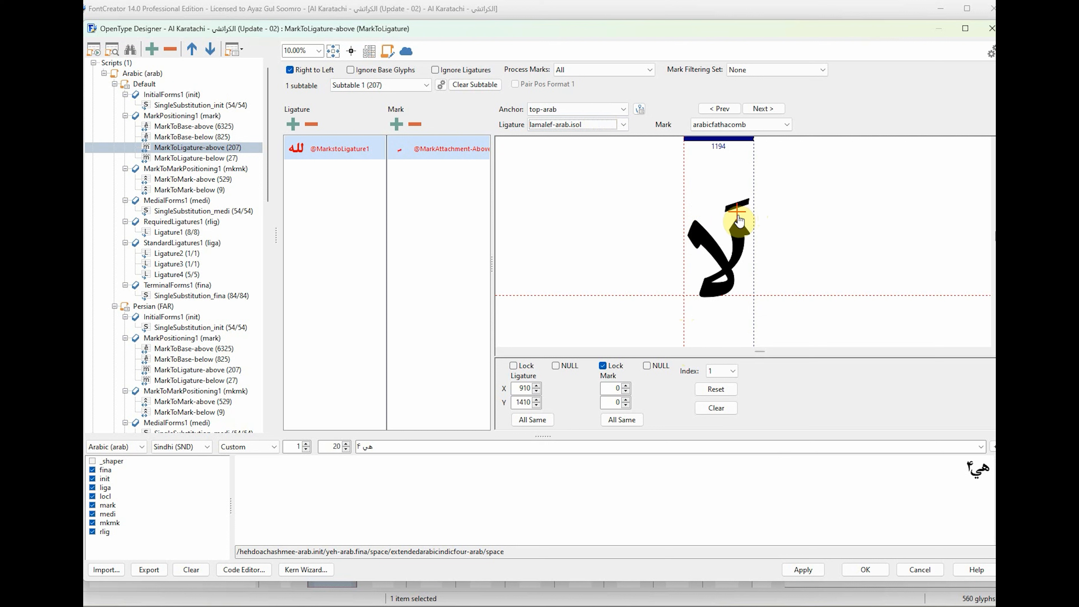
{"action": "left_click", "coordinate": [715, 368]}
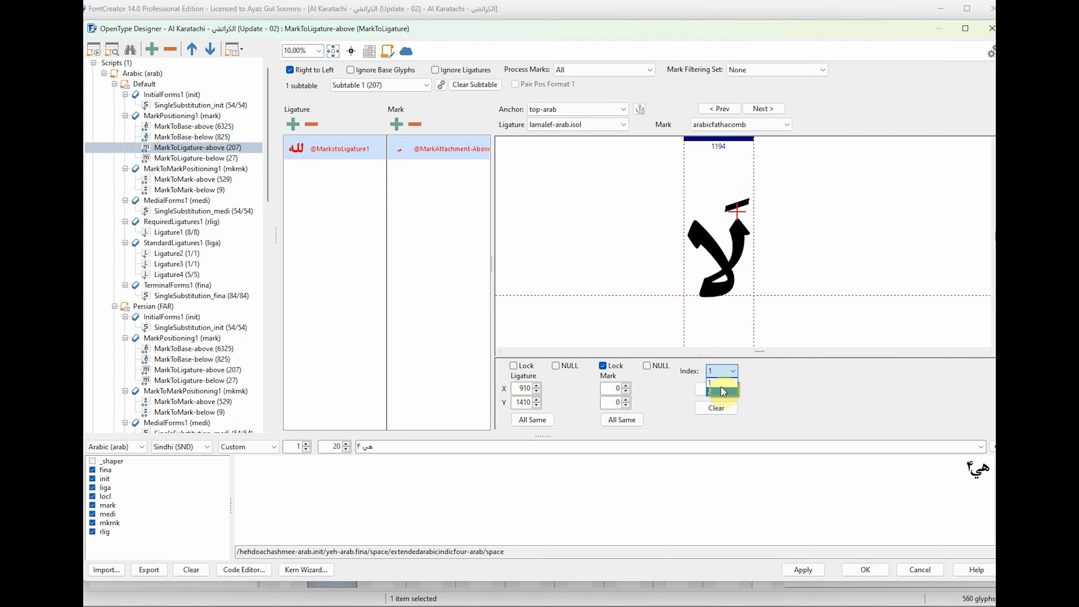
{"action": "left_click", "coordinate": [717, 390]}
{"action": "left_click", "coordinate": [724, 373]}
{"action": "left_click", "coordinate": [719, 392]}
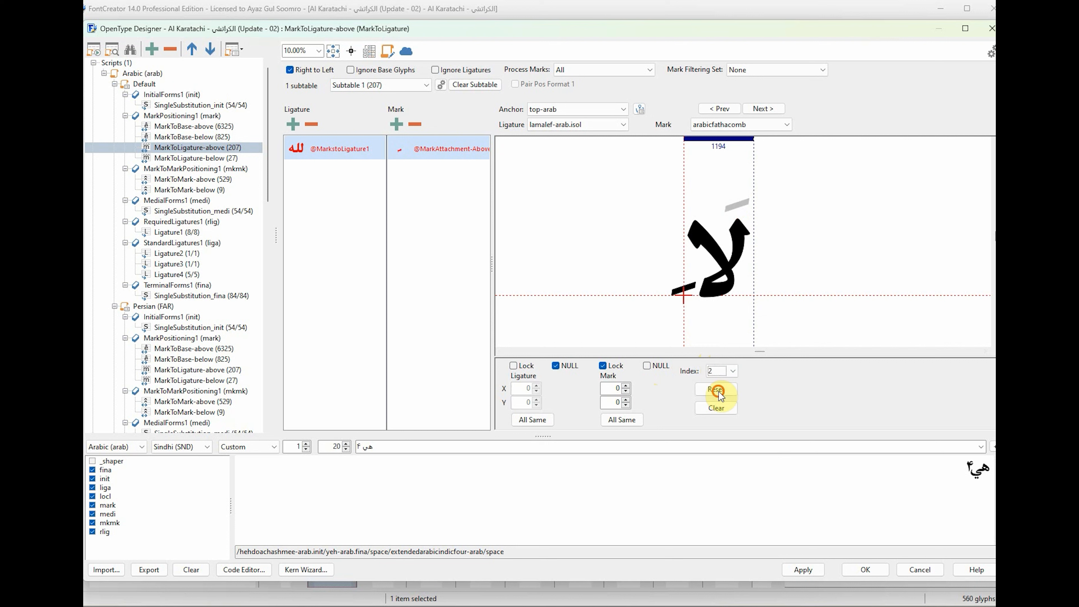
{"action": "left_click", "coordinate": [562, 371]}
{"action": "left_click_drag", "start_coordinate": [683, 294], "coordinate": [696, 219]}
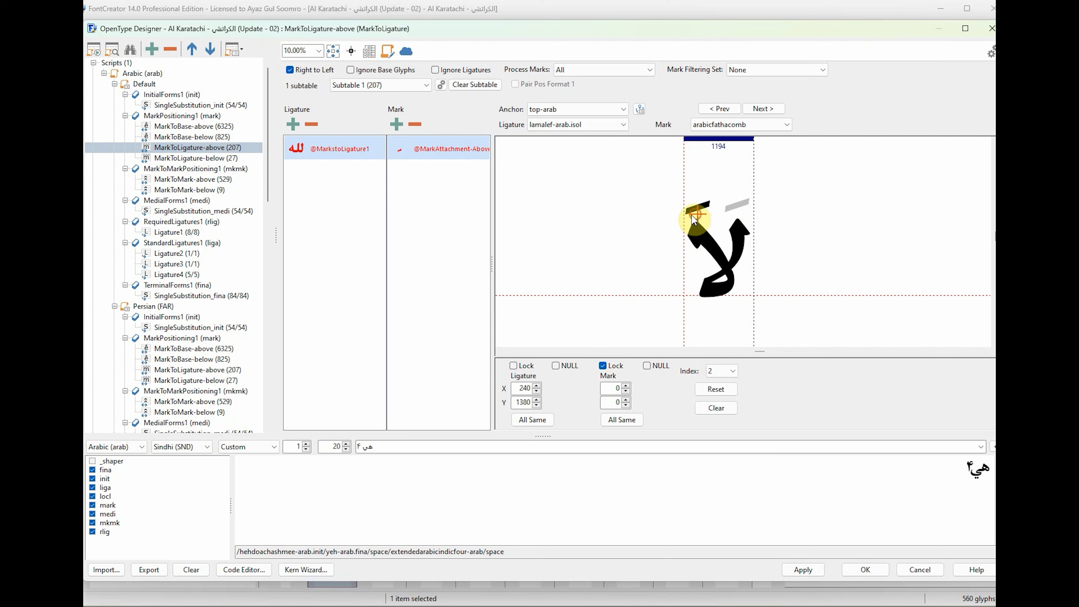
Step: Place lamalefmaddaabove-arab.fina's index 1 anchor at about X 1020, Y 1520 and its index 2 anchor, with NULL off, at about X 280, Y 1630
{"action": "left_click", "coordinate": [591, 125]}
{"action": "left_click", "coordinate": [592, 133]}
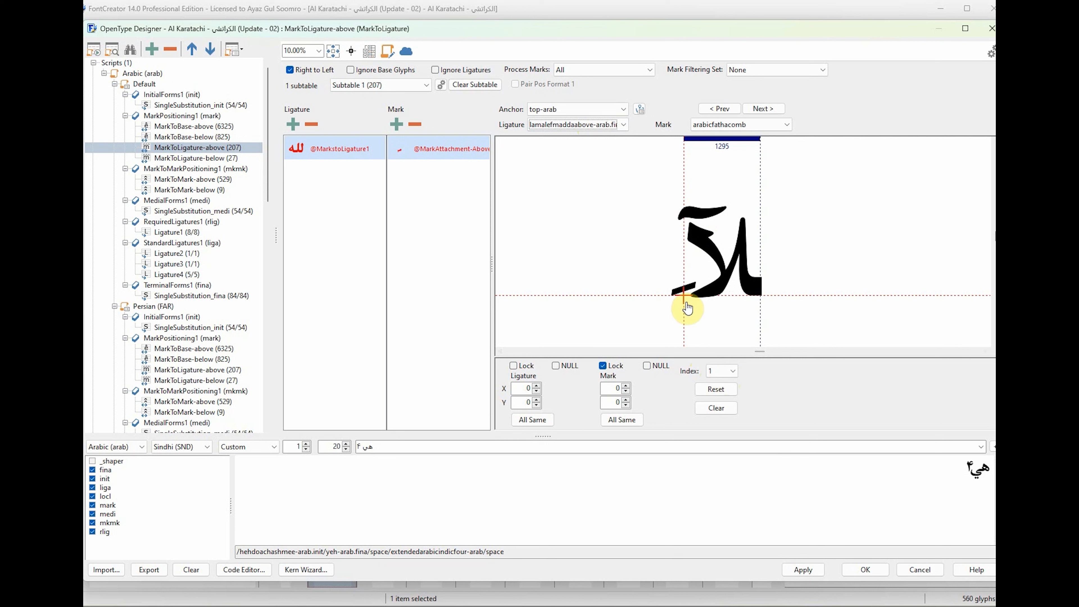
{"action": "left_click_drag", "start_coordinate": [688, 309], "coordinate": [746, 214]}
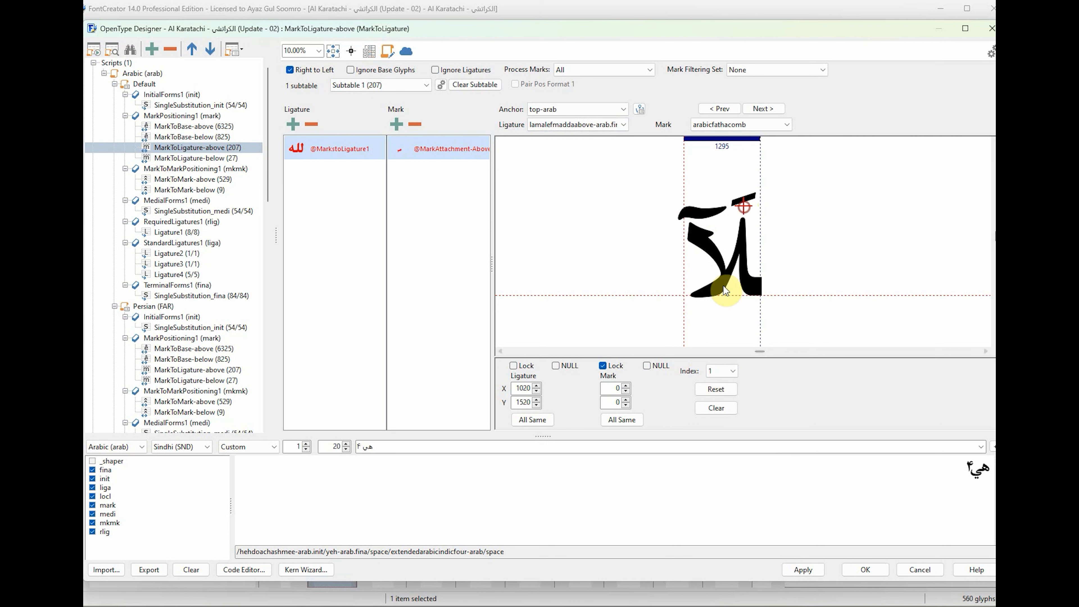
{"action": "left_click", "coordinate": [714, 372]}
{"action": "left_click", "coordinate": [719, 392]}
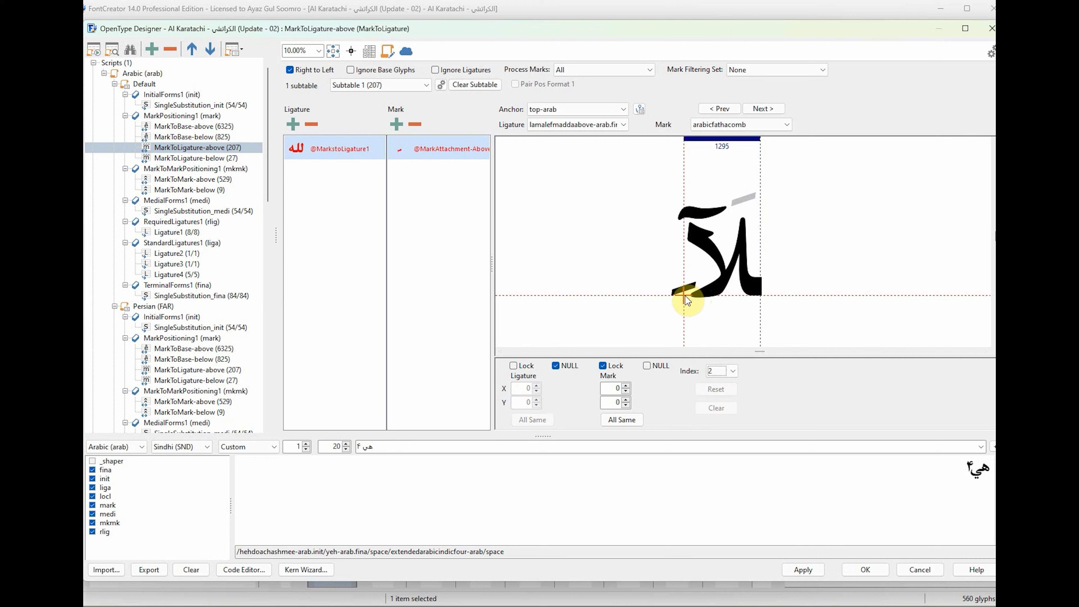
{"action": "left_click", "coordinate": [565, 369]}
{"action": "left_click_drag", "start_coordinate": [685, 298], "coordinate": [701, 207]}
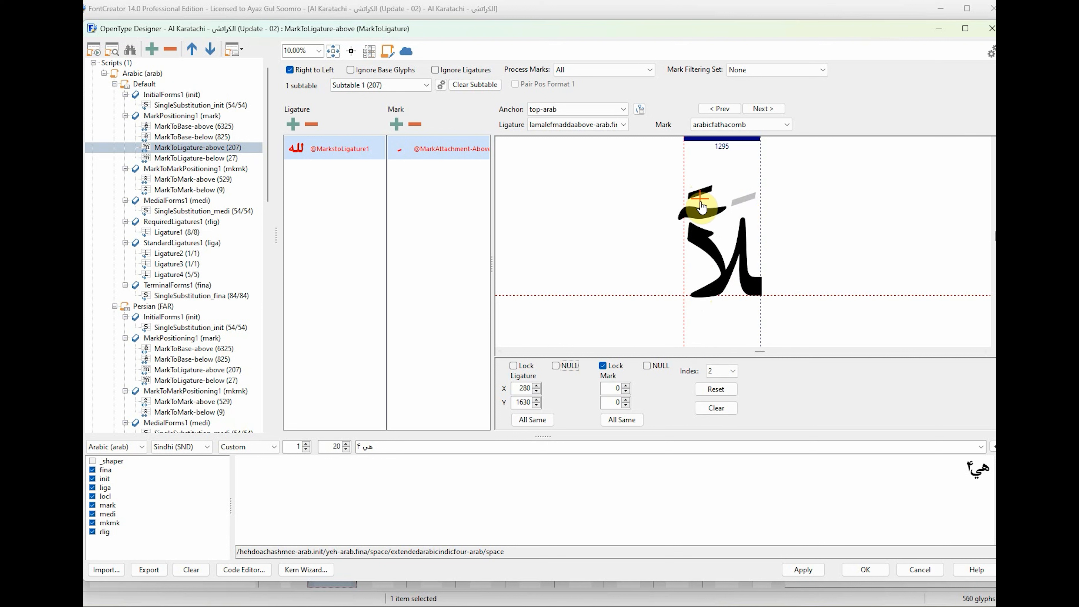
Step: Place lamalefhamzaabove-arab.fina's index 1 anchor at about X 970, Y 1410 and its index 2 anchor, with NULL off, at about X 200, Y 1790
{"action": "double_click", "coordinate": [582, 124]}
{"action": "scroll", "coordinate": [582, 125], "scroll_direction": "down", "scroll_amount": 1}
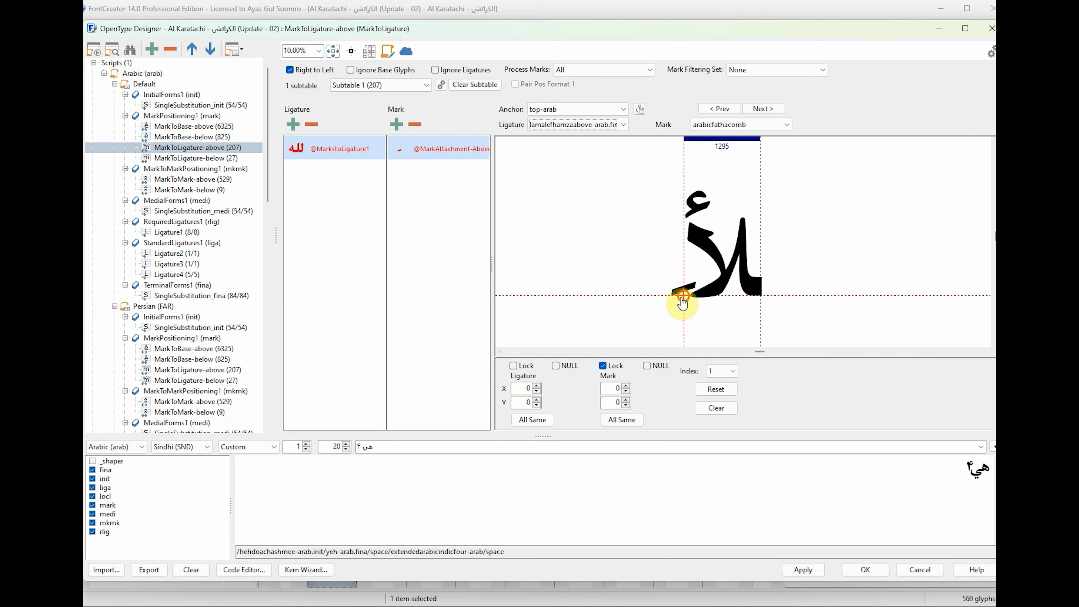
{"action": "left_click_drag", "start_coordinate": [682, 298], "coordinate": [739, 217]}
{"action": "left_click", "coordinate": [721, 371]}
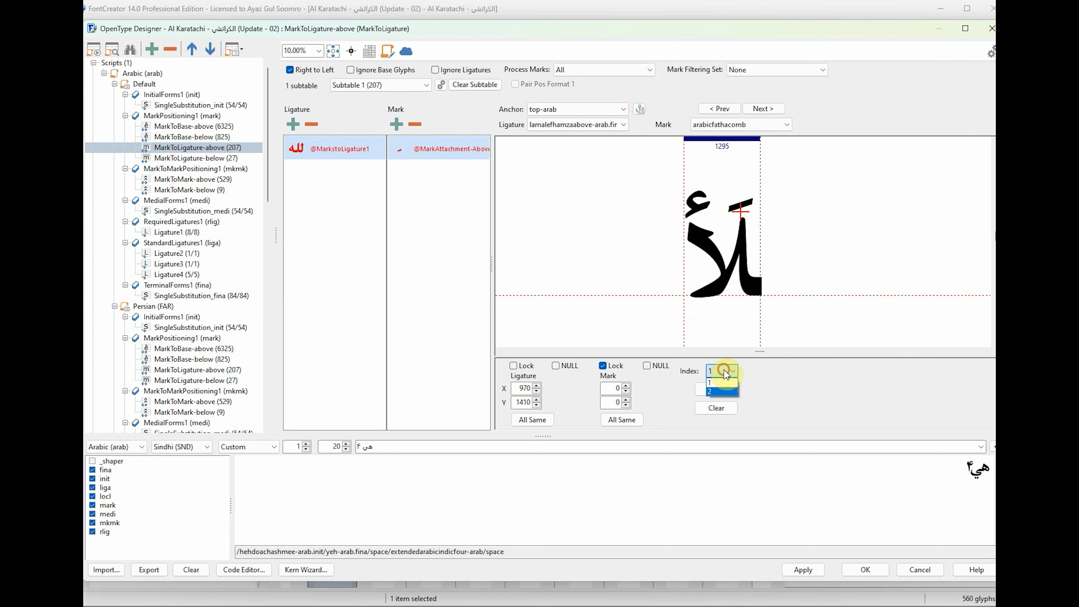
{"action": "left_click", "coordinate": [712, 391]}
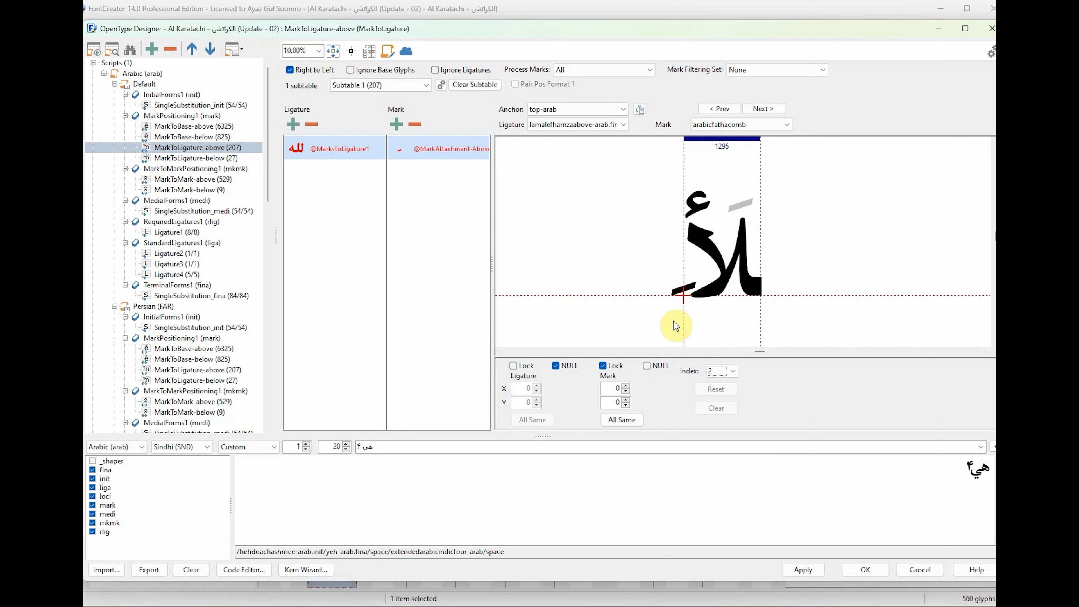
{"action": "left_click", "coordinate": [556, 365]}
{"action": "left_click_drag", "start_coordinate": [684, 294], "coordinate": [699, 198]}
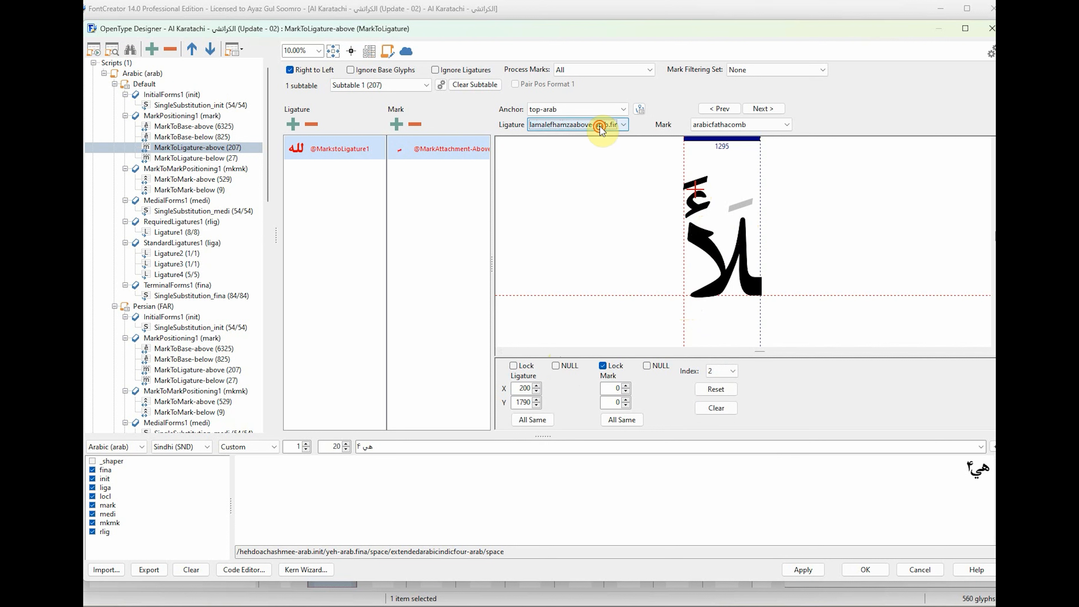
Step: Place lamalefhamzabelow-arab.fina's index 1 anchor at about X 950, Y 1400 and its index 2 anchor, with NULL off, at about X 220, Y 1380
{"action": "scroll", "coordinate": [601, 128], "scroll_direction": "down", "scroll_amount": 1}
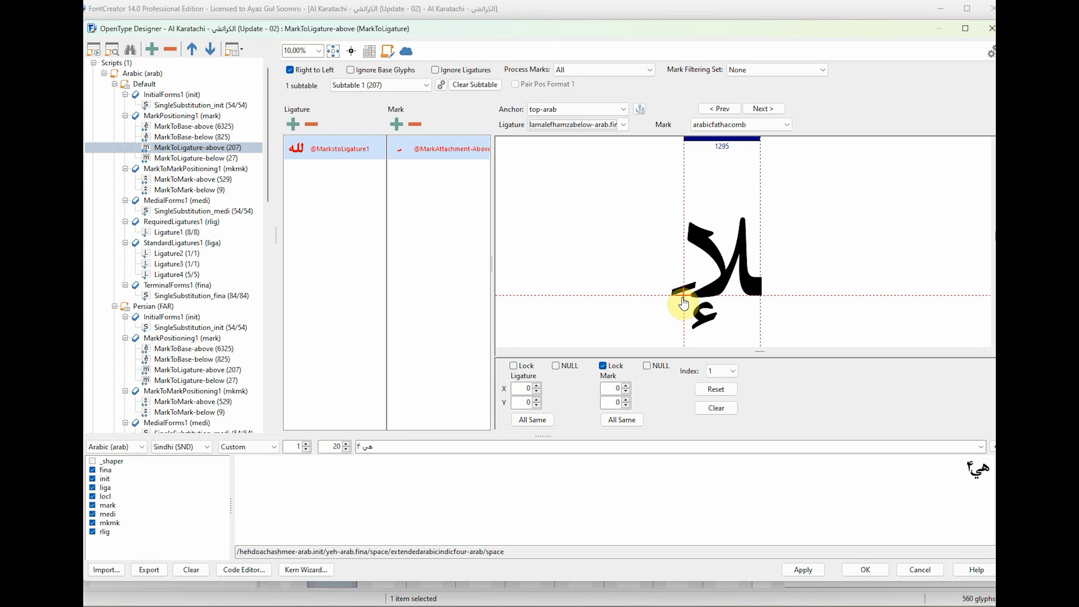
{"action": "left_click_drag", "start_coordinate": [684, 304], "coordinate": [741, 218]}
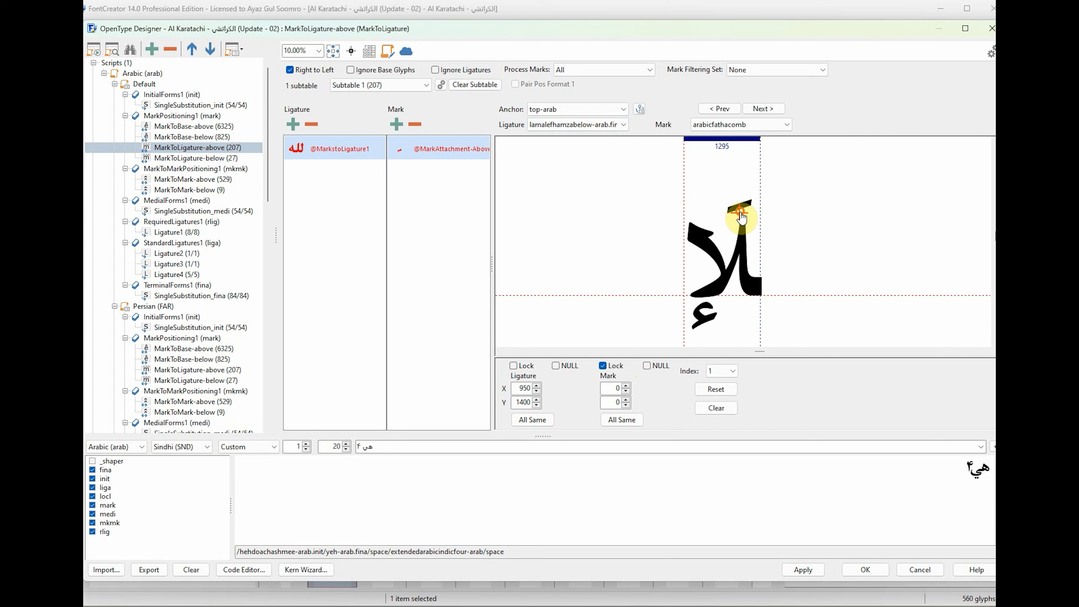
{"action": "left_click", "coordinate": [721, 392]}
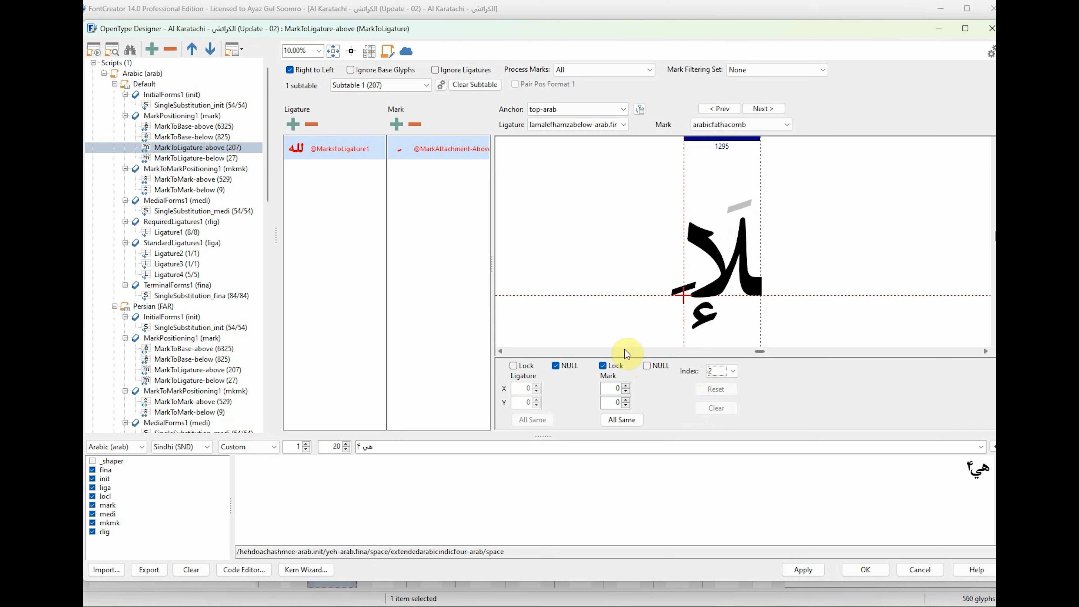
{"action": "left_click", "coordinate": [557, 369]}
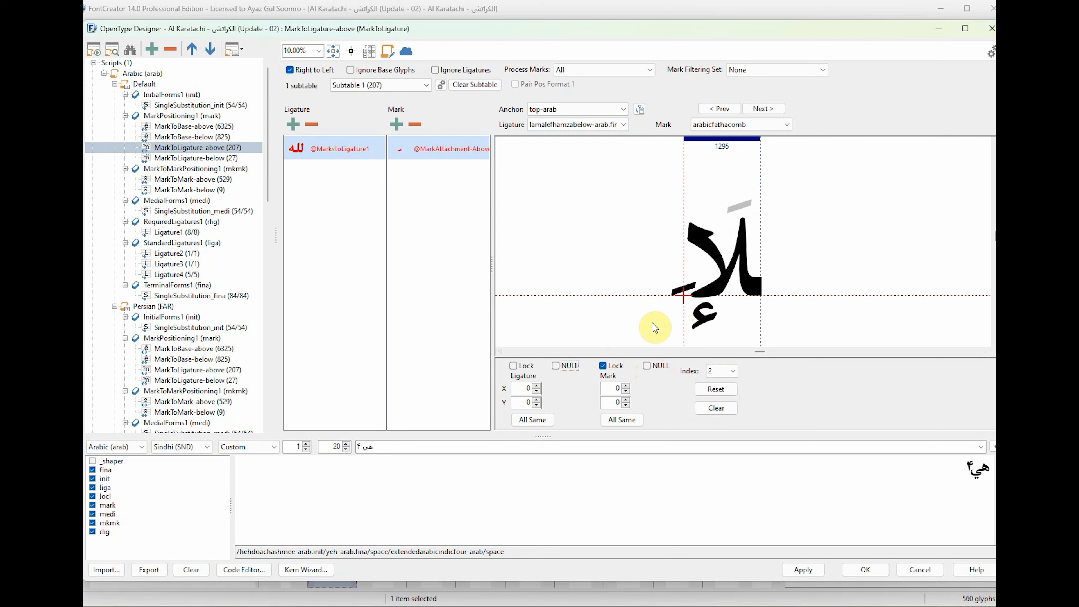
{"action": "left_click_drag", "start_coordinate": [683, 295], "coordinate": [697, 217]}
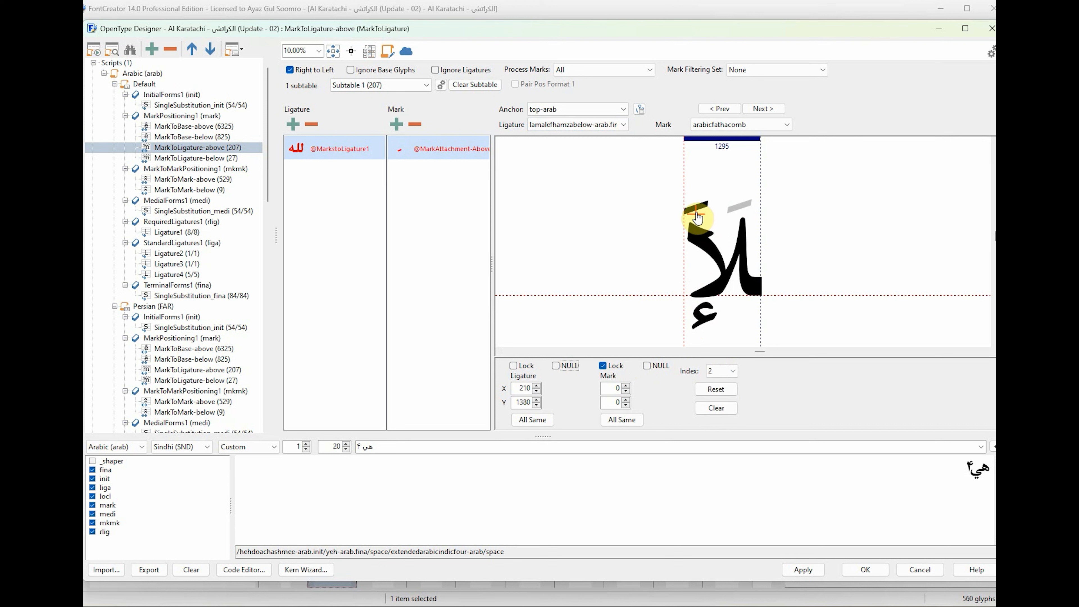
Step: Place lamalef-arab.fina's index 1 anchor at about X 980, Y 1480 and its index 2 anchor, with NULL off, at about X 210, Y 1390
{"action": "left_click", "coordinate": [594, 123]}
{"action": "left_click", "coordinate": [594, 208]}
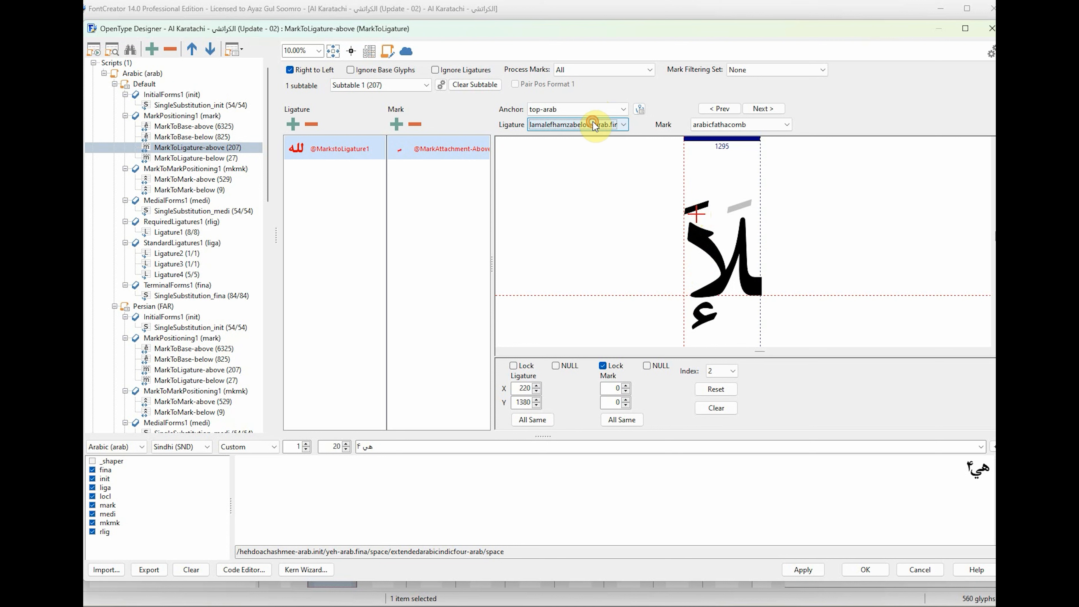
{"action": "left_click", "coordinate": [725, 371]}
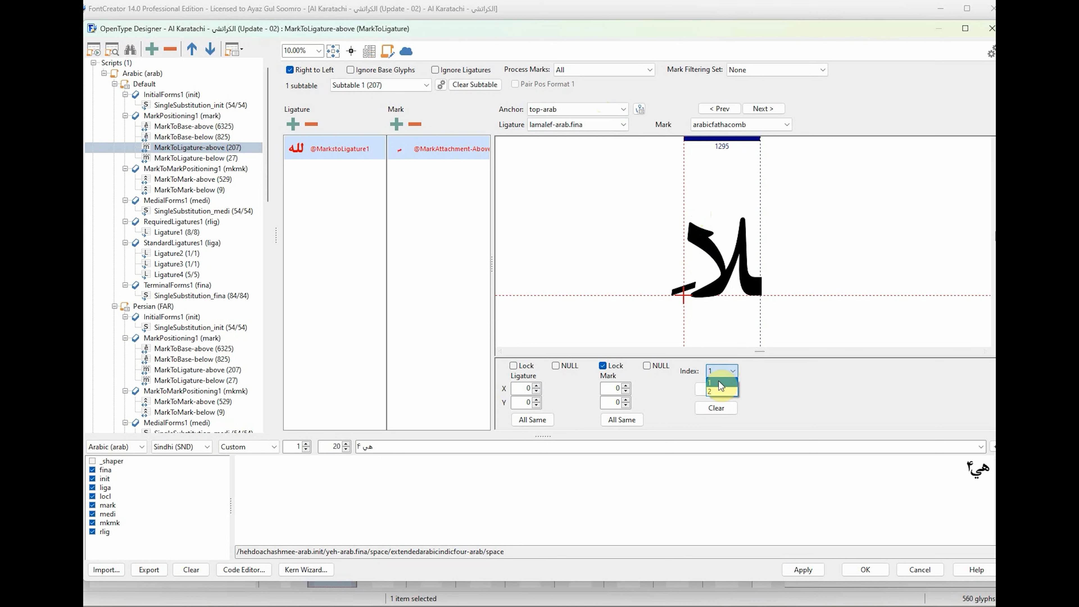
{"action": "left_click_drag", "start_coordinate": [682, 295], "coordinate": [742, 211]}
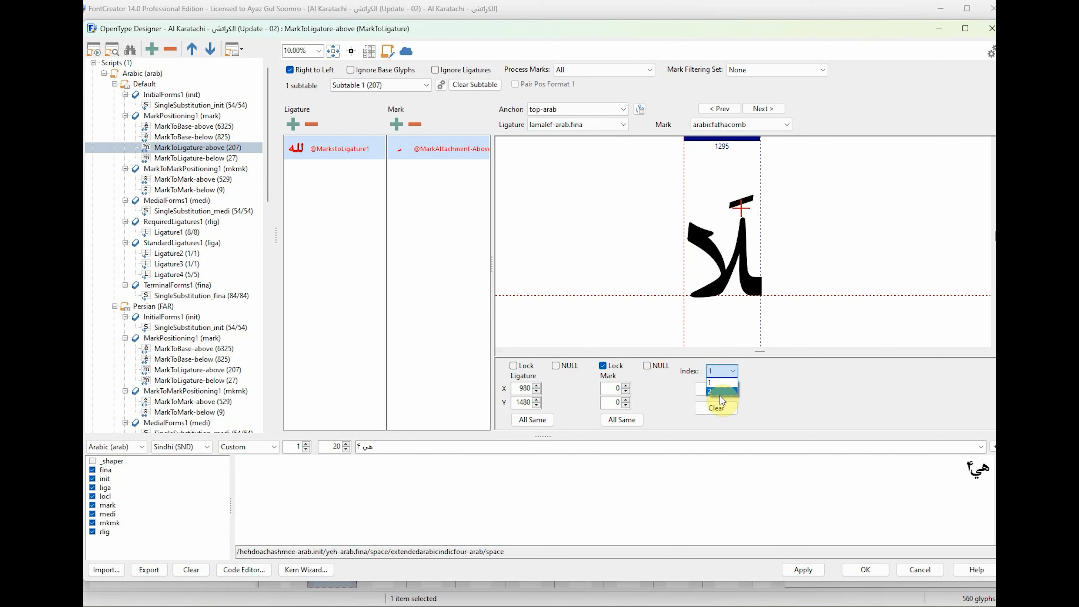
{"action": "left_click", "coordinate": [720, 392]}
{"action": "left_click", "coordinate": [568, 366]}
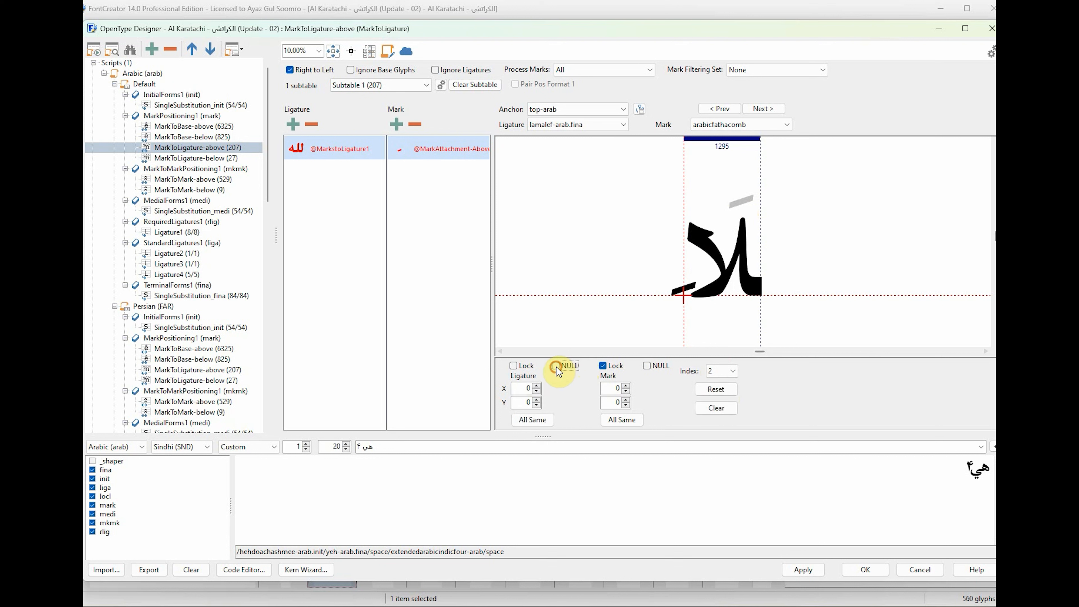
{"action": "left_click_drag", "start_coordinate": [687, 302], "coordinate": [700, 220]}
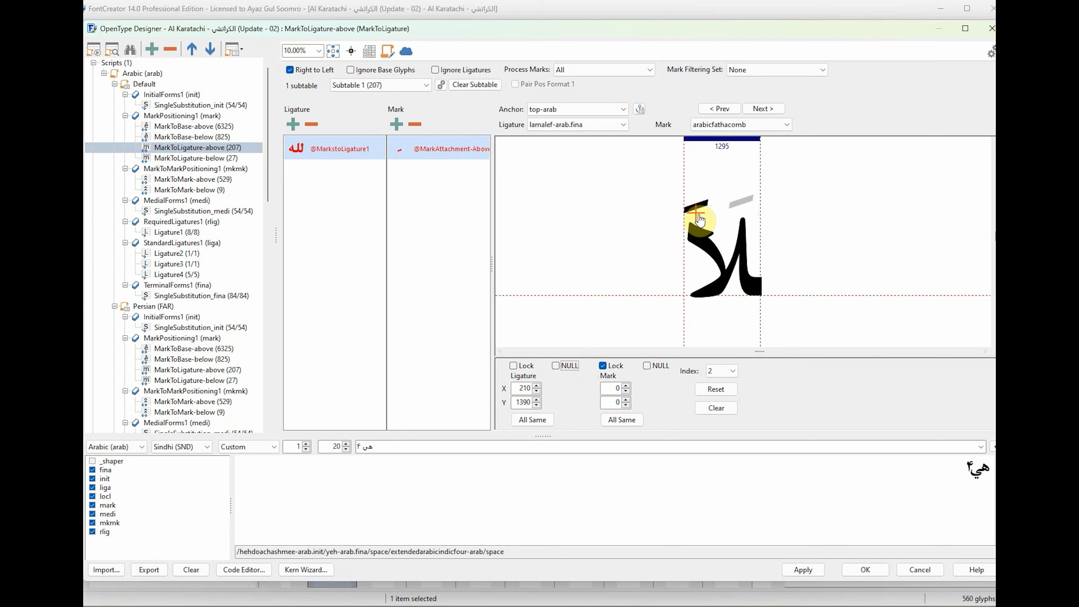
Step: Apply the top anchor changes made in the MarkToLigature-above lookup to the font
{"action": "left_click", "coordinate": [600, 125]}
{"action": "left_click", "coordinate": [600, 125]}
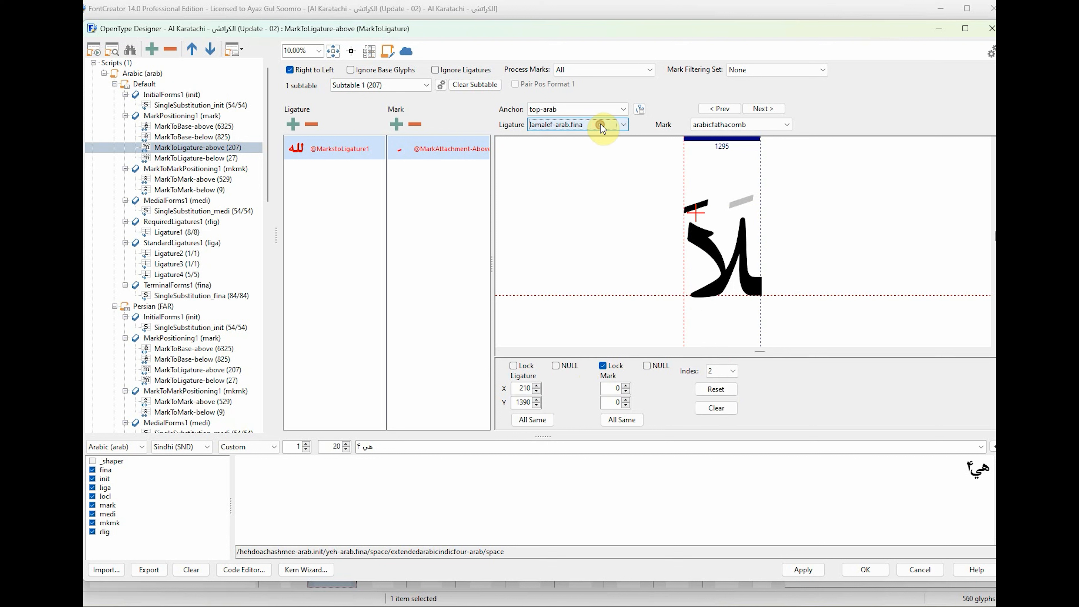
{"action": "left_click", "coordinate": [601, 125]}
{"action": "left_click", "coordinate": [601, 124]}
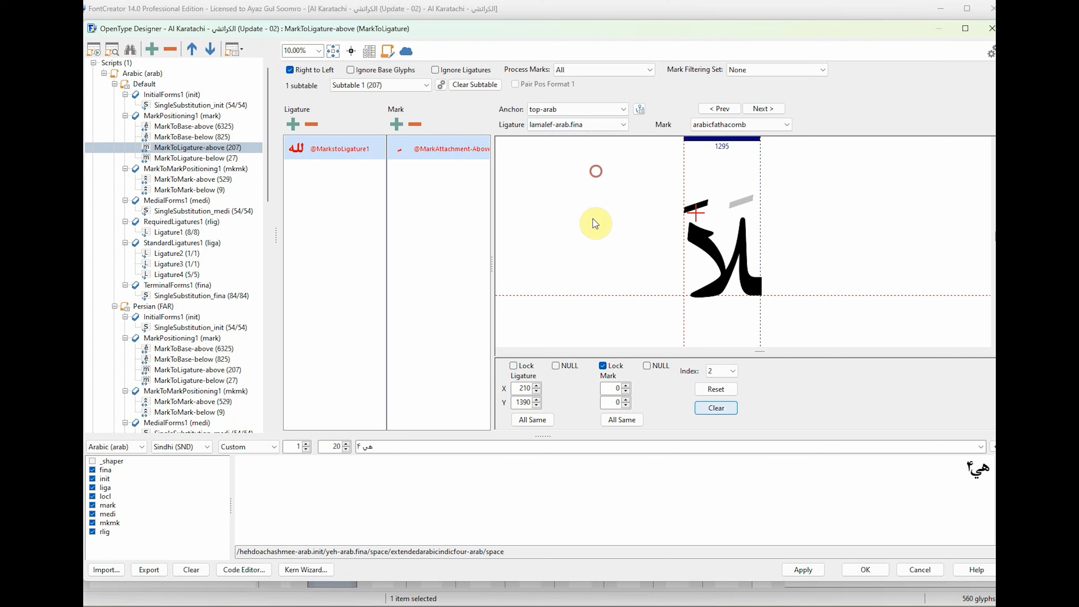
{"action": "left_click", "coordinate": [803, 569]}
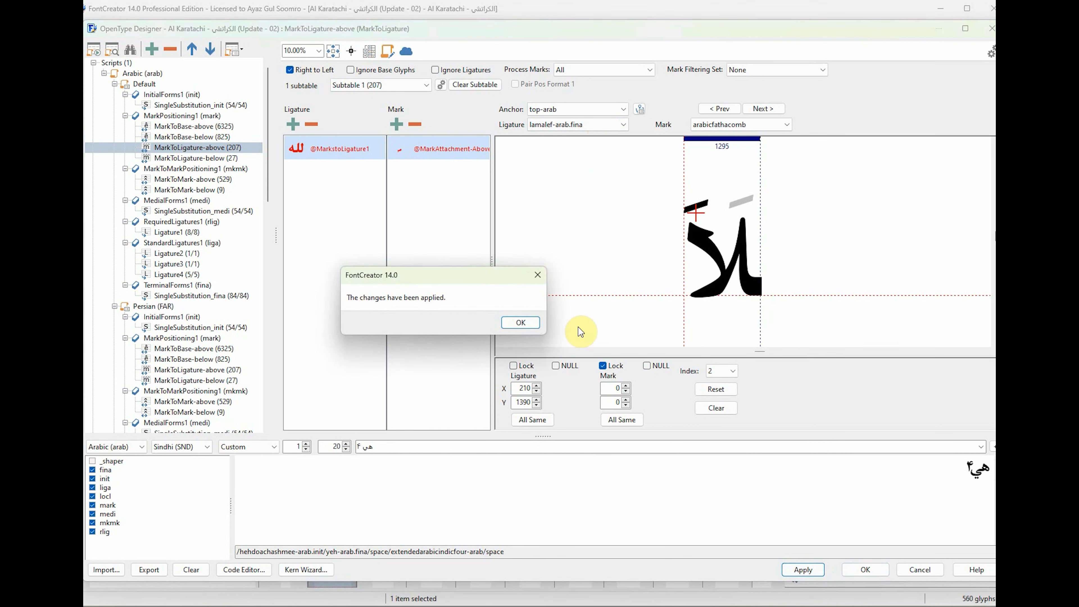
{"action": "left_click", "coordinate": [530, 321]}
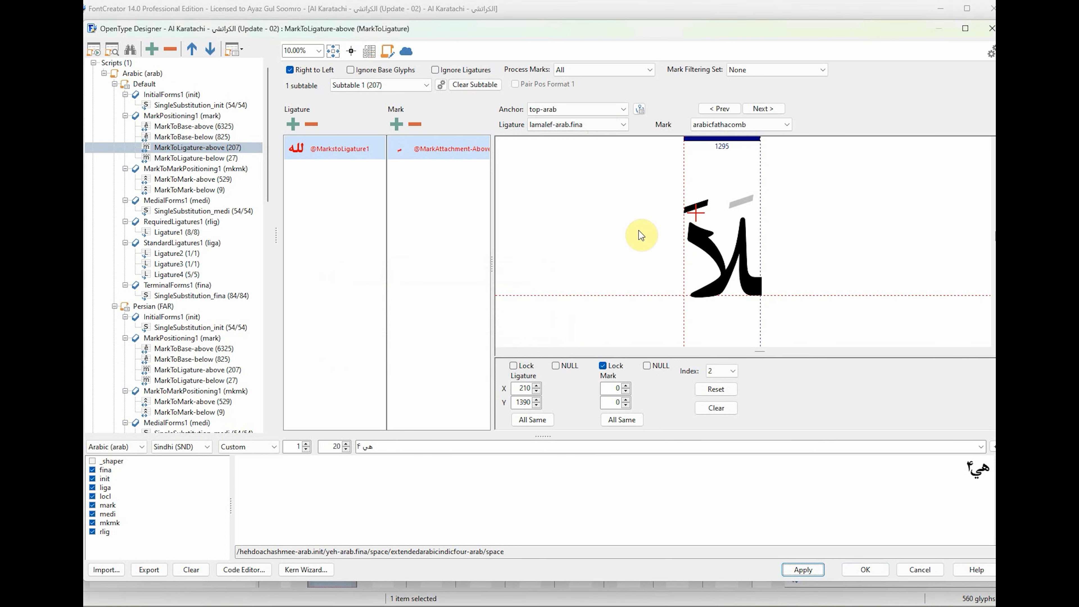
Step: Review the top anchor positions on each ligature, from allah-arab.liga through lamalef-arab.fina
{"action": "double_click", "coordinate": [553, 127]}
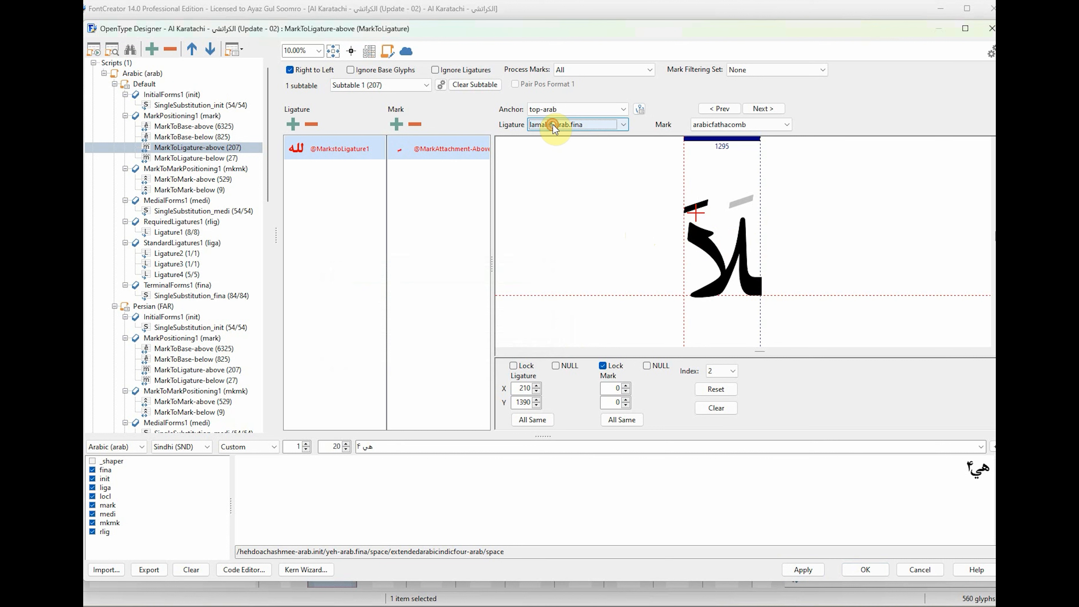
{"action": "scroll", "coordinate": [556, 128], "scroll_direction": "down", "scroll_amount": 4}
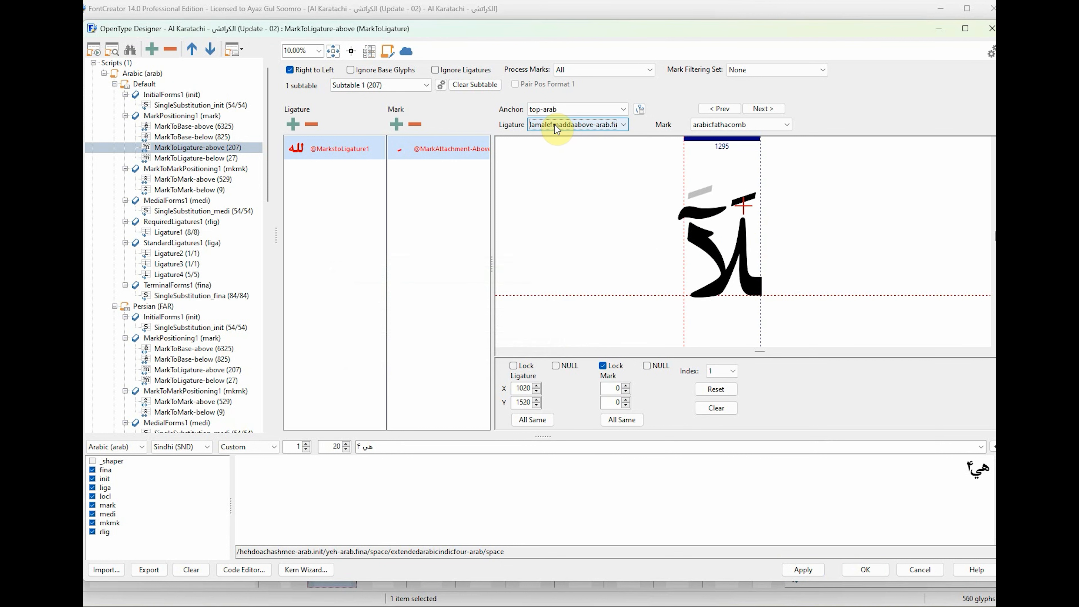
{"action": "scroll", "coordinate": [556, 128], "scroll_direction": "down", "scroll_amount": 3}
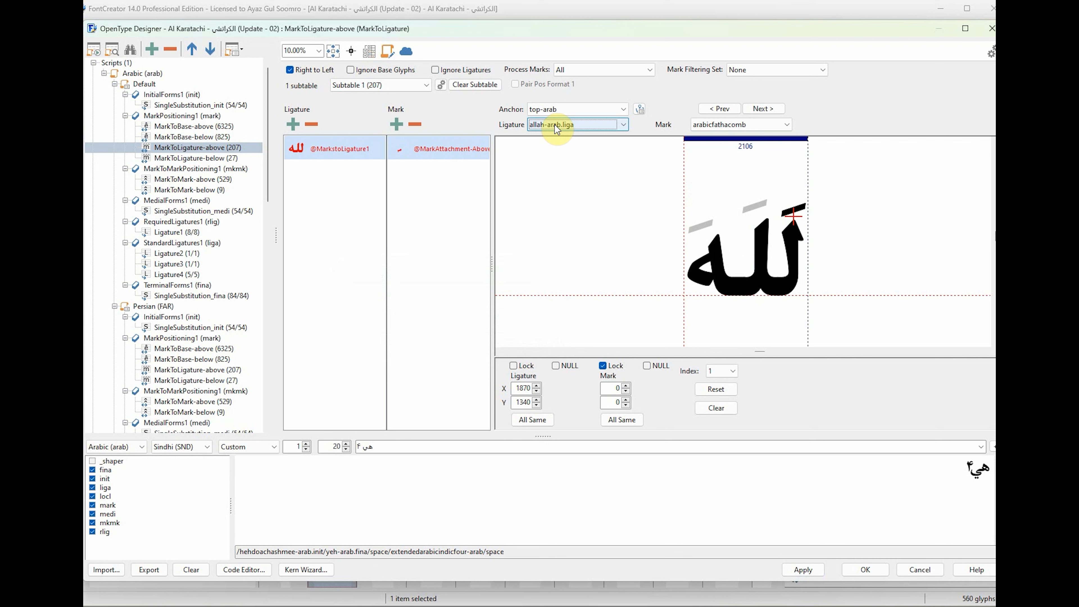
{"action": "scroll", "coordinate": [557, 129], "scroll_direction": "down", "scroll_amount": 4}
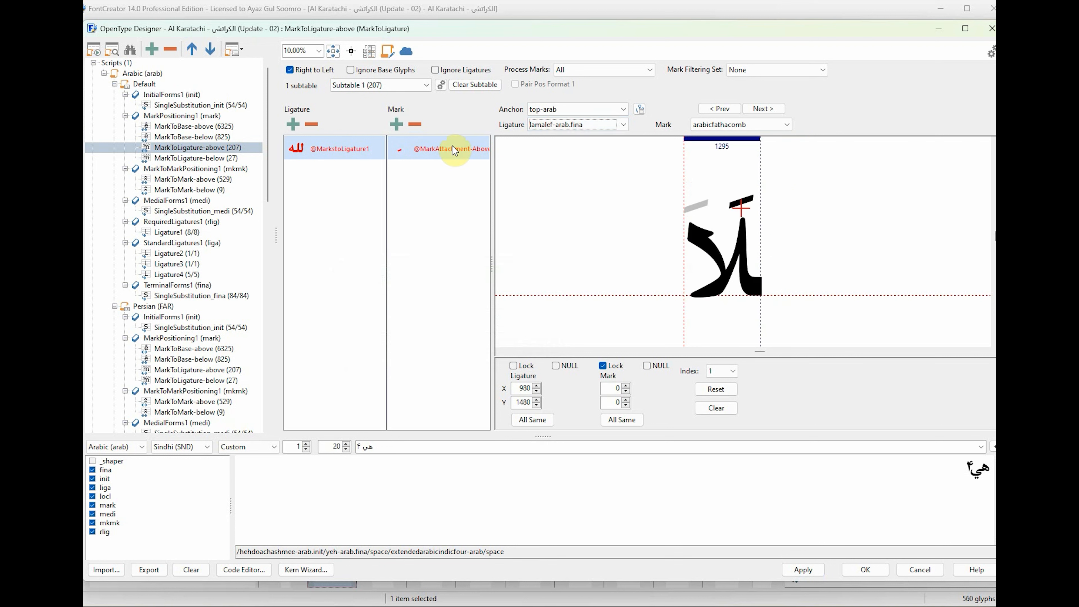
Step: In the MarkToLigature-below lookup, place allah-arab.liga's index 1 bottom anchor at about X 1860, Y -110
{"action": "left_click", "coordinate": [203, 160]}
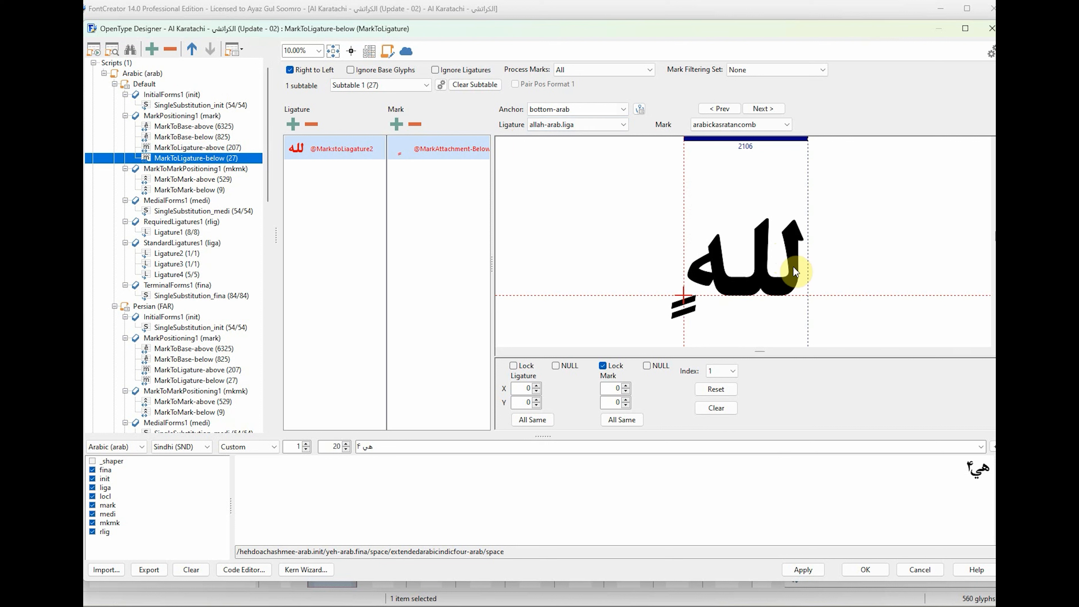
{"action": "left_click", "coordinate": [729, 372]}
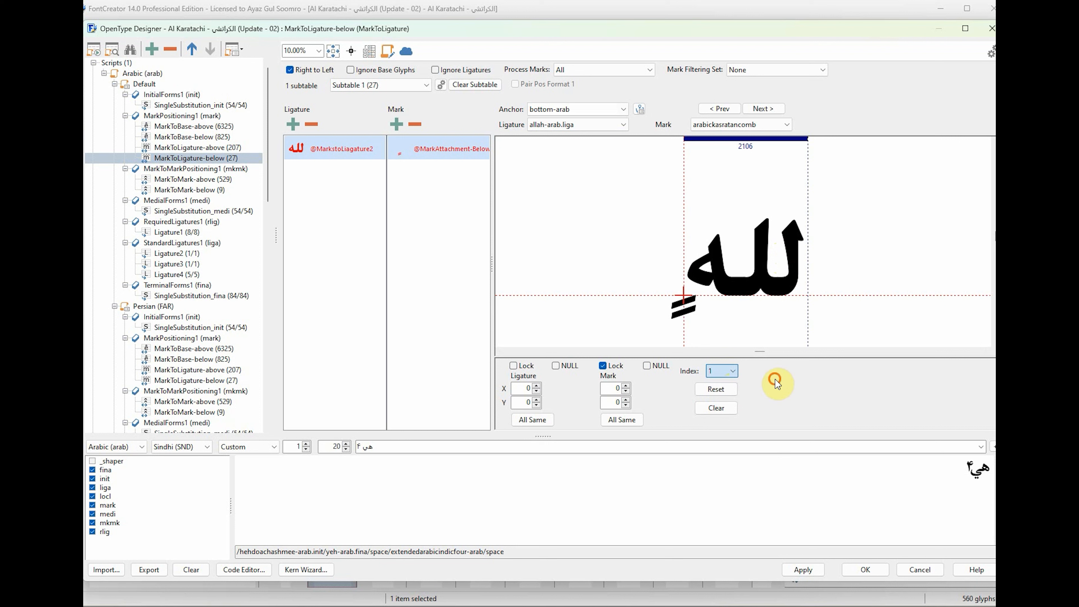
{"action": "left_click_drag", "start_coordinate": [675, 305], "coordinate": [797, 307]}
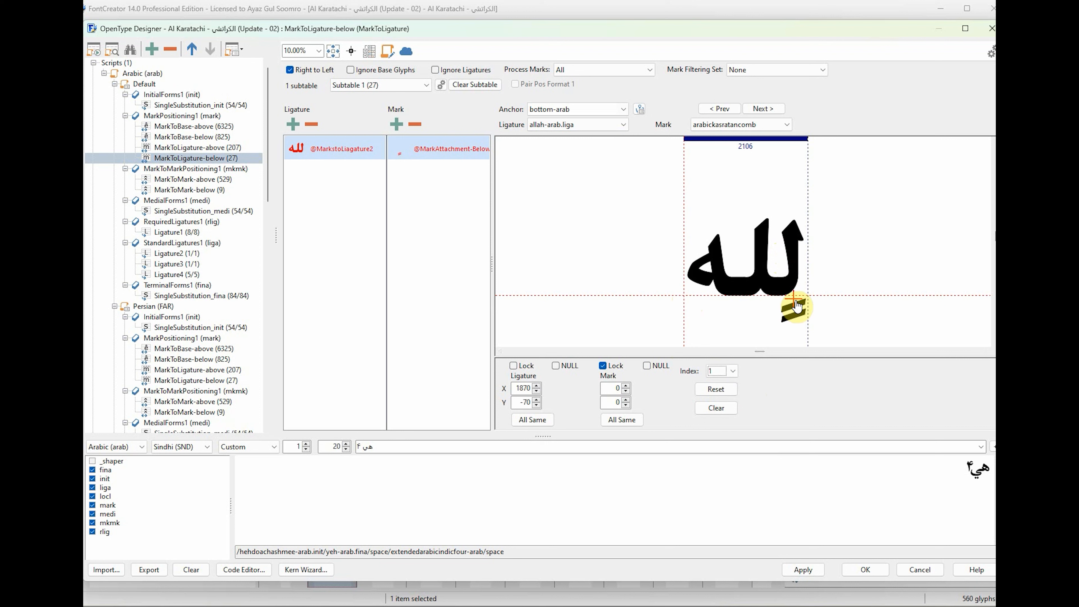
{"action": "left_click_drag", "start_coordinate": [797, 307], "coordinate": [798, 313]}
Step: With NULL off, place allah-arab.liga's index 2 bottom anchor at about X 1260, Y -190 and its index 3 anchor at about X 400, Y -90
{"action": "left_click", "coordinate": [729, 372]}
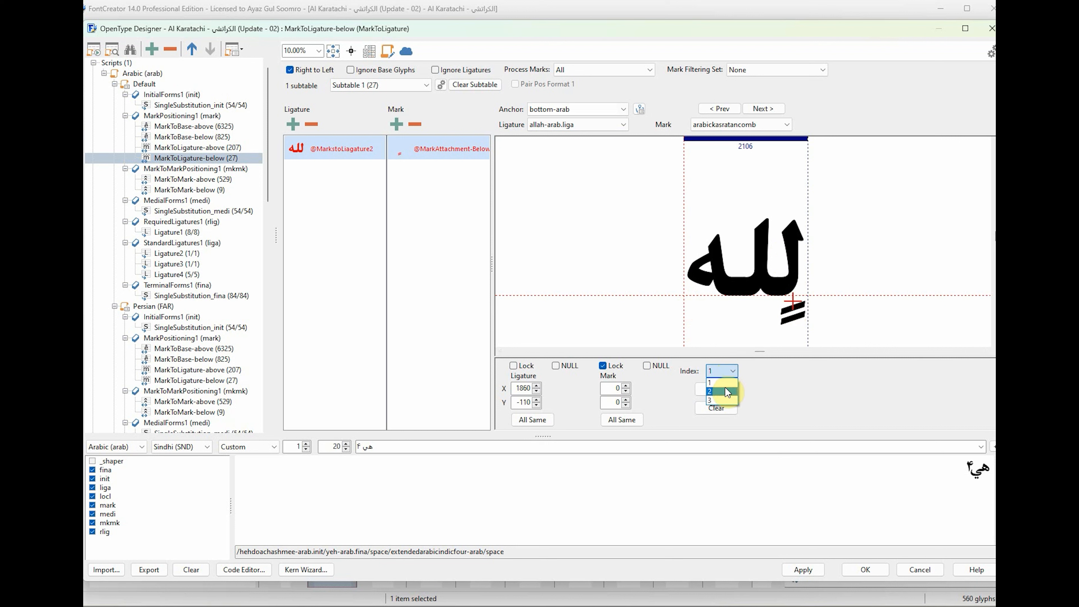
{"action": "left_click", "coordinate": [722, 378]}
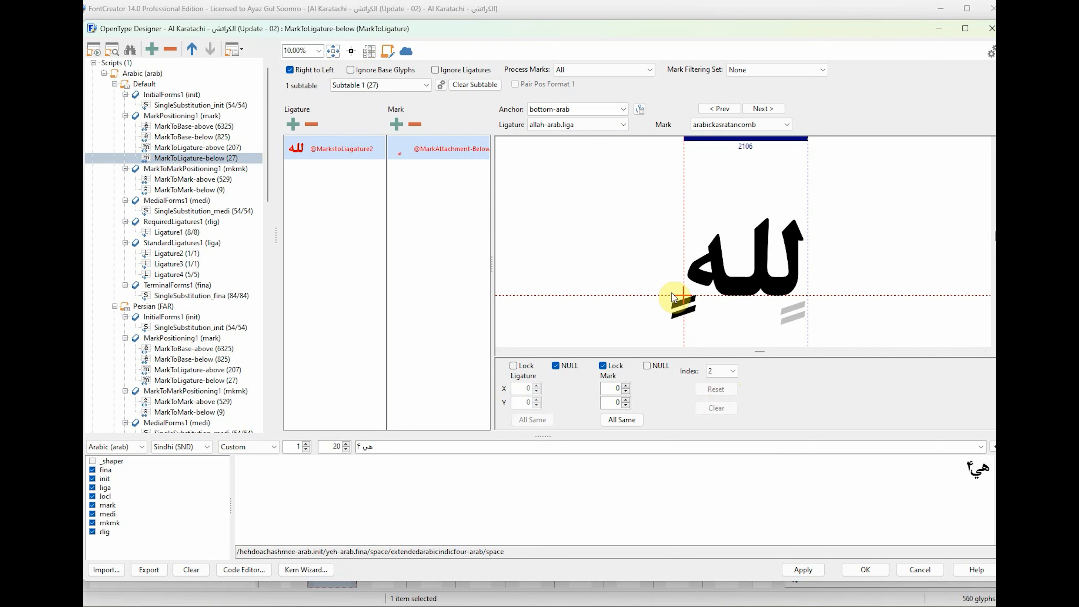
{"action": "left_click", "coordinate": [557, 366]}
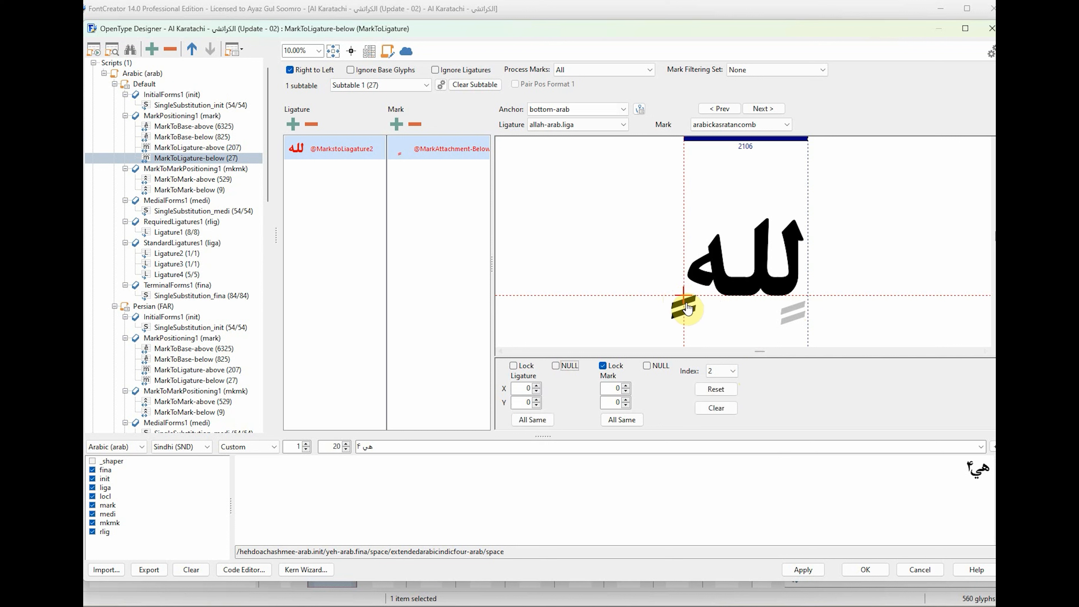
{"action": "left_click_drag", "start_coordinate": [684, 306], "coordinate": [762, 314]}
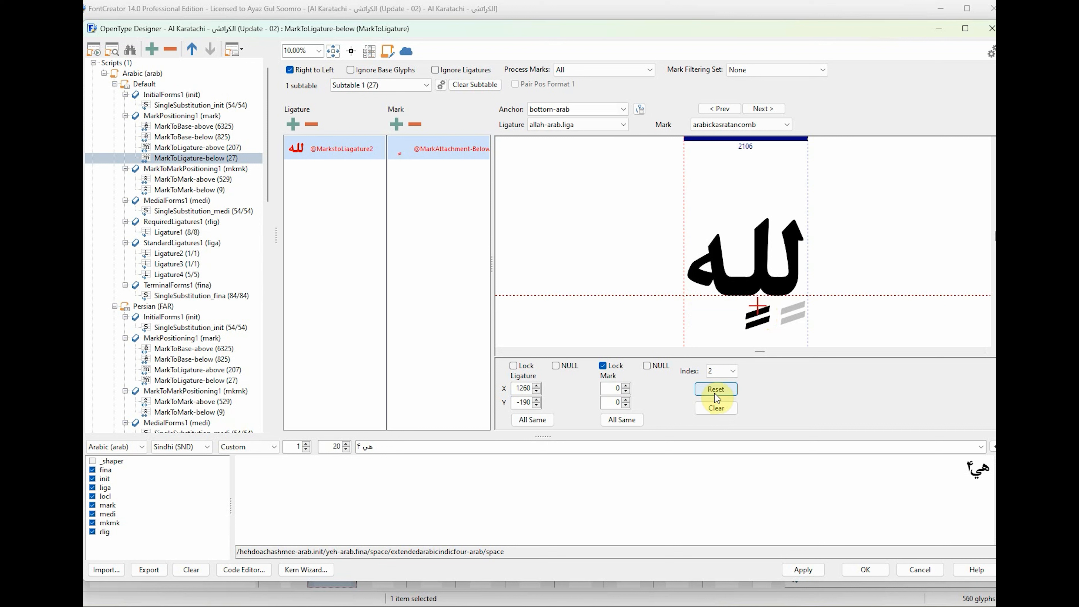
{"action": "left_click", "coordinate": [722, 371]}
{"action": "left_click", "coordinate": [719, 398]}
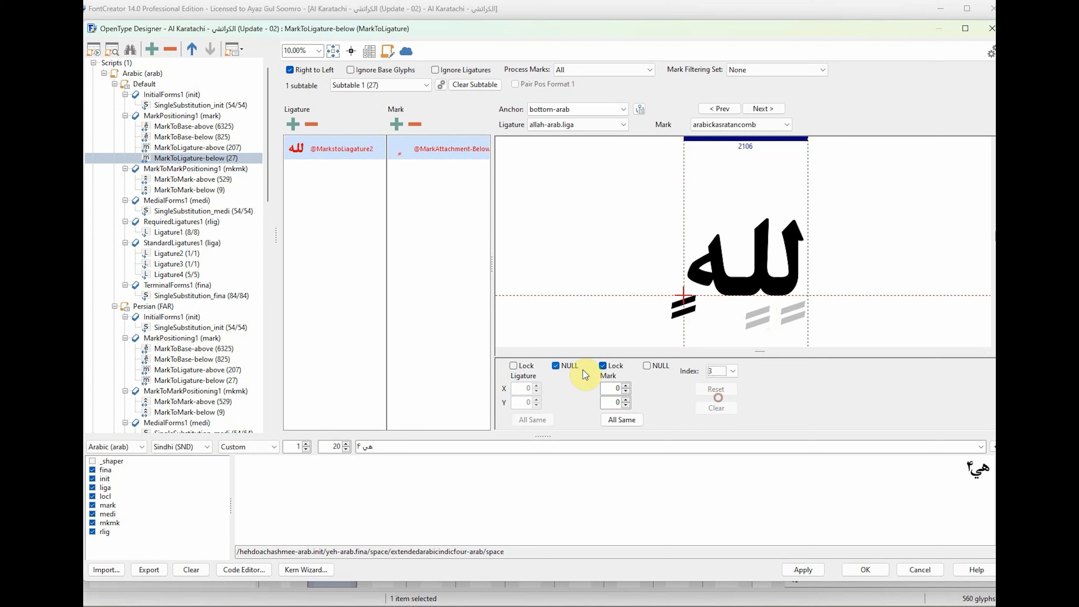
{"action": "left_click", "coordinate": [556, 366]}
{"action": "left_click_drag", "start_coordinate": [685, 307], "coordinate": [710, 305]}
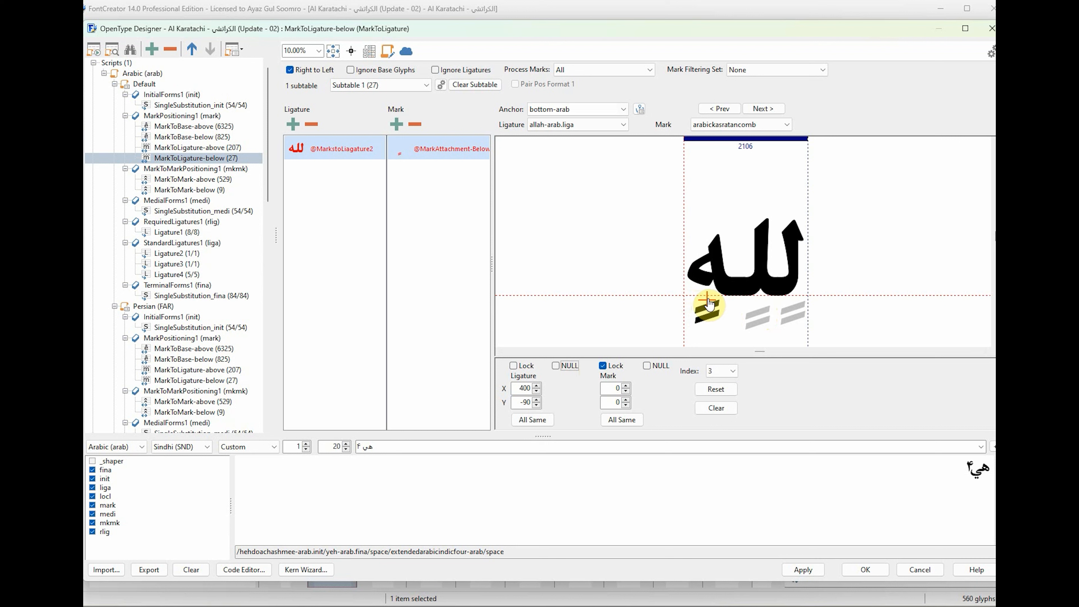
Step: Move allah-arab.liga's index 2 bottom anchor to about X 1220, Y -180
{"action": "left_click", "coordinate": [722, 371]}
{"action": "left_click", "coordinate": [723, 382]}
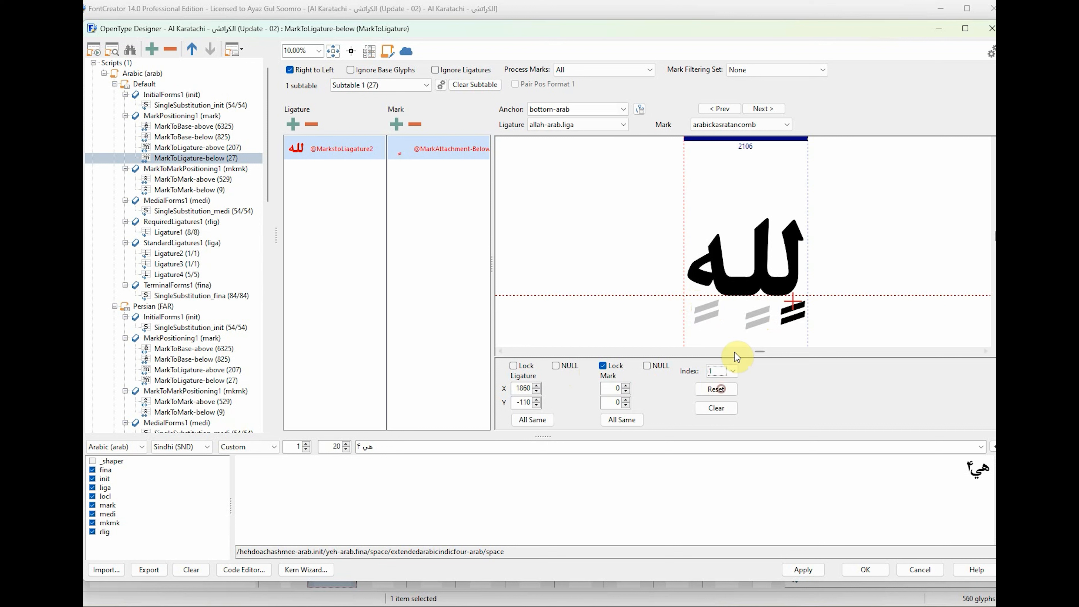
{"action": "left_click", "coordinate": [723, 373]}
{"action": "left_click", "coordinate": [724, 391]}
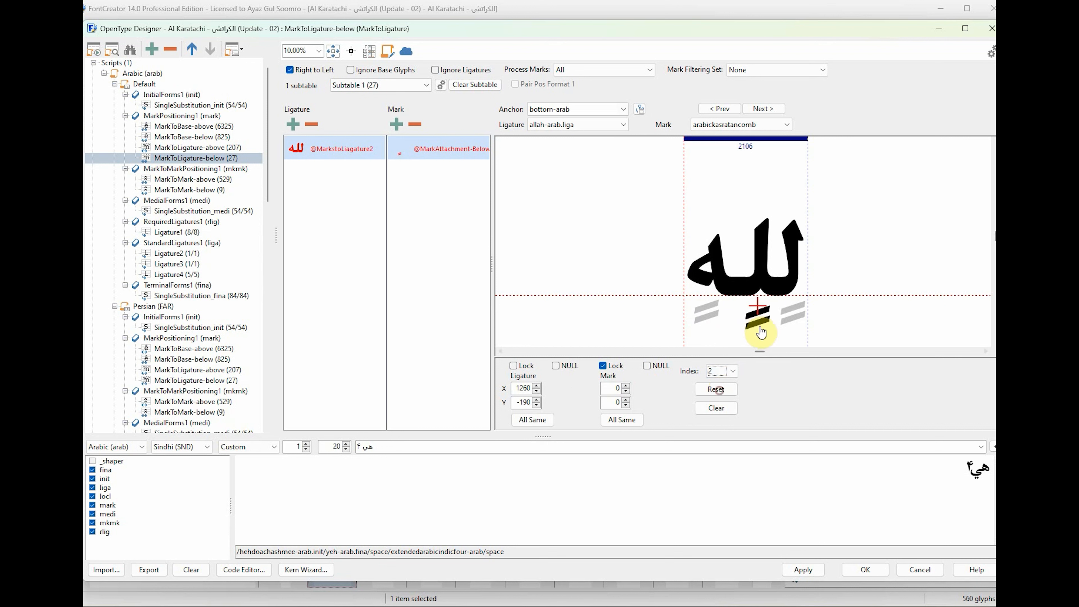
{"action": "left_click_drag", "start_coordinate": [758, 310], "coordinate": [756, 310]}
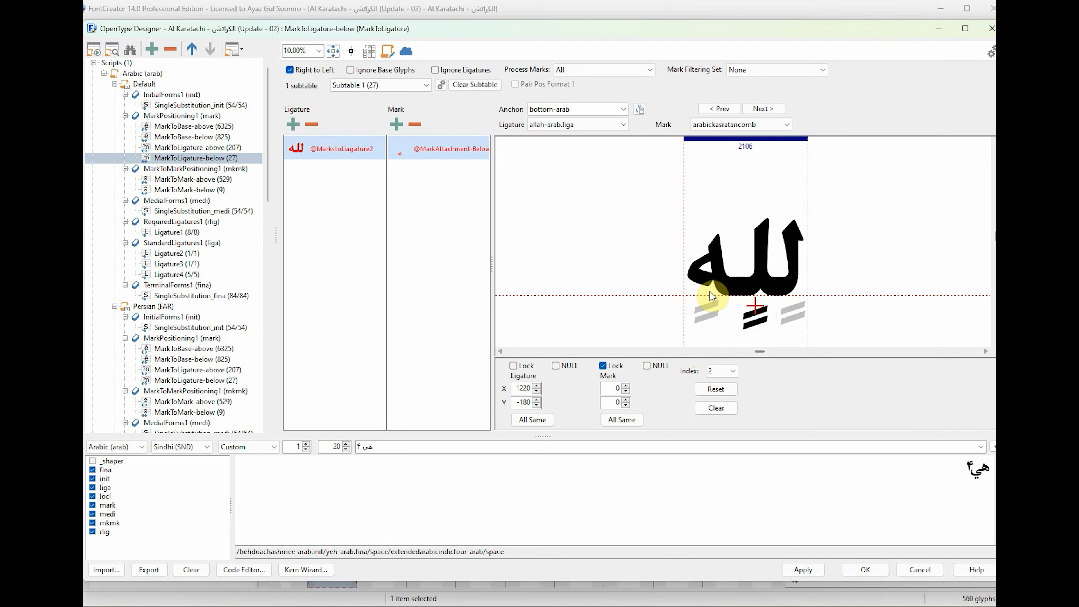
Step: Place lamalefmaddaabove-arab.isol's bottom anchors at about X 920, Y -40 for index 1 and, with NULL off, X 290, Y -120 for index 2
{"action": "left_click", "coordinate": [591, 126]}
{"action": "left_click", "coordinate": [590, 127]}
{"action": "scroll", "coordinate": [590, 127], "scroll_direction": "down", "scroll_amount": 1}
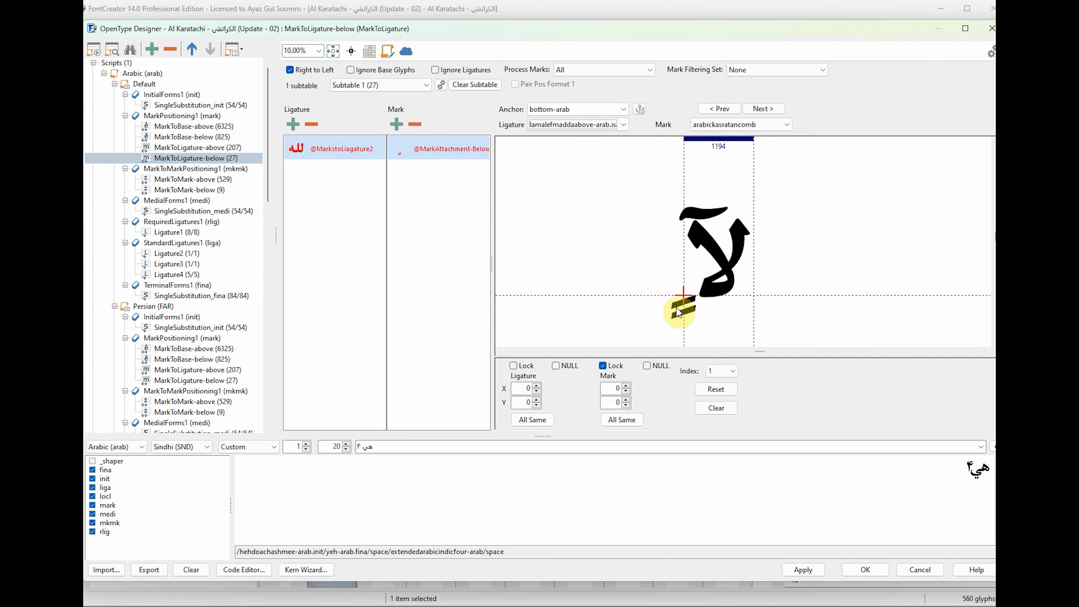
{"action": "left_click_drag", "start_coordinate": [679, 312], "coordinate": [738, 294]}
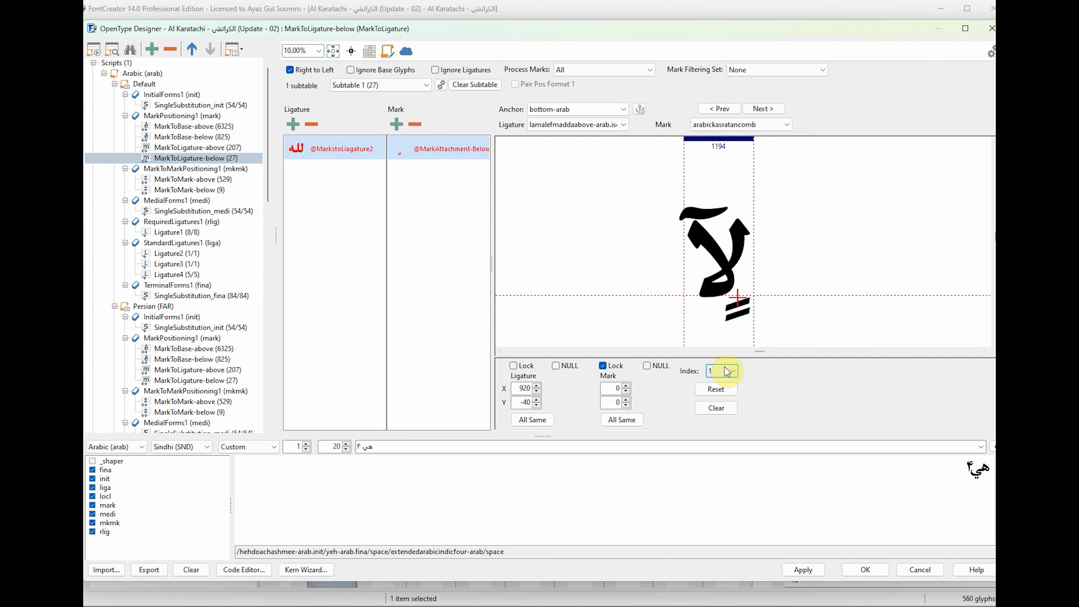
{"action": "left_click", "coordinate": [718, 390]}
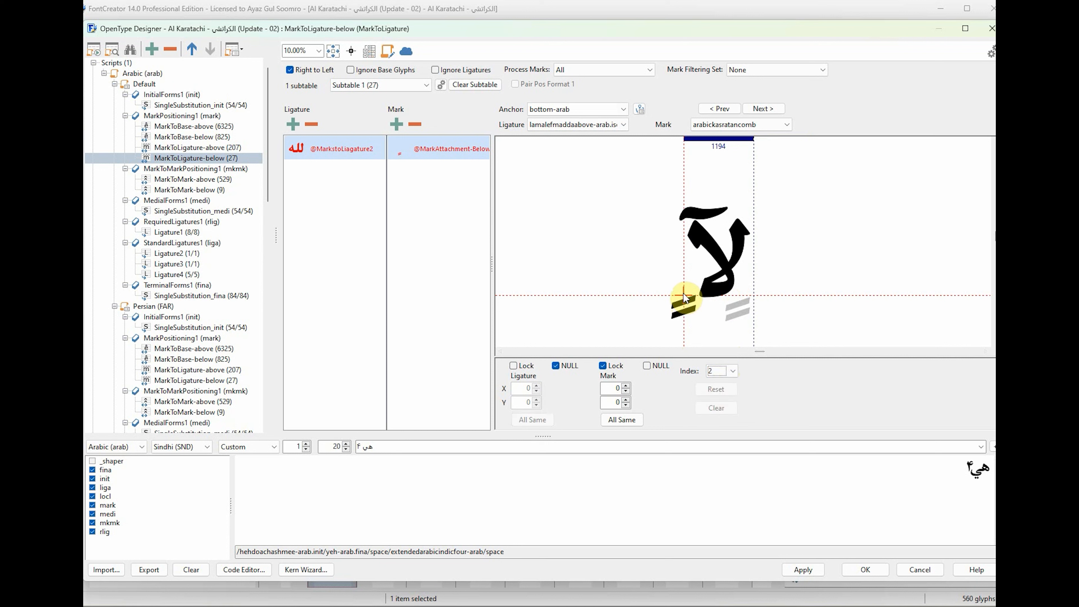
{"action": "left_click", "coordinate": [571, 370]}
{"action": "left_click_drag", "start_coordinate": [682, 310], "coordinate": [704, 309]}
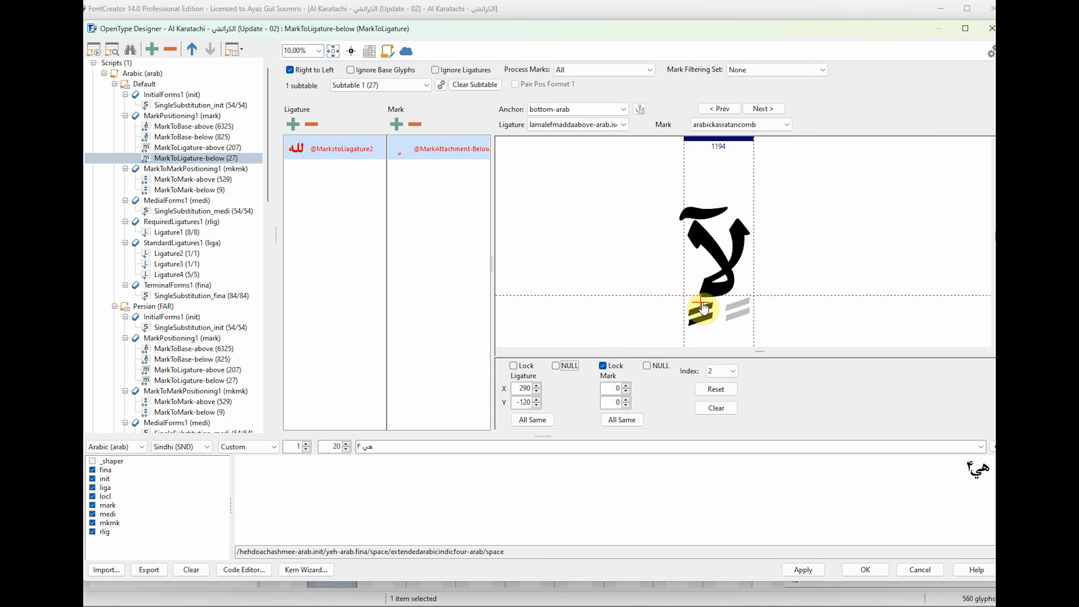
{"action": "left_click", "coordinate": [729, 384]}
Step: Place lamalefhamzaabove-arab.isol's bottom anchors at about X 930, Y -20 for index 1 and, with NULL off, X 290, Y -120 for index 2
{"action": "left_click", "coordinate": [557, 123]}
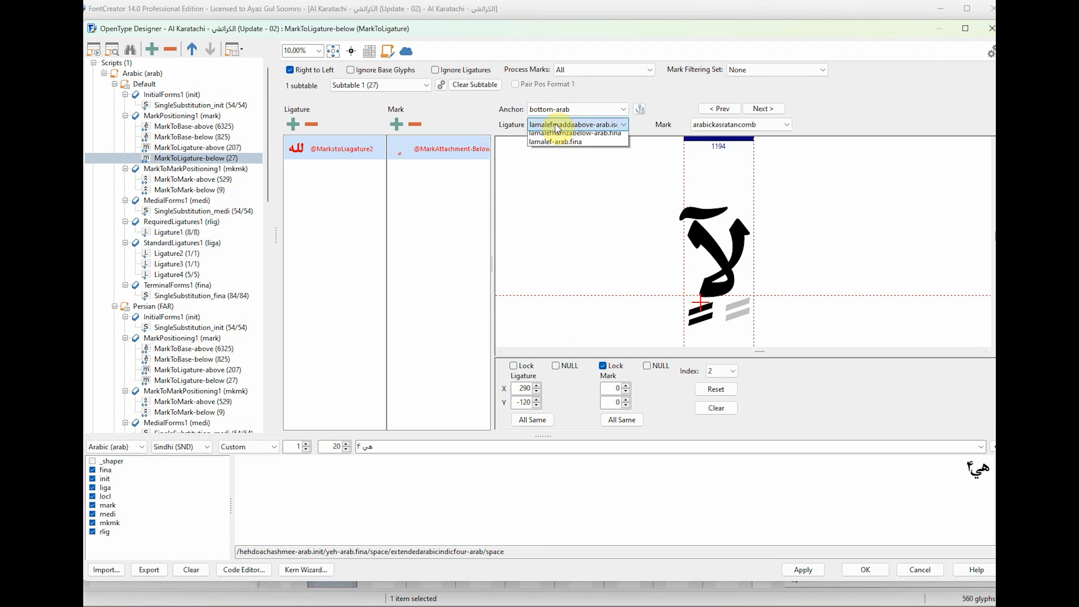
{"action": "left_click", "coordinate": [554, 124]}
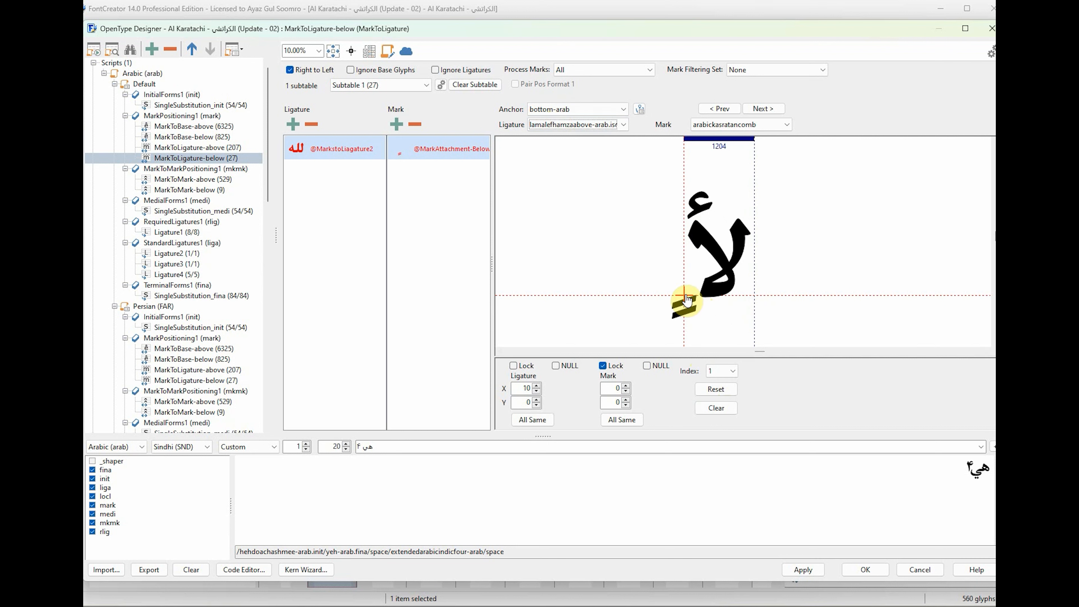
{"action": "left_click_drag", "start_coordinate": [689, 307], "coordinate": [740, 300]}
{"action": "left_click", "coordinate": [718, 371]}
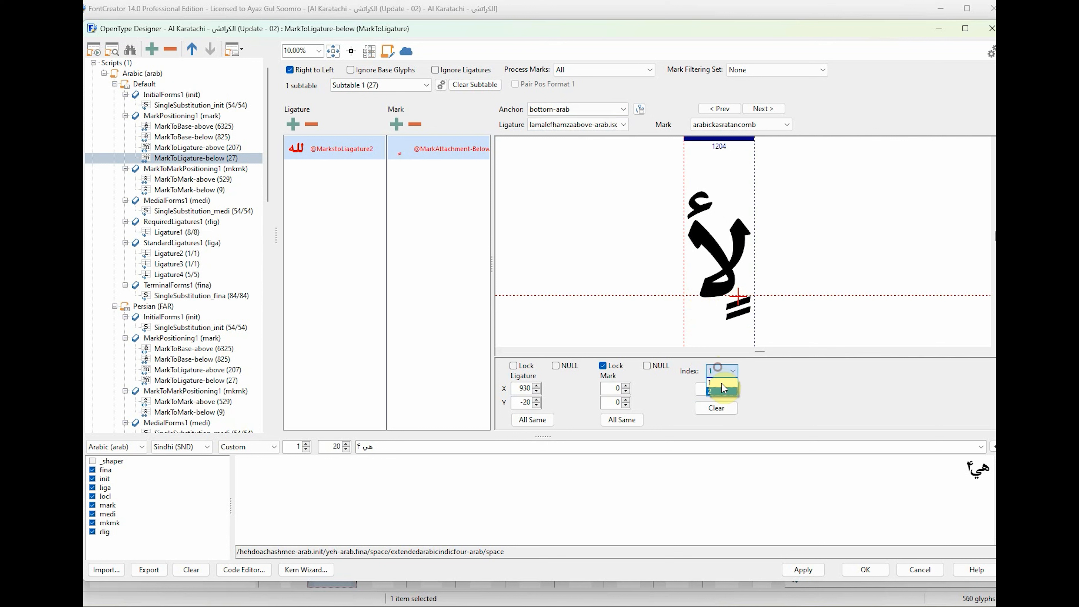
{"action": "left_click", "coordinate": [723, 390]}
{"action": "left_click", "coordinate": [556, 366]}
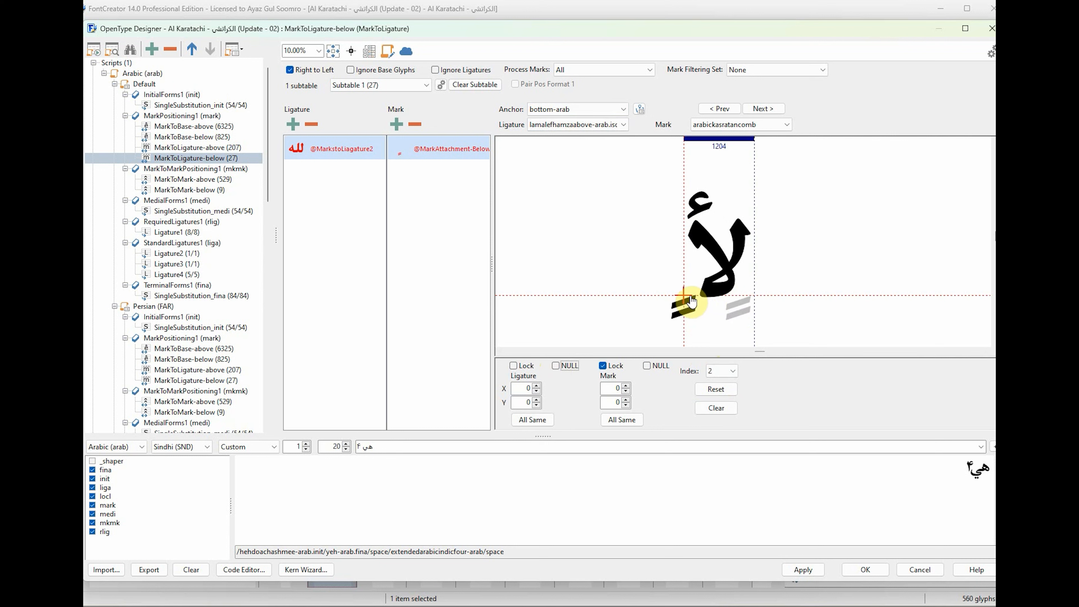
{"action": "left_click_drag", "start_coordinate": [692, 301], "coordinate": [704, 306]}
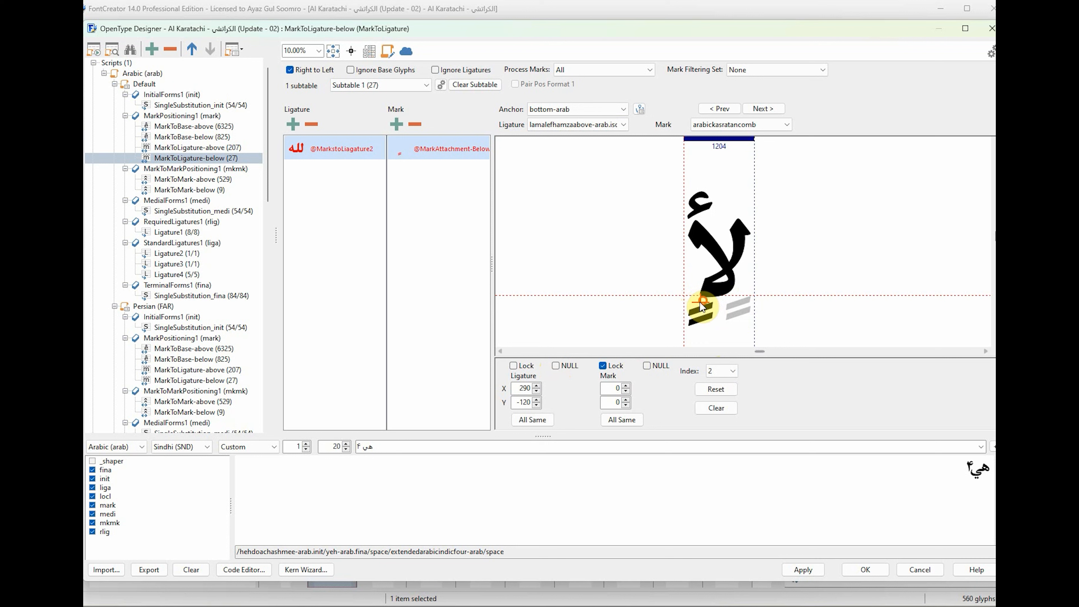
Step: Place lamalefhamzabelow-arab.isol's bottom anchors at about X 930, Y -40 for index 1 and, with NULL off, X 380, Y -550 for index 2
{"action": "scroll", "coordinate": [573, 128], "scroll_direction": "down", "scroll_amount": 1}
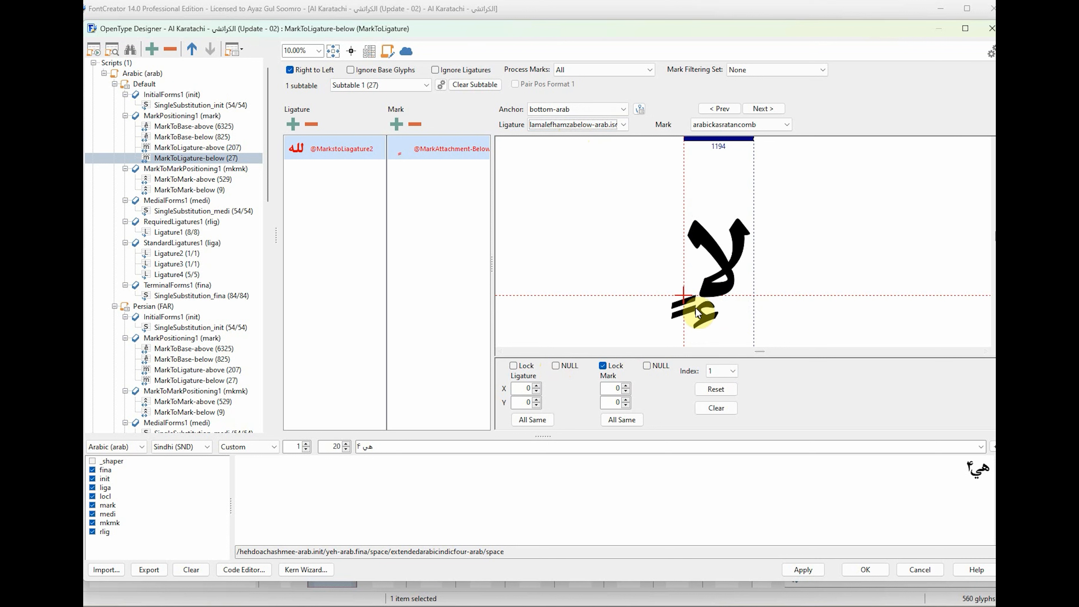
{"action": "left_click_drag", "start_coordinate": [695, 307], "coordinate": [741, 305]}
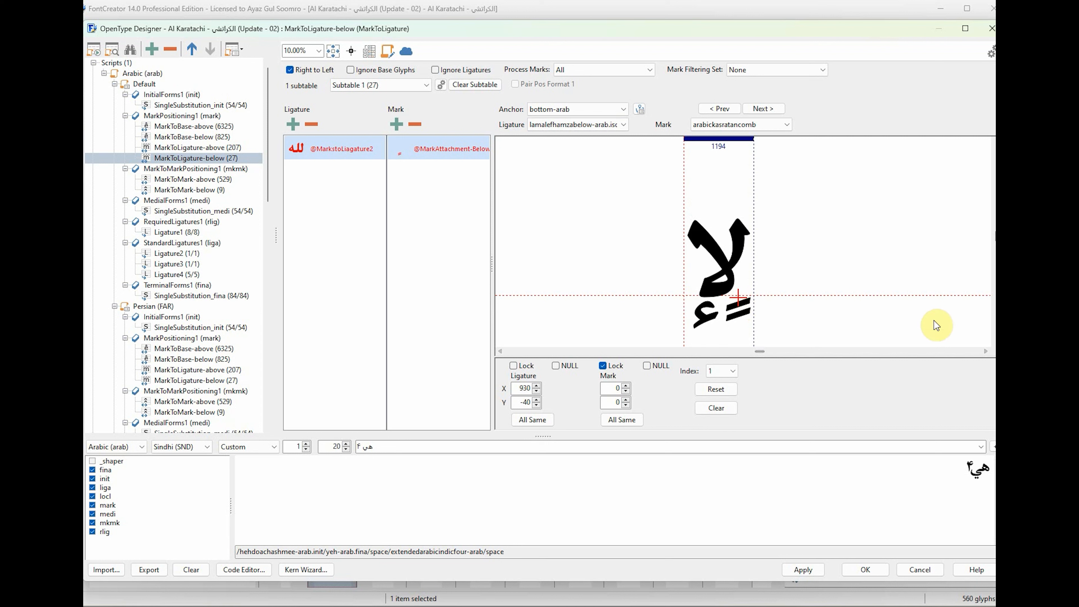
{"action": "left_click", "coordinate": [993, 343]}
{"action": "left_click", "coordinate": [993, 343]}
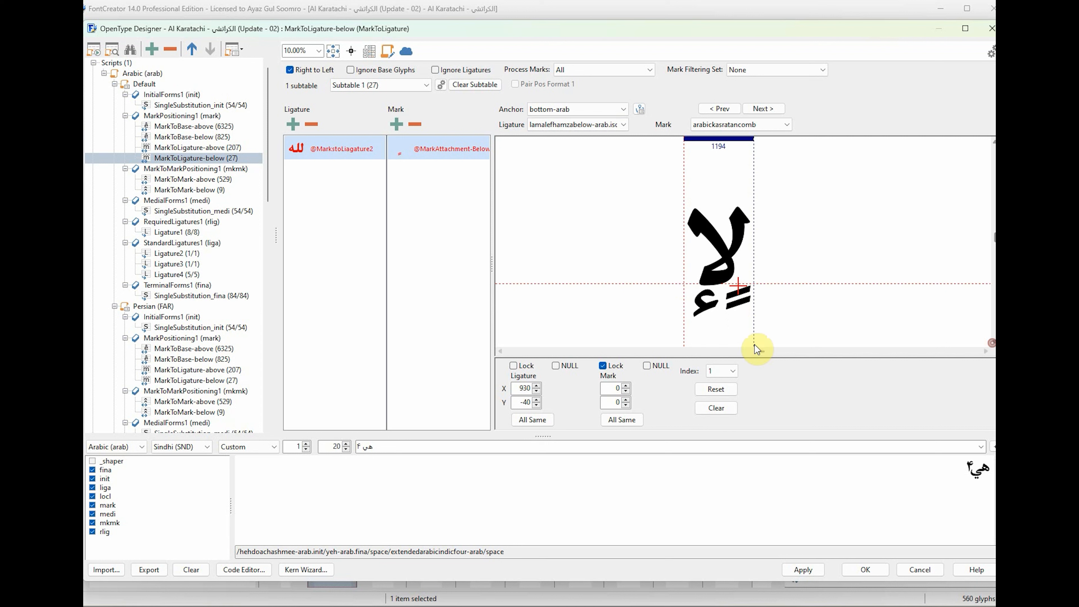
{"action": "left_click", "coordinate": [722, 372]}
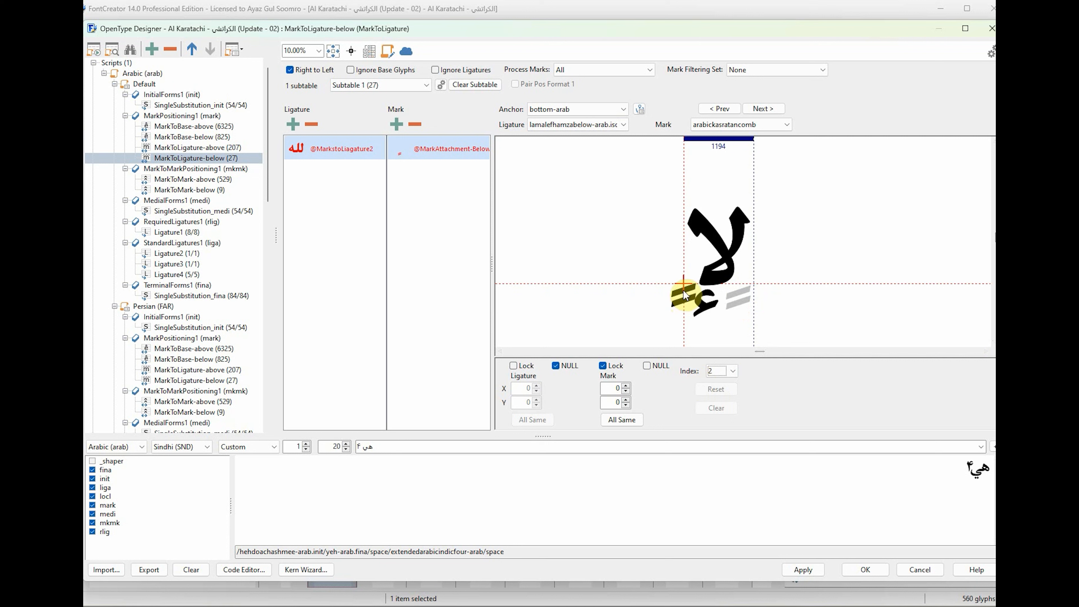
{"action": "left_click", "coordinate": [556, 366]}
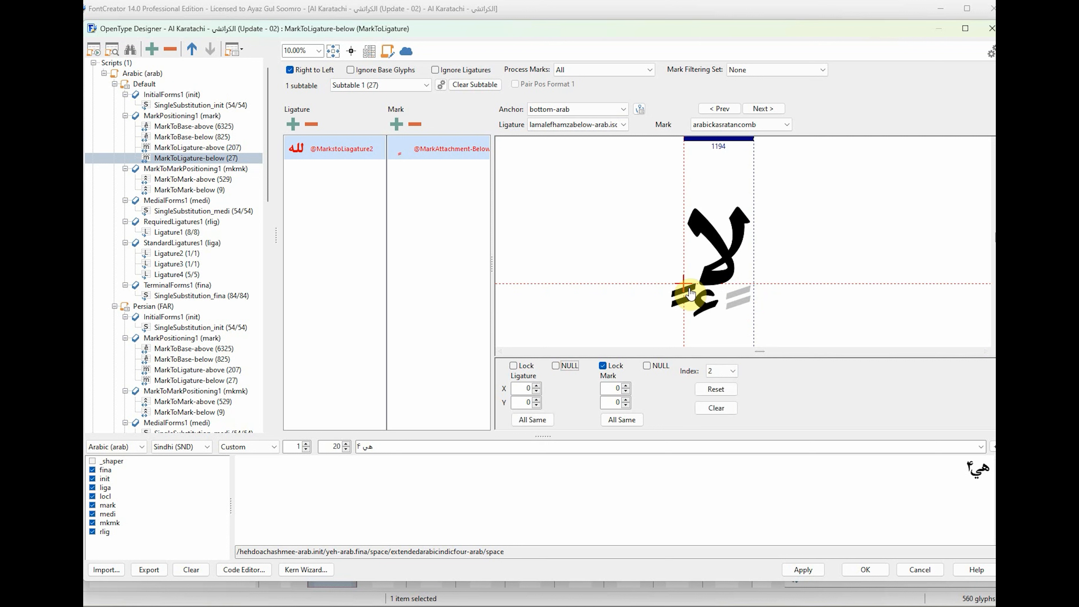
{"action": "left_click_drag", "start_coordinate": [683, 283], "coordinate": [710, 314]}
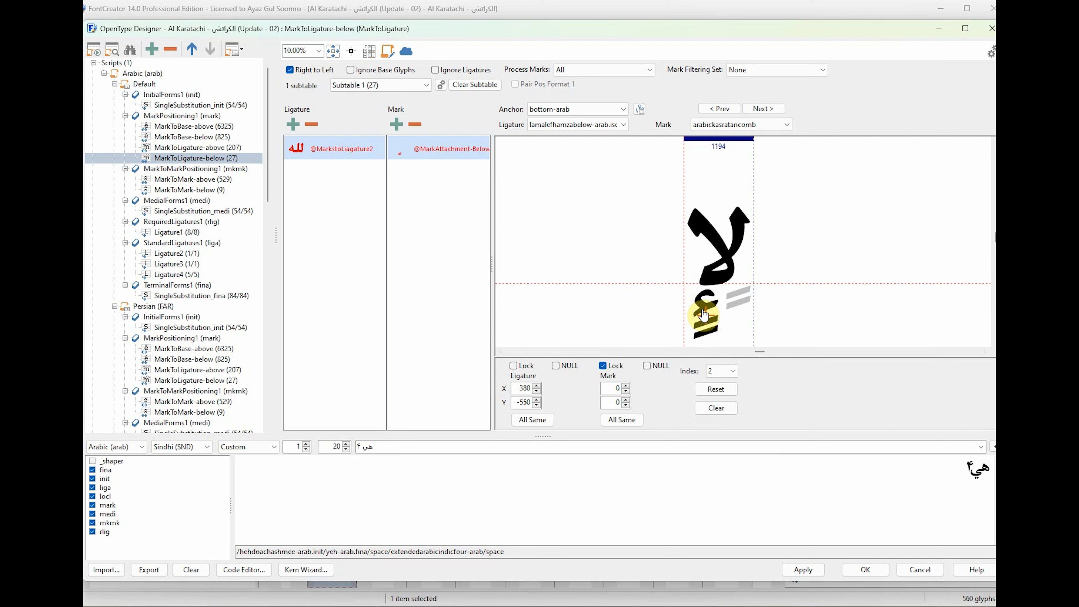
Step: Place lamalef-arab.isol's bottom anchors at about X 930, Y -50 for index 1 and, with NULL off, X 320, Y -170 for index 2
{"action": "left_click", "coordinate": [601, 126]}
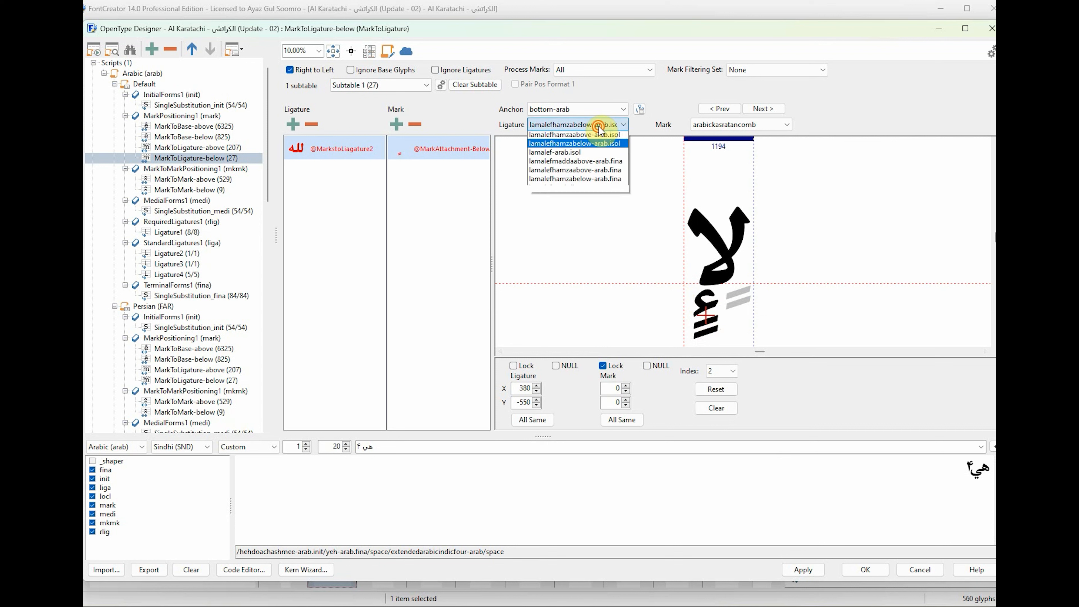
{"action": "left_click", "coordinate": [601, 135]}
{"action": "left_click_drag", "start_coordinate": [679, 291], "coordinate": [740, 289]}
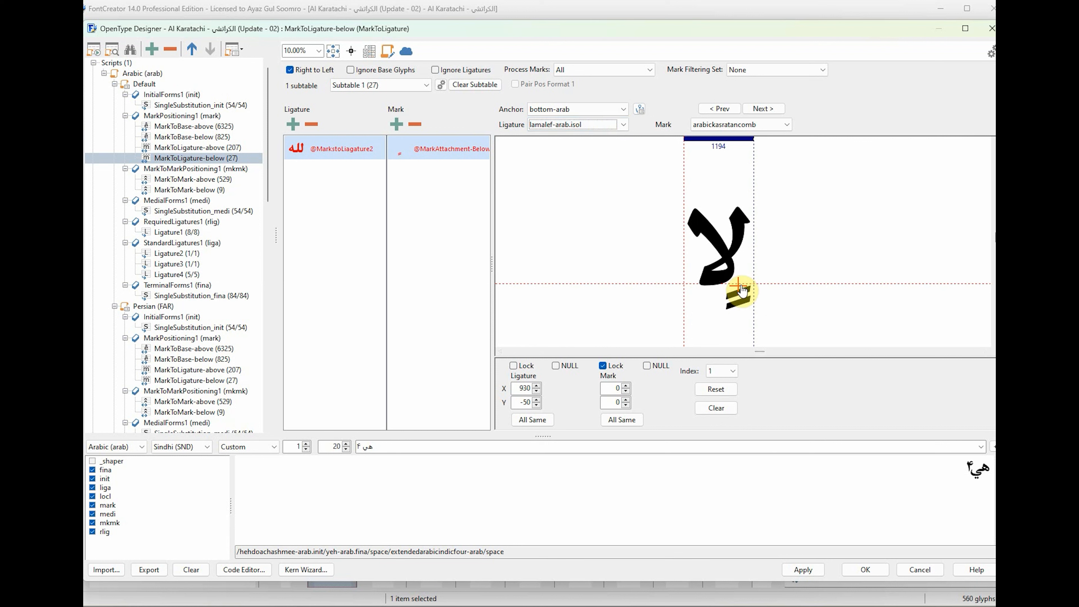
{"action": "left_click", "coordinate": [733, 372]}
{"action": "left_click", "coordinate": [719, 391]}
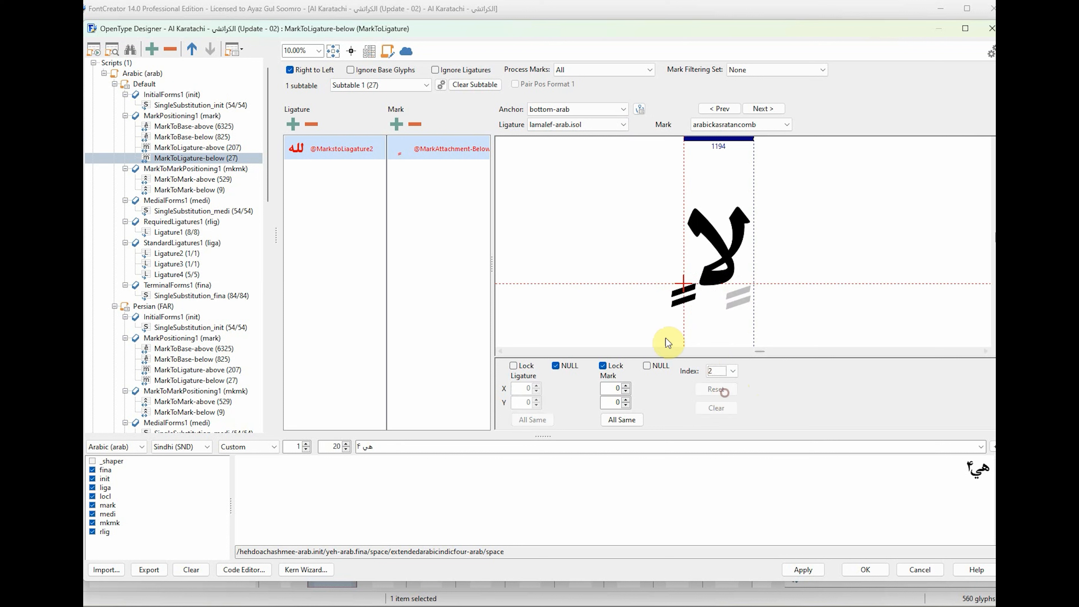
{"action": "left_click", "coordinate": [555, 366]}
{"action": "left_click_drag", "start_coordinate": [685, 298], "coordinate": [702, 299]}
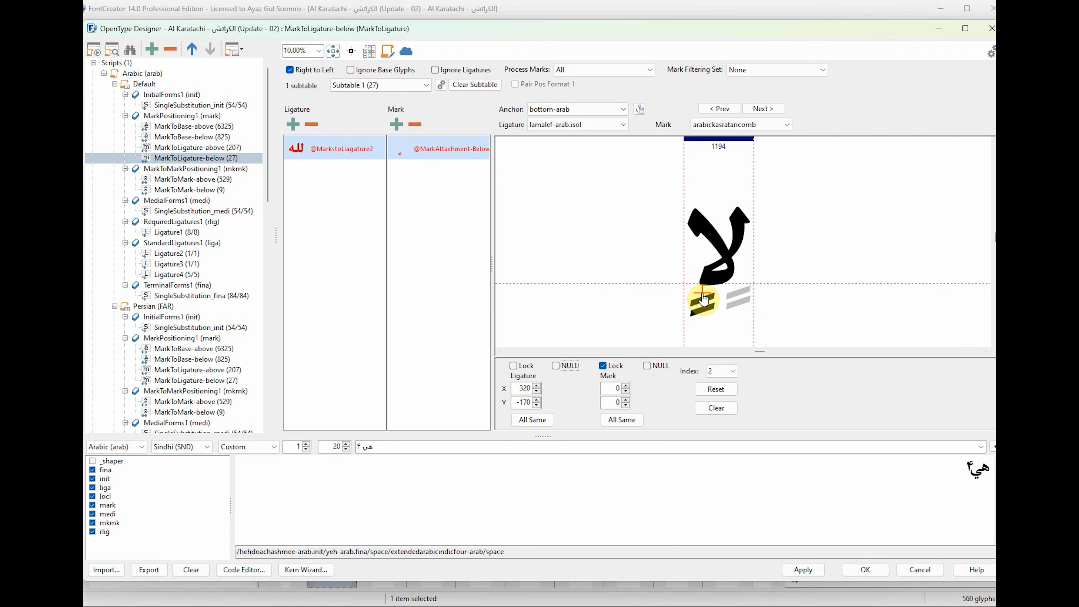
{"action": "left_click", "coordinate": [716, 389]}
Step: Place lamalefmaddaabove-arab.fina's index 1 bottom anchor at about X 890, Y -80
{"action": "left_click", "coordinate": [593, 126]}
{"action": "scroll", "coordinate": [593, 127], "scroll_direction": "down", "scroll_amount": 1}
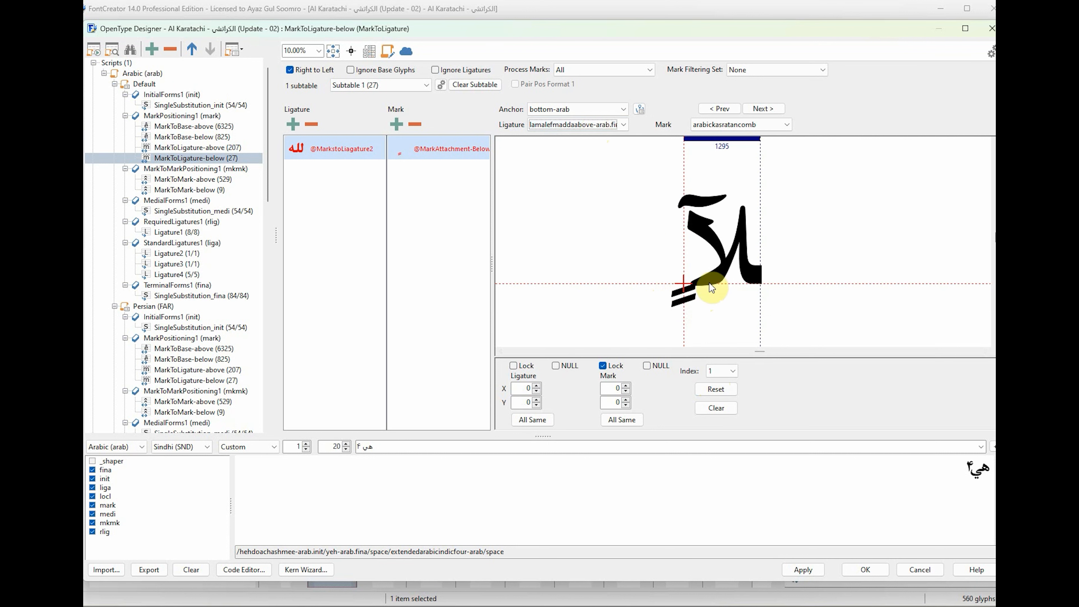
{"action": "left_click_drag", "start_coordinate": [686, 293], "coordinate": [738, 295]}
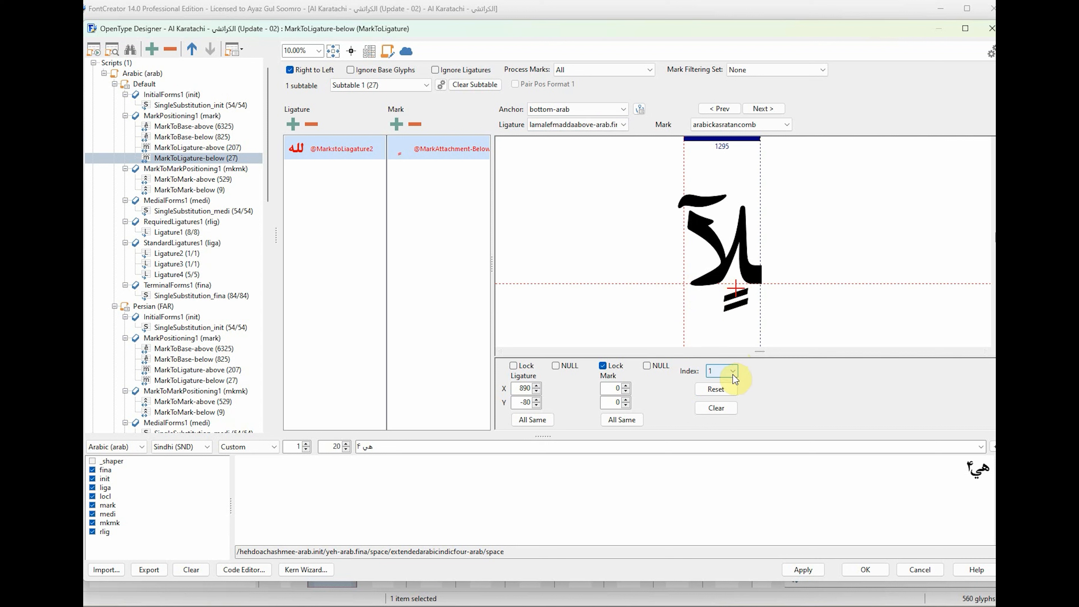
Step: With NULL off, place lamalefmaddaabove-arab.fina's index 2 bottom anchor at about X 310, Y -140 and move its index 1 anchor to about X 980, Y -70
{"action": "left_click", "coordinate": [723, 369]}
{"action": "left_click", "coordinate": [721, 391]}
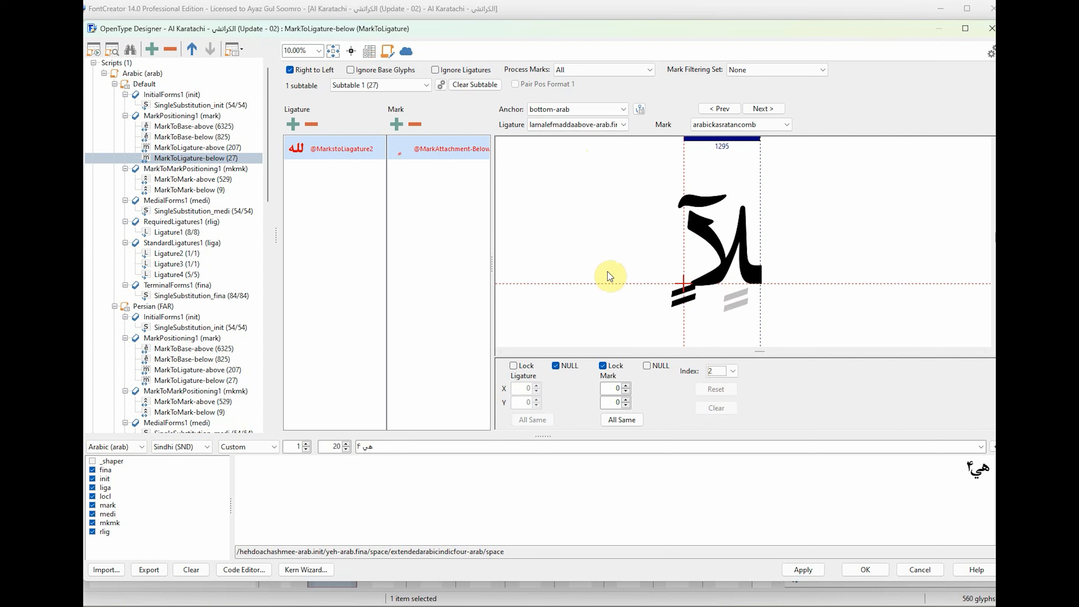
{"action": "left_click", "coordinate": [556, 366]}
{"action": "left_click_drag", "start_coordinate": [685, 297], "coordinate": [704, 297]}
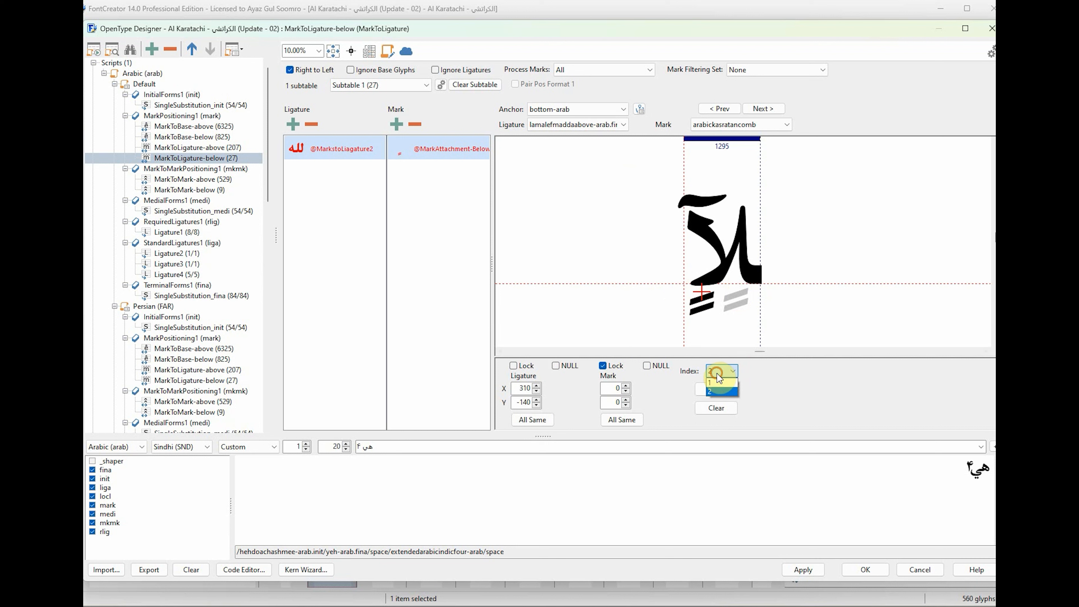
{"action": "left_click", "coordinate": [716, 383]}
{"action": "left_click_drag", "start_coordinate": [735, 291], "coordinate": [743, 294]}
Step: Place lamalefhamzaabove-arab.fina's bottom anchors at about X 940, Y -110 for index 1 and, with NULL off, X 240, Y -160 for index 2
{"action": "left_click", "coordinate": [592, 125]}
{"action": "left_click", "coordinate": [585, 137]}
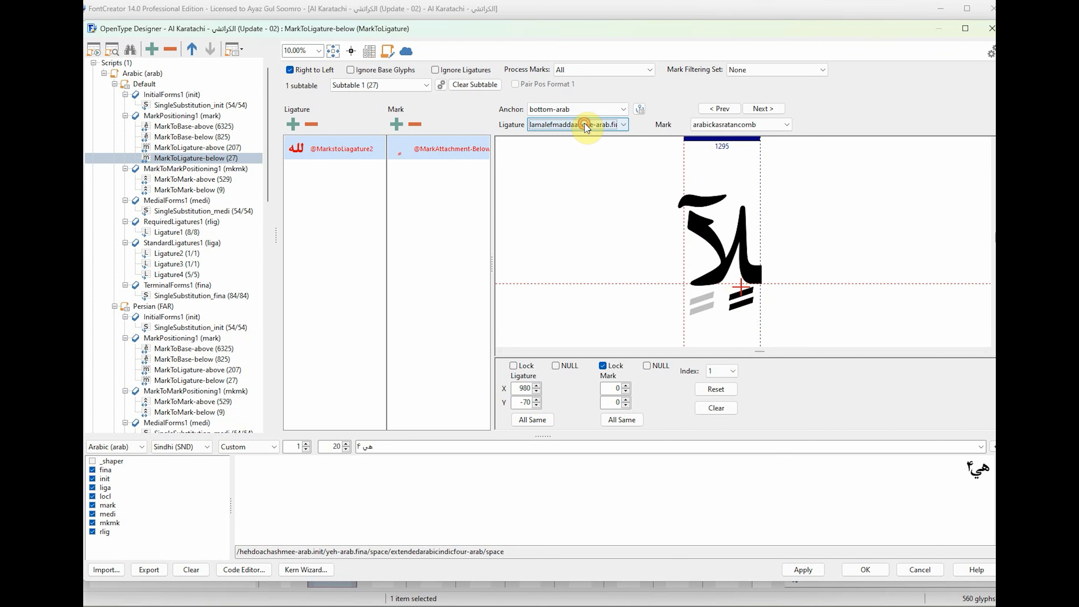
{"action": "left_click_drag", "start_coordinate": [686, 299], "coordinate": [742, 297]}
{"action": "left_click", "coordinate": [723, 371]}
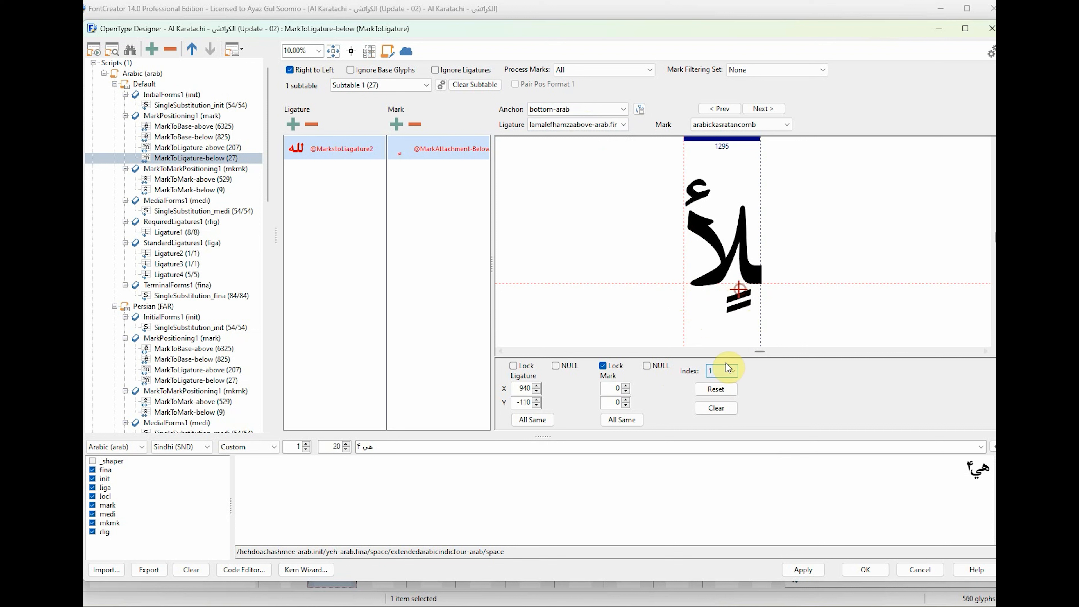
{"action": "left_click", "coordinate": [720, 389]}
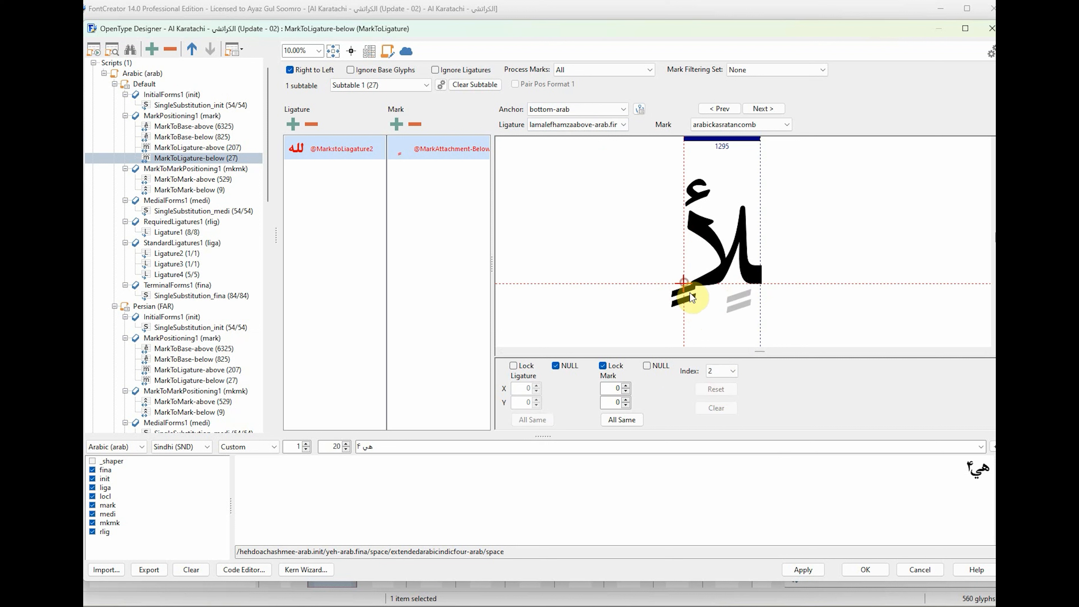
{"action": "left_click", "coordinate": [557, 367]}
{"action": "left_click_drag", "start_coordinate": [683, 296], "coordinate": [700, 296]}
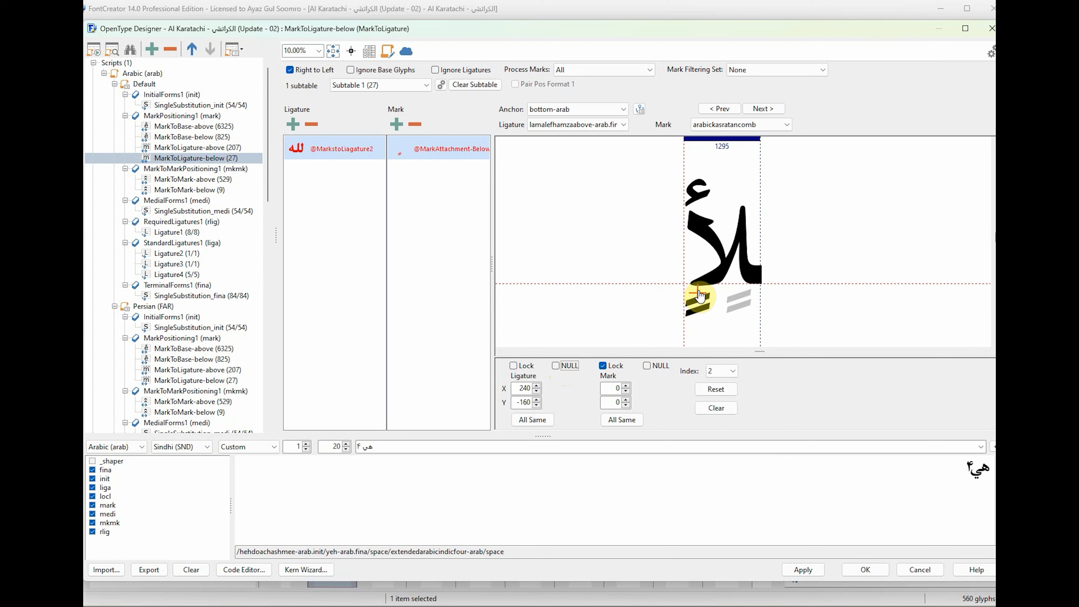
{"action": "left_click", "coordinate": [724, 371]}
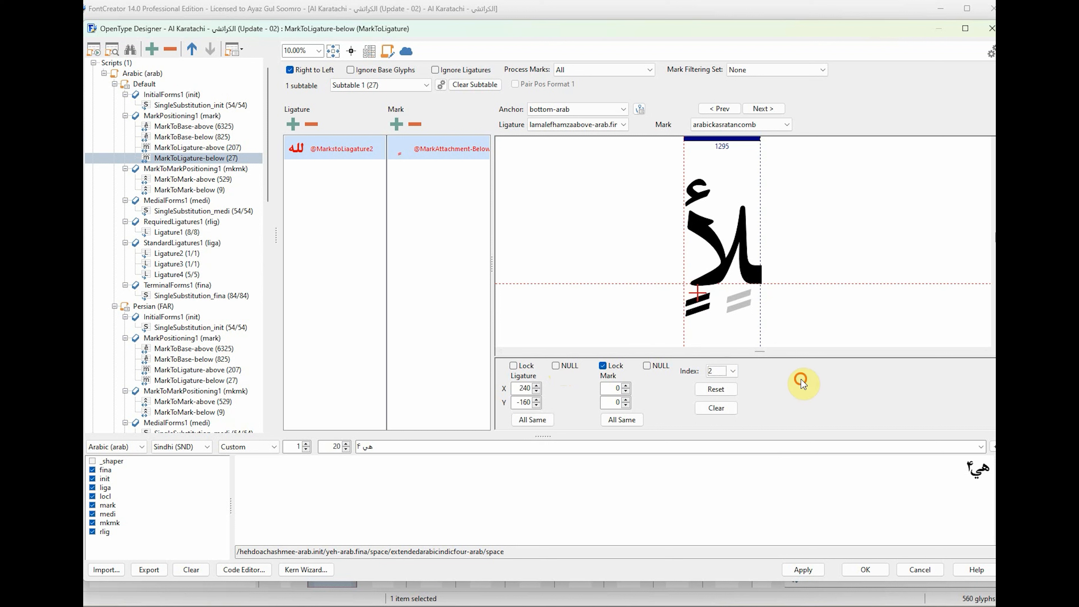
Step: Place lamalefhamzabelow-arab.fina's bottom anchors at about X 1020, Y -120 for index 1 and, with NULL off, X 360, Y -590 for index 2
{"action": "left_click", "coordinate": [612, 127]}
{"action": "left_click", "coordinate": [599, 126]}
{"action": "scroll", "coordinate": [601, 128], "scroll_direction": "down", "scroll_amount": 1}
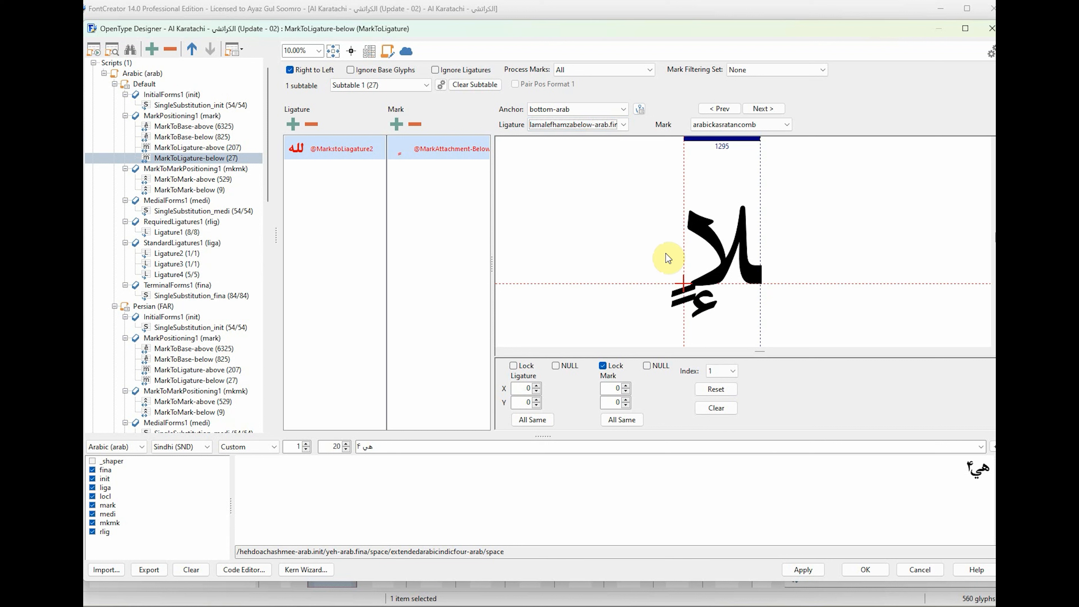
{"action": "left_click_drag", "start_coordinate": [692, 300], "coordinate": [744, 294]}
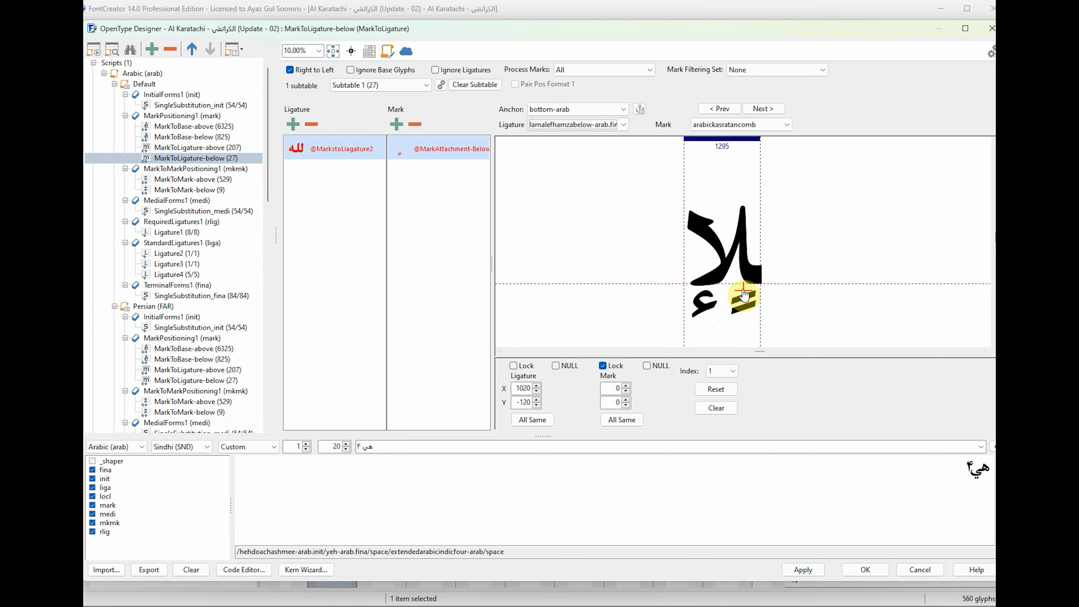
{"action": "left_click", "coordinate": [716, 389]}
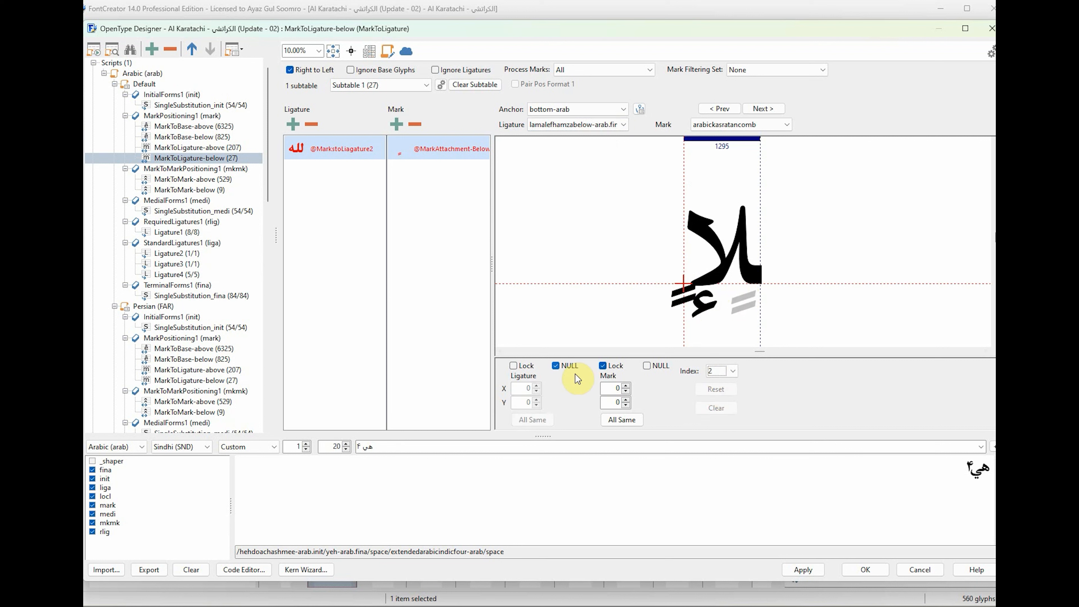
{"action": "left_click", "coordinate": [557, 366]}
{"action": "left_click_drag", "start_coordinate": [693, 297], "coordinate": [708, 326]}
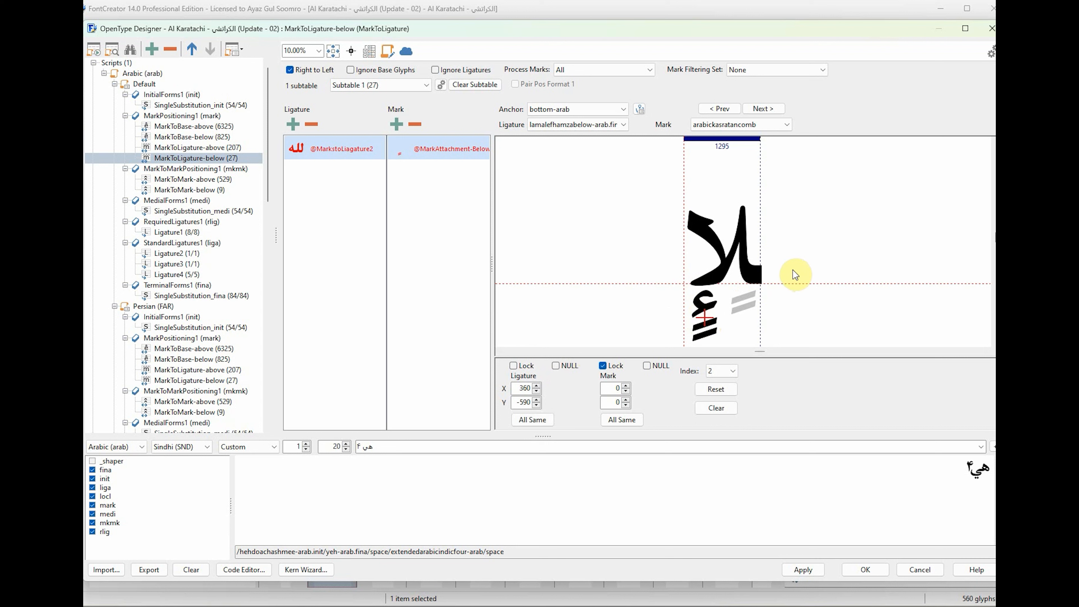
Step: Place lamalef-arab.fina's bottom anchors at about X 990, Y -130 for index 1 and, with NULL off, X 350, Y -180 for index 2
{"action": "left_click", "coordinate": [605, 132]}
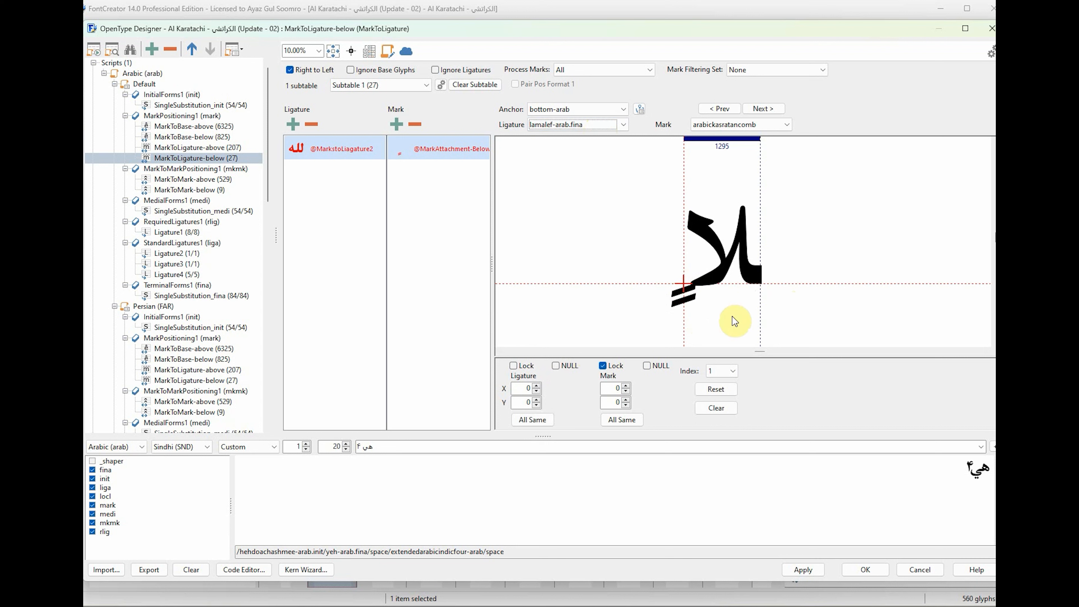
{"action": "left_click_drag", "start_coordinate": [678, 295], "coordinate": [743, 296]}
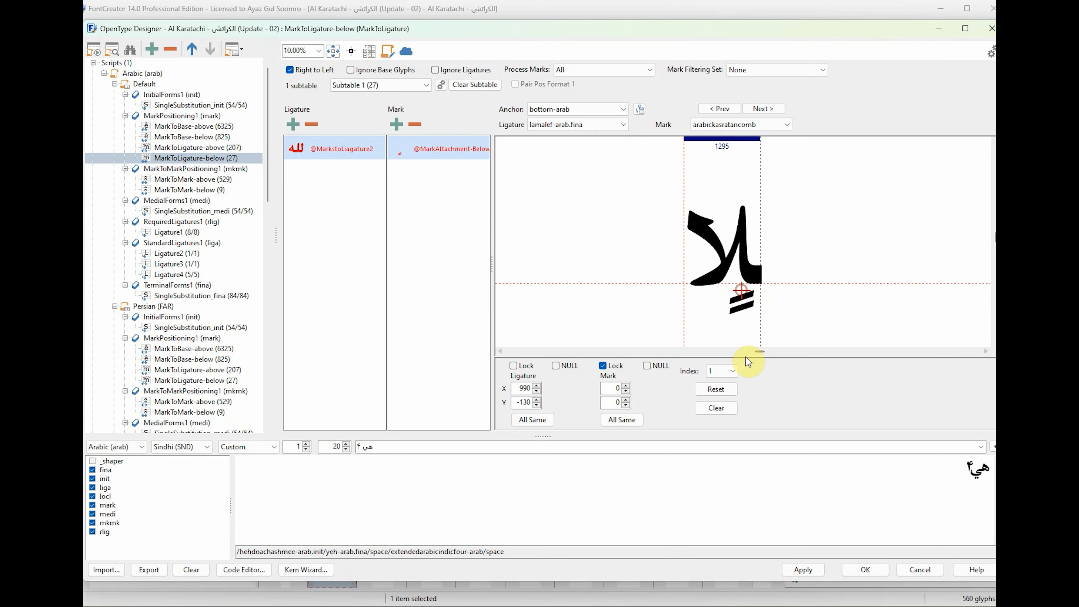
{"action": "left_click", "coordinate": [728, 370]}
{"action": "left_click", "coordinate": [717, 392]}
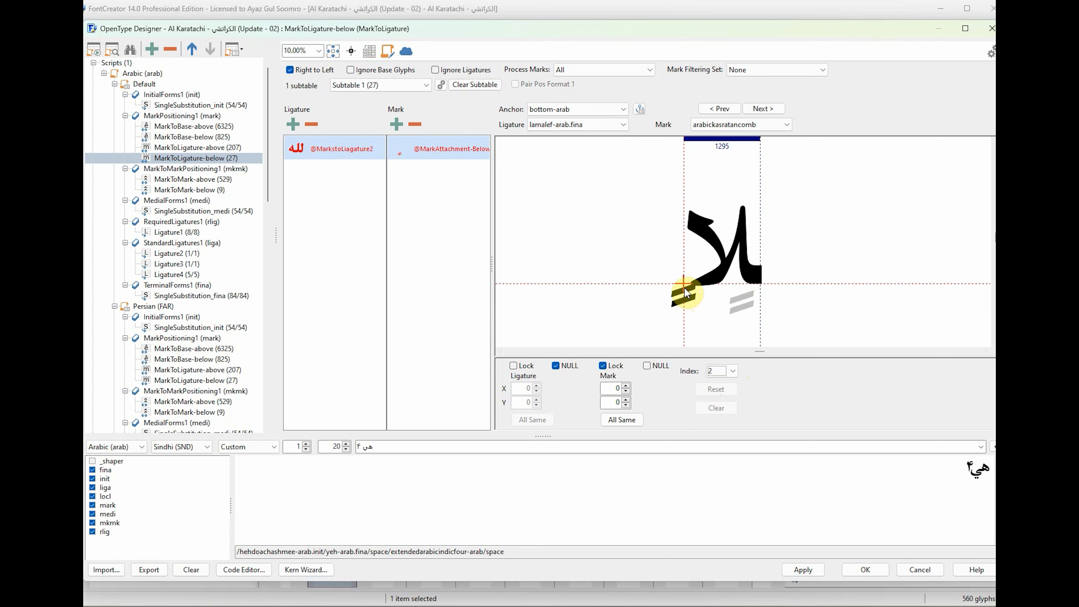
{"action": "left_click", "coordinate": [556, 366]}
{"action": "left_click", "coordinate": [556, 366]}
{"action": "left_click_drag", "start_coordinate": [682, 298], "coordinate": [706, 296]}
{"action": "left_click", "coordinate": [726, 372]}
{"action": "left_click", "coordinate": [726, 373]}
Step: Check the ligature list for remaining glyphs and apply the MarkToLigature-below anchor changes
{"action": "left_click", "coordinate": [598, 126]}
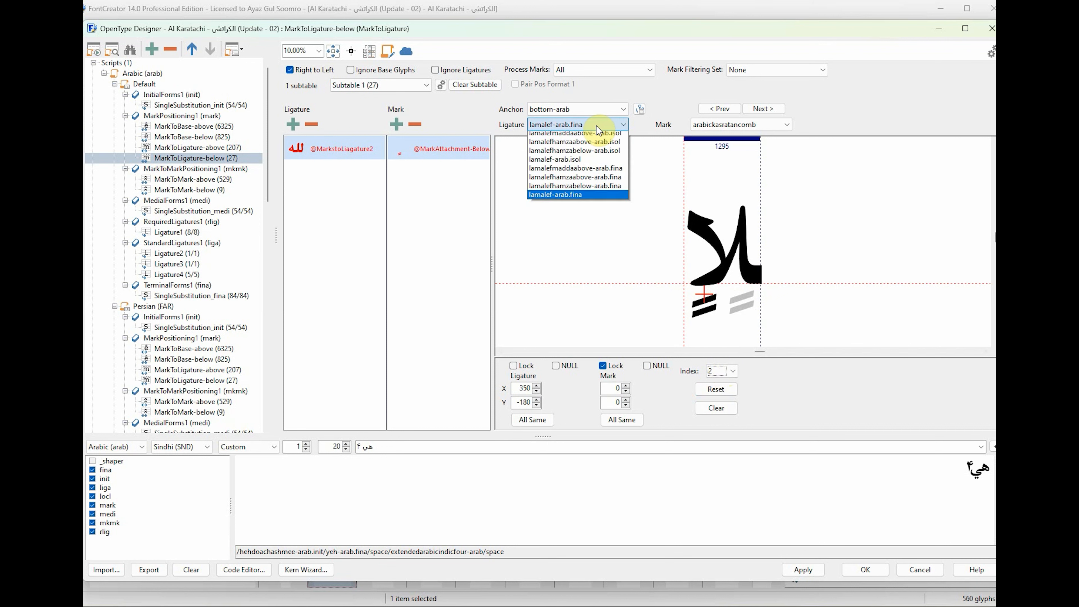
{"action": "left_click", "coordinate": [598, 127]}
{"action": "left_click", "coordinate": [845, 234]}
{"action": "left_click", "coordinate": [805, 571]}
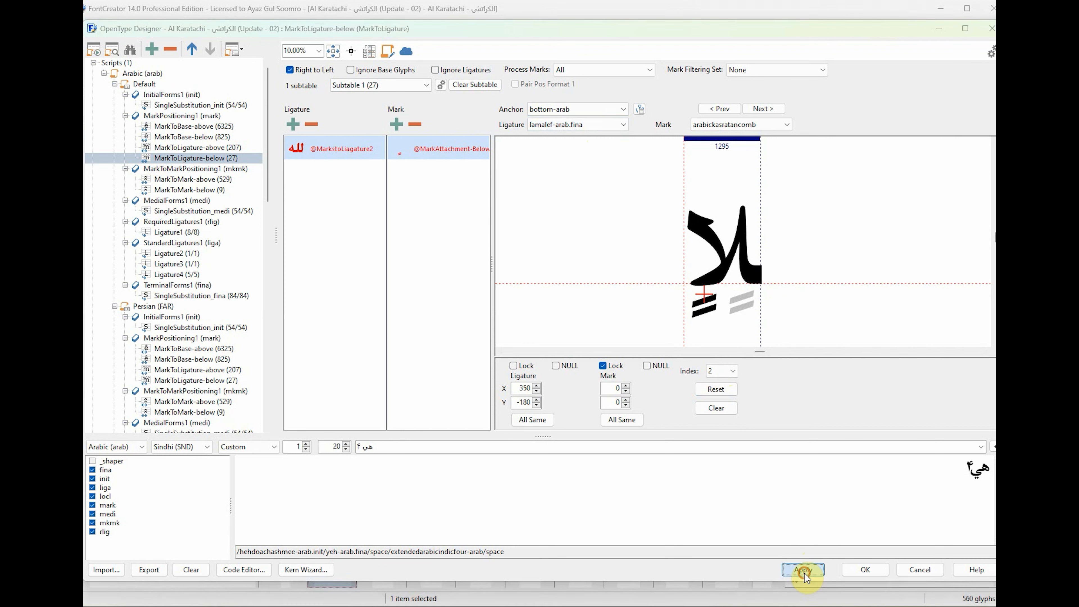
{"action": "left_click", "coordinate": [530, 327]}
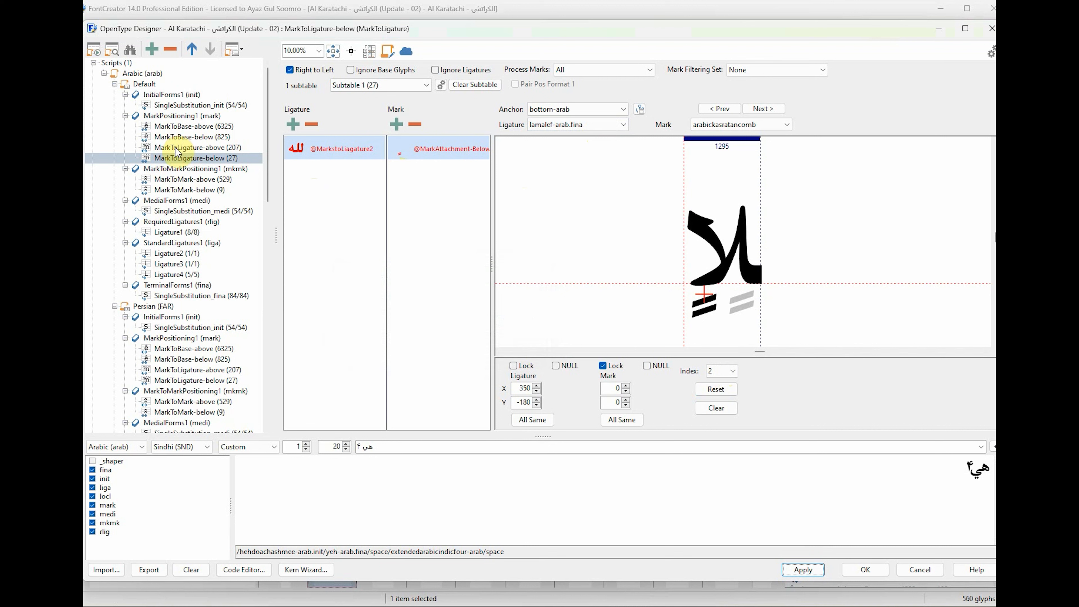
Step: Collapse the Persian, Sindhi and Urdu language branches in the script tree
{"action": "left_click", "coordinate": [114, 306]}
{"action": "left_click", "coordinate": [114, 328]}
{"action": "scroll", "coordinate": [115, 332], "scroll_direction": "down", "scroll_amount": 4}
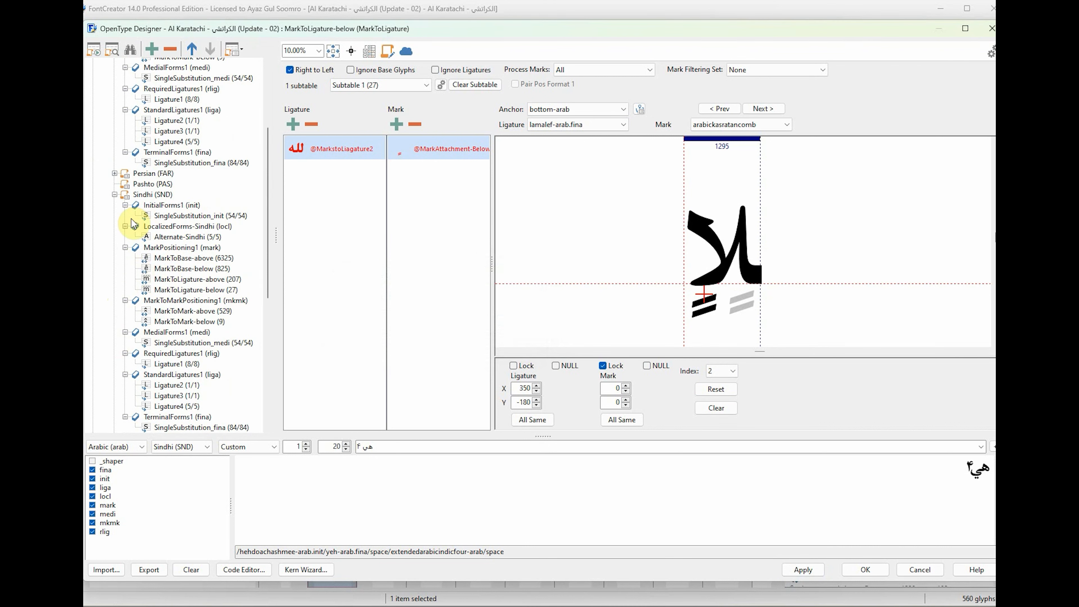
{"action": "scroll", "coordinate": [133, 223], "scroll_direction": "up", "scroll_amount": 4}
{"action": "left_click", "coordinate": [115, 321]}
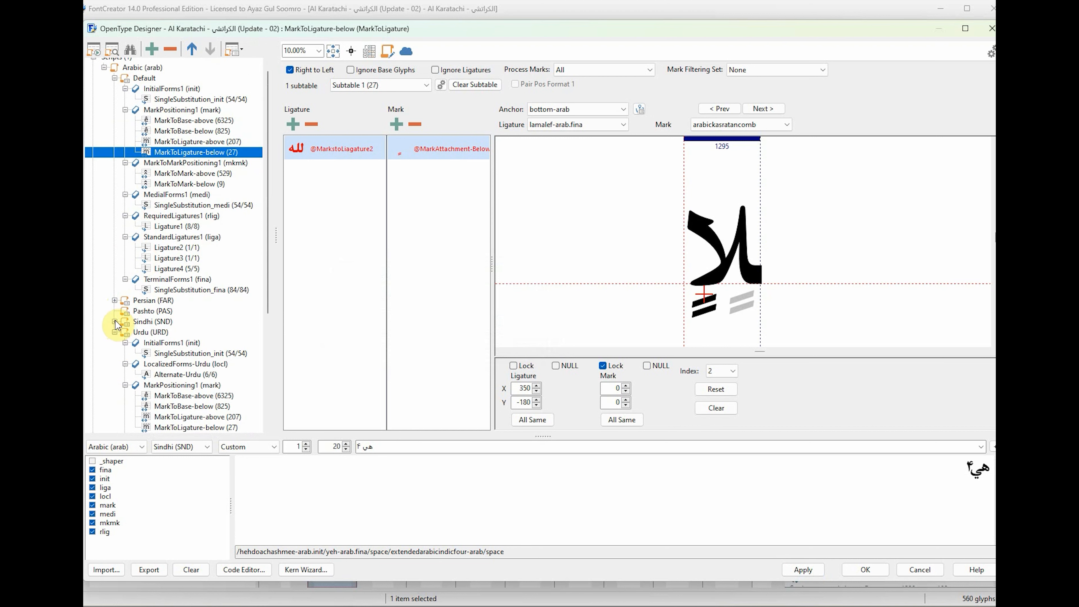
{"action": "left_click", "coordinate": [114, 332]}
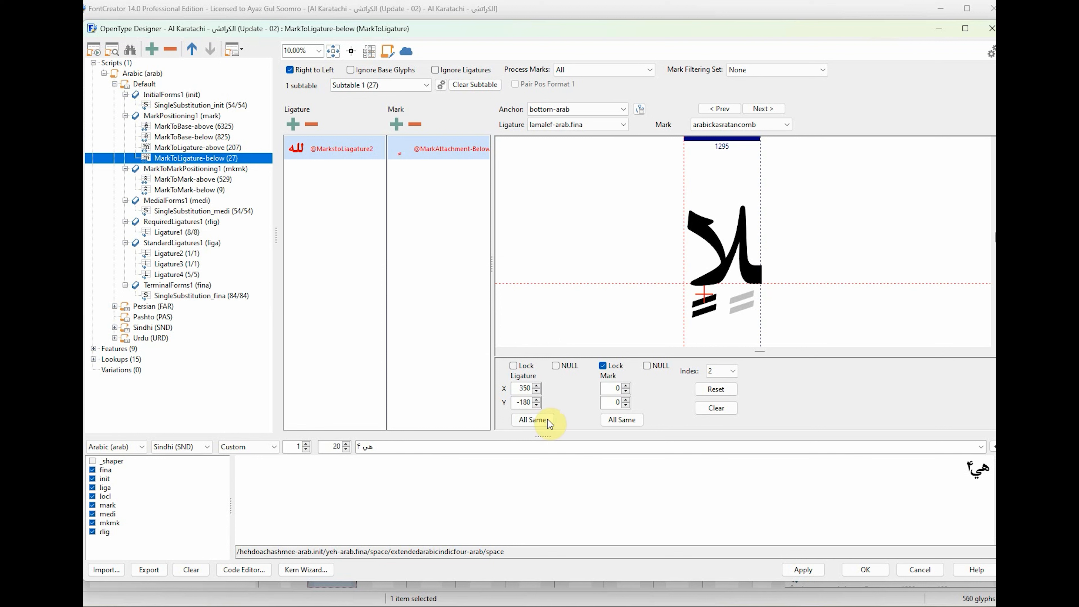
Step: Clear the preview text and set the preview's script and language to Auto
{"action": "left_click", "coordinate": [430, 448]}
{"action": "key", "text": "ctrl+a"}
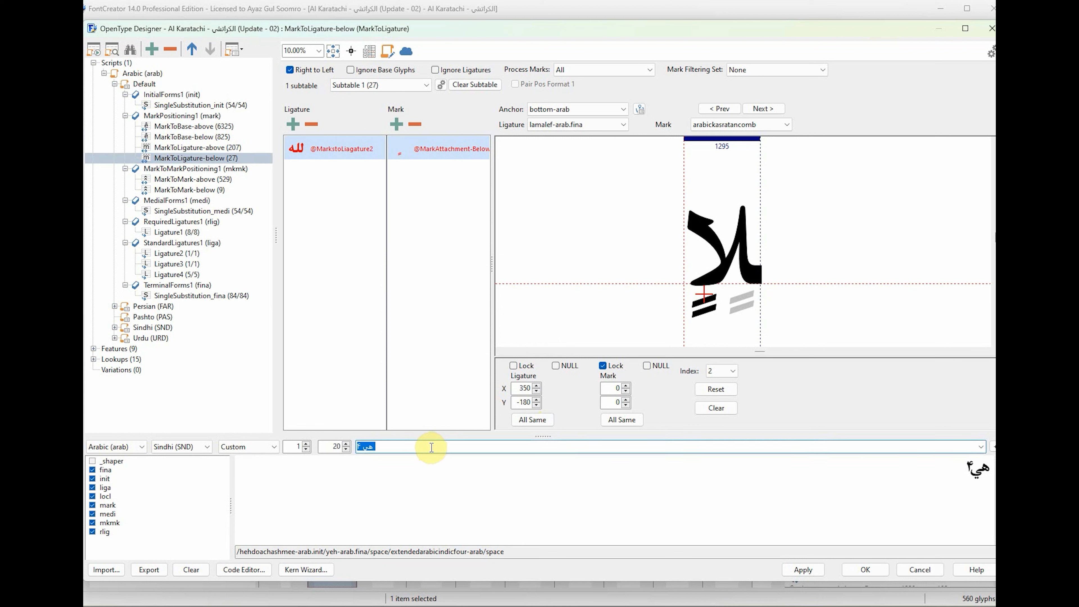
{"action": "key", "text": "BackSpace"}
{"action": "left_click", "coordinate": [140, 447]}
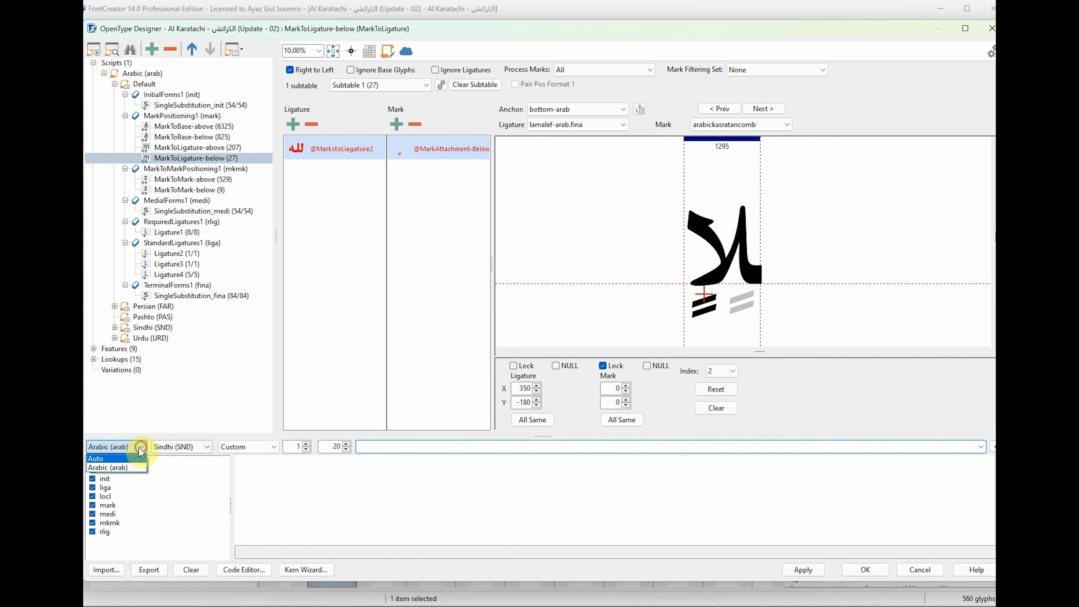
{"action": "left_click", "coordinate": [118, 458]}
{"action": "left_click", "coordinate": [208, 447]}
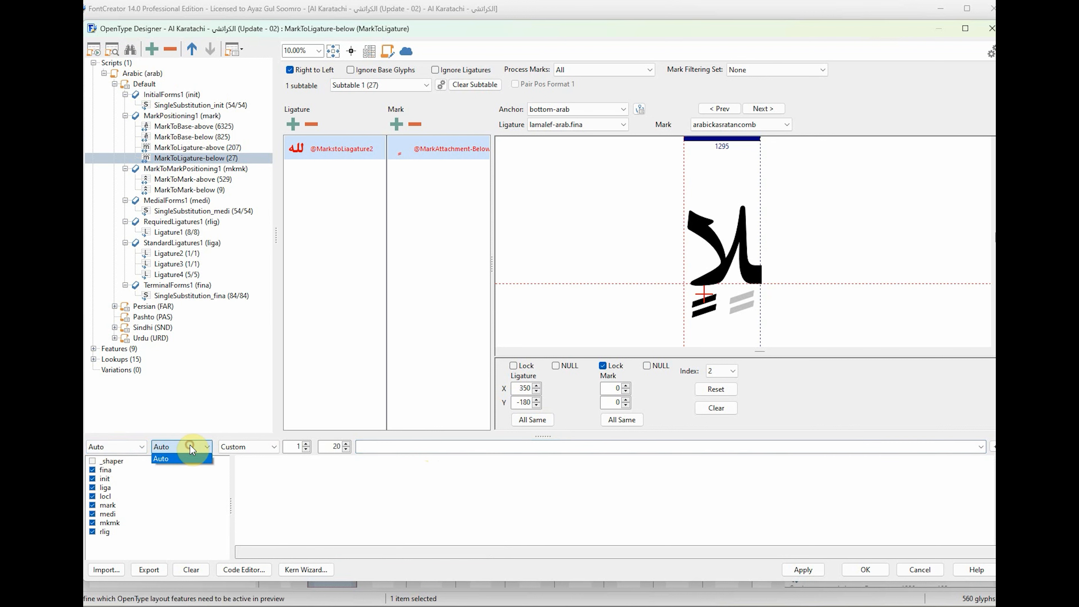
{"action": "left_click", "coordinate": [215, 448]}
Step: Enter سَ as the preview text with the Sindhi (Arabic) keyboard and enlarge the preview size to 51
{"action": "left_click", "coordinate": [430, 447]}
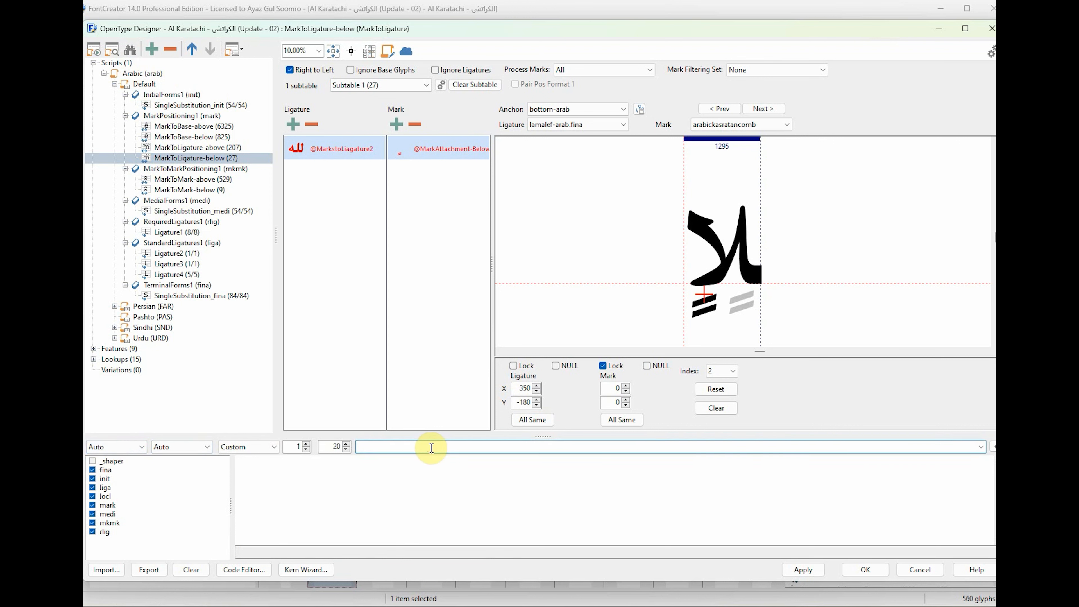
{"action": "type", "text": "s"}
{"action": "key", "text": "BackSpace"}
{"action": "key", "text": "super+space"}
{"action": "key", "text": "super+space"}
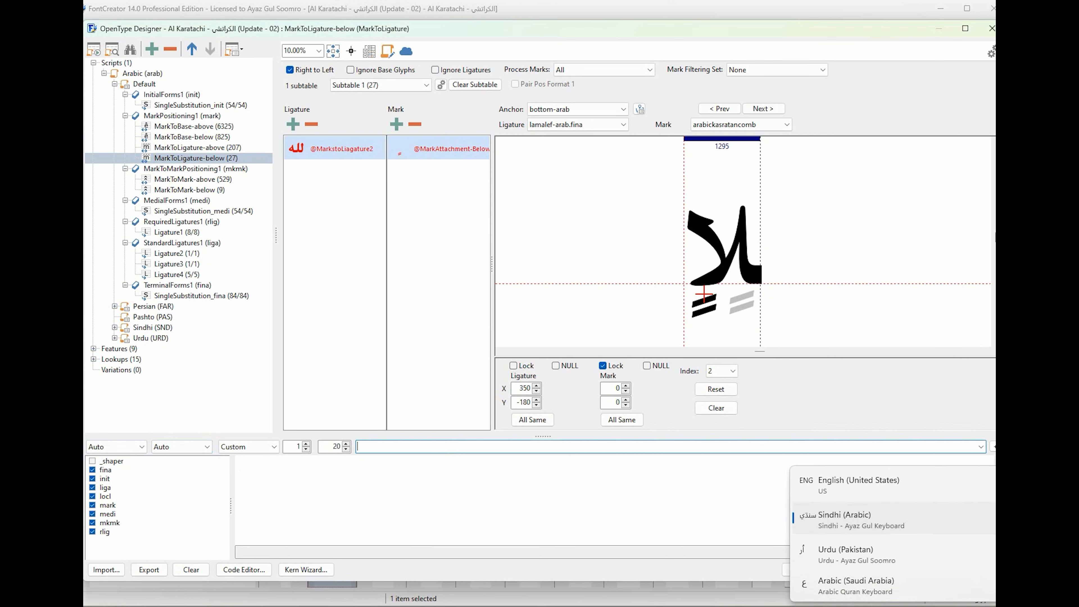
{"action": "type", "text": "س"}
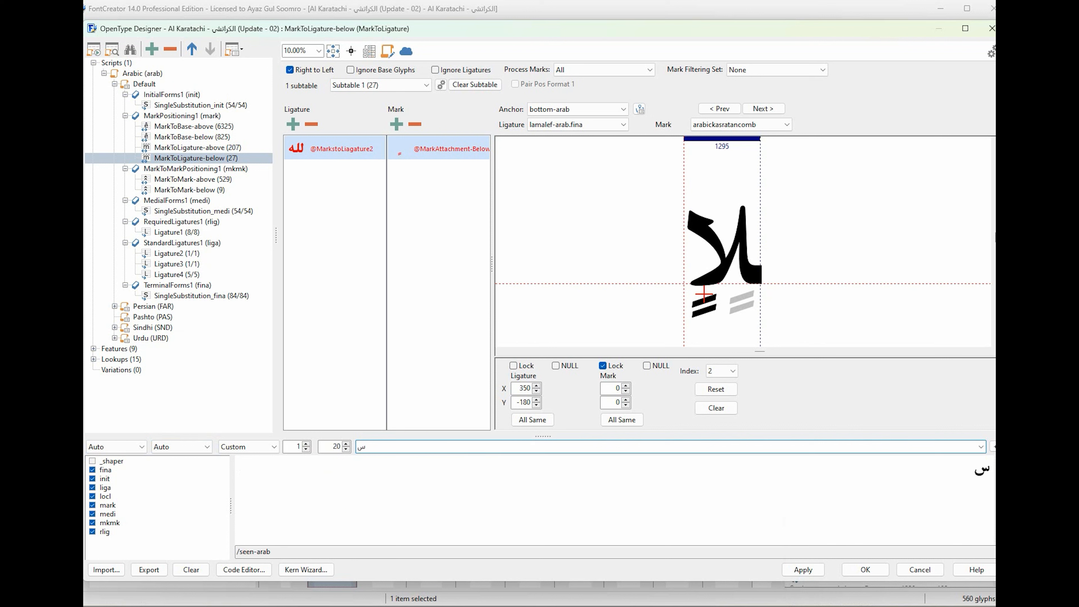
{"action": "type", "text": "َ"}
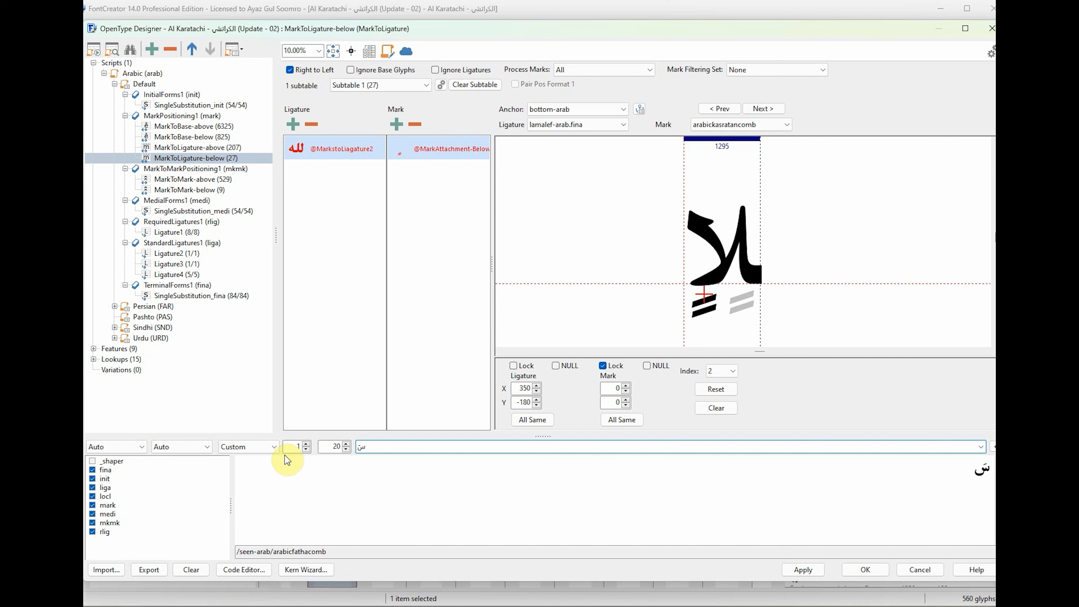
{"action": "left_click", "coordinate": [347, 444]}
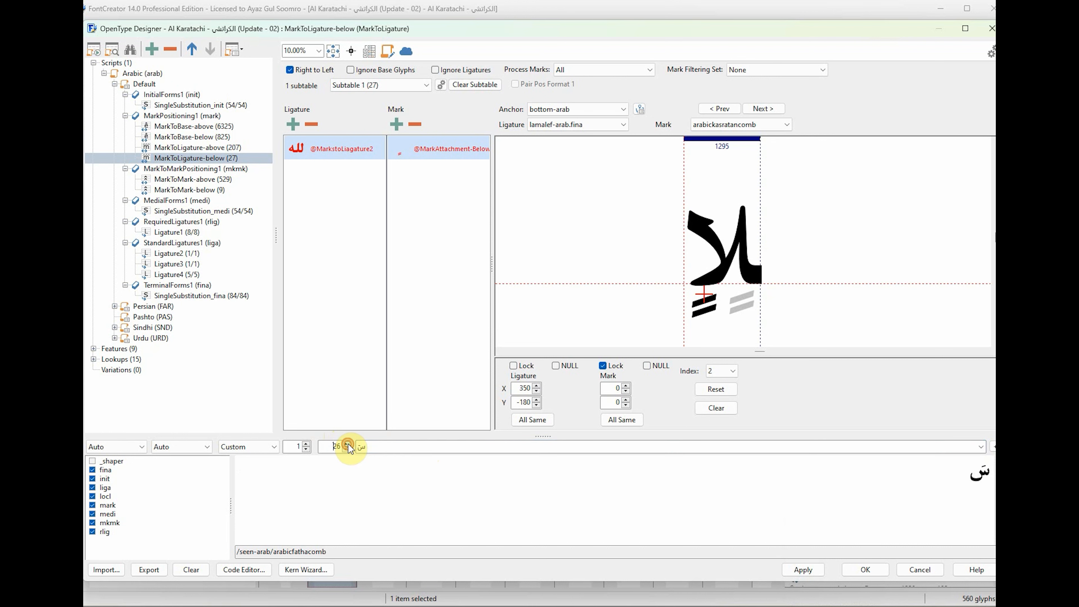
{"action": "left_click", "coordinate": [347, 444]}
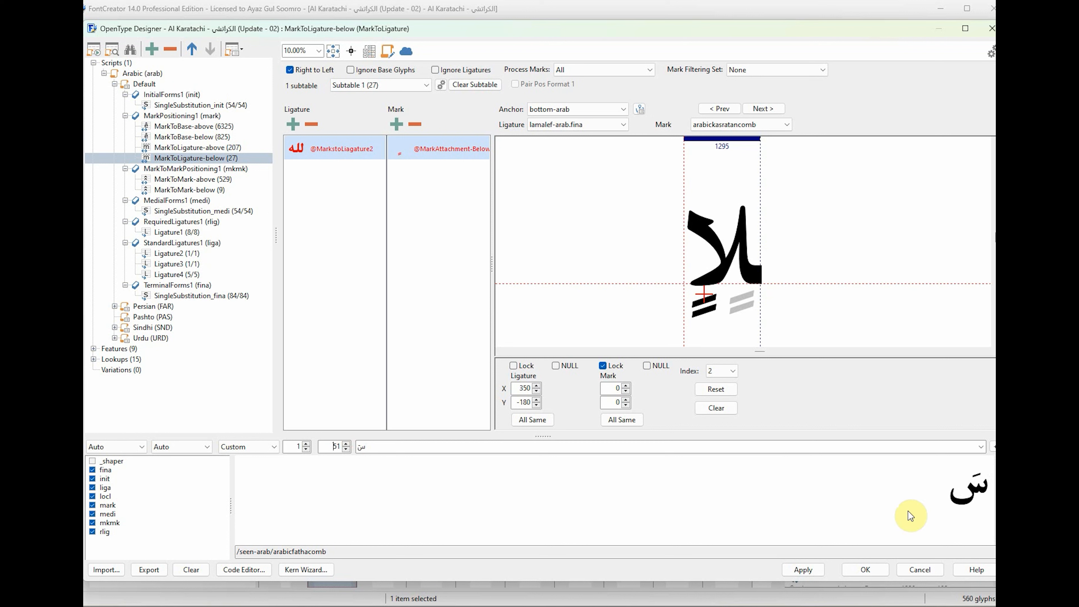
Step: Replace the preview text with the vowelled word اَلْسْلاَمُ to test its mark placement
{"action": "left_click", "coordinate": [417, 446]}
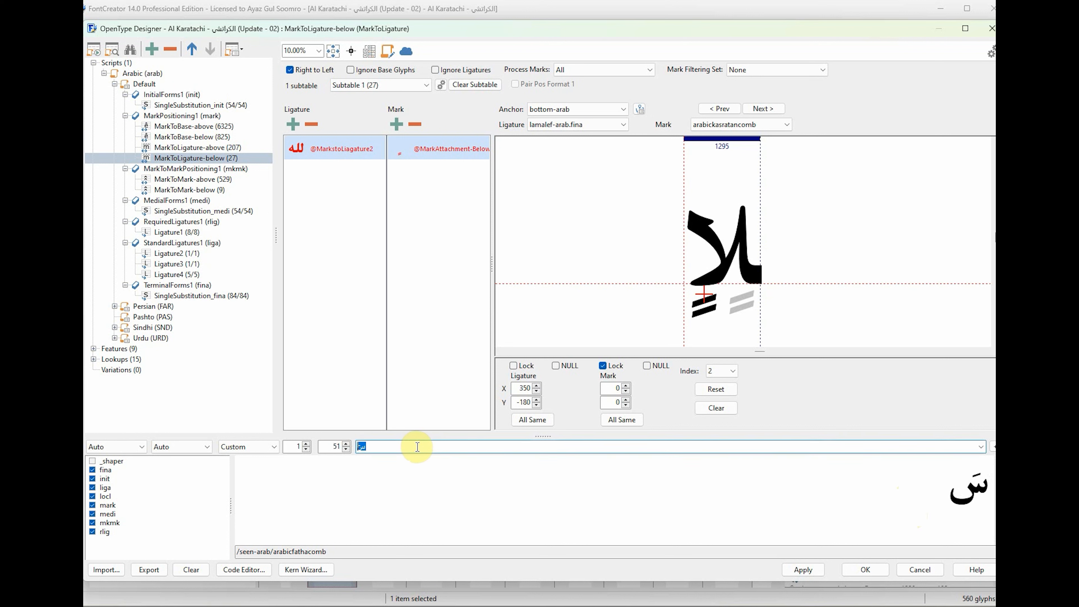
{"action": "key", "text": "BackSpace"}
{"action": "type", "text": "اَس"}
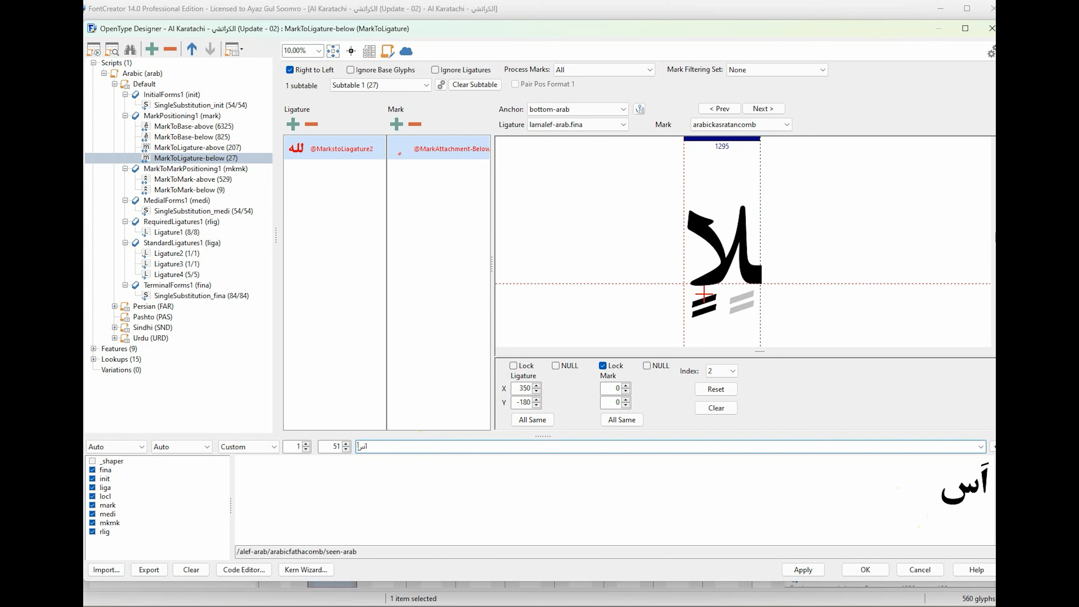
{"action": "key", "text": "BackSpace"}
{"action": "type", "text": "لْ"}
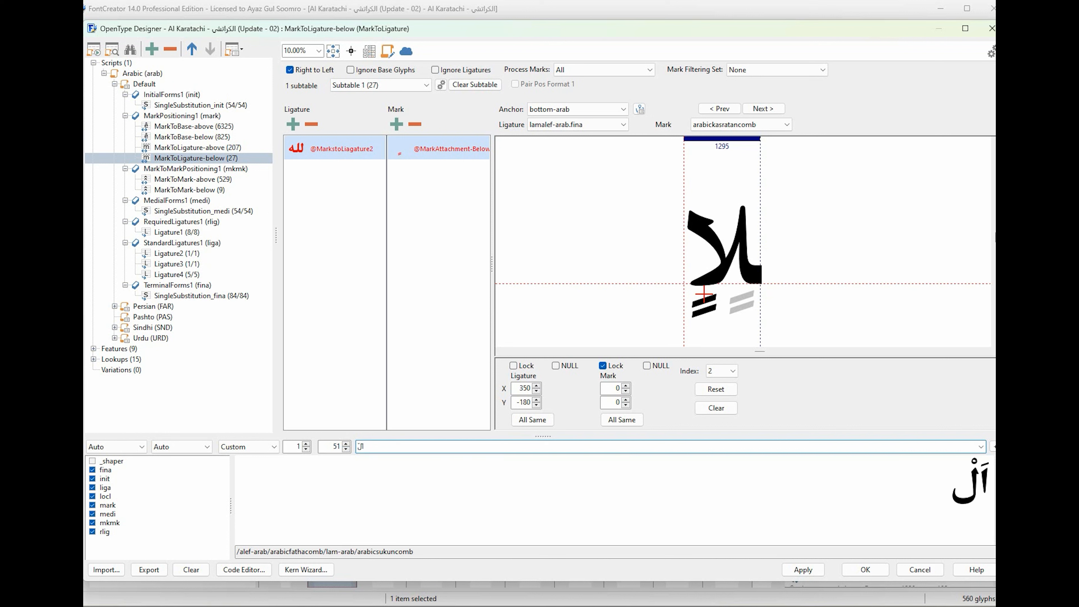
{"action": "type", "text": "سْ"}
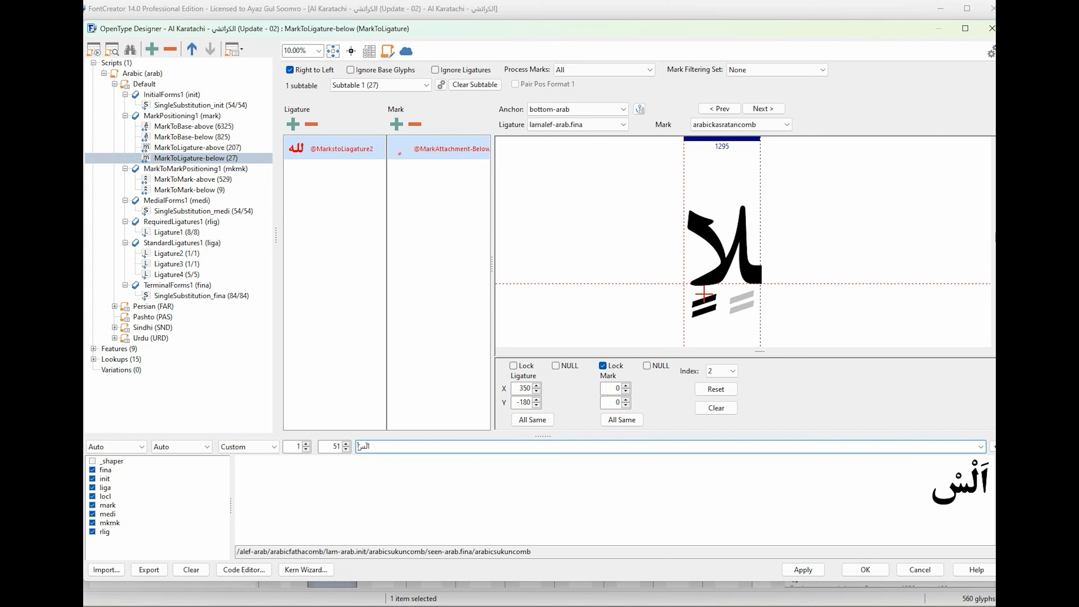
{"action": "type", "text": "لاَ"}
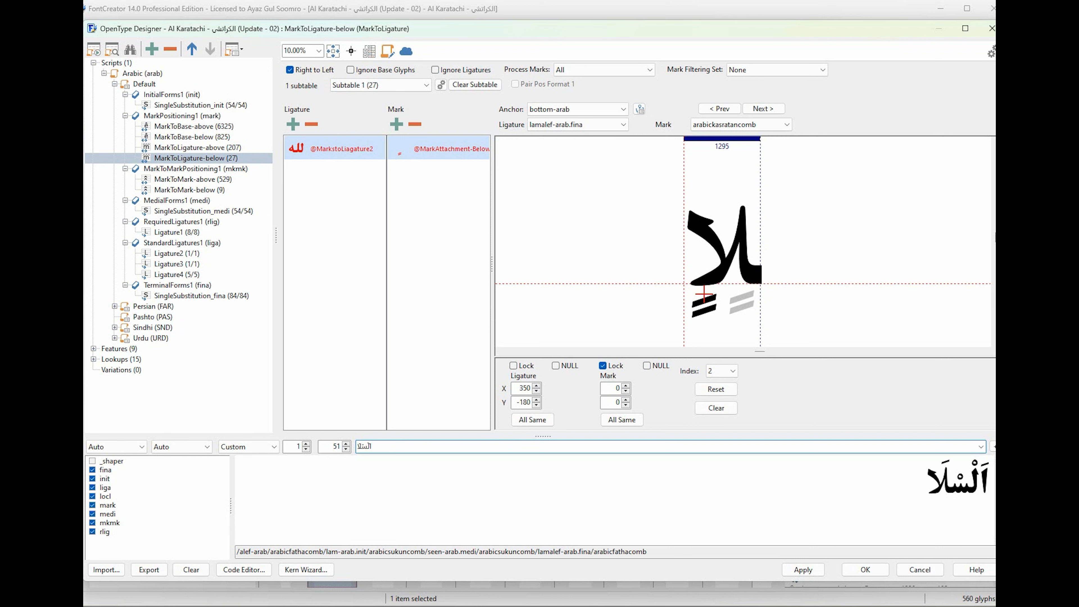
{"action": "type", "text": "مُ "}
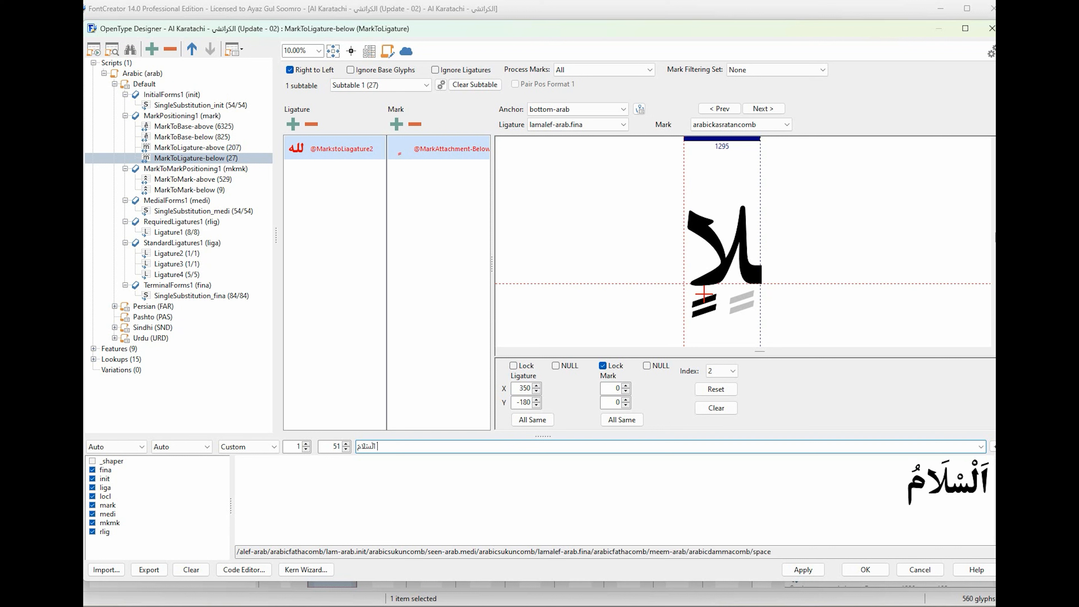
Step: Extend the preview text with the vowelled word عَلَیْكُمْ to test its mark placement
{"action": "type", "text": "عَلَ"}
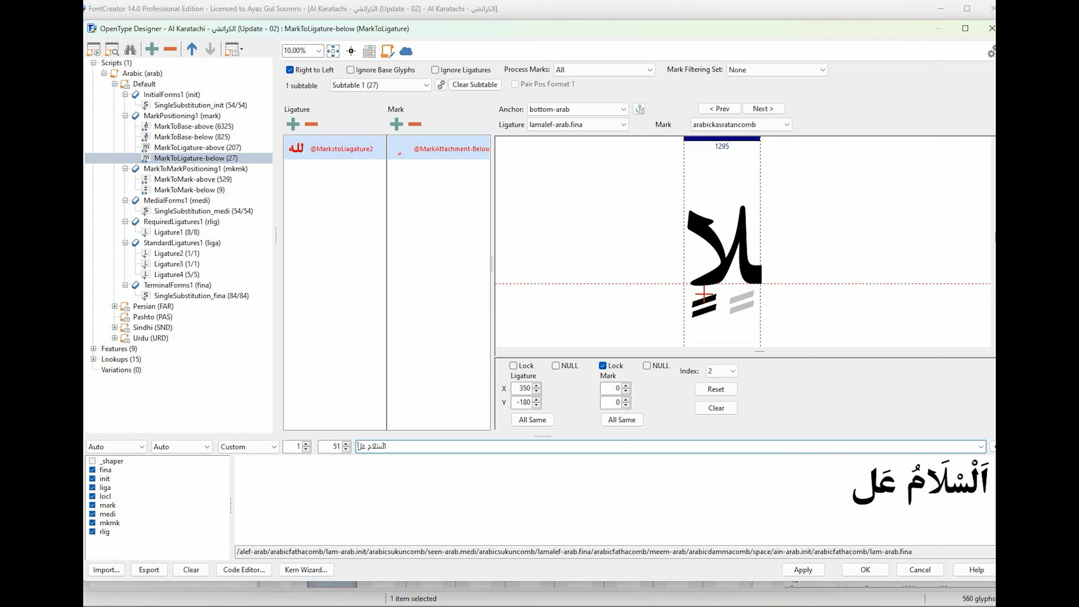
{"action": "type", "text": "یْكُ"}
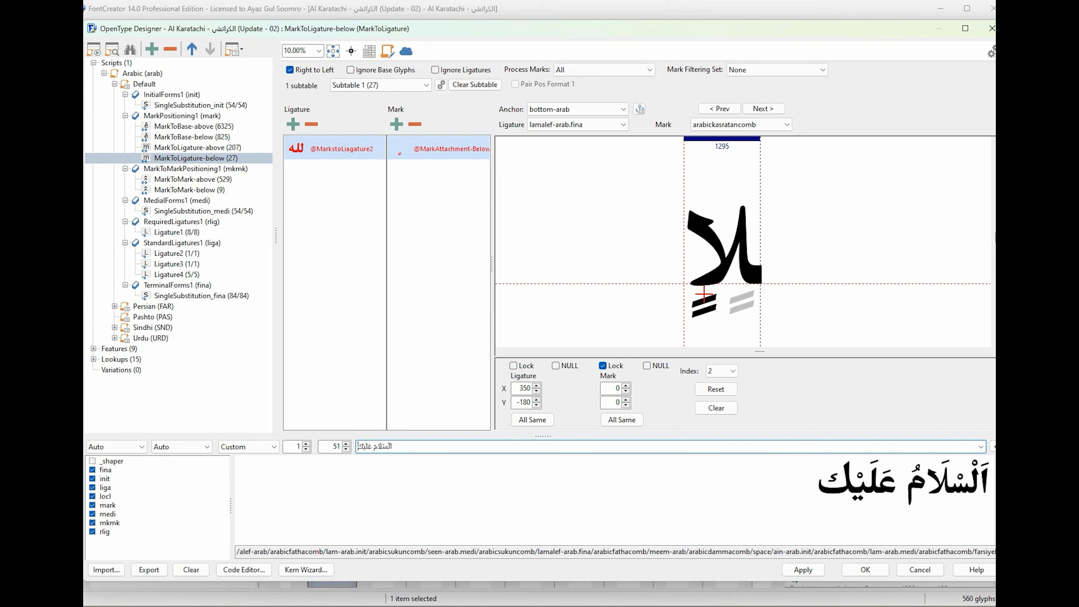
{"action": "type", "text": "م"}
{"action": "key", "text": "BackSpace"}
{"action": "type", "text": "ُم"}
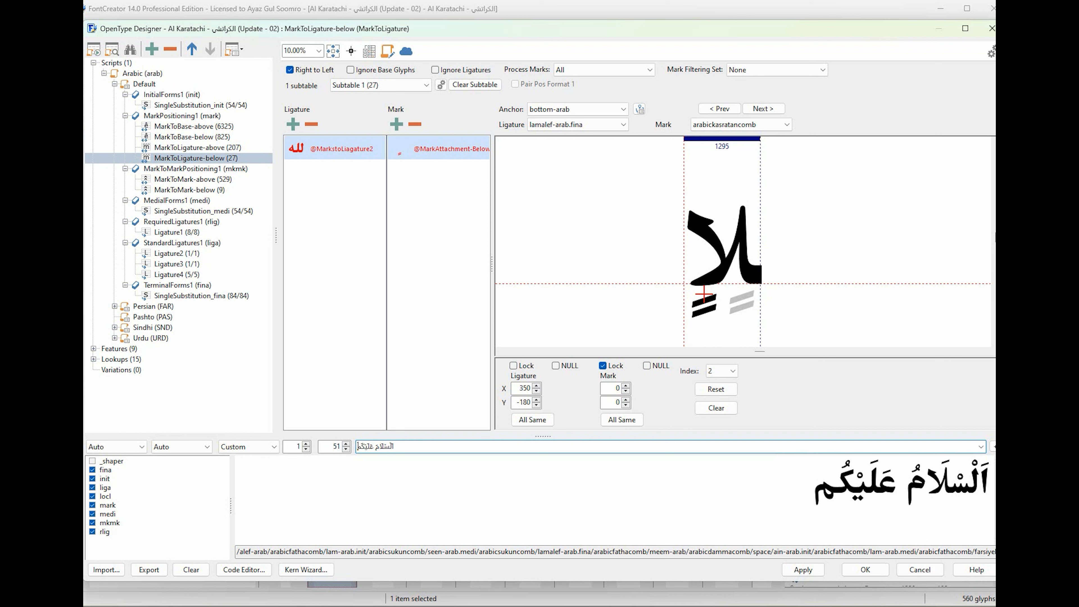
{"action": "type", "text": "ْ"}
Step: Clear the preview text and switch the keyboard layout to Urdu (Pakistan)
{"action": "key", "text": "ctrl+a"}
{"action": "key", "text": "BackSpace"}
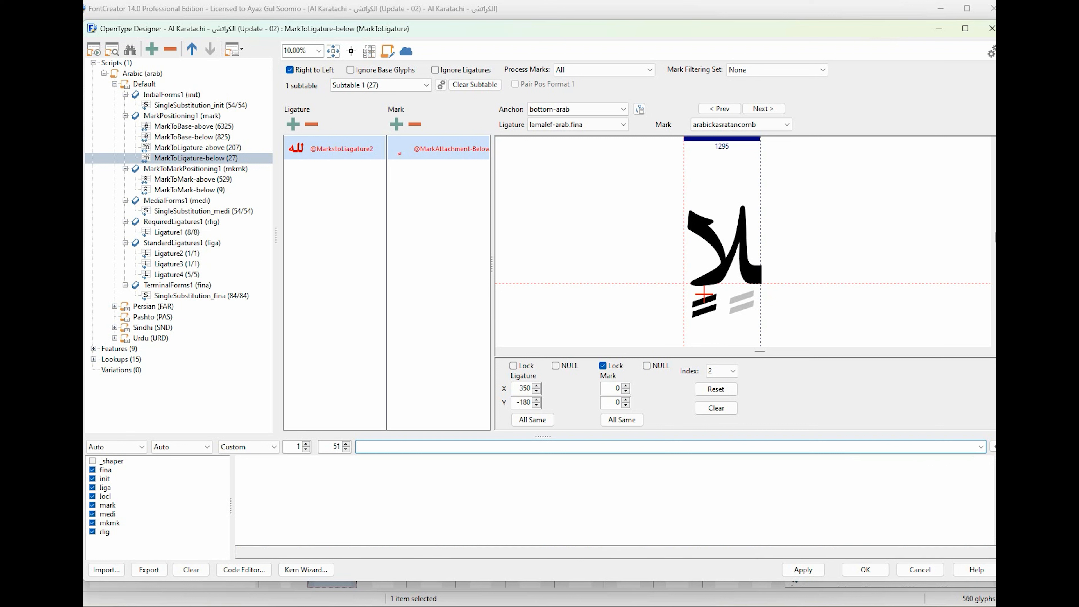
{"action": "key", "text": "super+space"}
{"action": "key", "text": "super+space"}
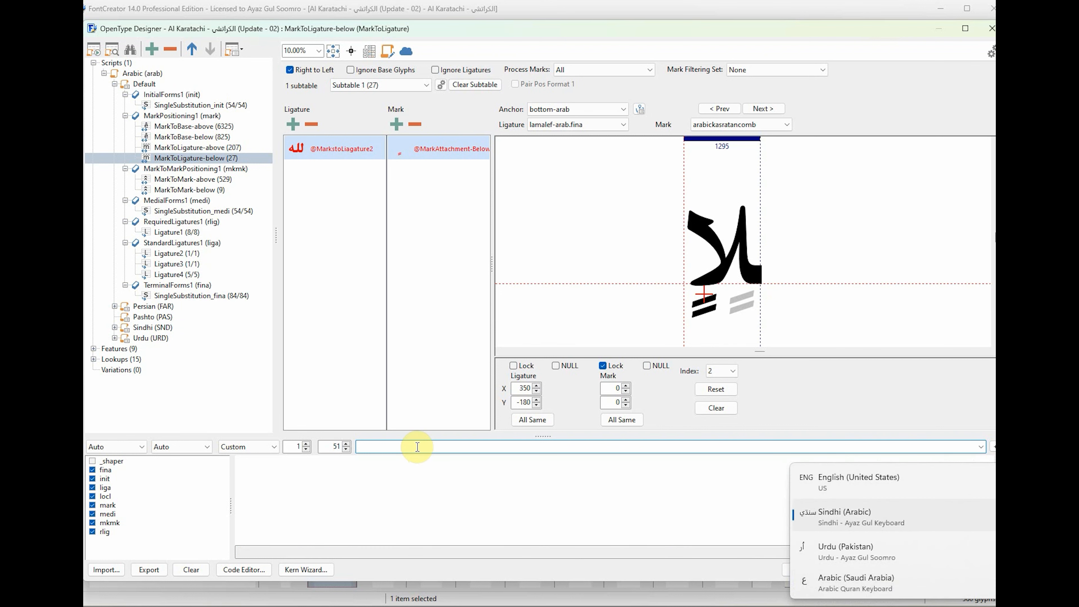
{"action": "key", "text": "super+space"}
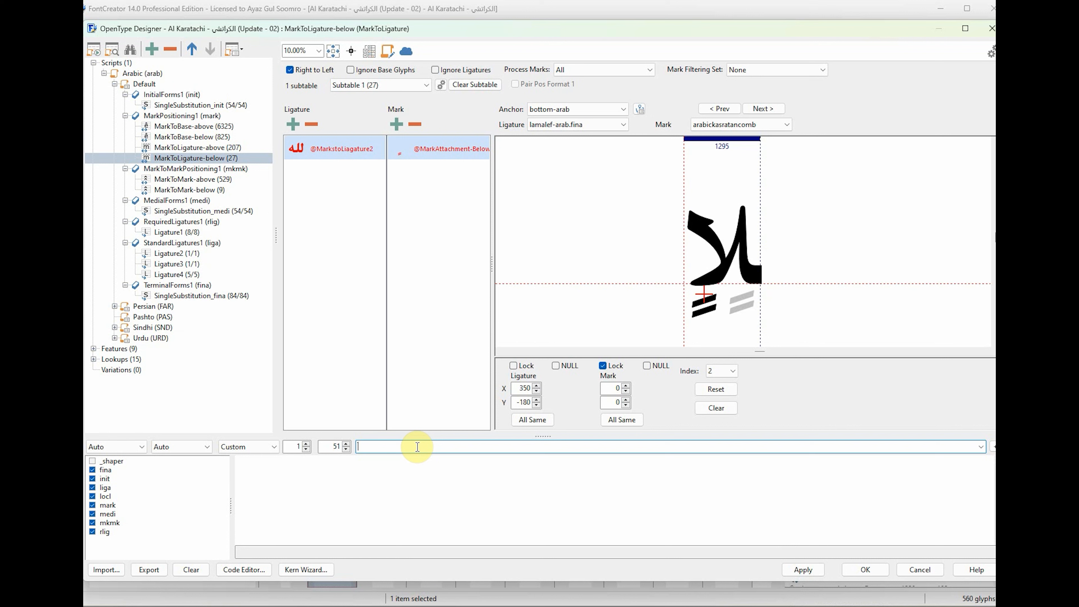
{"action": "type", "text": "اَس"}
{"action": "key", "text": "BackSpace"}
{"action": "type", "text": "ﷲ"}
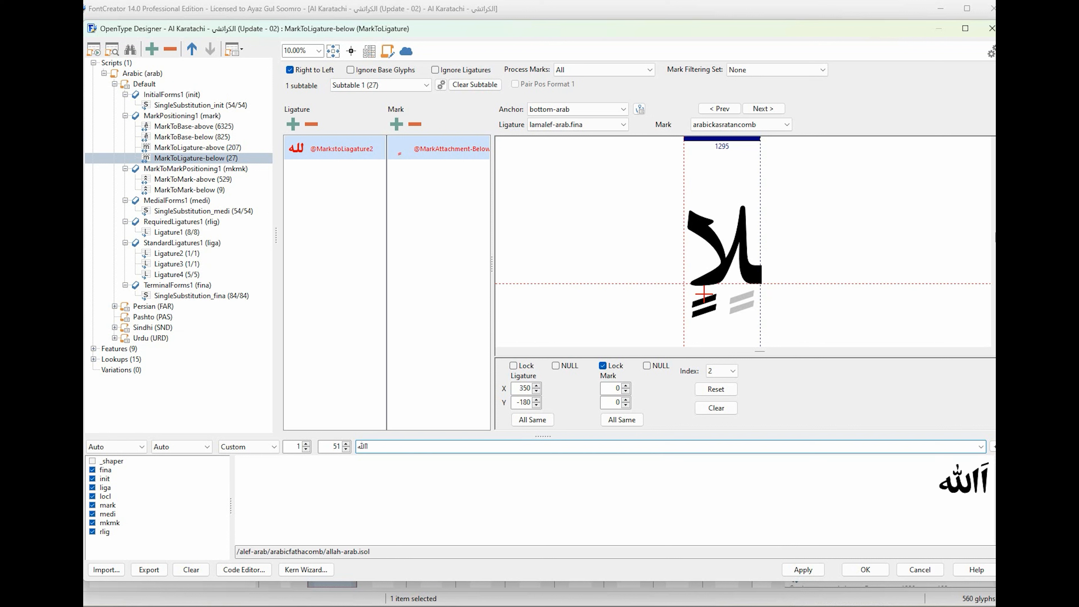
{"action": "key", "text": "BackSpace"}
{"action": "key", "text": "BackSpace"}
{"action": "key", "text": "BackSpace"}
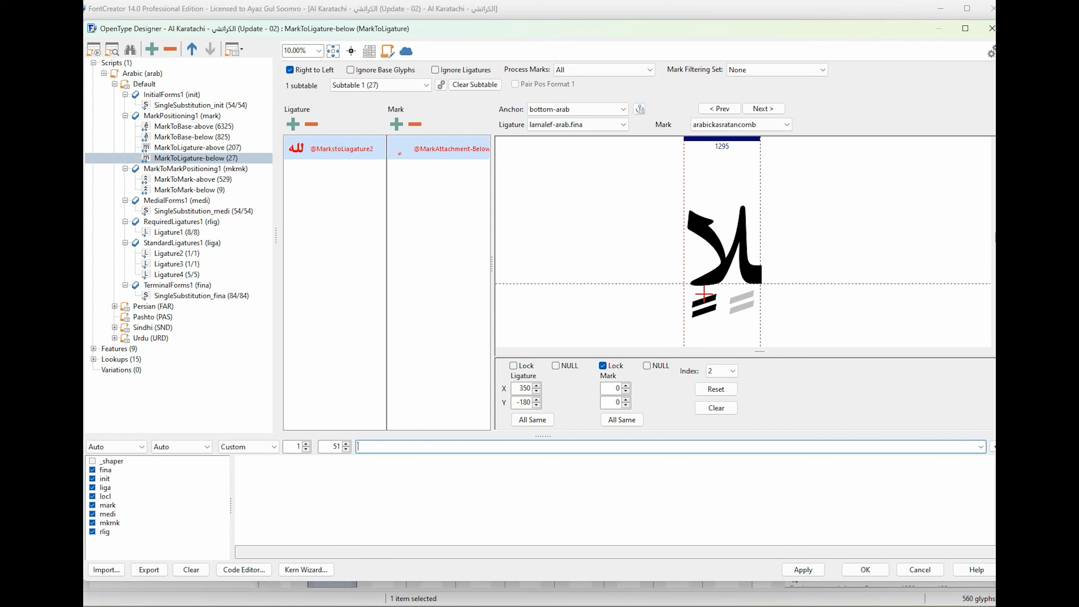
Step: Enter the vowelled Urdu word ہَمْ as the preview text to test its mark placement
{"action": "type", "text": "ہَم"}
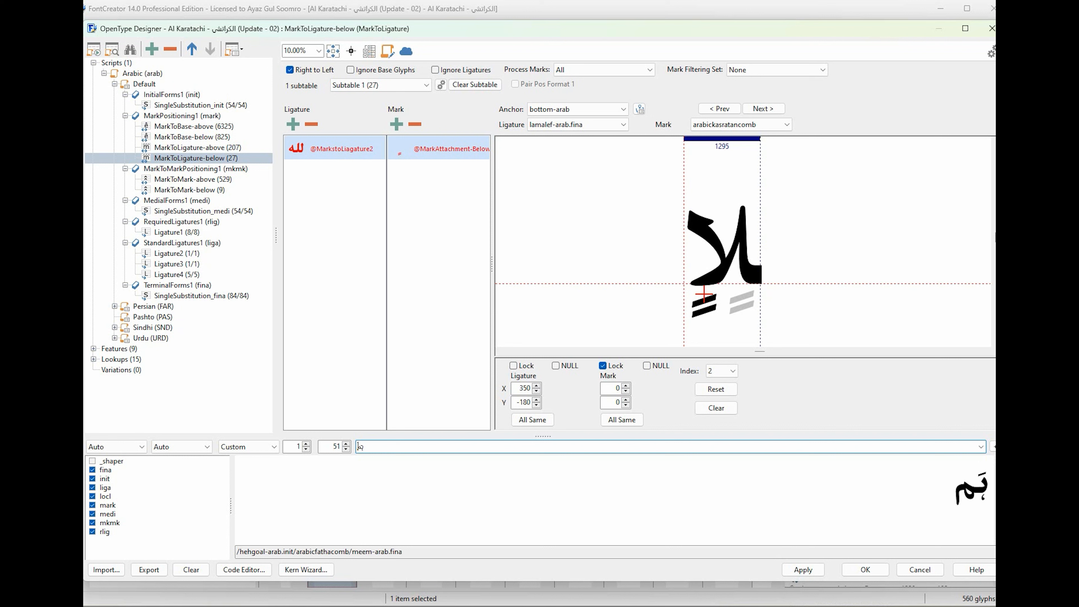
{"action": "type", "text": "ْ ن"}
{"action": "key", "text": "BackSpace"}
{"action": "key", "text": "BackSpace"}
{"action": "key", "text": "BackSpace"}
{"action": "type", "text": "ْ ن"}
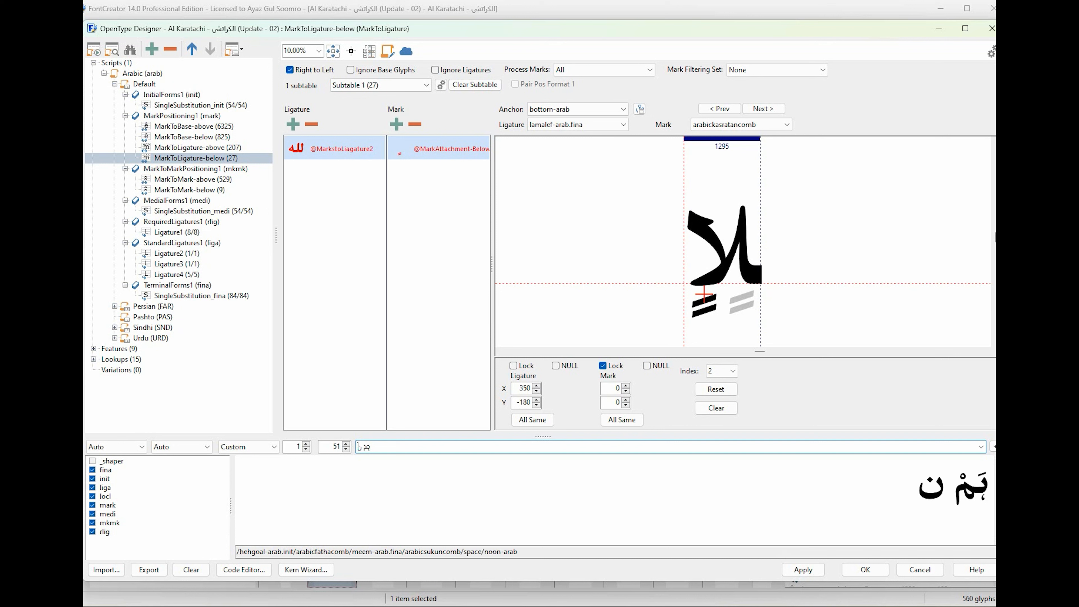
{"action": "key", "text": "BackSpace"}
{"action": "key", "text": "BackSpace"}
{"action": "key", "text": "BackSpace"}
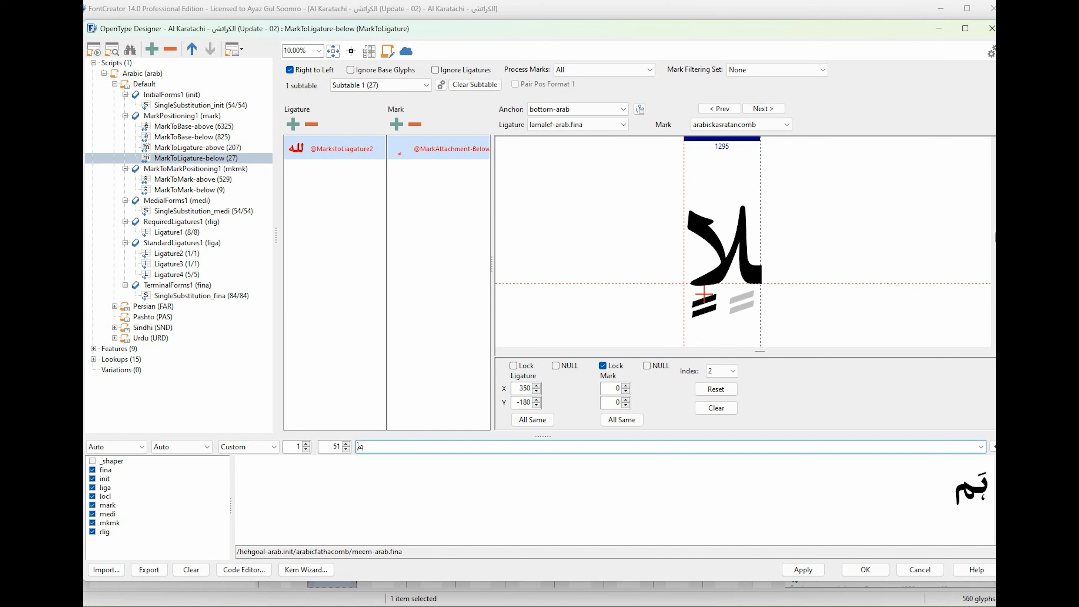
{"action": "type", "text": "ْ"}
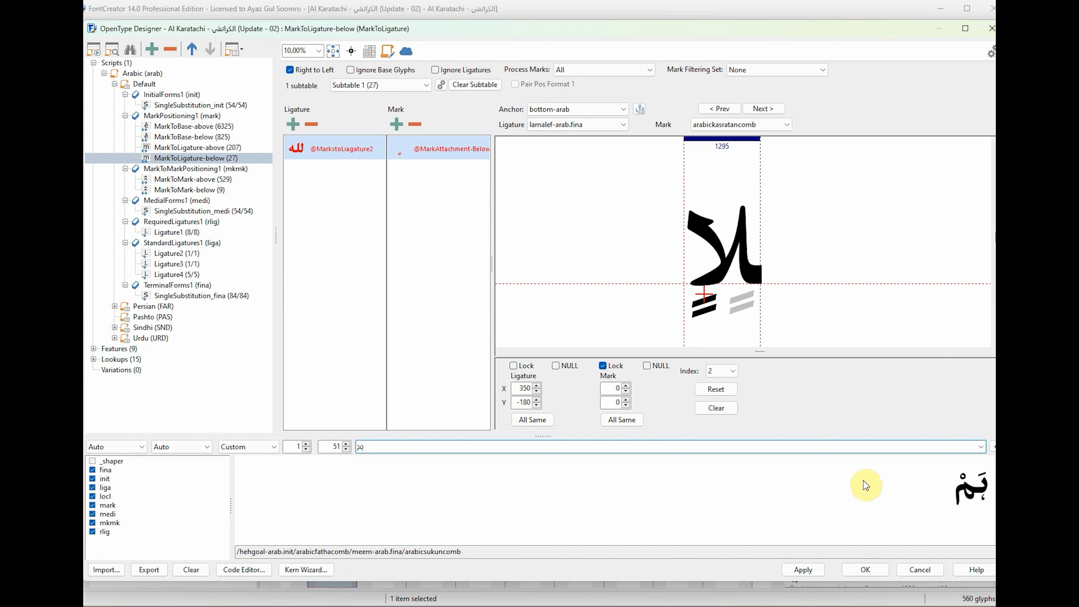
Step: Enable the _shaper feature for the preview and set the script to Arabic (arab) with the language Urdu (URD)
{"action": "left_click", "coordinate": [92, 461]}
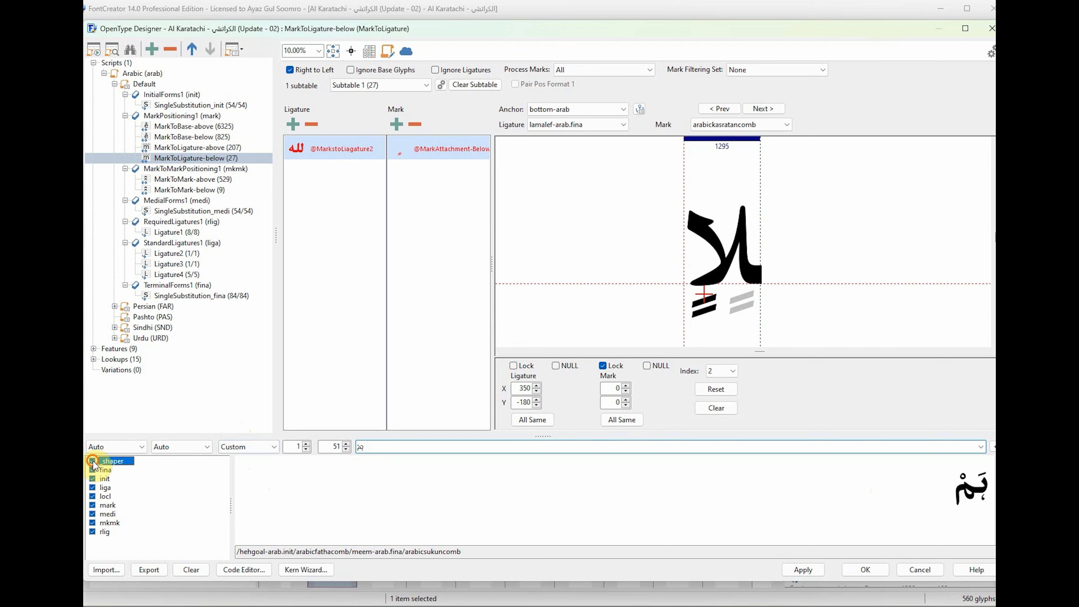
{"action": "left_click", "coordinate": [131, 447]}
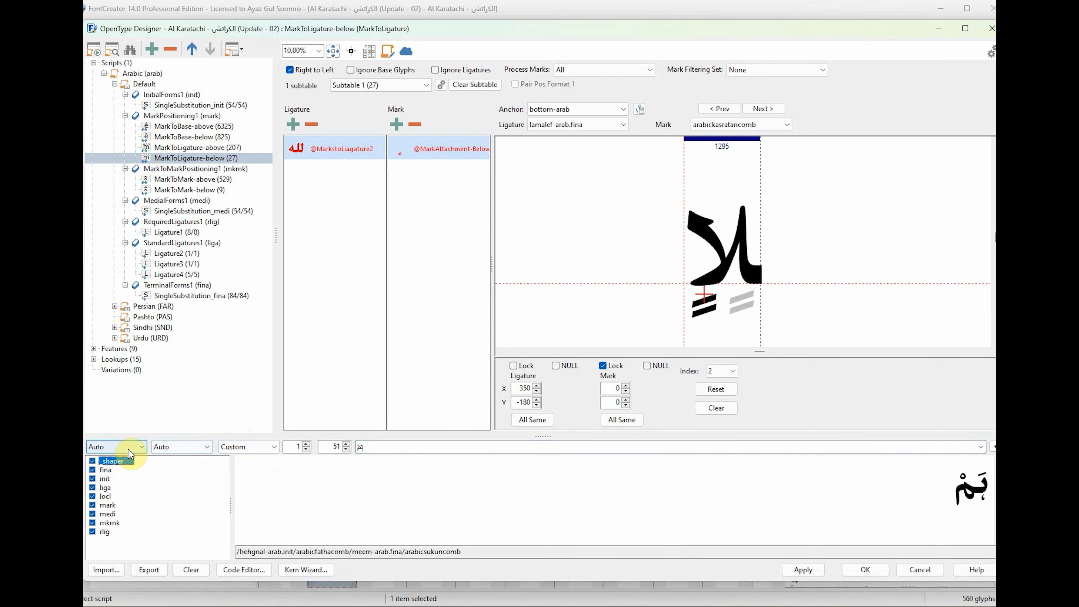
{"action": "left_click", "coordinate": [130, 466]}
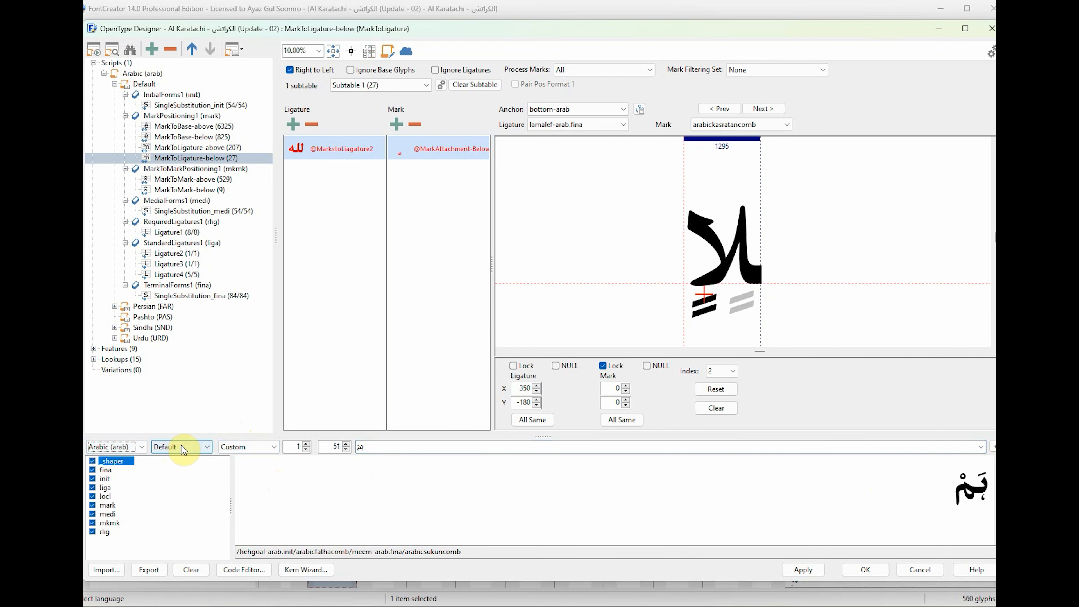
{"action": "left_click", "coordinate": [188, 447]}
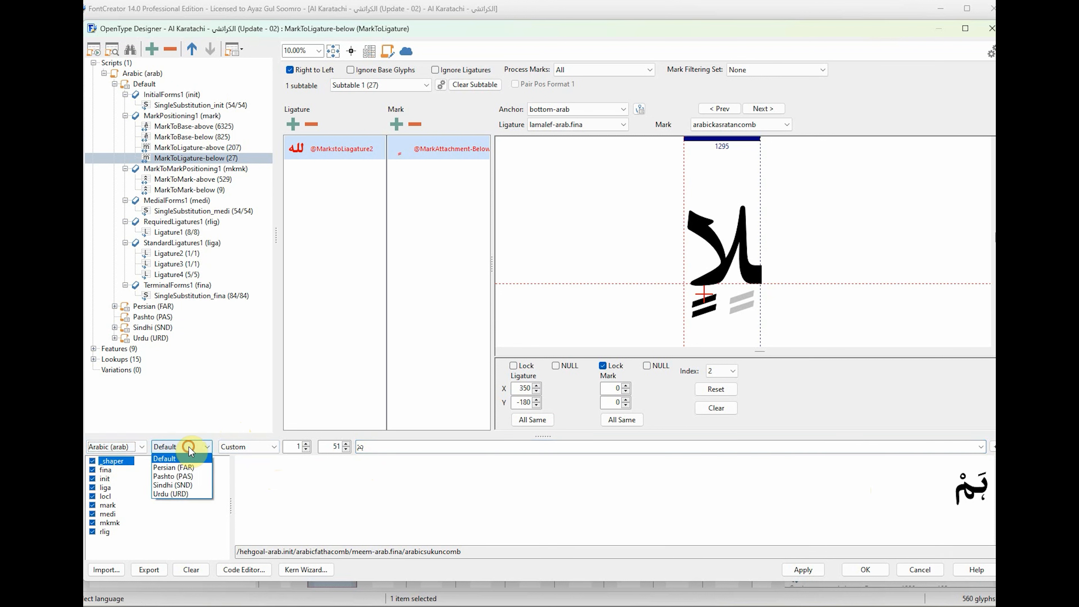
{"action": "left_click", "coordinate": [185, 494]}
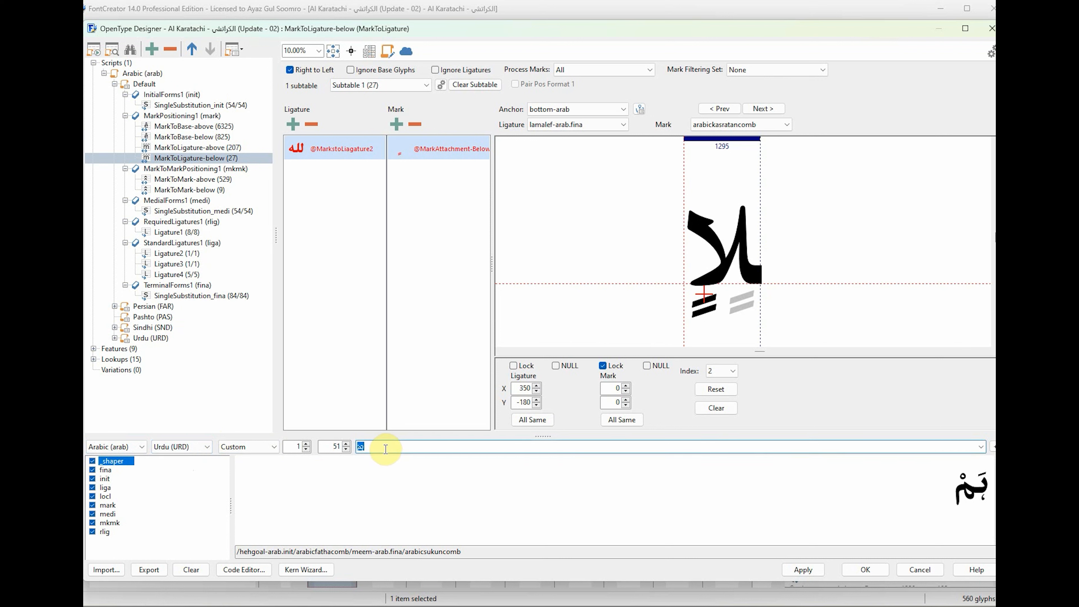
Step: Replace the preview text with the unvowelled word ہم to check its shaping, and clear it again
{"action": "key", "text": "BackSpace"}
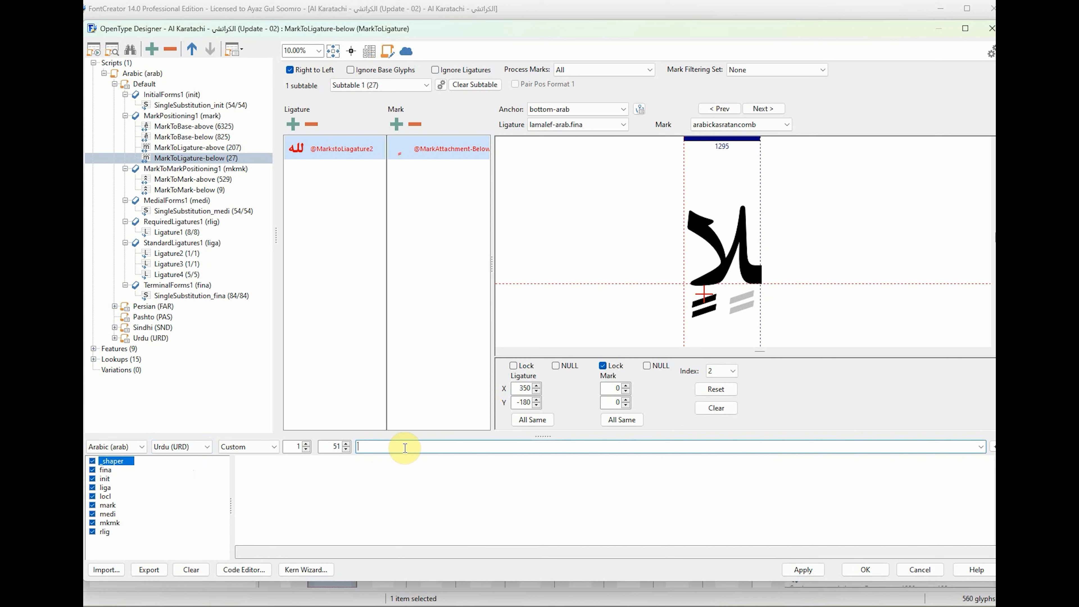
{"action": "type", "text": "ہم"}
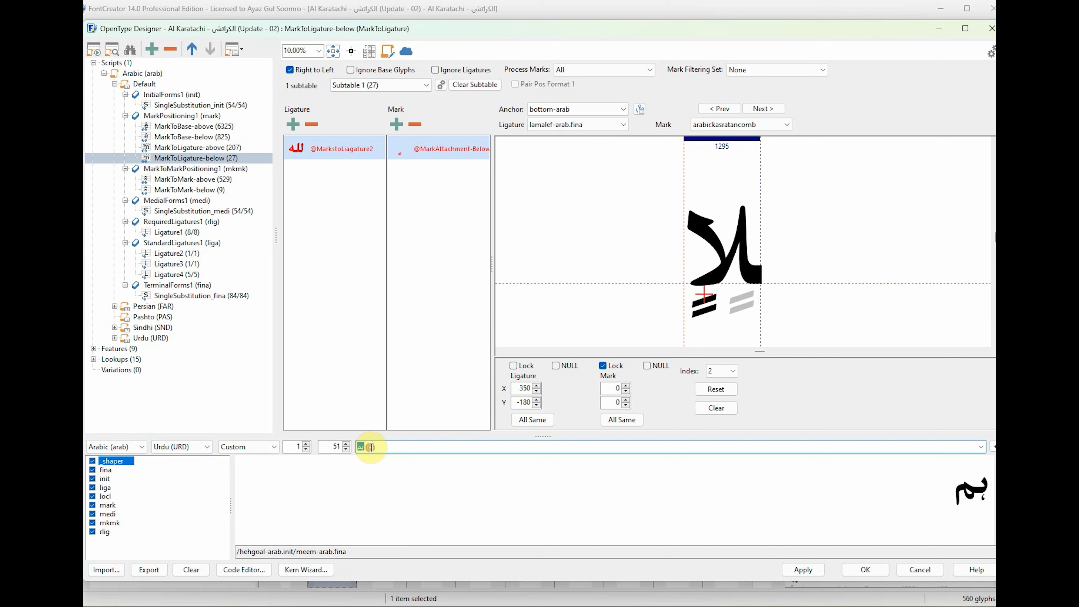
{"action": "key", "text": "BackSpace"}
{"action": "key", "text": "BackSpace"}
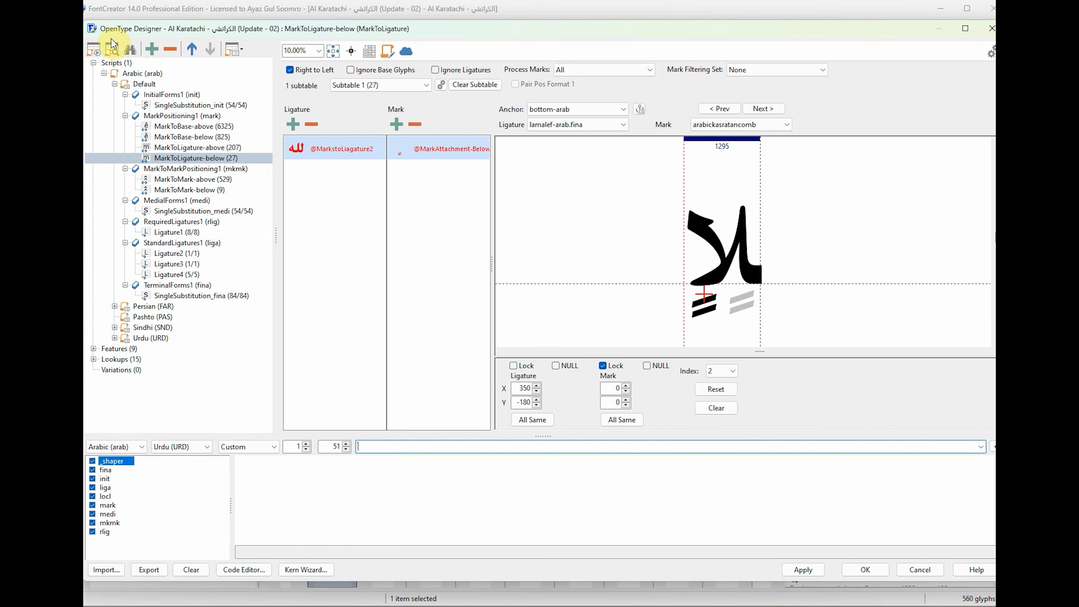
Step: Set the preview's feature value, the number next to the preview size, to 3
{"action": "left_click", "coordinate": [272, 446]}
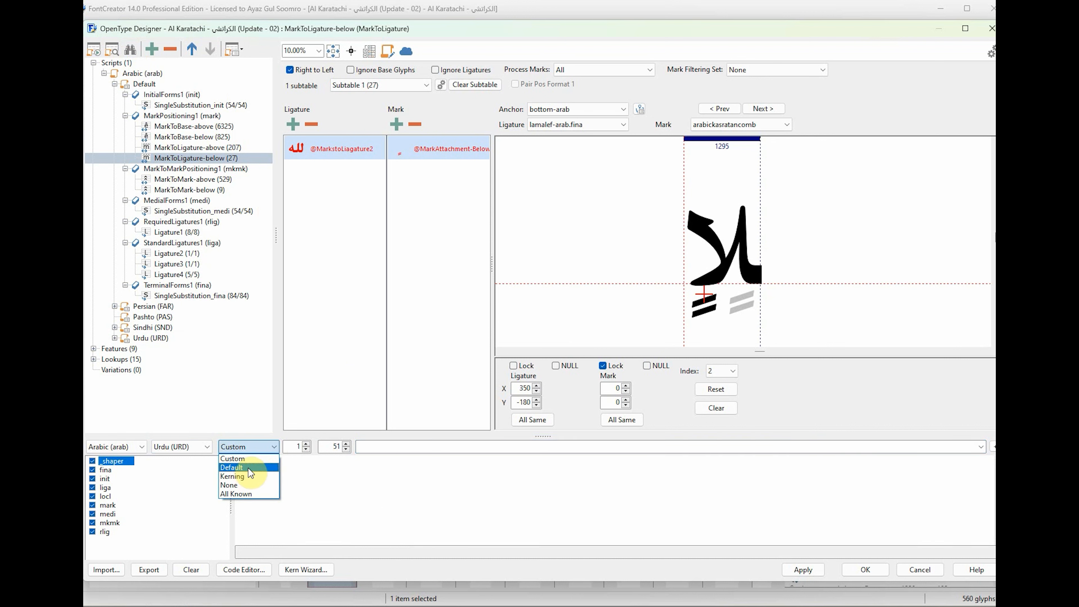
{"action": "left_click", "coordinate": [252, 506]}
{"action": "left_click", "coordinate": [394, 450]}
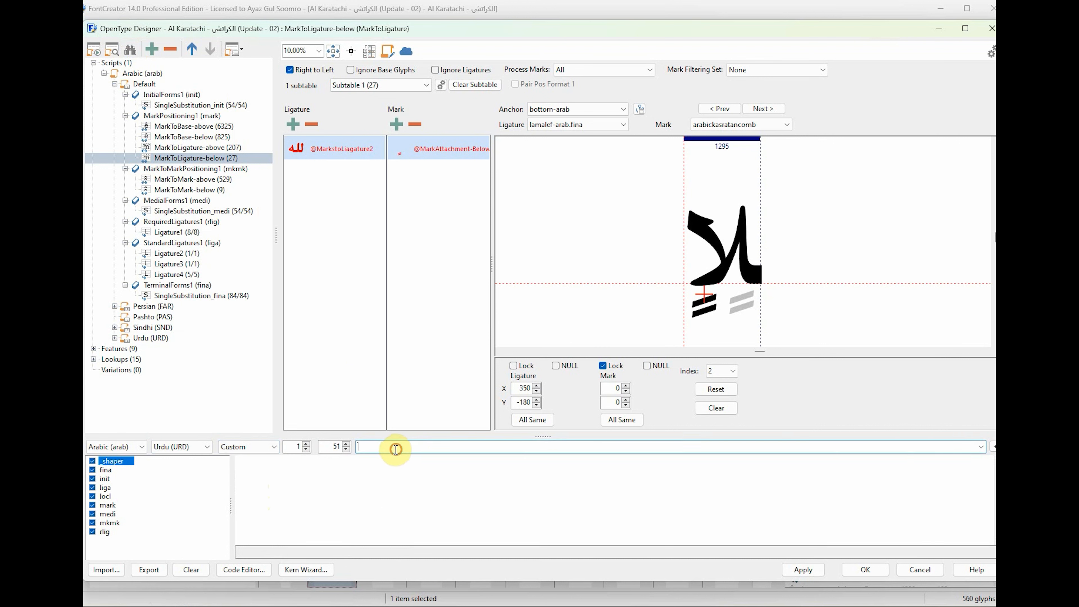
{"action": "left_click", "coordinate": [306, 444]}
{"action": "left_click", "coordinate": [306, 444]}
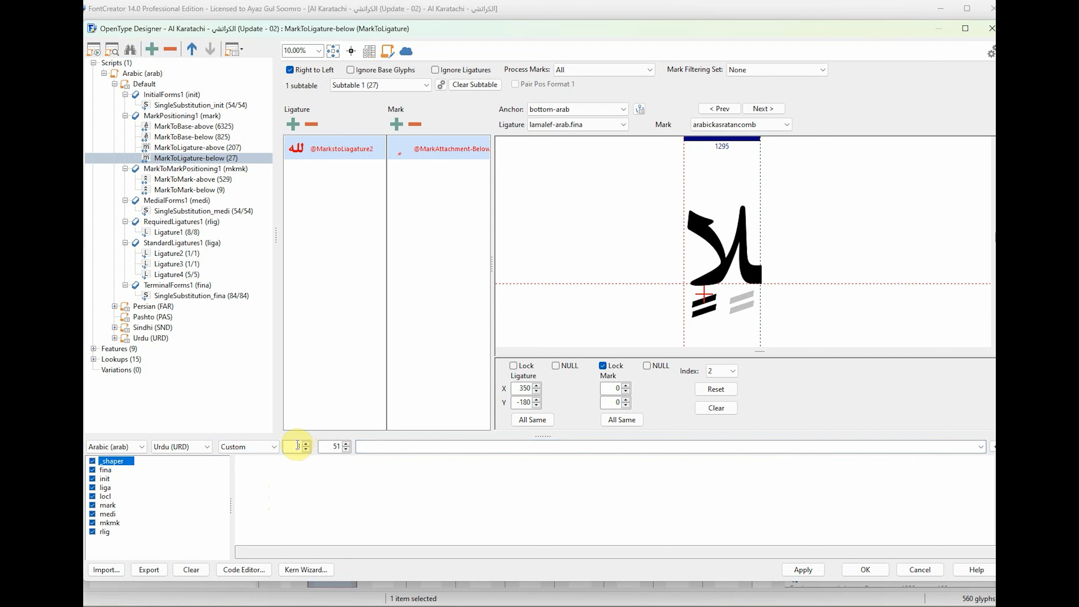
Step: Enter ہمْ with a sukun on the meem as the preview text to test its mark placement
{"action": "left_click", "coordinate": [381, 447]}
{"action": "type", "text": "ہم نے"}
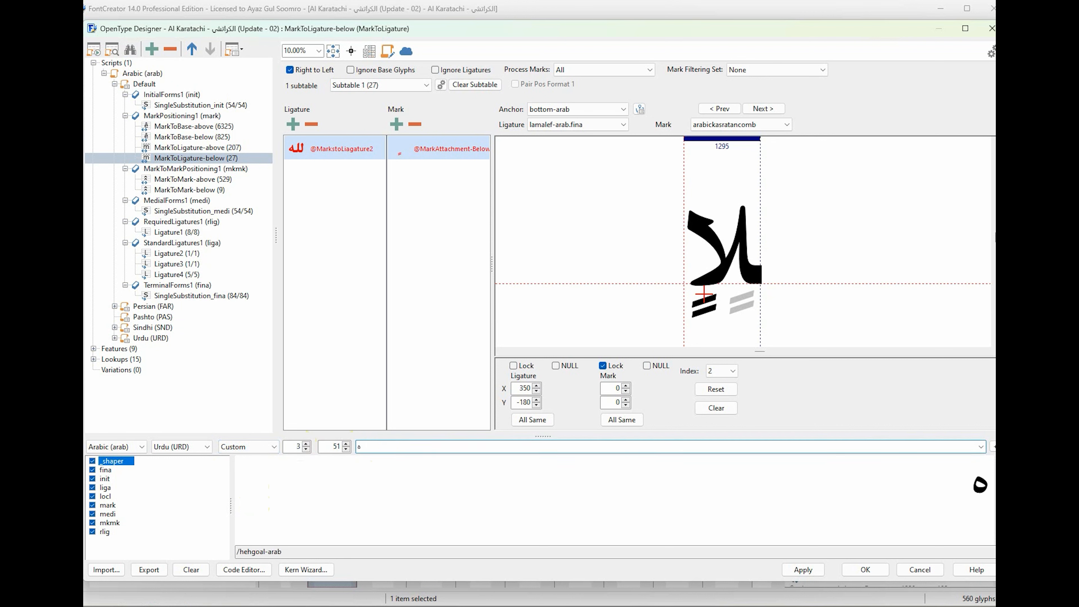
{"action": "key", "text": "BackSpace"}
{"action": "key", "text": "BackSpace"}
{"action": "key", "text": "BackSpace"}
{"action": "type", "text": "ْ"}
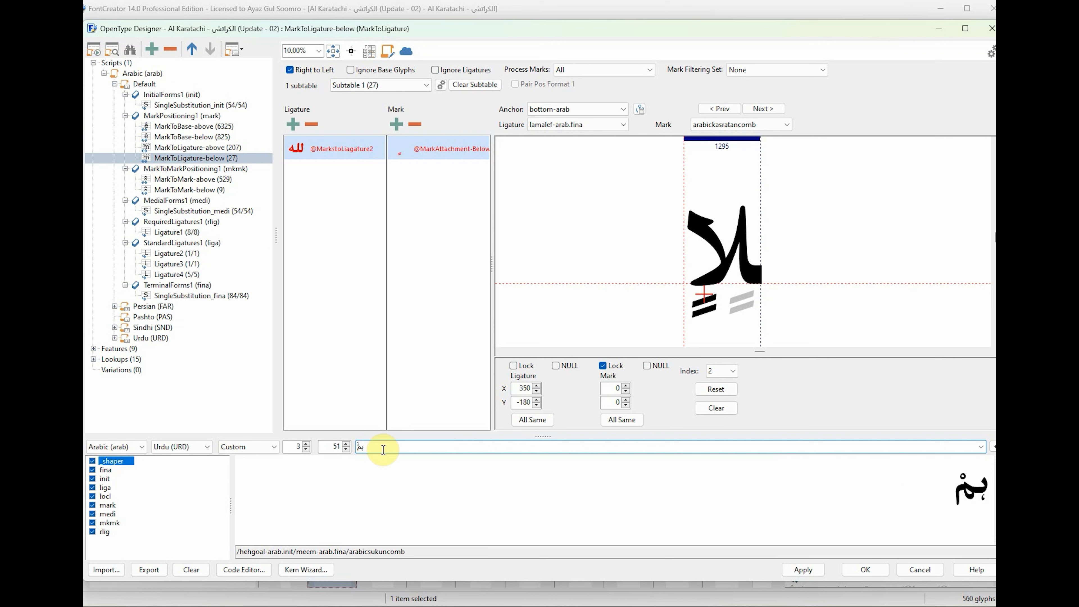
Step: Switch the preview script to Auto, and return it to Arabic (arab) with the Urdu (URD) language
{"action": "left_click", "coordinate": [141, 447]}
{"action": "left_click", "coordinate": [142, 447]}
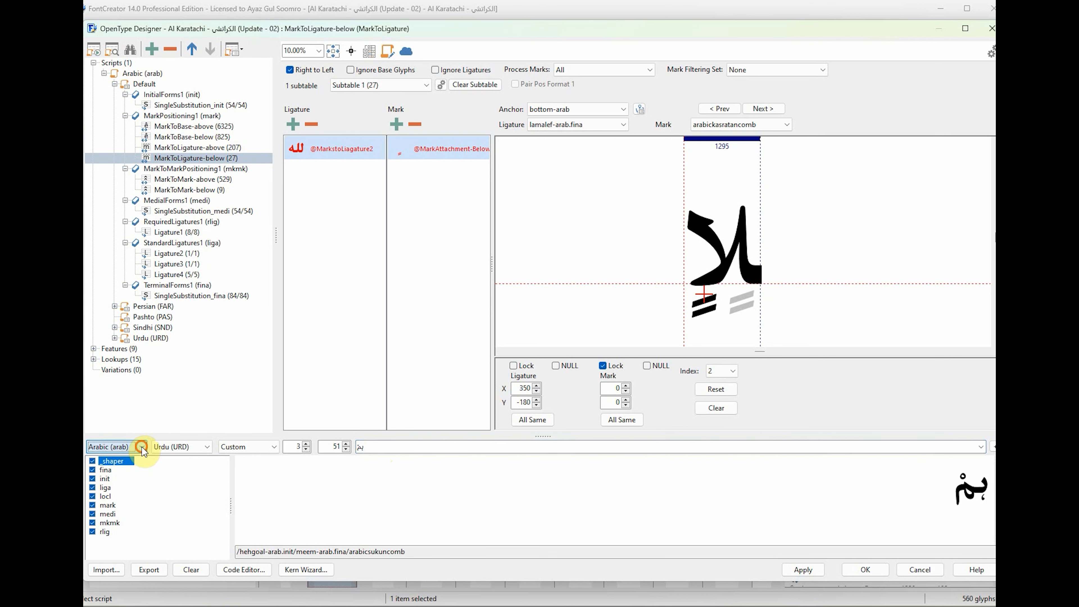
{"action": "left_click", "coordinate": [179, 445]}
{"action": "left_click", "coordinate": [139, 447]}
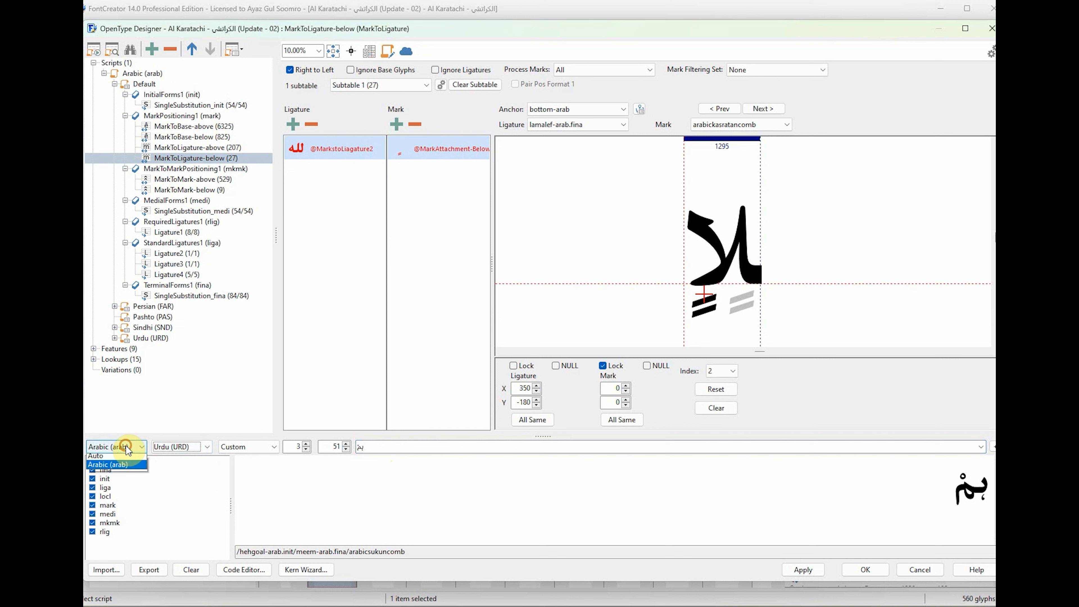
{"action": "left_click", "coordinate": [121, 463]}
{"action": "left_click", "coordinate": [107, 460]}
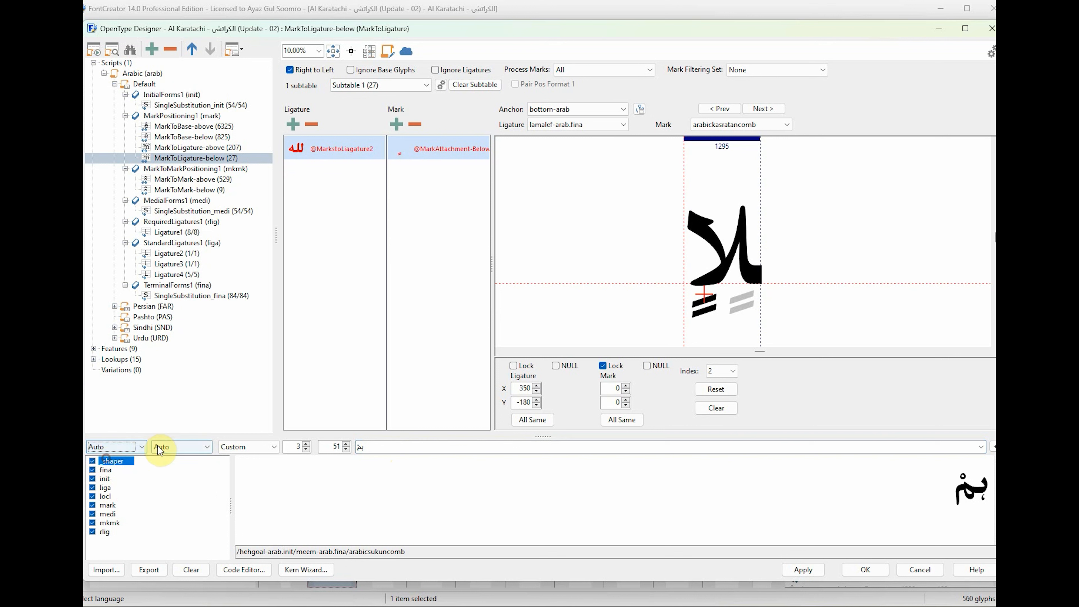
{"action": "left_click", "coordinate": [123, 448]}
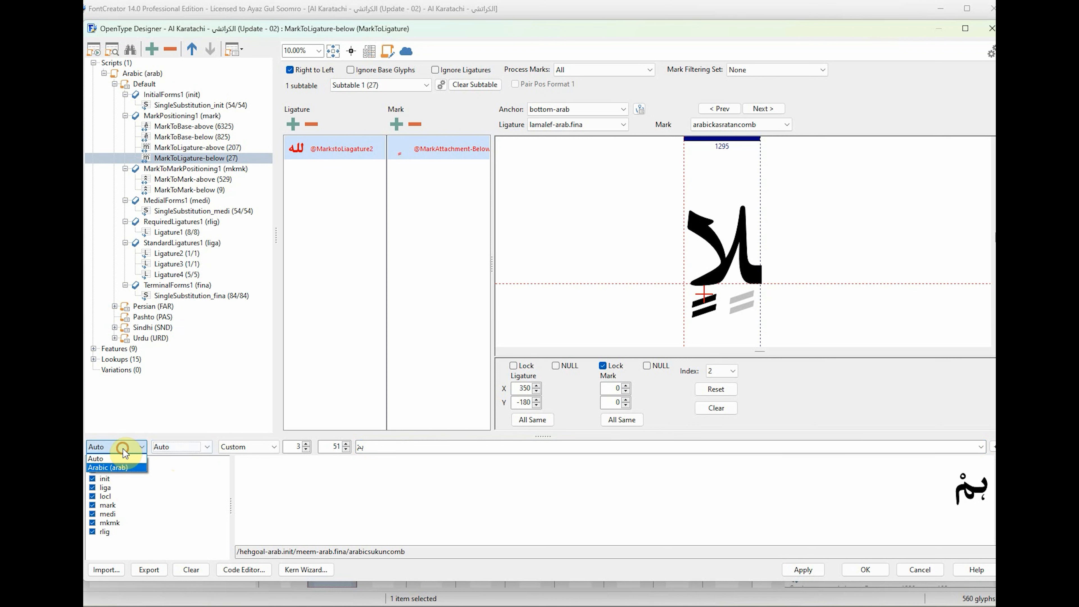
{"action": "left_click", "coordinate": [121, 467]}
{"action": "left_click", "coordinate": [183, 445]}
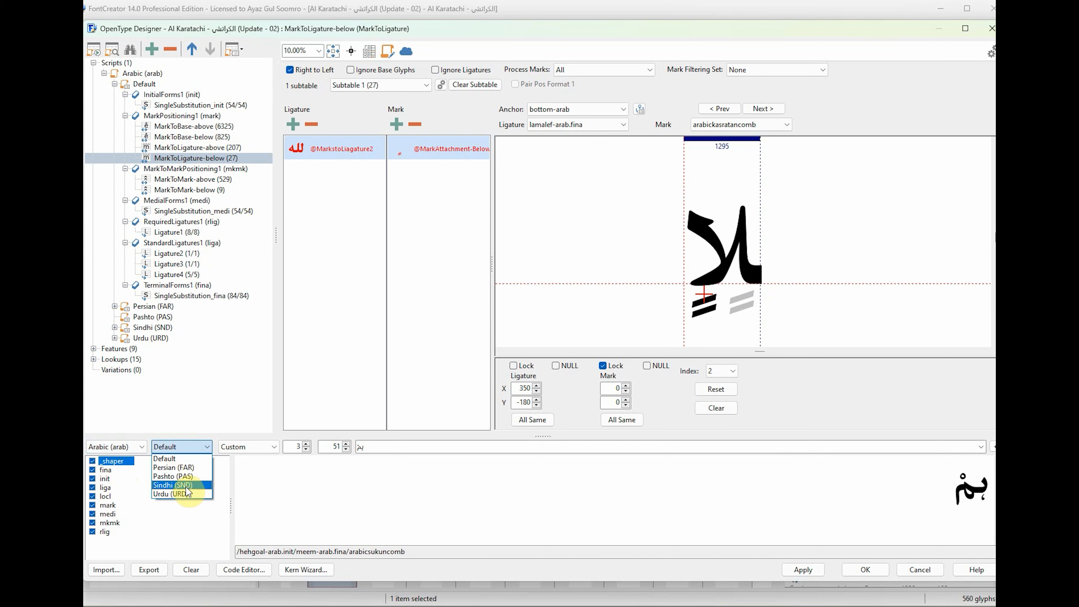
{"action": "left_click", "coordinate": [178, 494]}
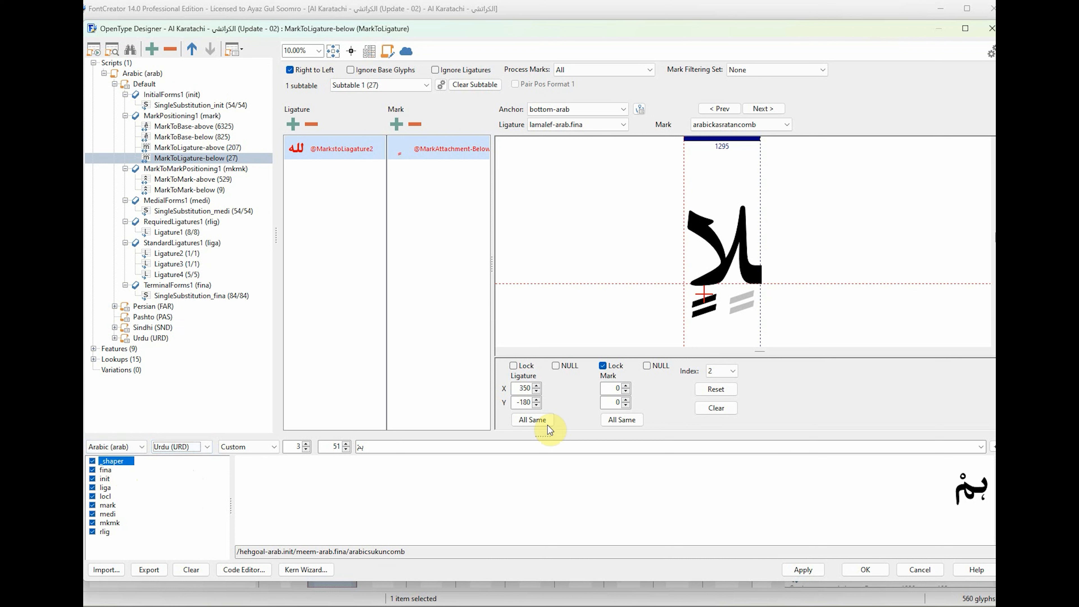
Step: Replace the preview text with the Urdu phrase کیا آپْ نے to test its shaping and sukun placement
{"action": "double_click", "coordinate": [394, 447]}
{"action": "key", "text": "BackSpace"}
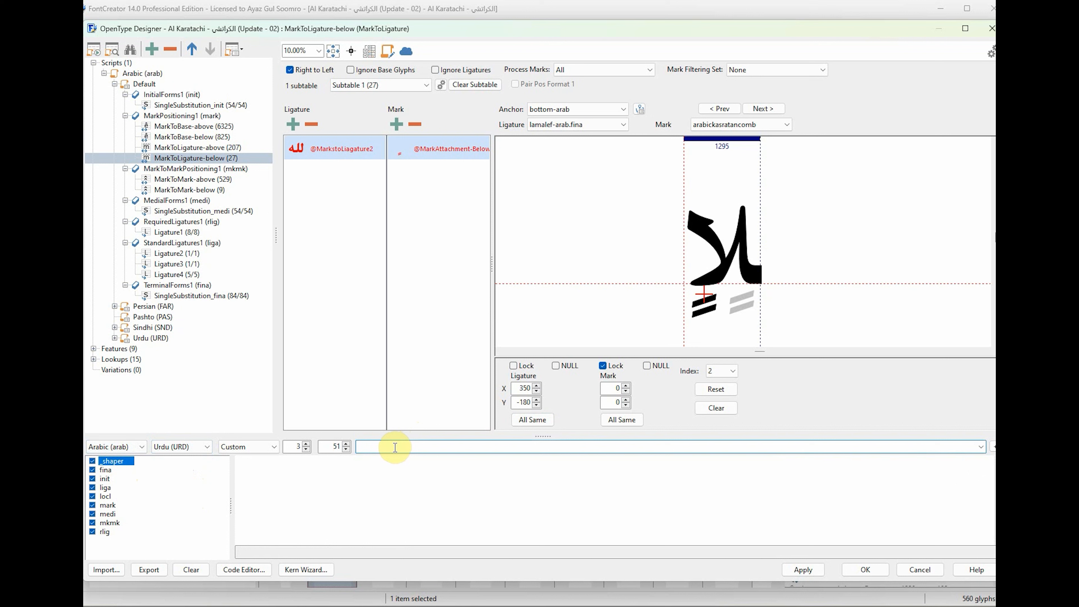
{"action": "type", "text": "ك"}
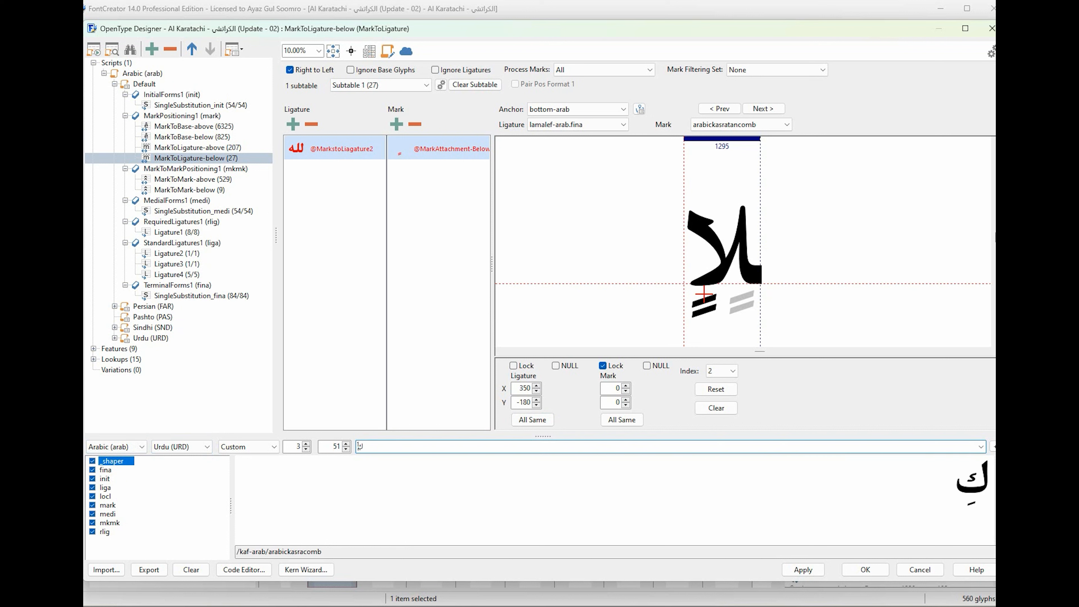
{"action": "type", "text": "یاق"}
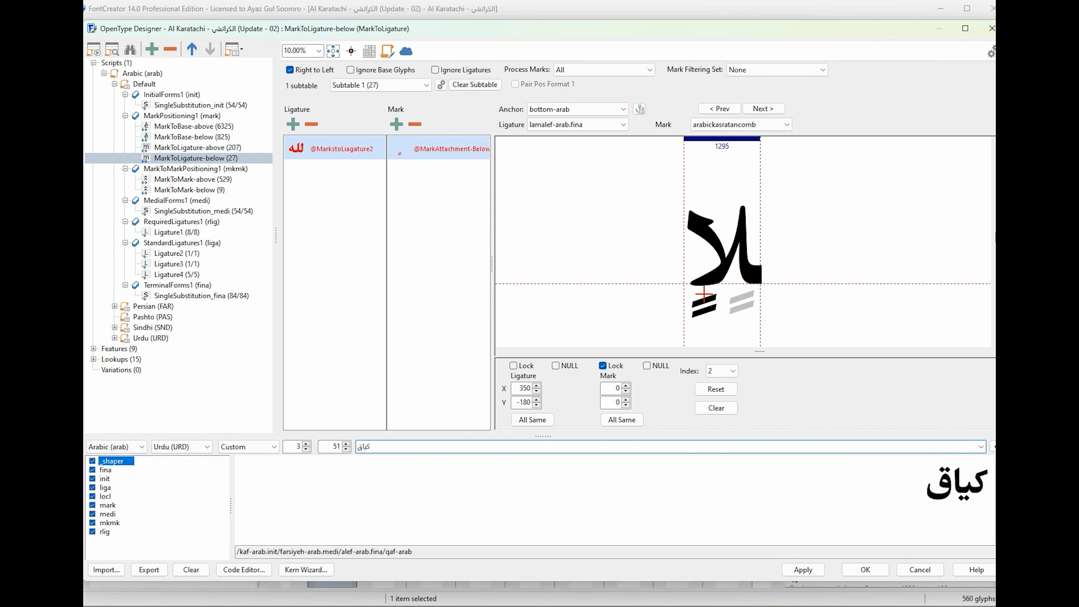
{"action": "key", "text": "BackSpace"}
{"action": "type", "text": "آپ"}
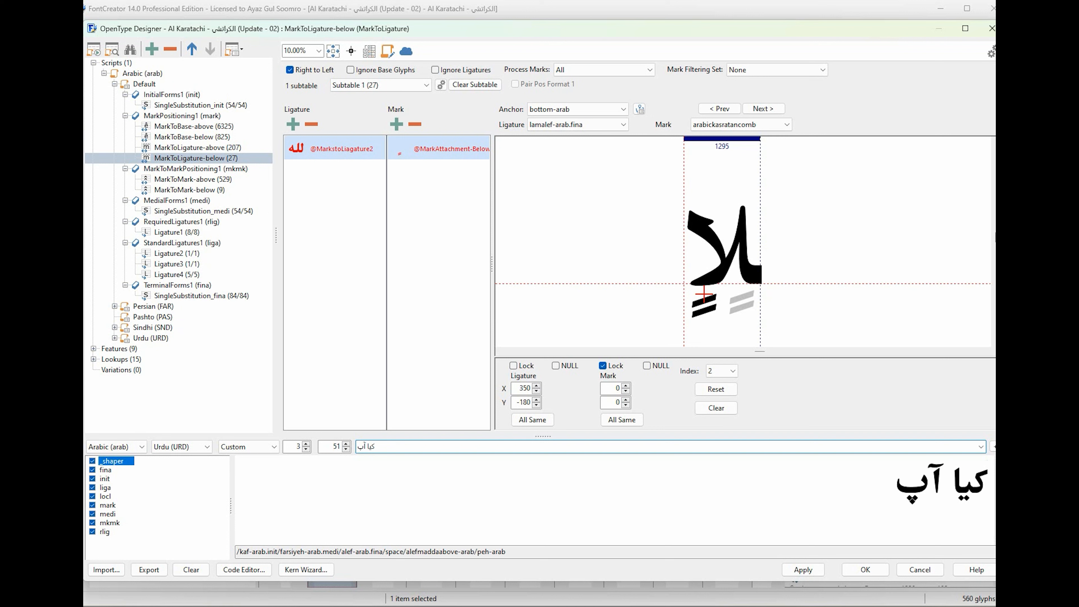
{"action": "type", "text": "ْ نے"}
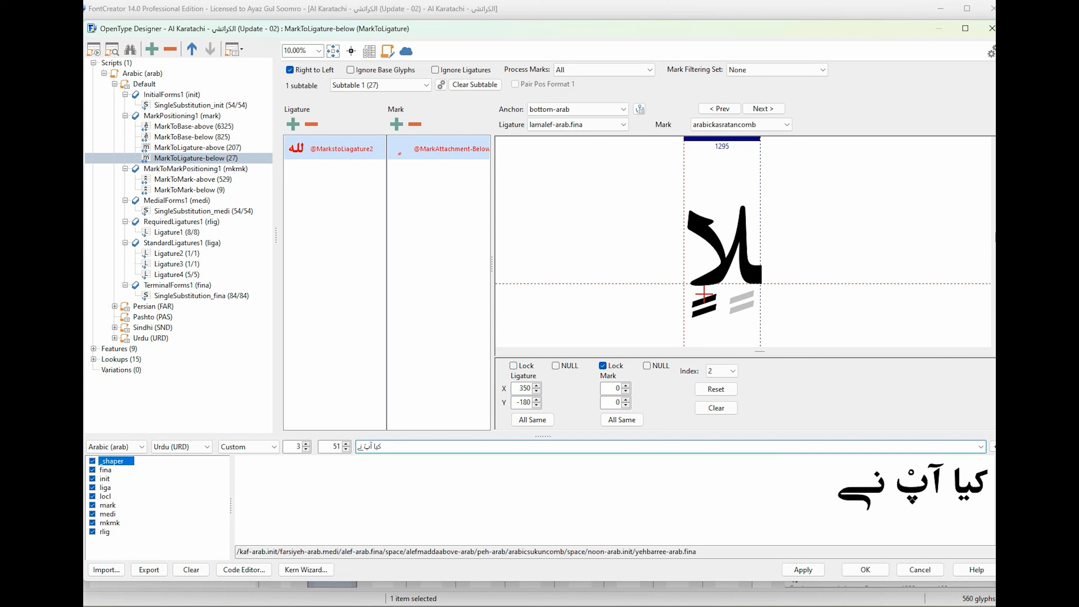
Step: Compare the Kerning, None and Custom feature sets on the preview text, and set the feature set to Default
{"action": "left_click", "coordinate": [276, 446]}
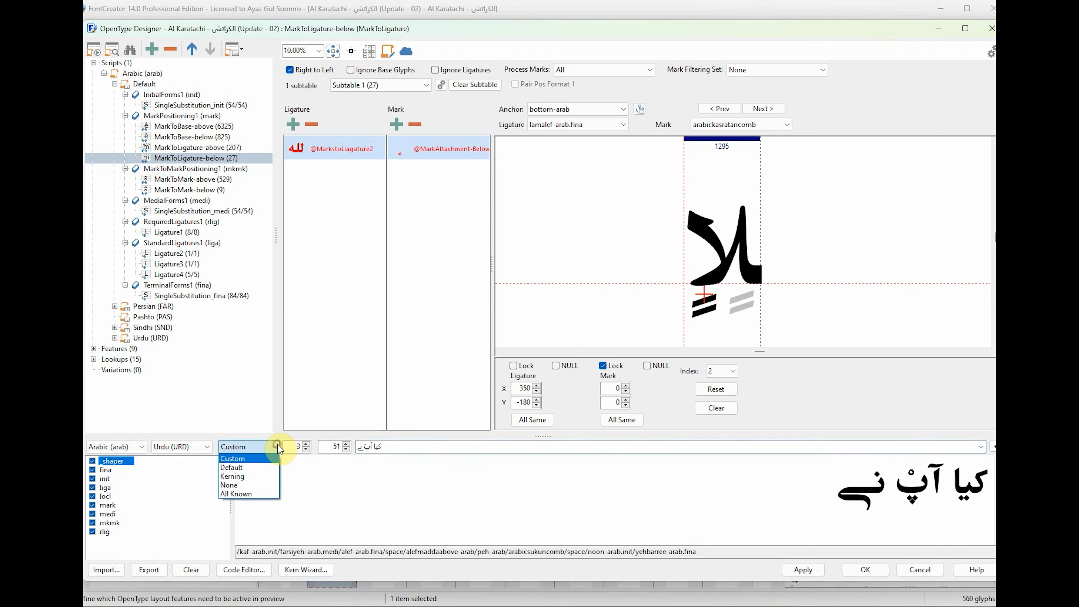
{"action": "left_click", "coordinate": [243, 467]}
{"action": "left_click", "coordinate": [276, 446]}
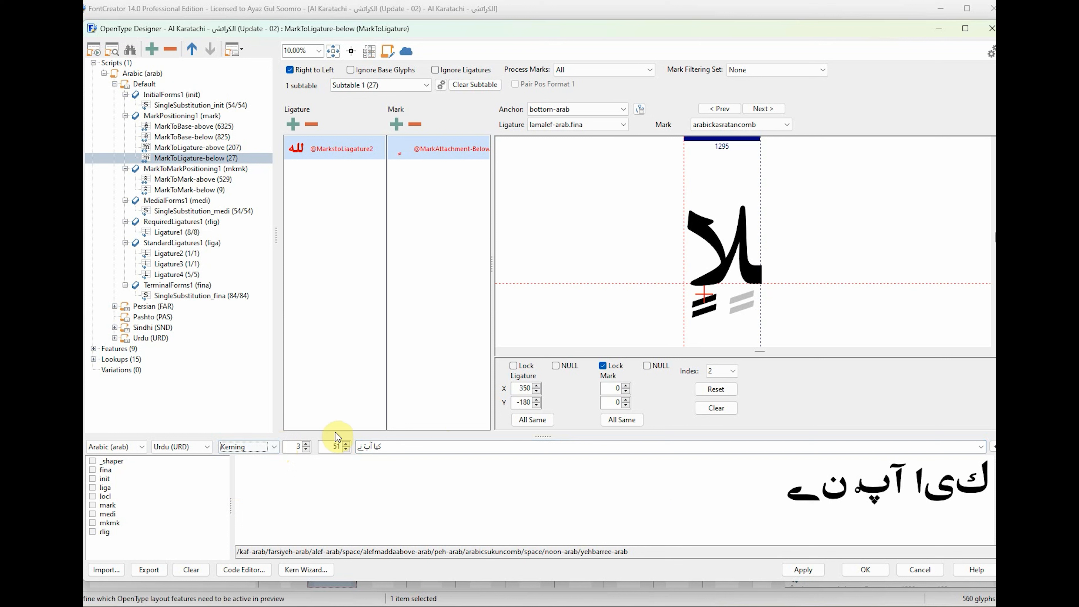
{"action": "left_click", "coordinate": [274, 446]}
{"action": "left_click", "coordinate": [229, 485]}
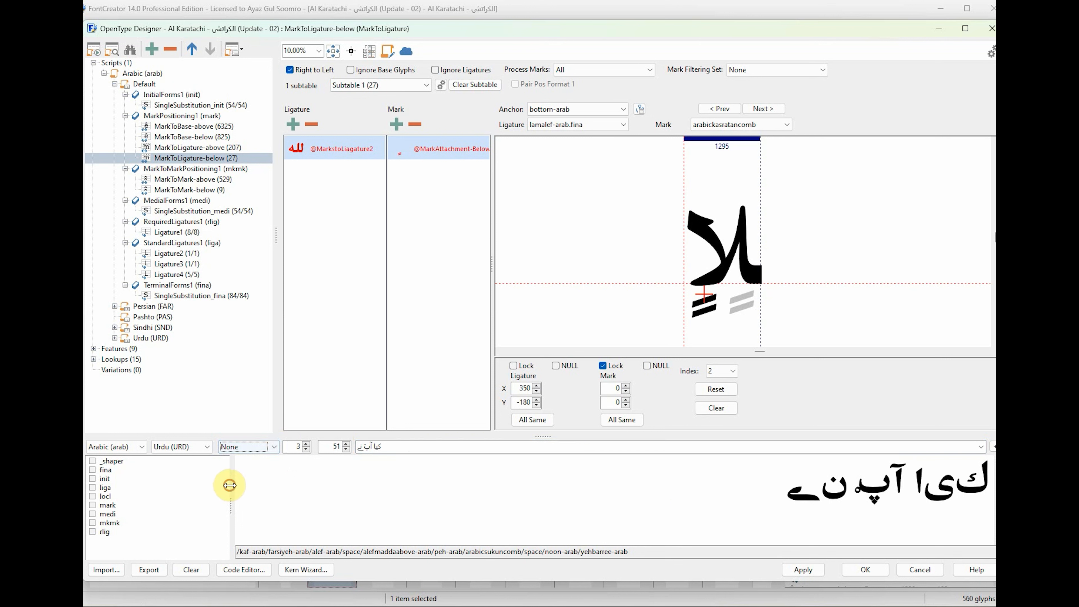
{"action": "left_click", "coordinate": [249, 448]}
{"action": "left_click", "coordinate": [244, 460]}
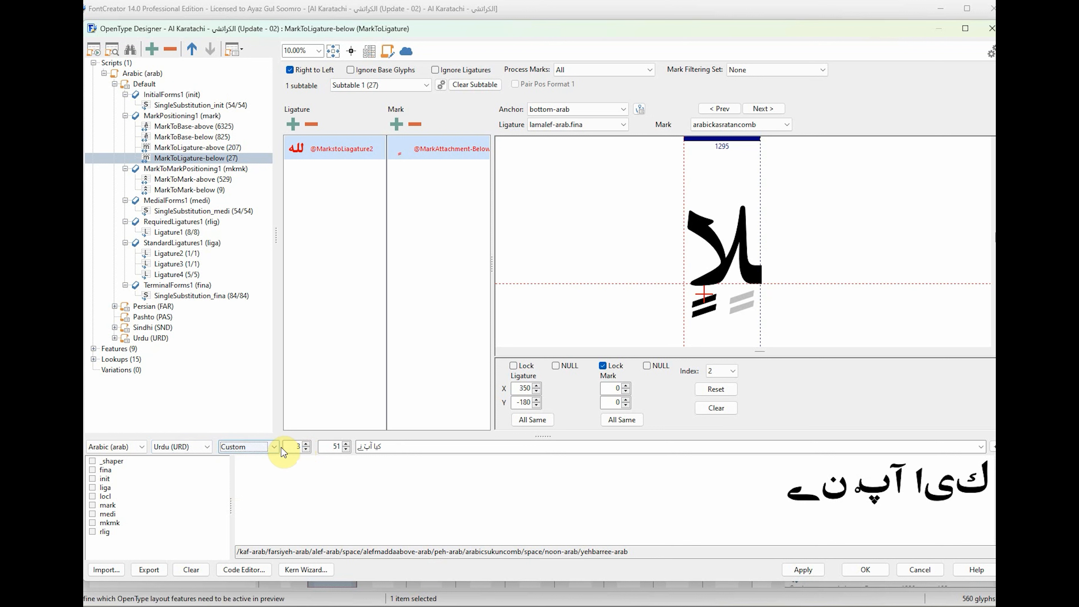
{"action": "left_click", "coordinate": [272, 446]}
{"action": "left_click", "coordinate": [244, 468]}
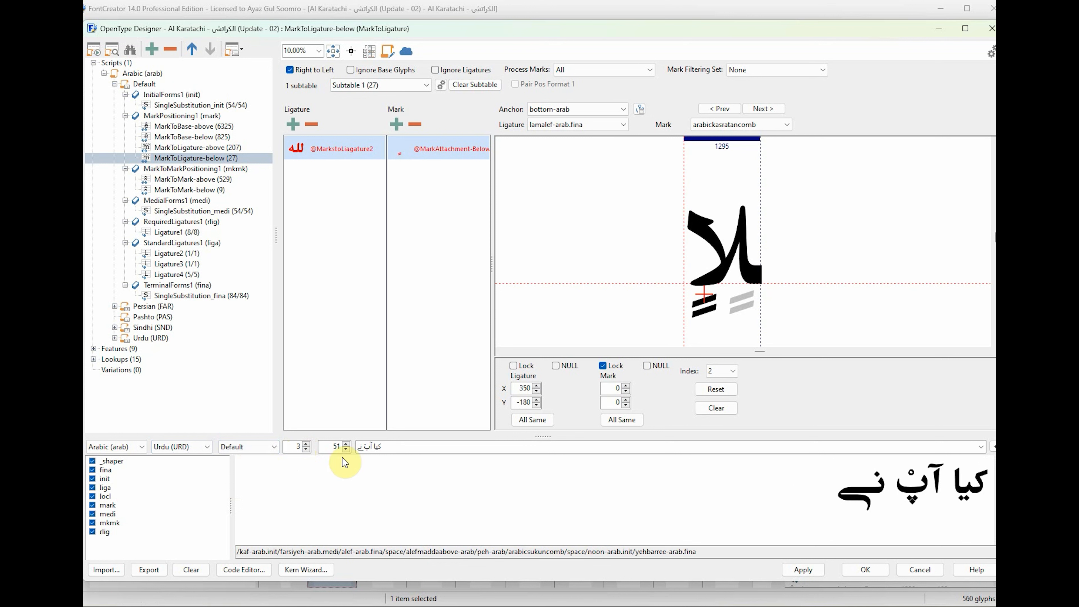
Step: Apply the current OpenType layout settings to the font
{"action": "double_click", "coordinate": [296, 447]}
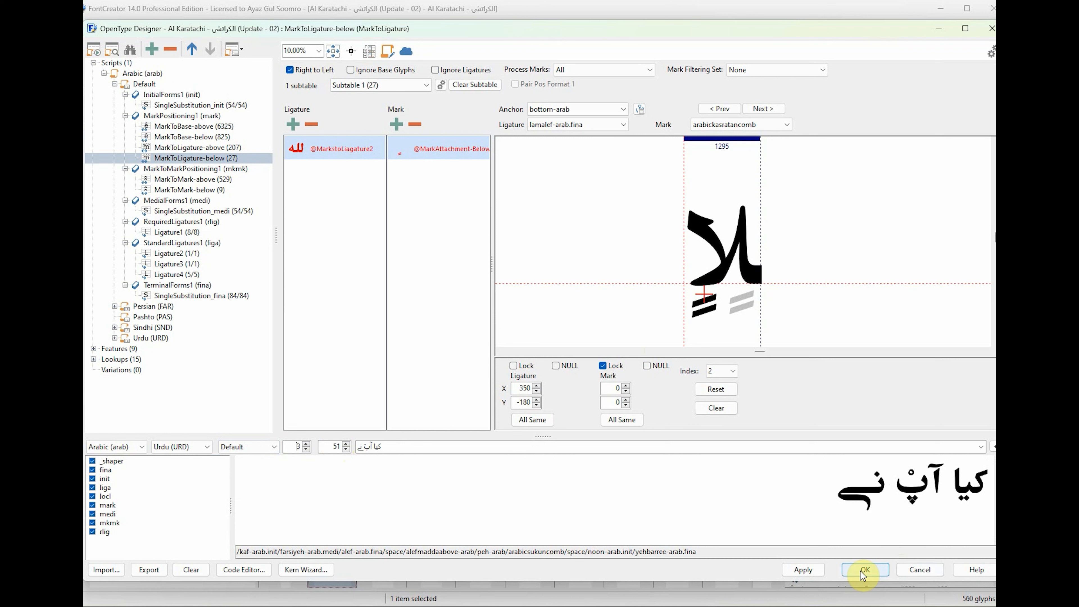
{"action": "left_click", "coordinate": [823, 572]}
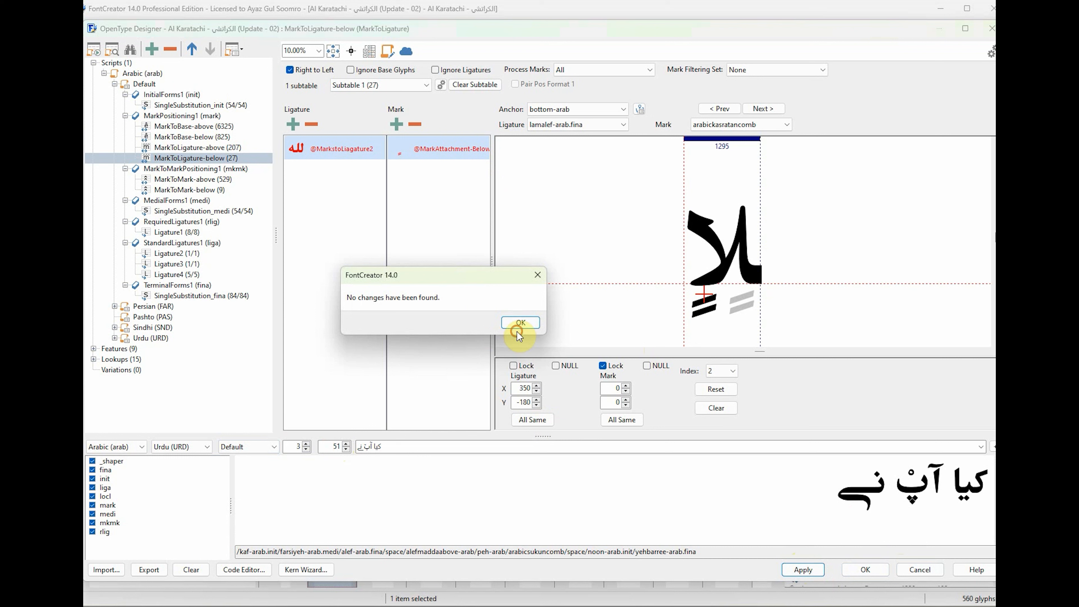
Step: Dismiss the notice and clear the Urdu phrase from the preview text
{"action": "left_click", "coordinate": [520, 324]}
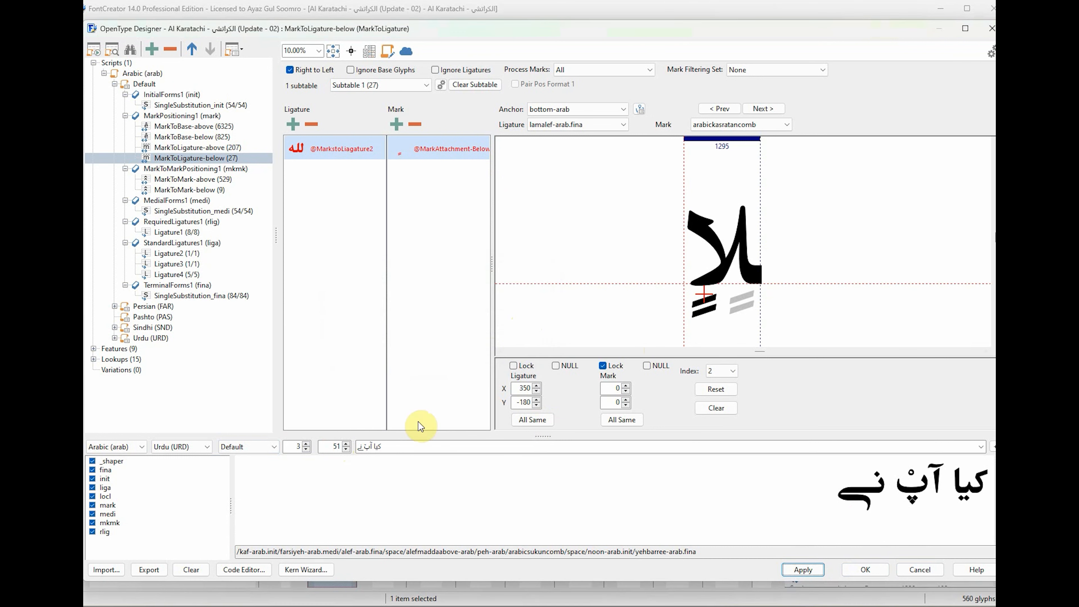
{"action": "left_click", "coordinate": [409, 452]}
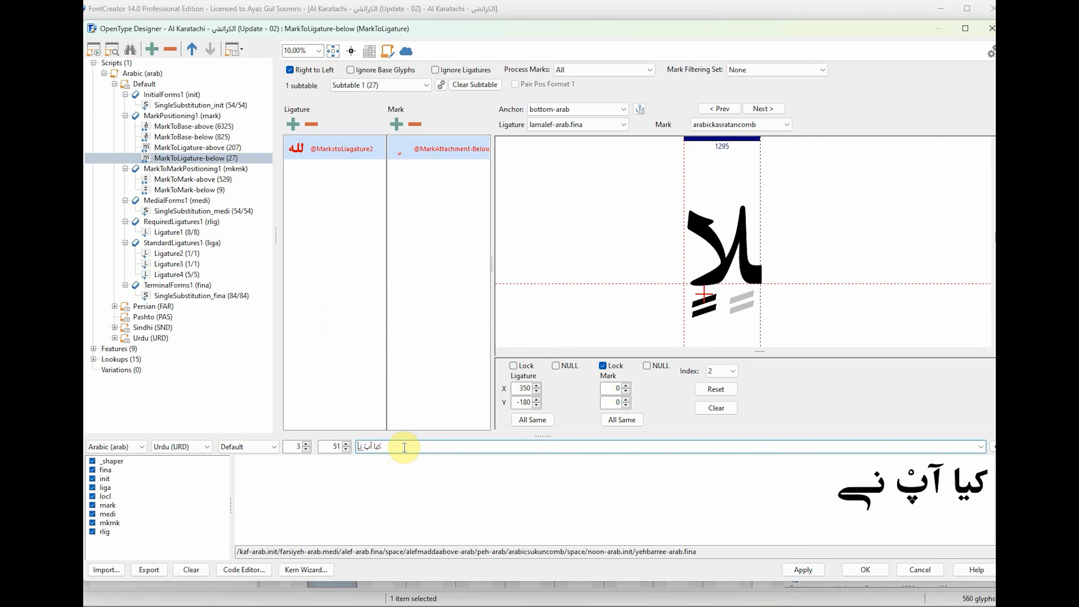
{"action": "key", "text": "BackSpace"}
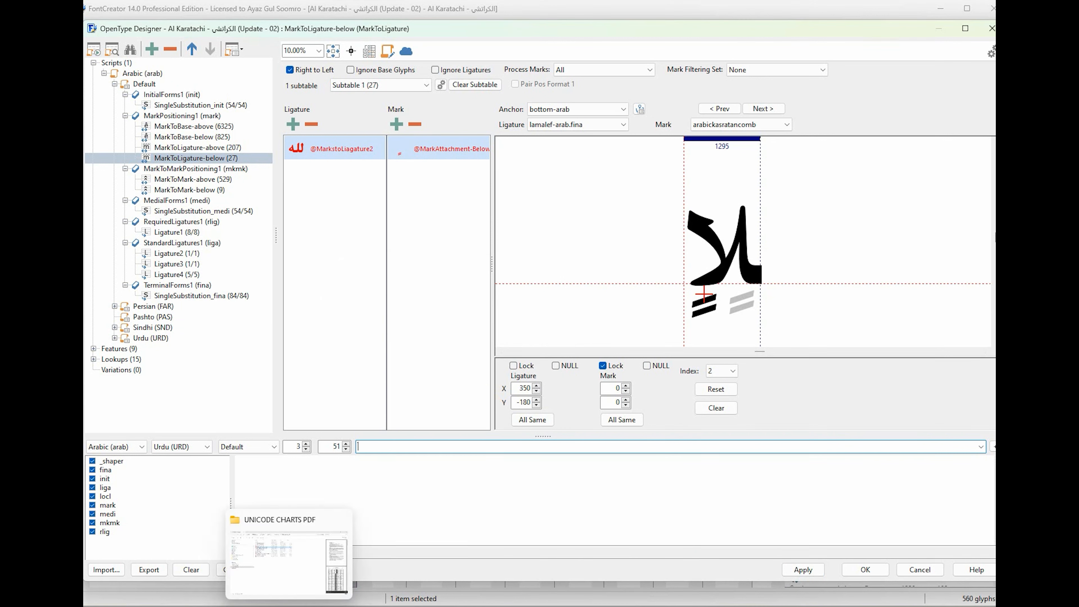
Step: Switch to the browser showing the karachvi.com Quran translation page
{"action": "right_click", "coordinate": [268, 601]}
{"action": "left_click", "coordinate": [251, 590]}
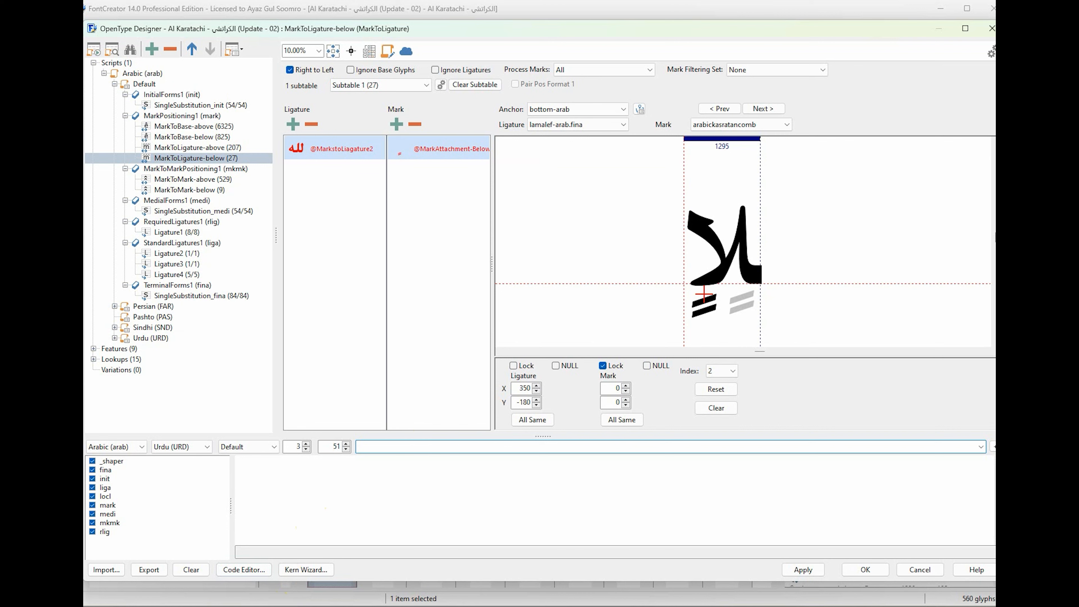
{"action": "left_click", "coordinate": [282, 606]}
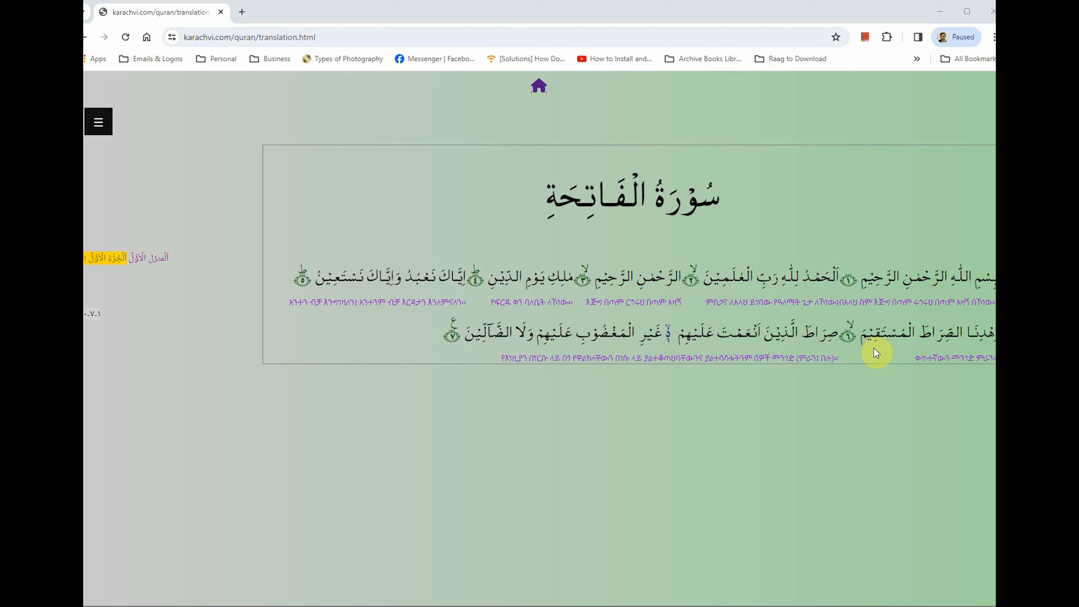
{"action": "left_click_drag", "start_coordinate": [849, 300], "coordinate": [938, 303]}
{"action": "left_click", "coordinate": [963, 302]}
{"action": "left_click", "coordinate": [963, 302]}
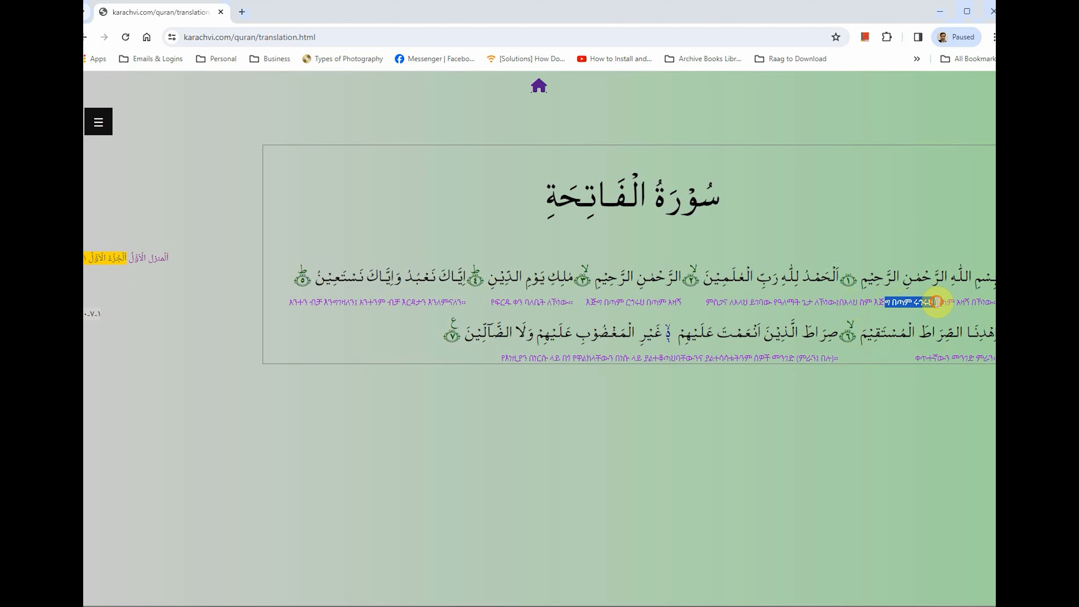
{"action": "left_click", "coordinate": [938, 302]}
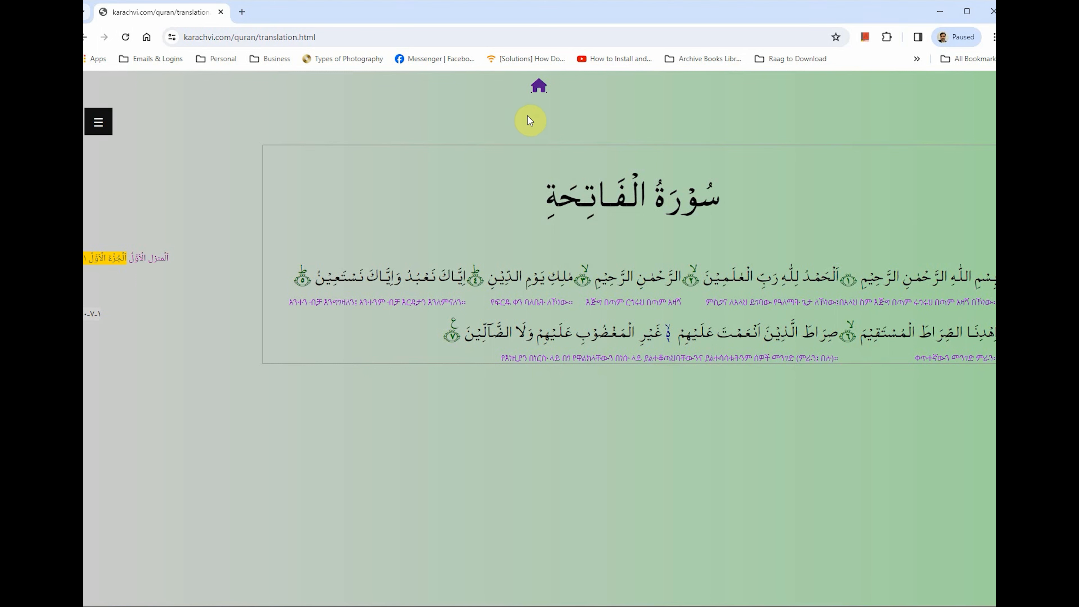
Step: From the site's home page, open the Pakistani and Indian mushaf under the Quranic mushafs and go to surah 1, Al-Fatihah
{"action": "left_click", "coordinate": [540, 87]}
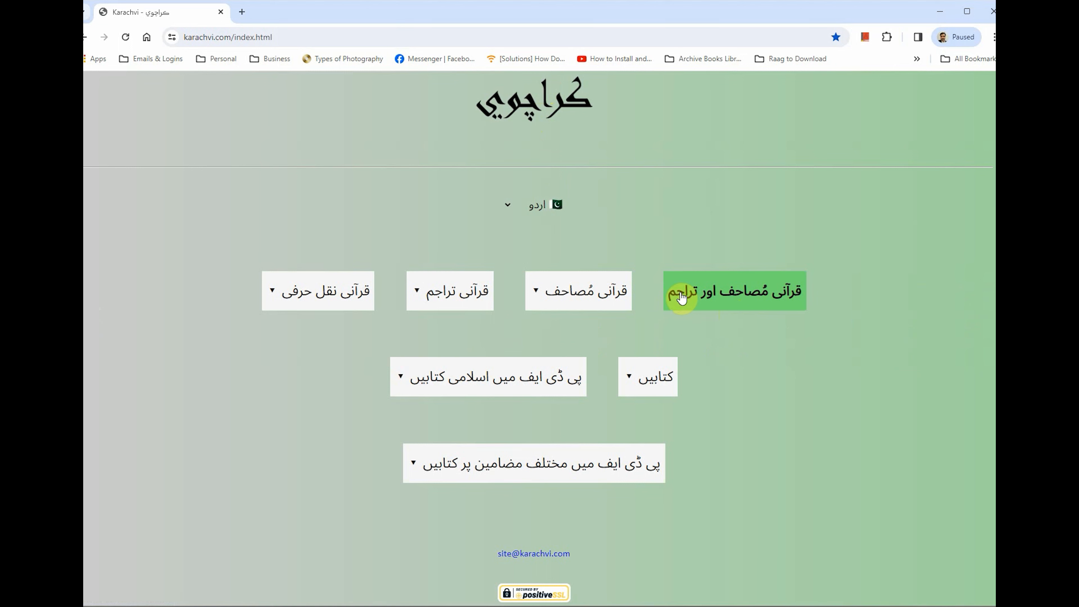
{"action": "left_click", "coordinate": [699, 304]}
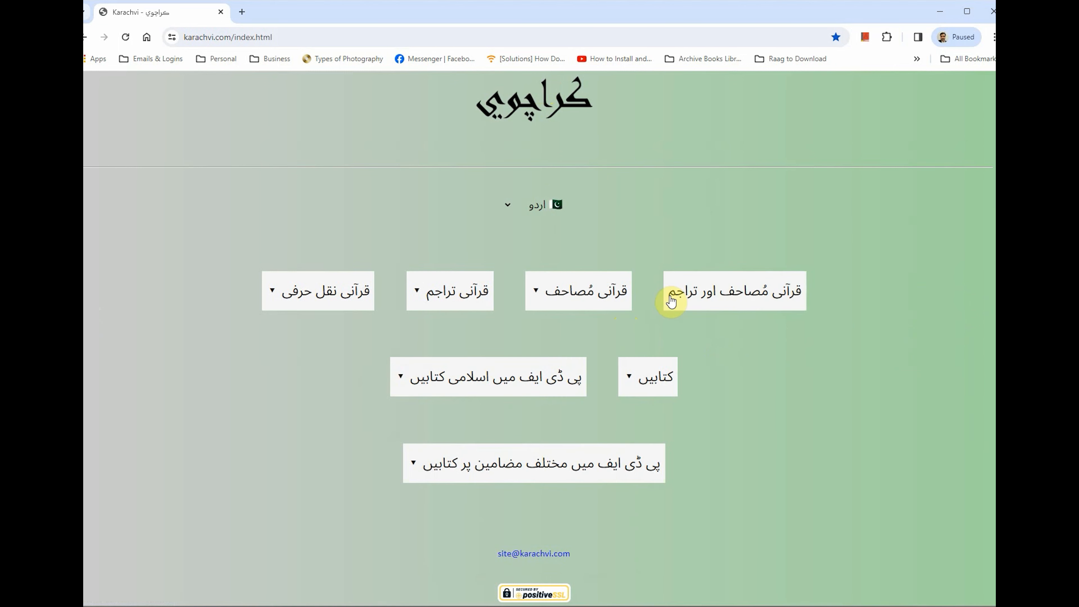
{"action": "mouse_move", "coordinate": [598, 295]}
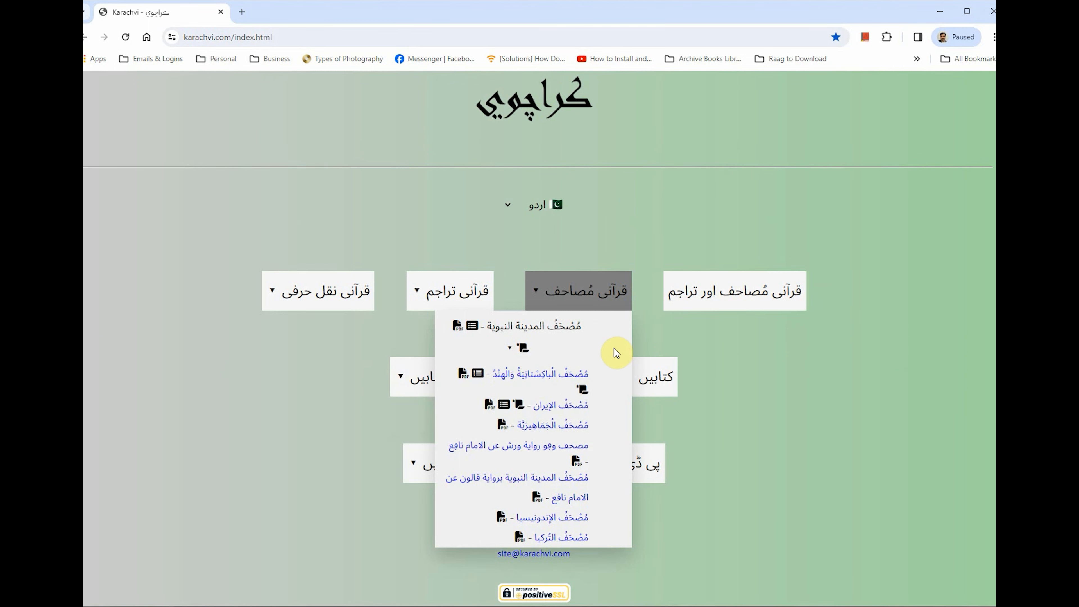
{"action": "left_click", "coordinate": [571, 376]}
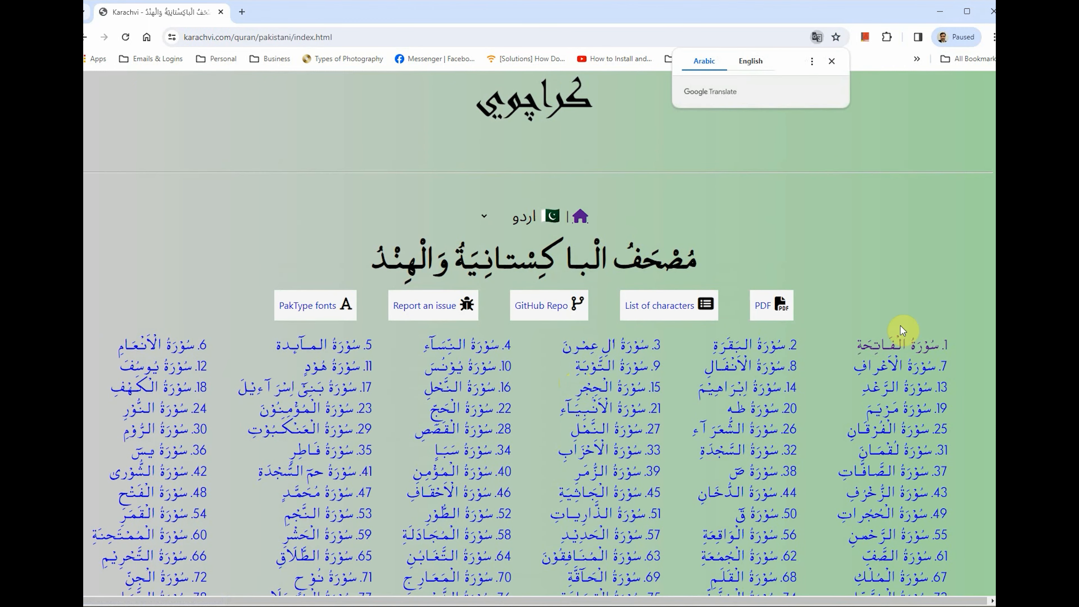
{"action": "left_click", "coordinate": [914, 346]}
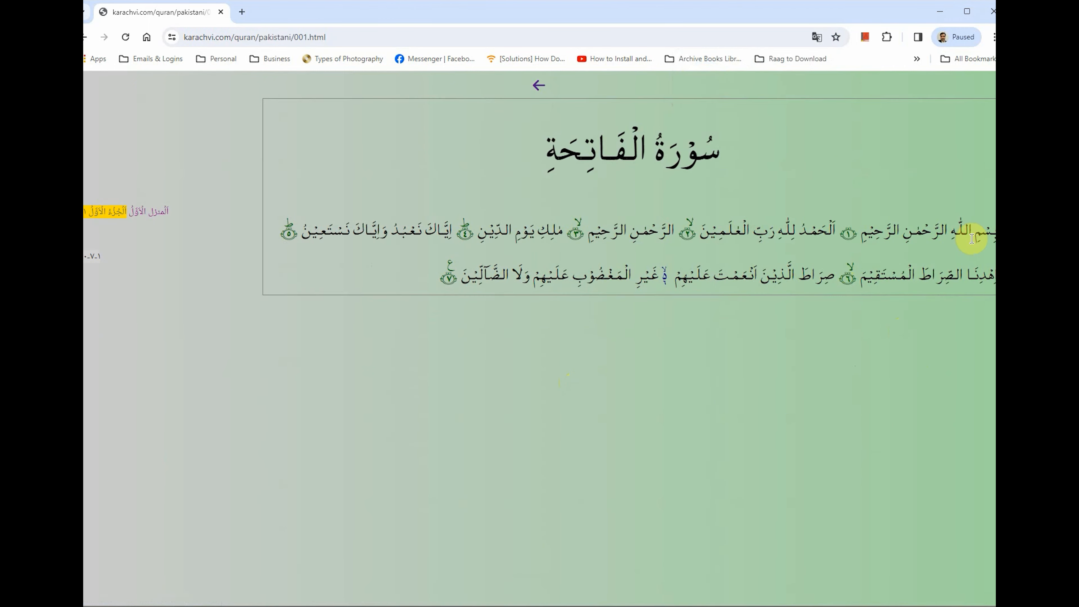
Step: Copy the verse بِسْمِ اللّٰهِ الرَّحْمٰنِ الرَّحِيْمِ without its end marker and paste it into FontCreator's preview text
{"action": "left_click_drag", "start_coordinate": [985, 236], "coordinate": [877, 238]}
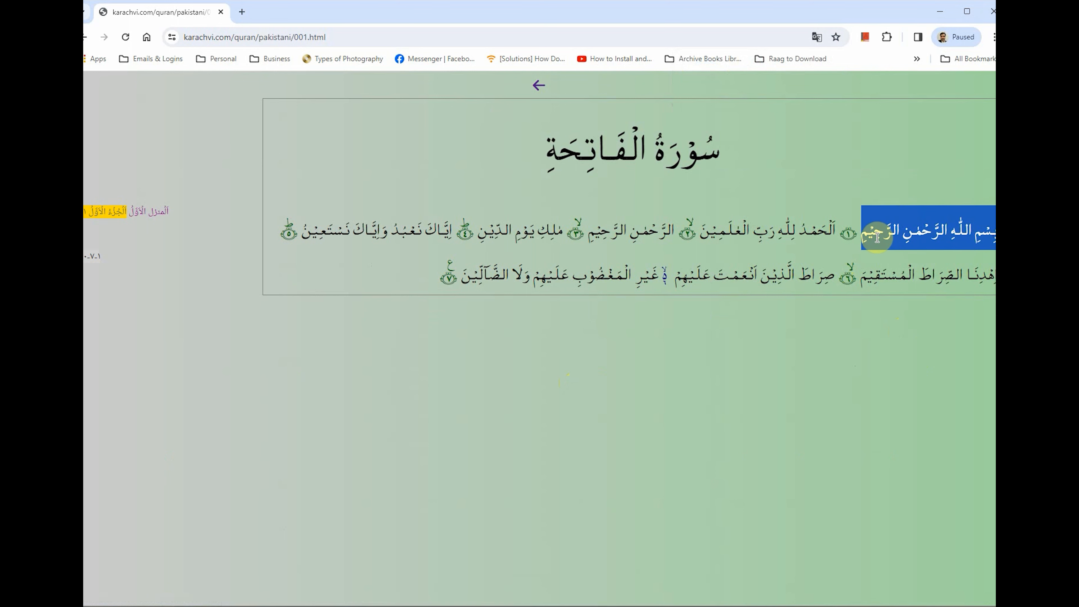
{"action": "right_click", "coordinate": [911, 235]}
{"action": "left_click", "coordinate": [827, 251]}
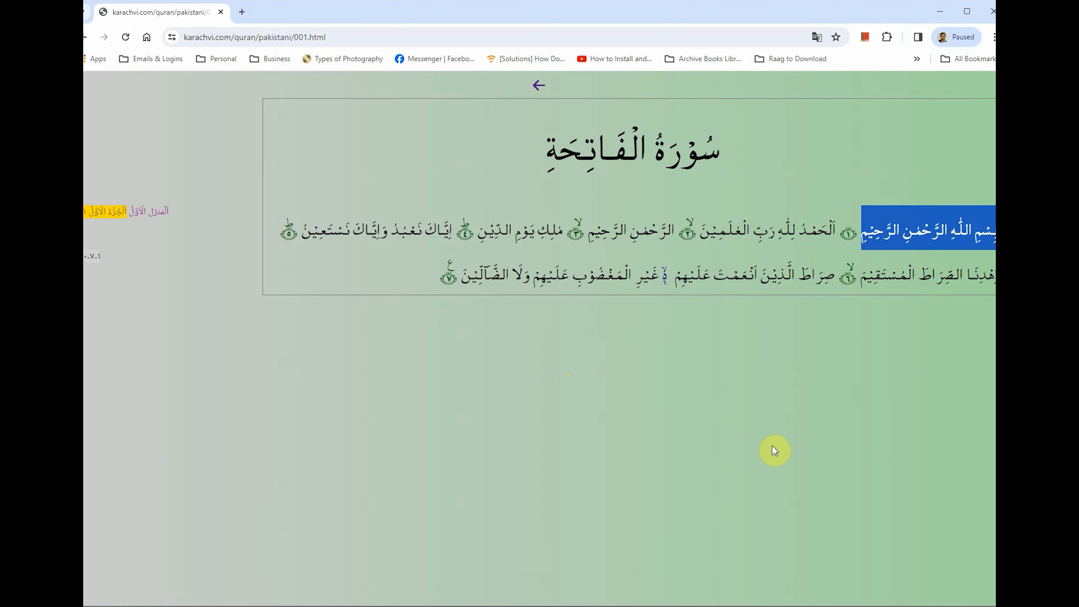
{"action": "left_click", "coordinate": [366, 605]}
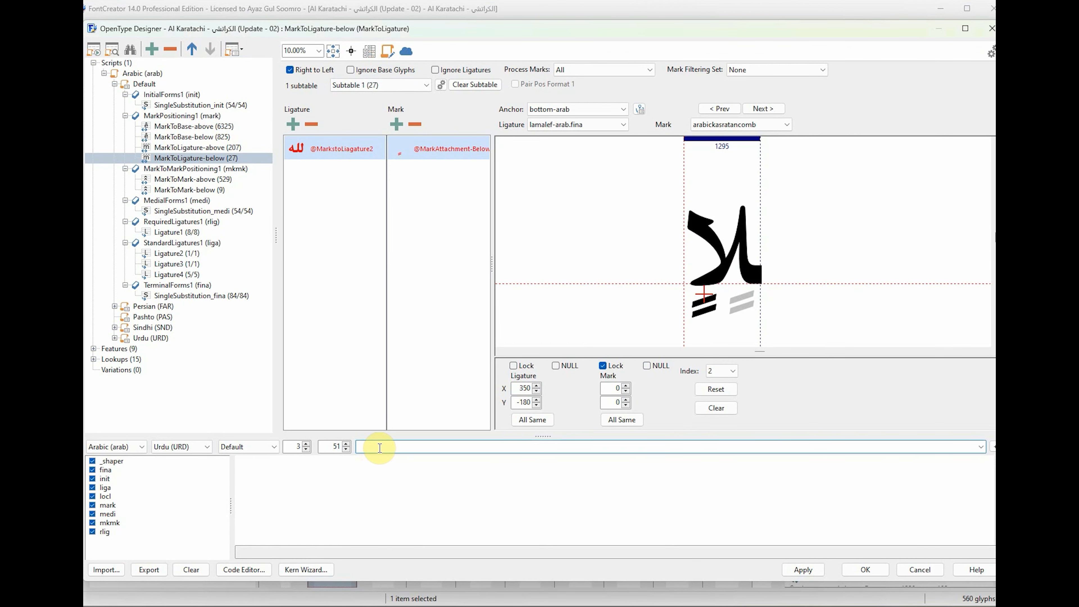
{"action": "key", "text": "ctrl+v"}
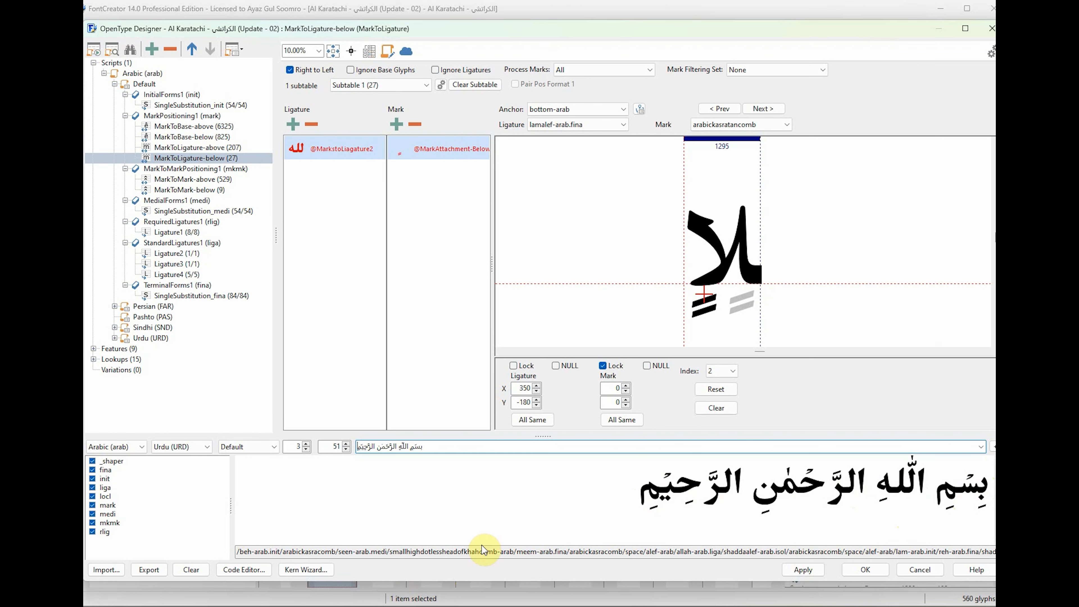
Step: Return to the surah page in the browser and try selecting the second verse's end marker
{"action": "key", "text": "alt+Tab"}
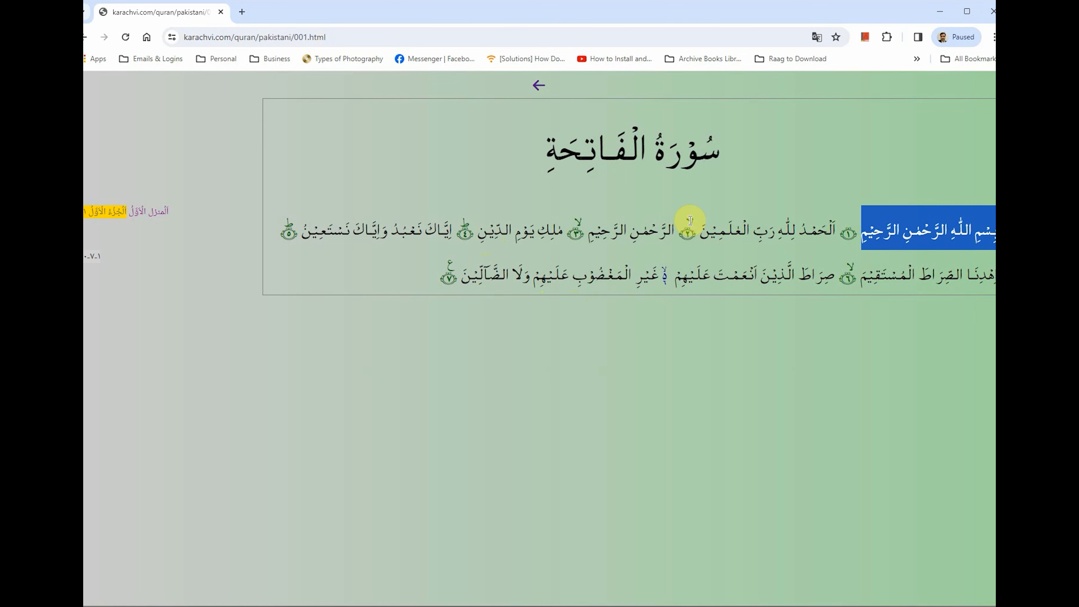
{"action": "left_click_drag", "start_coordinate": [717, 233], "coordinate": [679, 233]}
{"action": "left_click", "coordinate": [671, 234]}
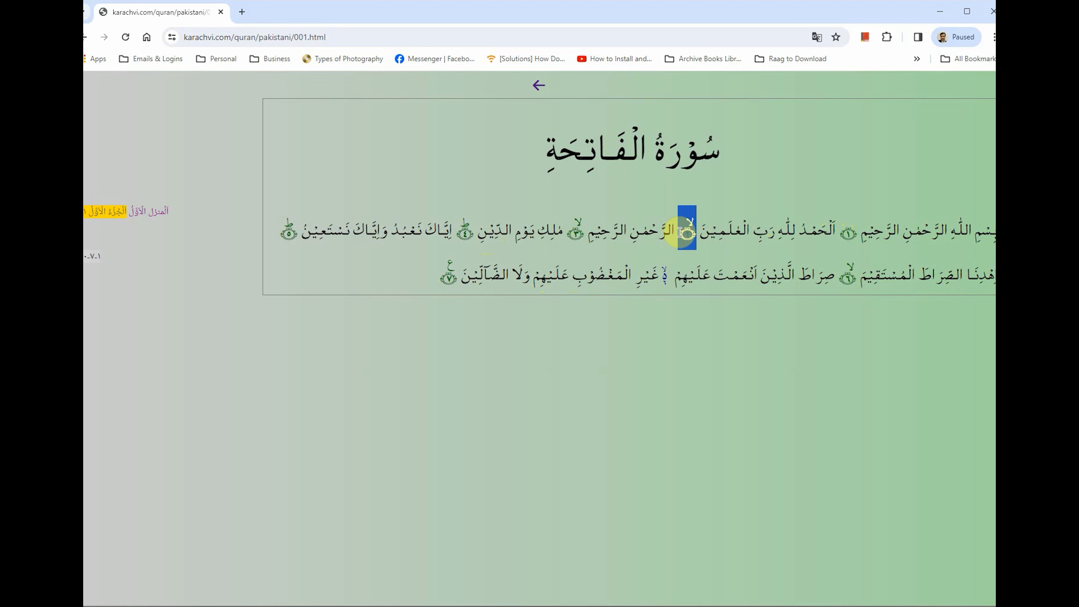
{"action": "left_click", "coordinate": [696, 232]}
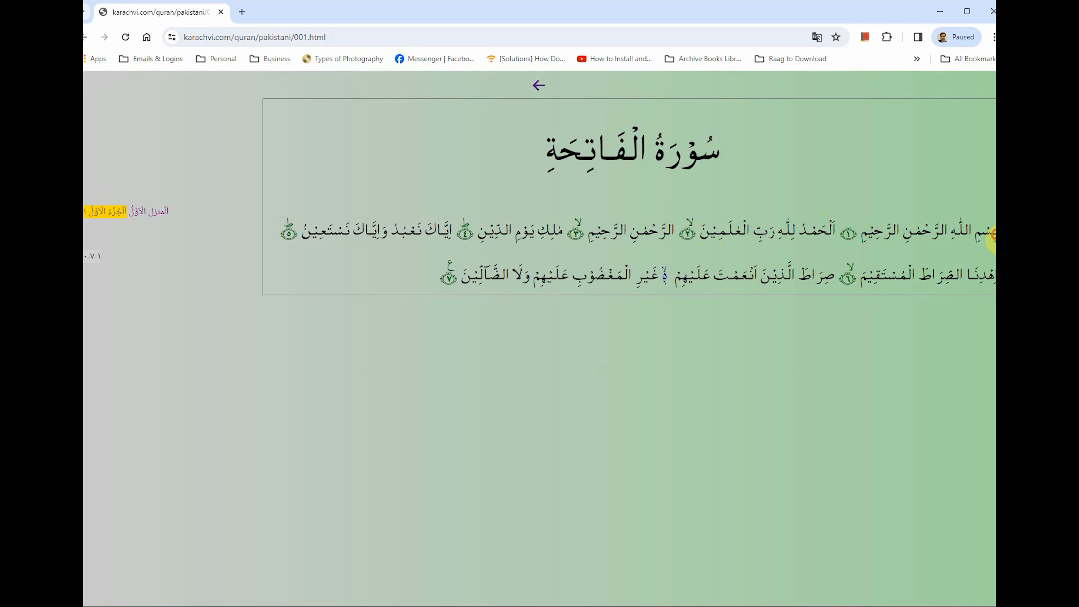
Step: Copy the first verse together with its end marker and replace FontCreator's preview text with it
{"action": "left_click_drag", "start_coordinate": [993, 233], "coordinate": [838, 239]}
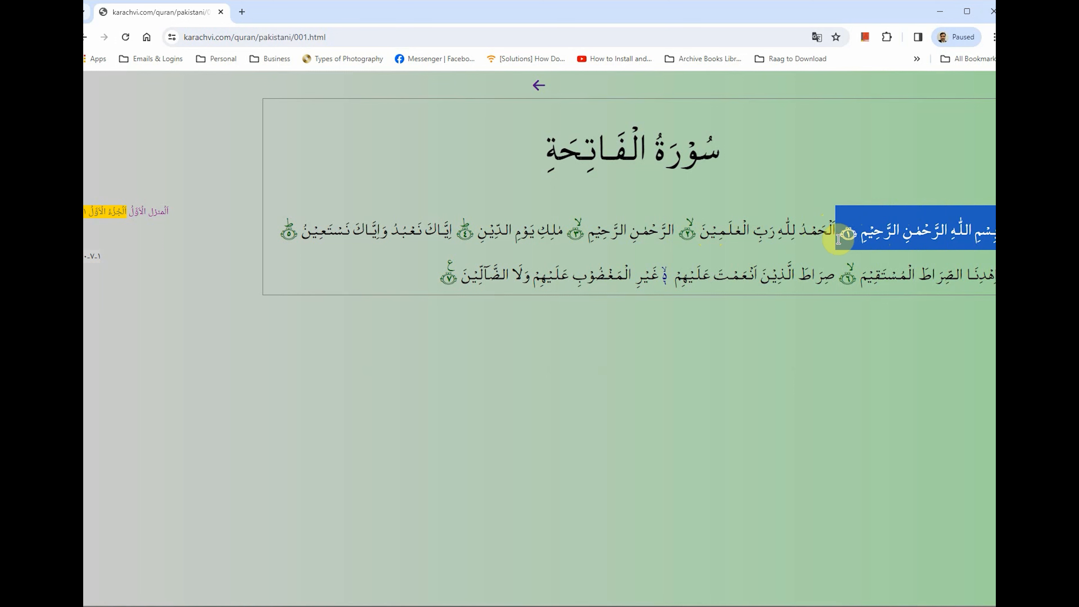
{"action": "mouse_move", "coordinate": [268, 604]}
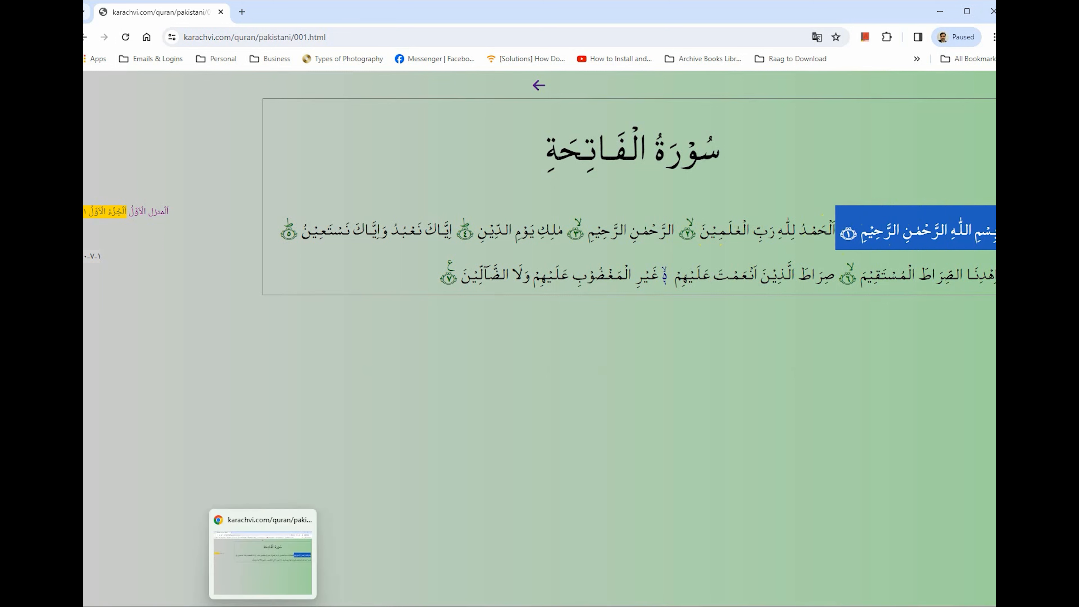
{"action": "left_click", "coordinate": [213, 606]}
{"action": "double_click", "coordinate": [450, 447]}
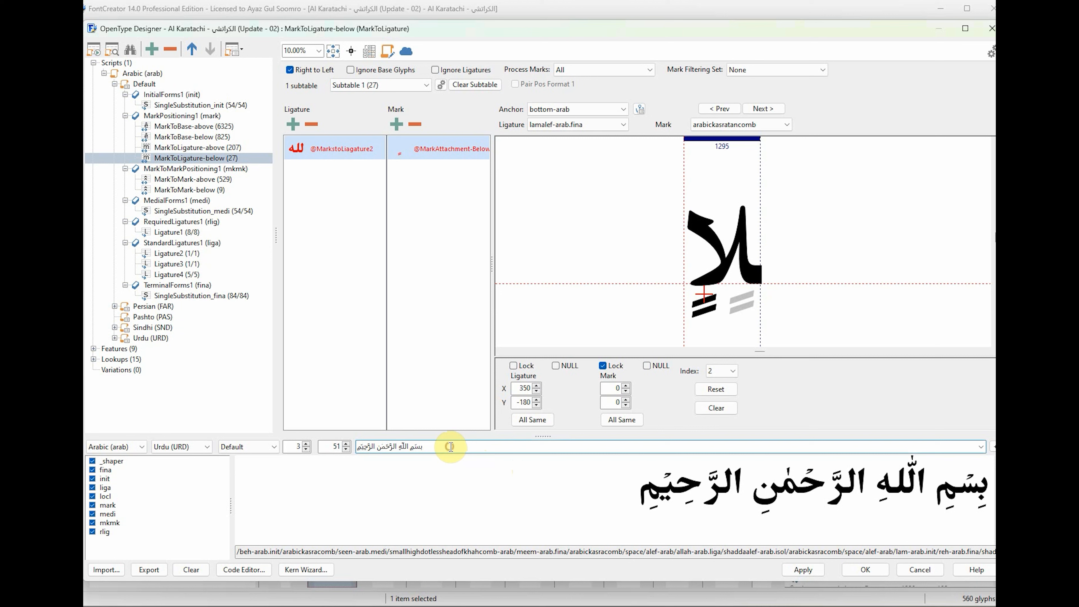
{"action": "key", "text": "ctrl+a"}
{"action": "key", "text": "BackSpace"}
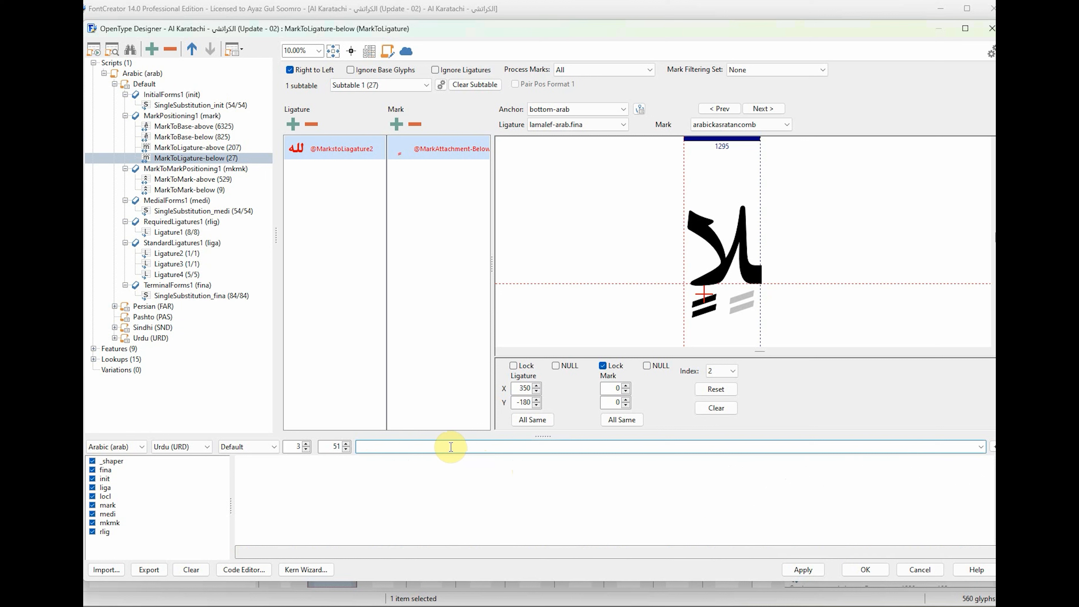
{"action": "key", "text": "ctrl+v"}
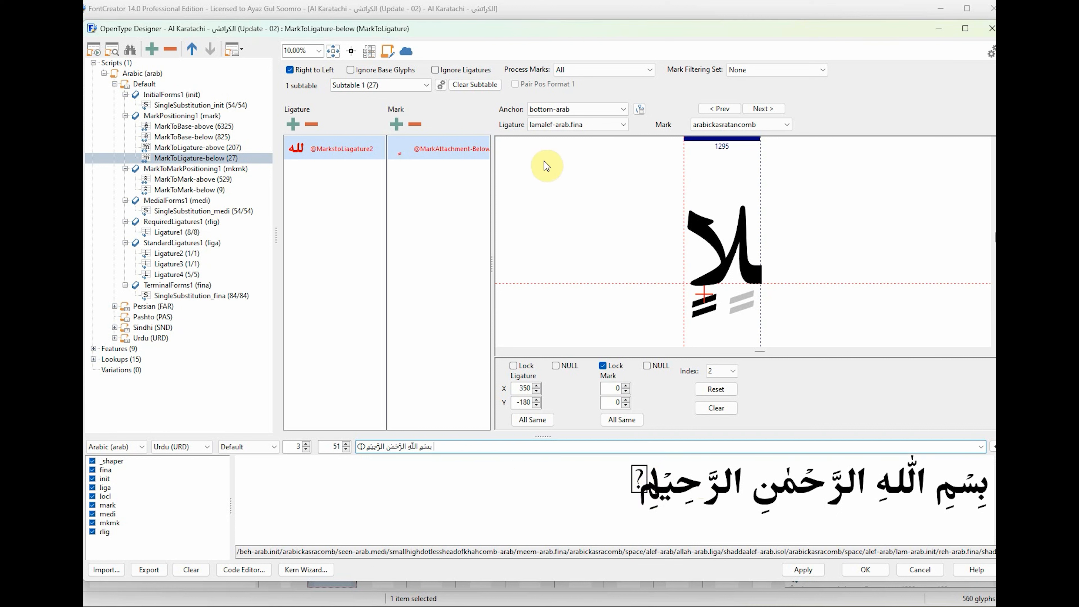
Step: Clear the verse with its end marker from the preview text
{"action": "left_click", "coordinate": [445, 450]}
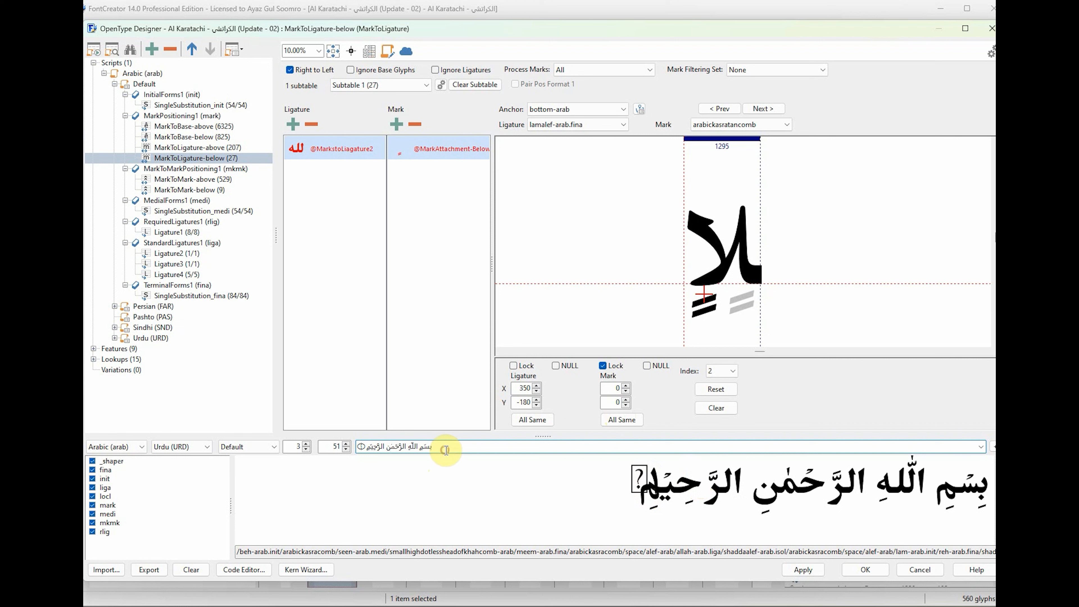
{"action": "key", "text": "ctrl+a"}
{"action": "key", "text": "Delete"}
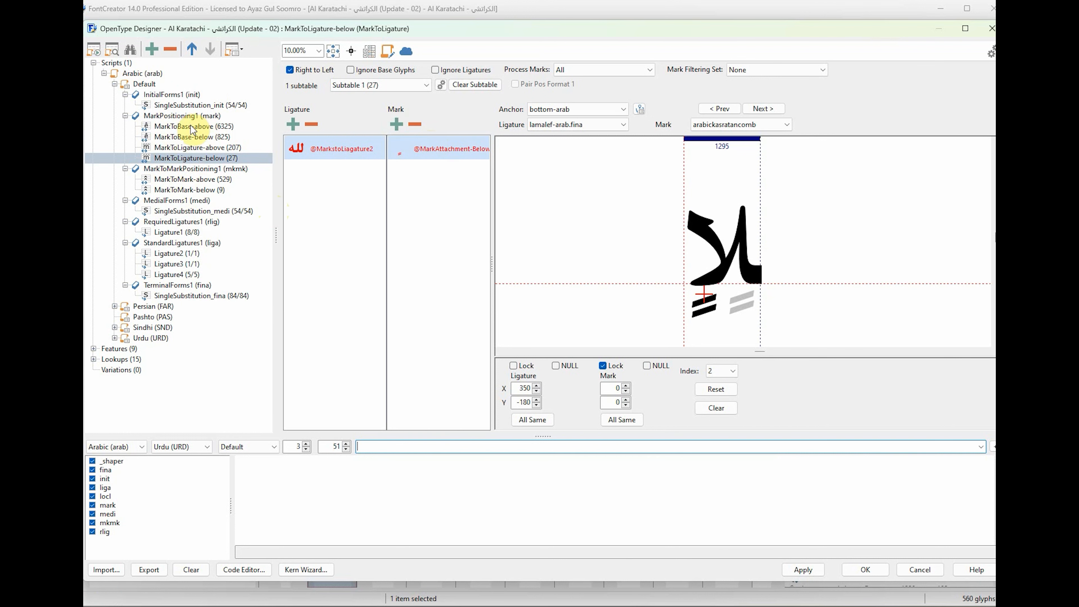
Step: Review the MarkToBase and MarkToLigature lookups under MarkPositioning1, and collapse the MarkPositioning1 and InitialForms1 features
{"action": "left_click", "coordinate": [181, 115]}
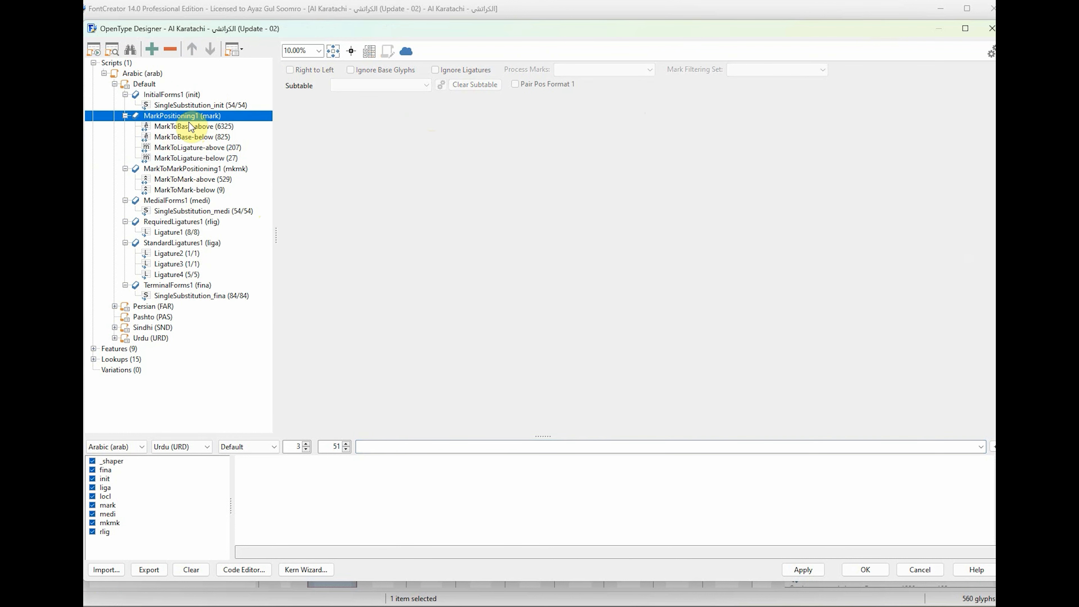
{"action": "left_click", "coordinate": [184, 127]}
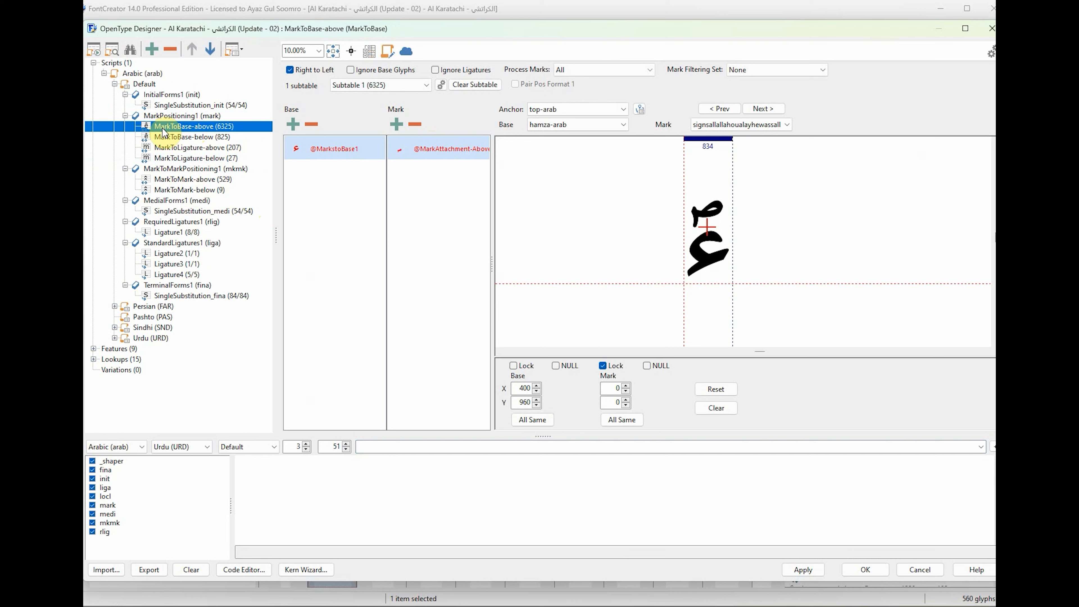
{"action": "left_click", "coordinate": [192, 137]}
{"action": "left_click", "coordinate": [203, 147]}
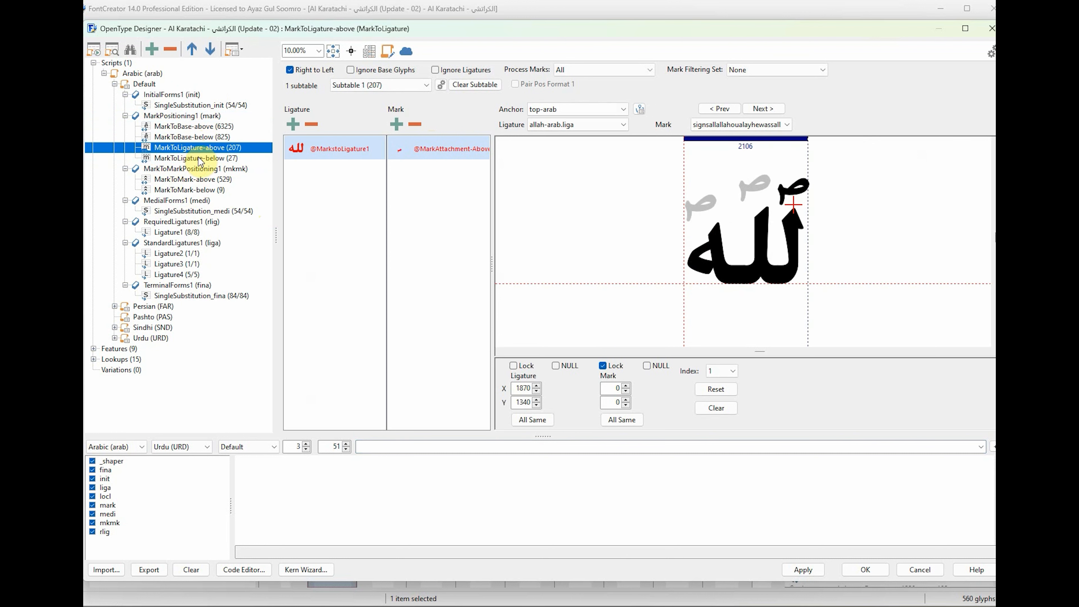
{"action": "left_click", "coordinate": [217, 161]}
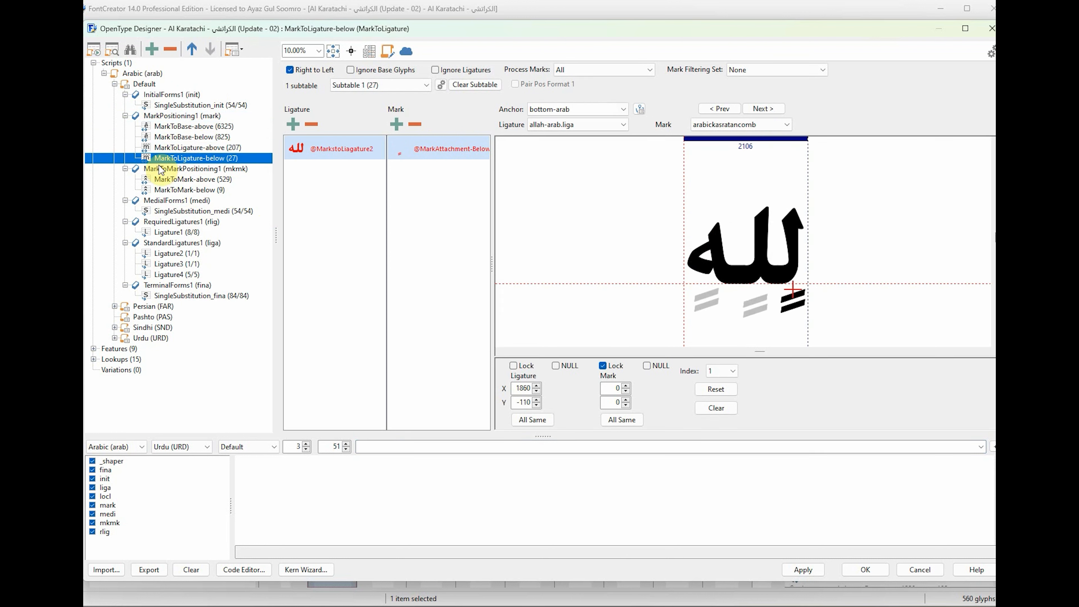
{"action": "left_click", "coordinate": [126, 116]}
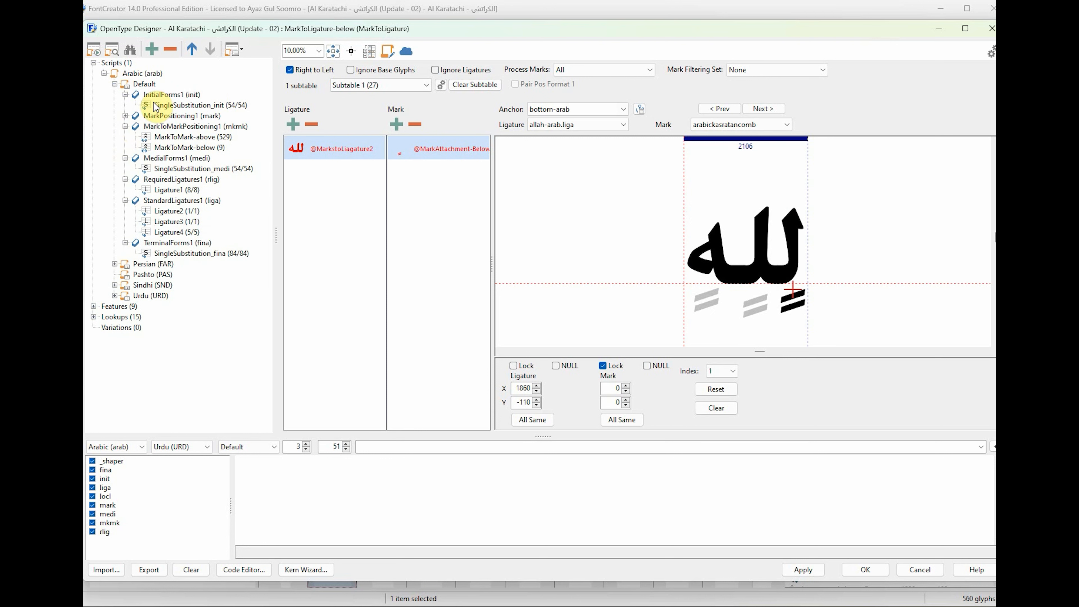
{"action": "left_click", "coordinate": [125, 94]}
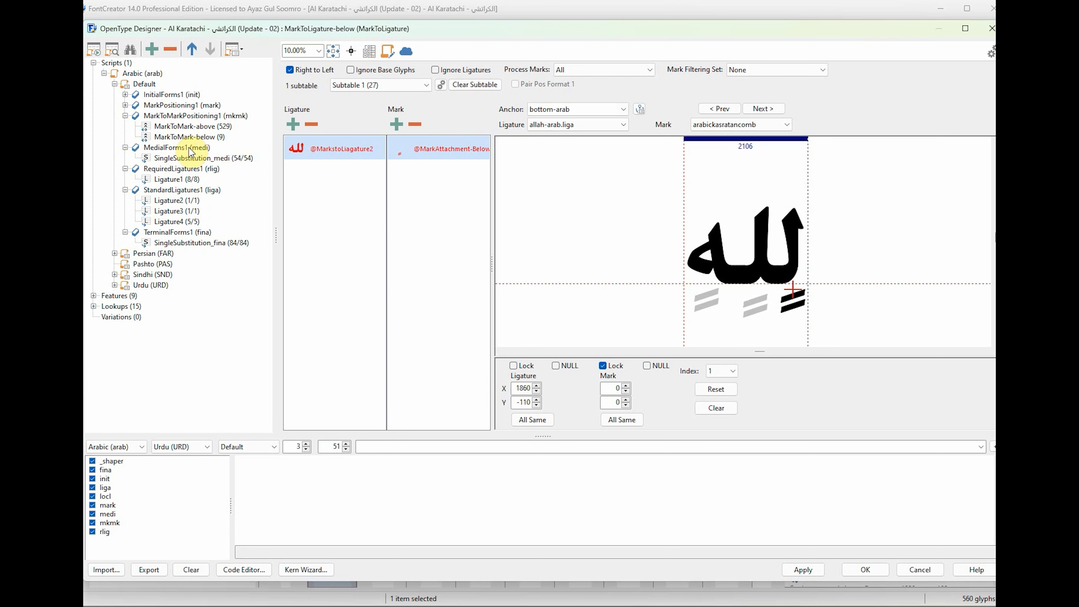
Step: In the MarkToMark-above lookup, move the first mark's top-arab anchor up to about X -30, Y 490
{"action": "left_click", "coordinate": [187, 127]}
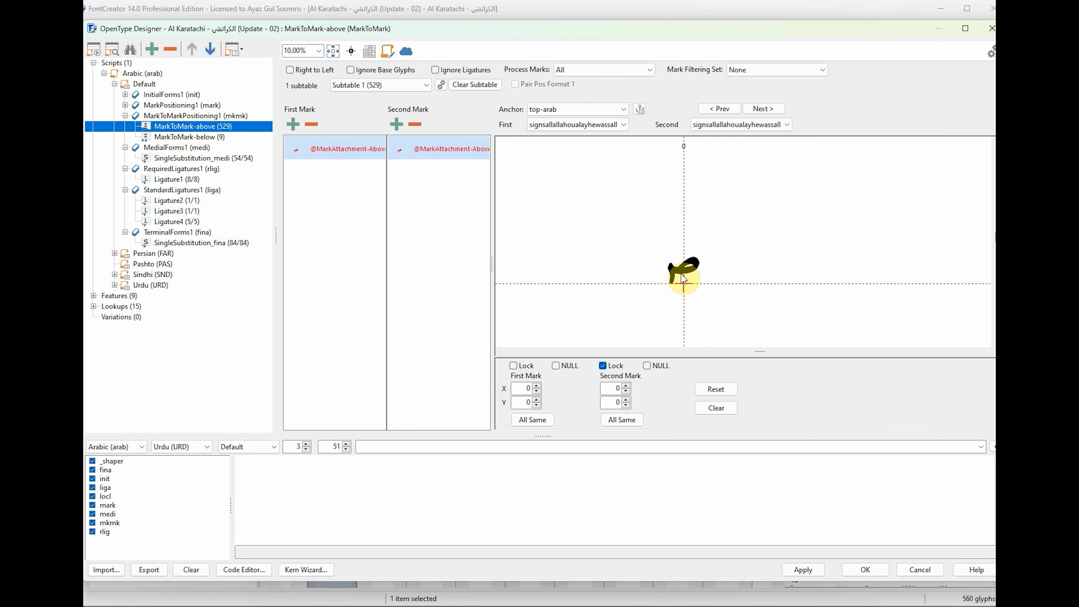
{"action": "left_click_drag", "start_coordinate": [688, 290], "coordinate": [686, 261]}
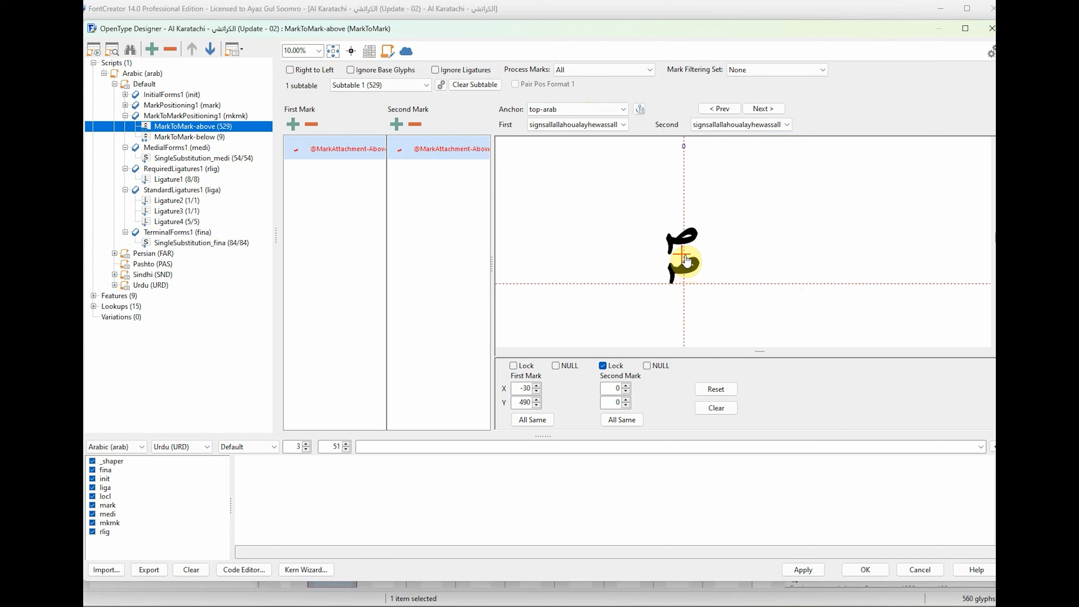
{"action": "left_click", "coordinate": [716, 125]}
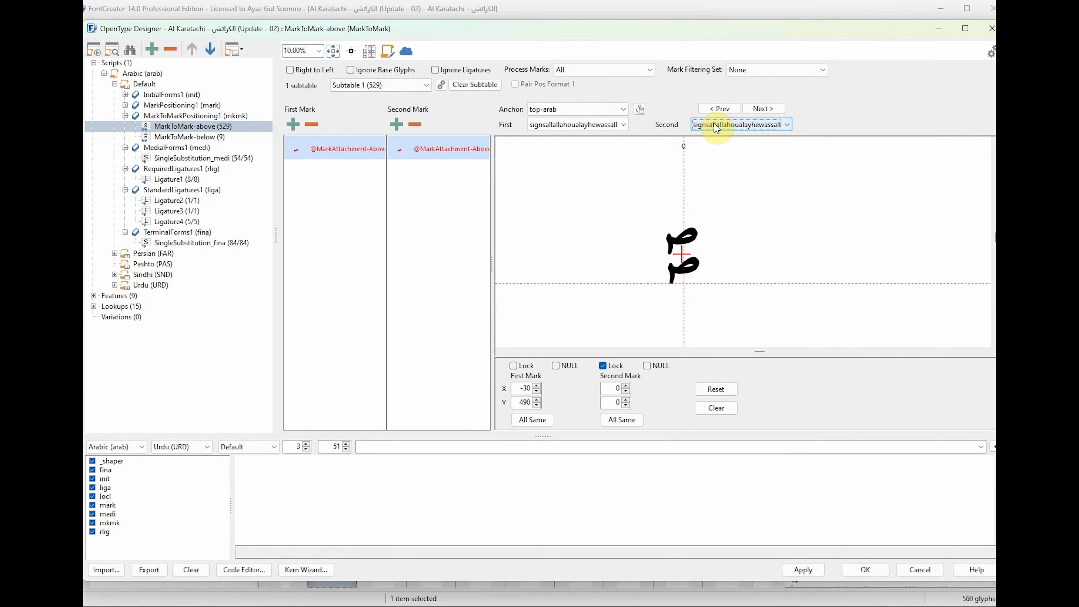
Step: With arabicfathatancomb as the second mark, move the sallallahou sign's top-arab anchor to about X 0, Y 530
{"action": "scroll", "coordinate": [717, 128], "scroll_direction": "down", "scroll_amount": 6}
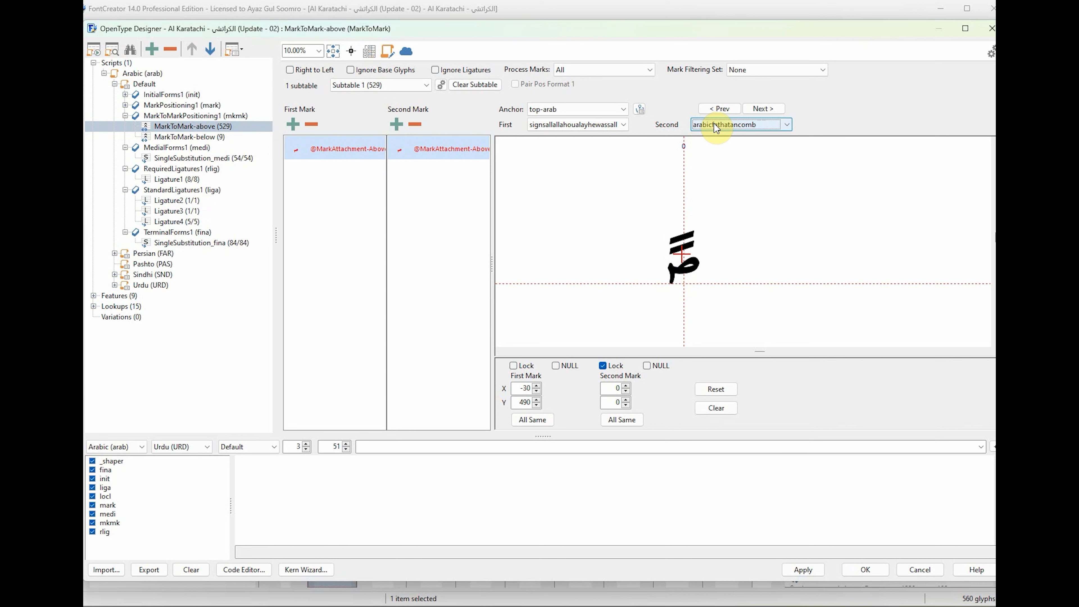
{"action": "scroll", "coordinate": [716, 128], "scroll_direction": "down", "scroll_amount": 1}
{"action": "scroll", "coordinate": [716, 128], "scroll_direction": "up", "scroll_amount": 1}
{"action": "left_click", "coordinate": [679, 254]}
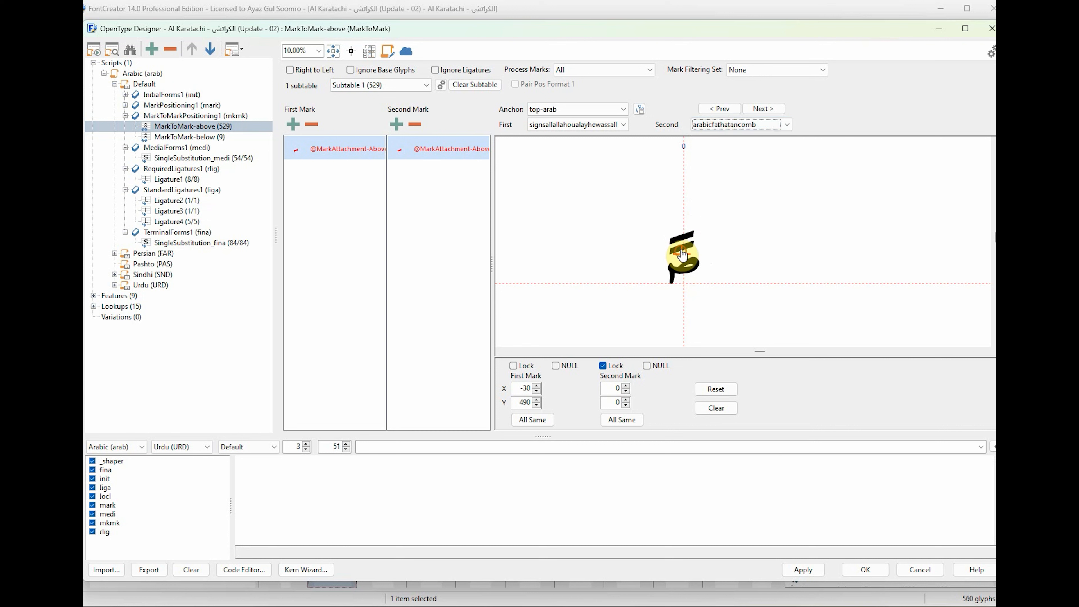
{"action": "left_click_drag", "start_coordinate": [684, 258], "coordinate": [687, 256]}
{"action": "left_click", "coordinate": [685, 254]}
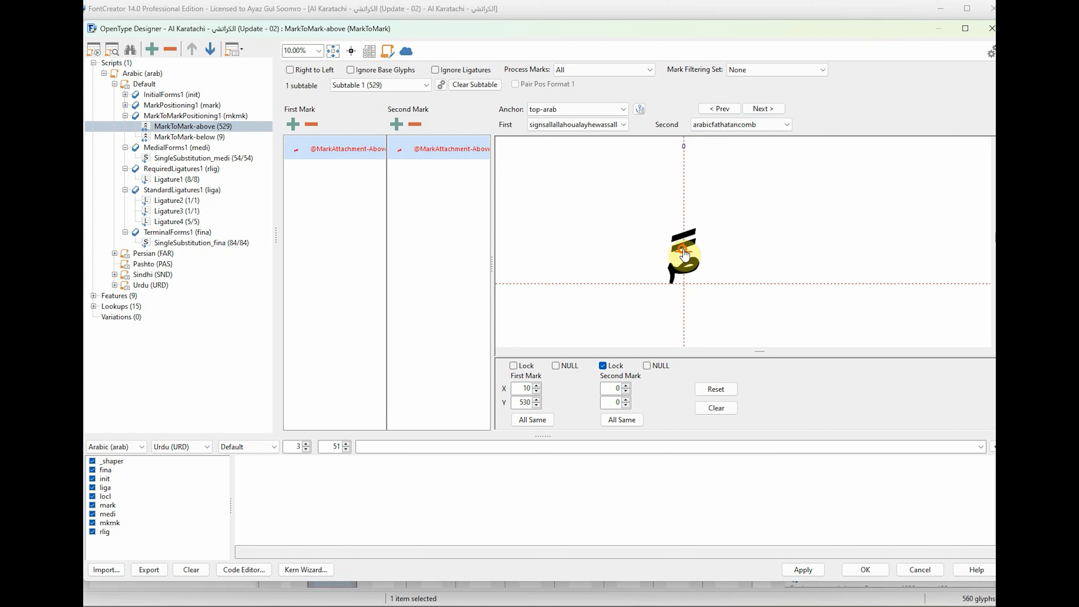
{"action": "left_click", "coordinate": [524, 387]}
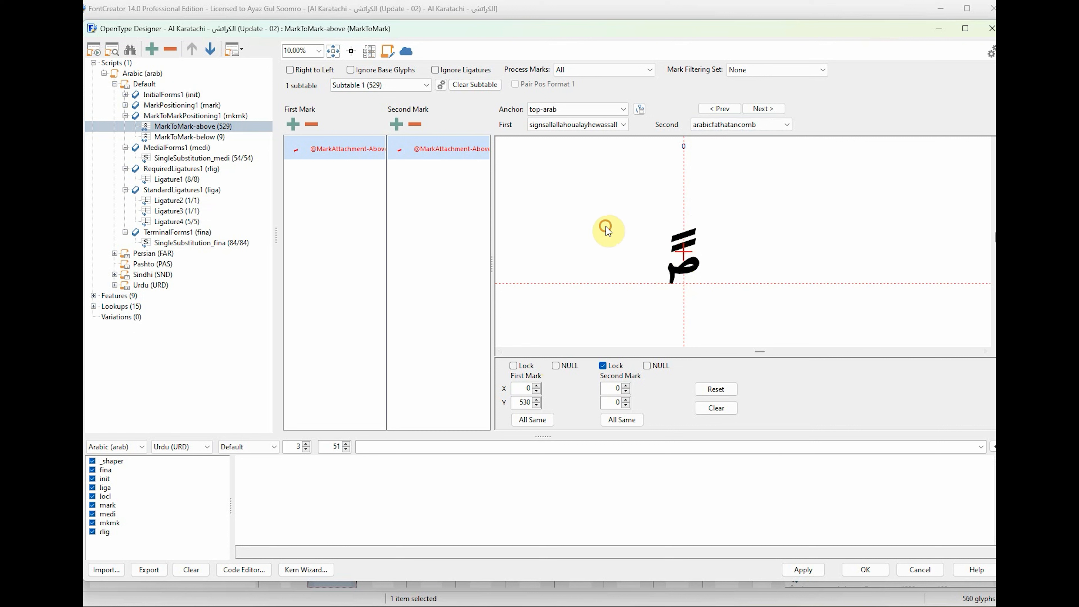
Step: Choose signalayheassallamcomb-arab as the first mark and raise its top-arab anchor to about X 0, Y 510
{"action": "double_click", "coordinate": [578, 124]}
{"action": "scroll", "coordinate": [578, 125], "scroll_direction": "down", "scroll_amount": 1}
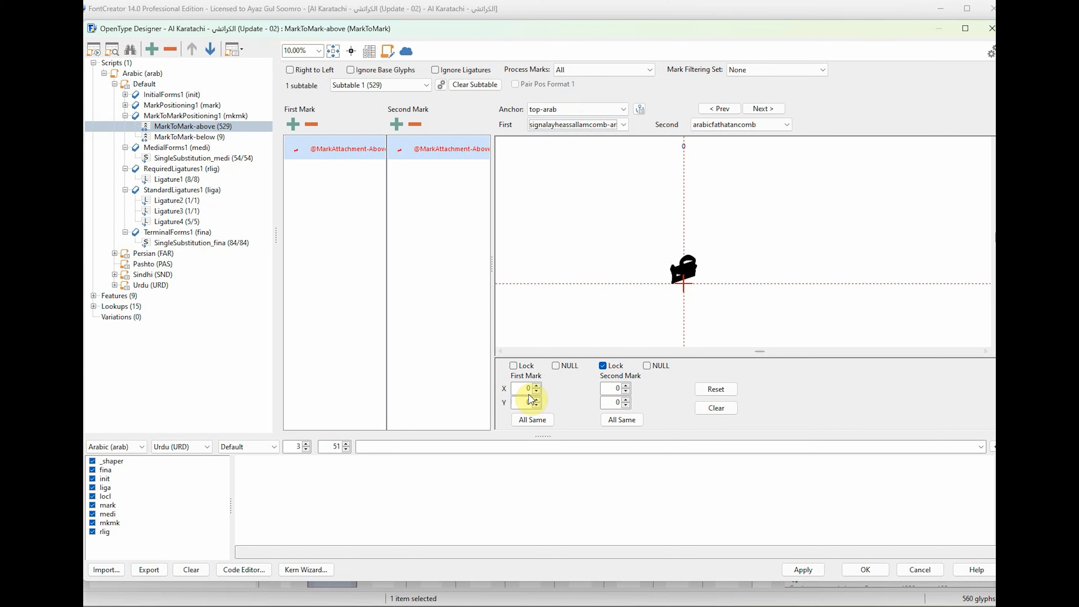
{"action": "left_click_drag", "start_coordinate": [685, 296], "coordinate": [688, 261]}
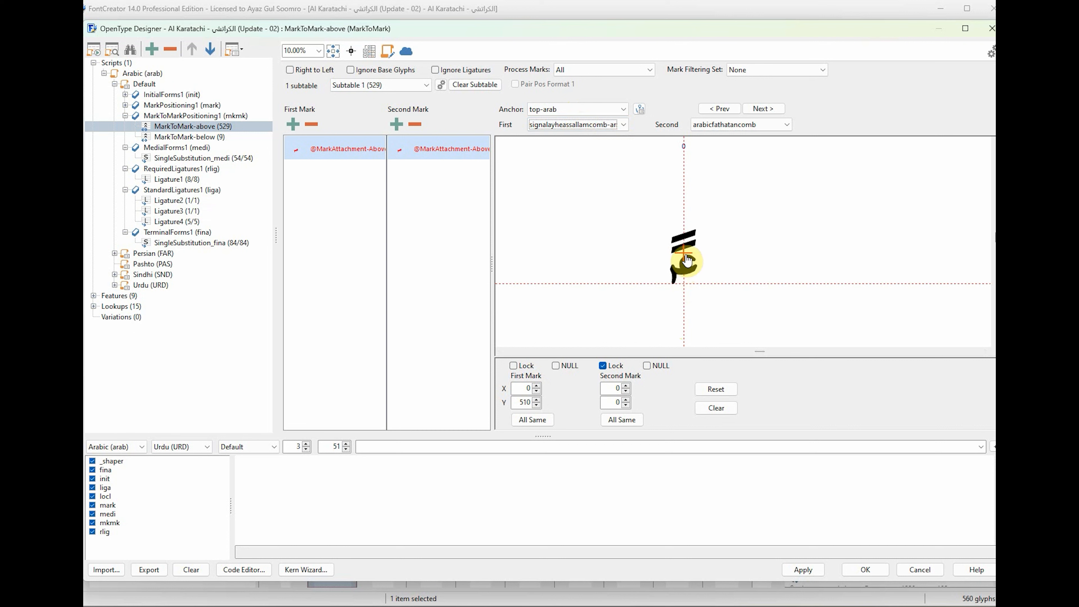
Step: Raise the top-arab anchors of the two first marks listed between signalayheassallamcomb-arab and signtakhalluscomb-arab so the fathatan sits above each glyph
{"action": "left_click", "coordinate": [598, 125]}
{"action": "left_click", "coordinate": [597, 153]}
{"action": "left_click_drag", "start_coordinate": [680, 280], "coordinate": [682, 249]}
{"action": "left_click", "coordinate": [590, 125]}
{"action": "left_click", "coordinate": [616, 175]}
Step: Choose signtakhalluscomb-arab as the first mark and raise its top-arab anchor above the glyph
{"action": "left_click", "coordinate": [591, 124]}
{"action": "left_click", "coordinate": [590, 140]}
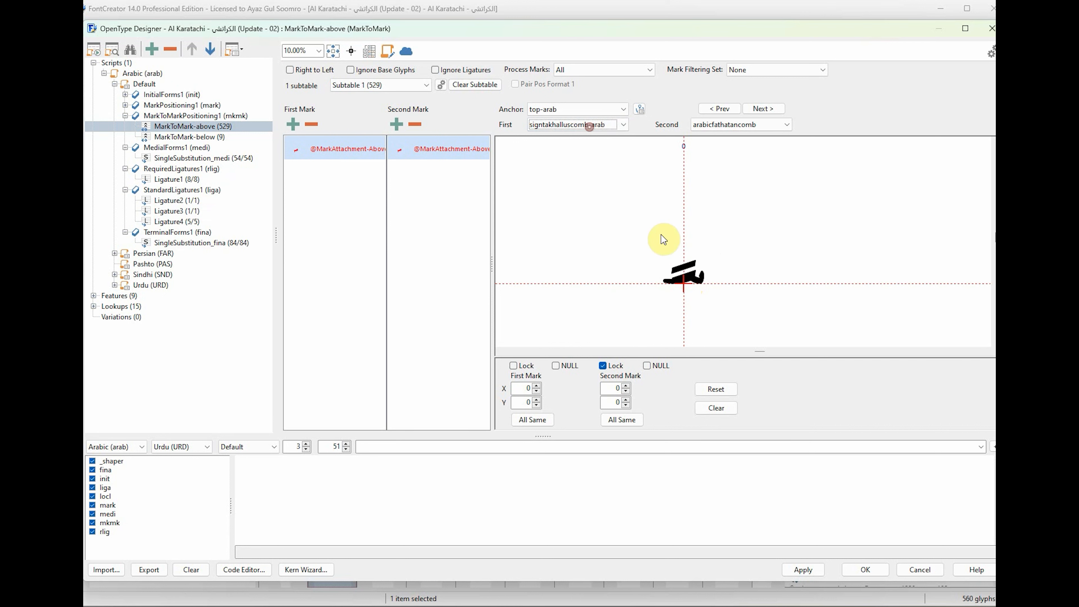
{"action": "left_click_drag", "start_coordinate": [684, 290], "coordinate": [688, 260]}
Step: Choose smallhightahcomb-arab as the first mark and raise its top-arab anchor to about X 30, Y 470
{"action": "left_click", "coordinate": [593, 126]}
{"action": "left_click", "coordinate": [593, 129]}
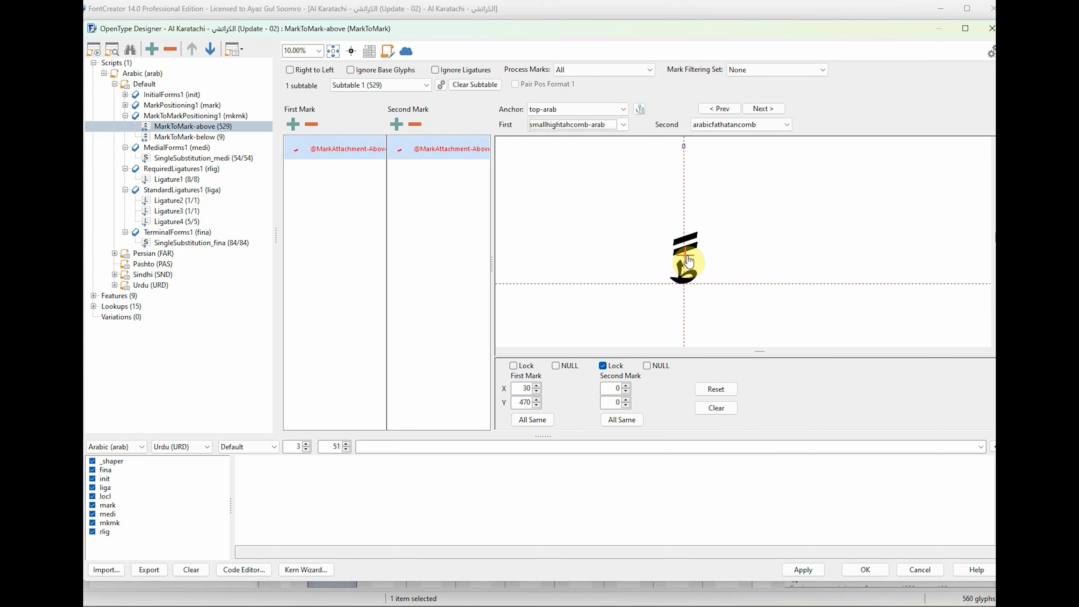
Step: Choose arabicfathatancomb as the first mark for positioning its top-arab anchor
{"action": "left_click", "coordinate": [589, 125]}
{"action": "left_click", "coordinate": [589, 137]}
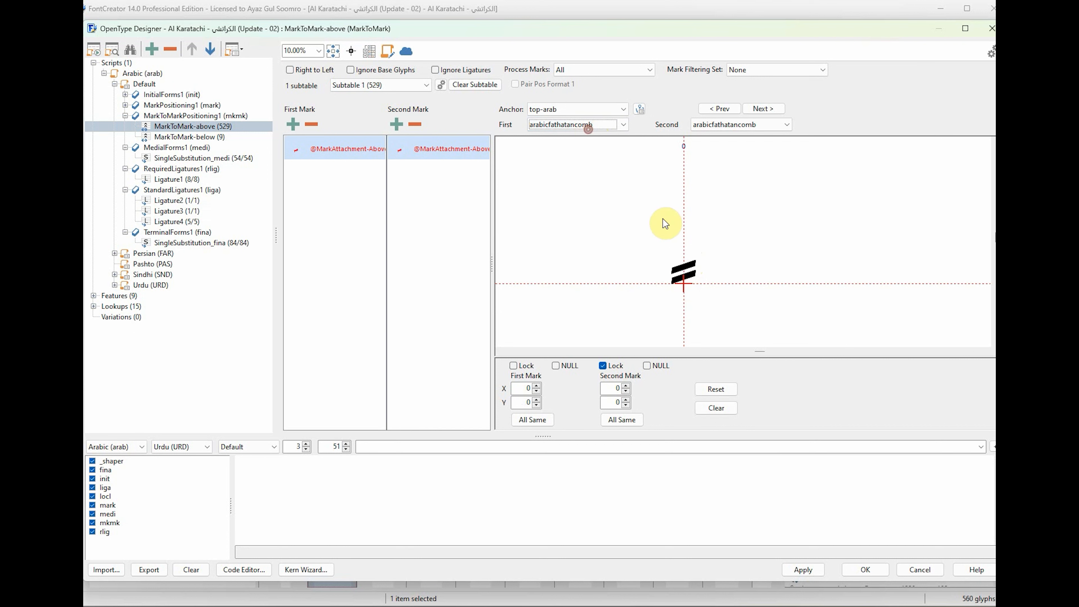
Step: Place the first-mark anchor of arabicfathatancomb at about X 10, Y 420 in MarkToMark-above, and position the next mark's anchor above its shape
{"action": "left_click_drag", "start_coordinate": [684, 329], "coordinate": [687, 292]}
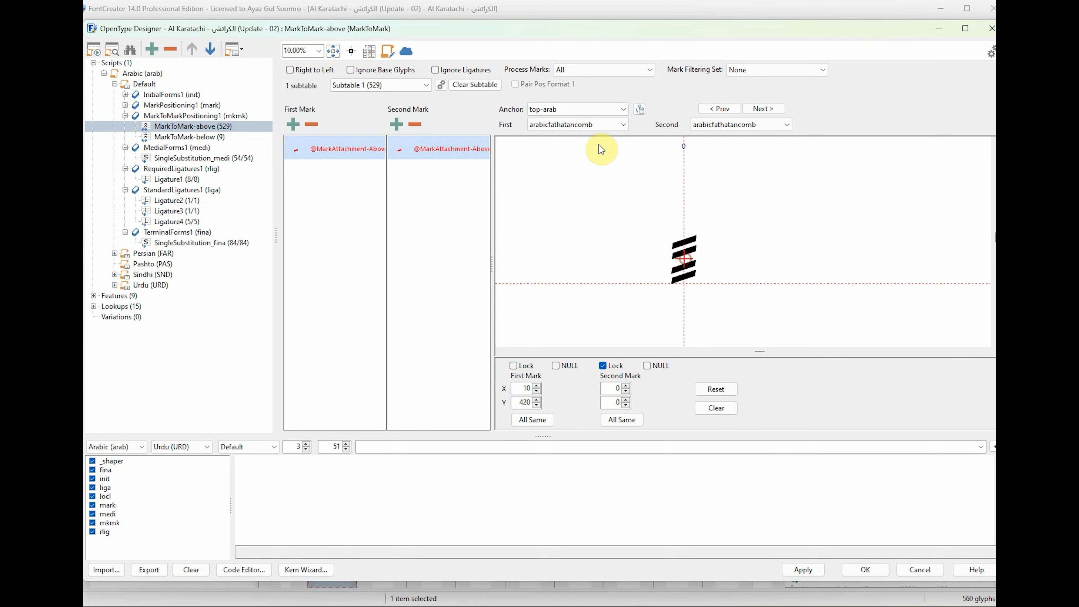
{"action": "left_click", "coordinate": [590, 125]}
{"action": "left_click", "coordinate": [589, 130]}
{"action": "mouse_move", "coordinate": [682, 274]}
{"action": "left_mouse_down"}
{"action": "mouse_move", "coordinate": [682, 252]}
{"action": "mouse_move", "coordinate": [685, 279]}
{"action": "mouse_move", "coordinate": [685, 264]}
{"action": "left_mouse_up"}
Step: Position the first-mark anchors through arabicshaddacomb, placing arabicdammacomb at X 0, Y 420 and arabicshaddacomb at about X 0, Y 330
{"action": "left_click", "coordinate": [580, 125]}
{"action": "left_click", "coordinate": [582, 156]}
{"action": "left_click", "coordinate": [595, 124]}
{"action": "left_click", "coordinate": [582, 144]}
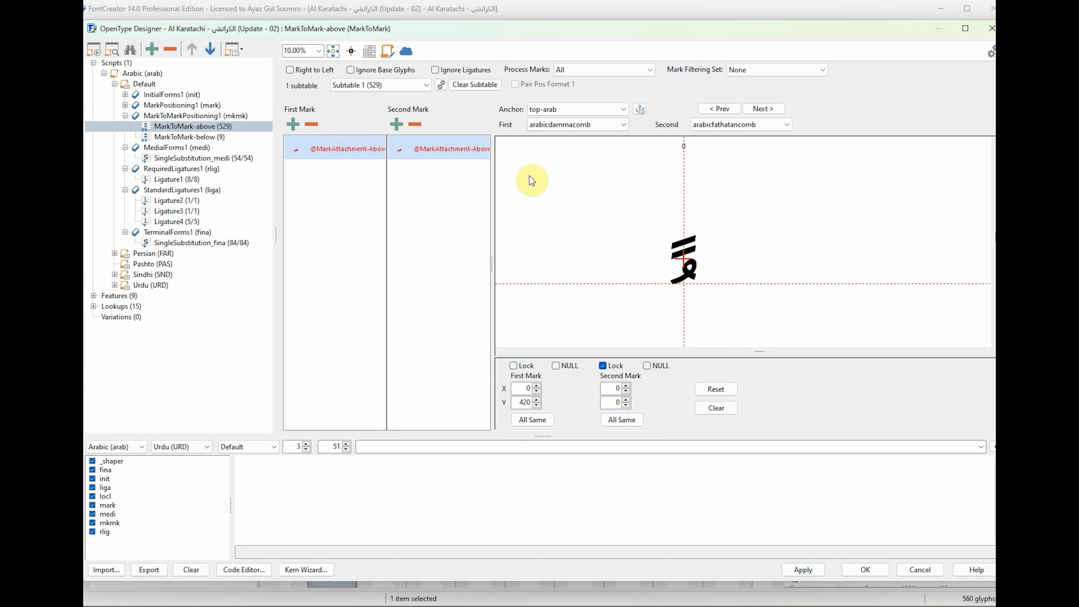
{"action": "left_click", "coordinate": [550, 125]}
{"action": "left_click", "coordinate": [551, 124]}
{"action": "scroll", "coordinate": [551, 125], "scroll_direction": "down", "scroll_amount": 1}
{"action": "mouse_move", "coordinate": [682, 249]}
{"action": "left_mouse_down"}
{"action": "mouse_move", "coordinate": [687, 277]}
{"action": "mouse_move", "coordinate": [684, 268]}
{"action": "left_mouse_up"}
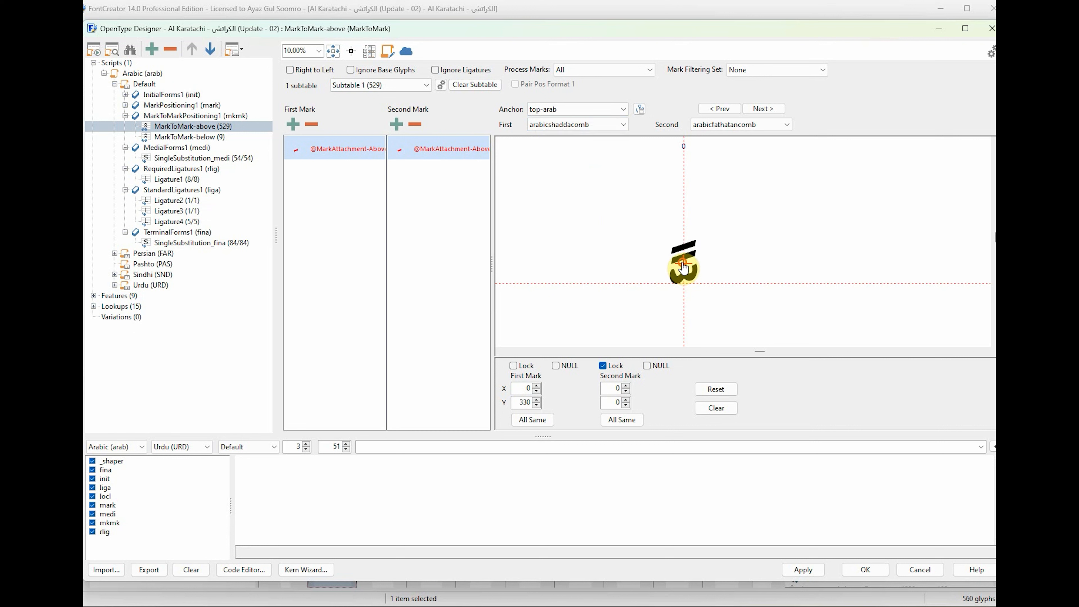
Step: Position the first-mark anchors of the marks after arabicshaddacomb, ending with arabicmaddahcomb at X 0, Y 320
{"action": "double_click", "coordinate": [588, 128]}
{"action": "scroll", "coordinate": [587, 129], "scroll_direction": "down", "scroll_amount": 1}
{"action": "left_click_drag", "start_coordinate": [691, 290], "coordinate": [684, 263]}
{"action": "left_click", "coordinate": [566, 127]}
{"action": "scroll", "coordinate": [566, 127], "scroll_direction": "down", "scroll_amount": 1}
{"action": "scroll", "coordinate": [586, 127], "scroll_direction": "down", "scroll_amount": 1}
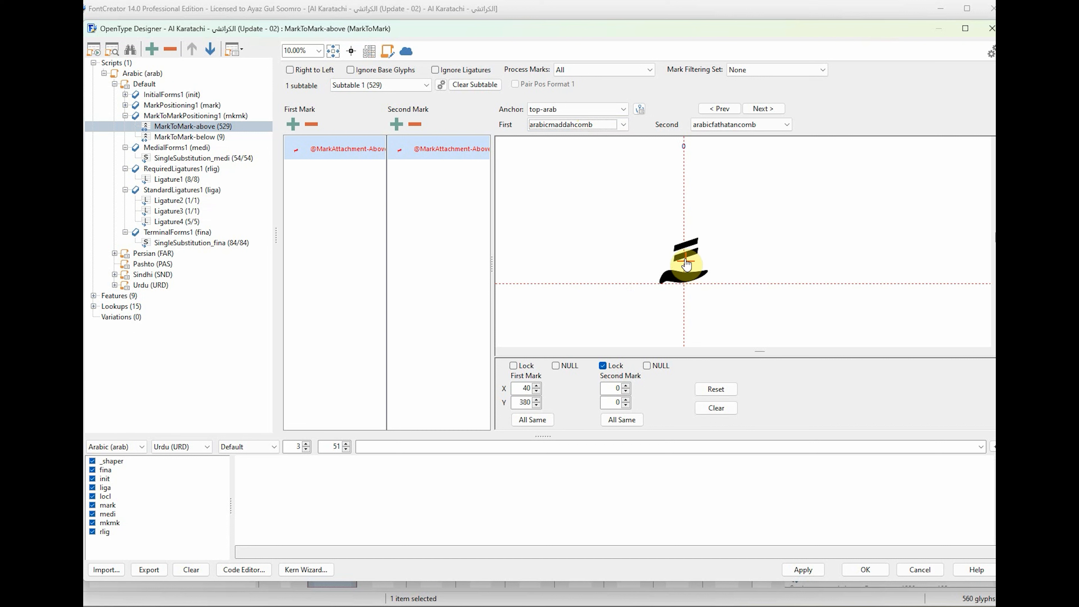
{"action": "left_click", "coordinate": [583, 127]}
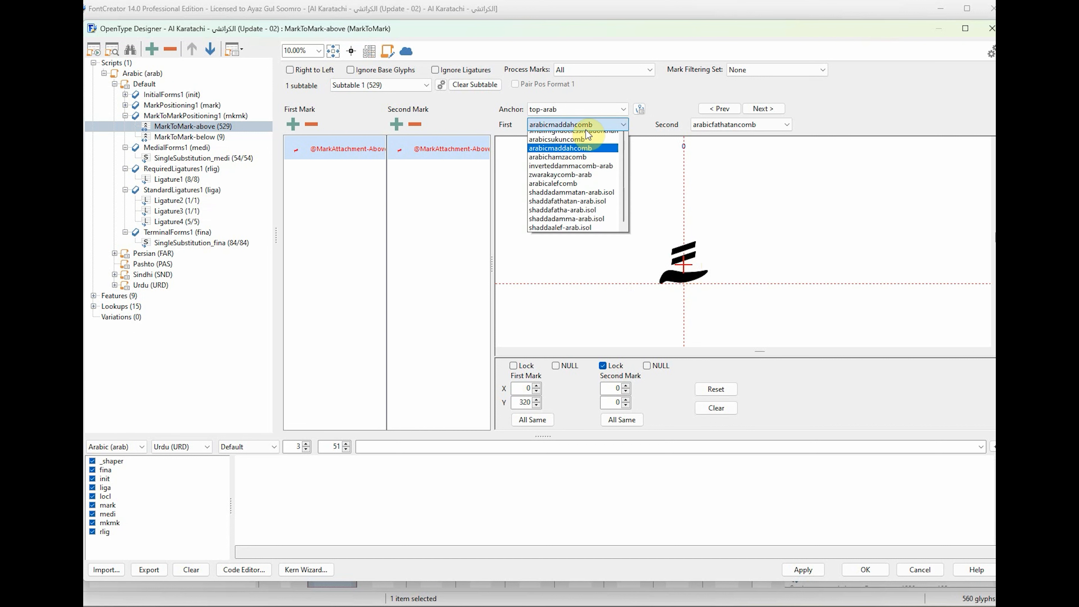
Step: Position the first-mark anchors of arabichamzacomb and inverteddammacomb-arab above their shapes
{"action": "left_click", "coordinate": [583, 126]}
{"action": "scroll", "coordinate": [583, 127], "scroll_direction": "down", "scroll_amount": 1}
{"action": "left_click_drag", "start_coordinate": [685, 284], "coordinate": [685, 251]}
{"action": "left_click", "coordinate": [588, 128]}
{"action": "left_click", "coordinate": [588, 128]}
{"action": "scroll", "coordinate": [588, 129], "scroll_direction": "down", "scroll_amount": 1}
Step: Position the first-mark anchors of zwarakaycomb-arab and arabicalefcomb, placing the alef's at about X 20, Y 520
{"action": "left_click", "coordinate": [586, 127]}
{"action": "left_click", "coordinate": [587, 127]}
{"action": "scroll", "coordinate": [586, 128], "scroll_direction": "down", "scroll_amount": 1}
{"action": "double_click", "coordinate": [573, 124]}
{"action": "scroll", "coordinate": [573, 125], "scroll_direction": "down", "scroll_amount": 1}
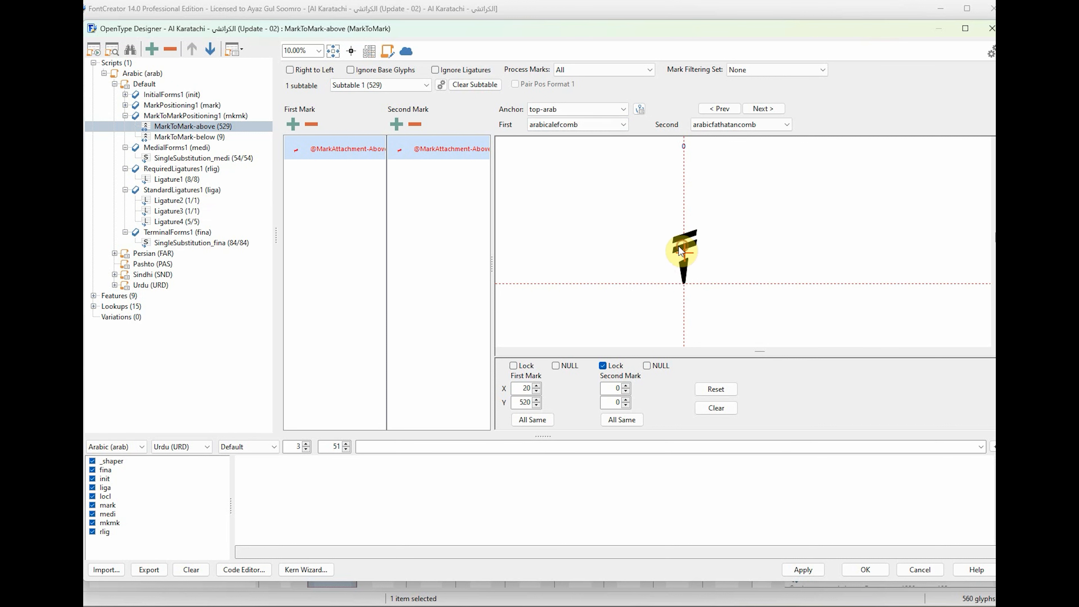
Step: Place the first-mark anchors of shaddadammatan-arab.isol at X 0, Y 680 and shaddafathatan-arab.isol at about X -10, Y 660
{"action": "left_click", "coordinate": [585, 126]}
{"action": "scroll", "coordinate": [584, 125], "scroll_direction": "down", "scroll_amount": 1}
{"action": "left_click_drag", "start_coordinate": [685, 283], "coordinate": [685, 243]}
{"action": "left_click", "coordinate": [579, 125]}
{"action": "scroll", "coordinate": [578, 126], "scroll_direction": "down", "scroll_amount": 1}
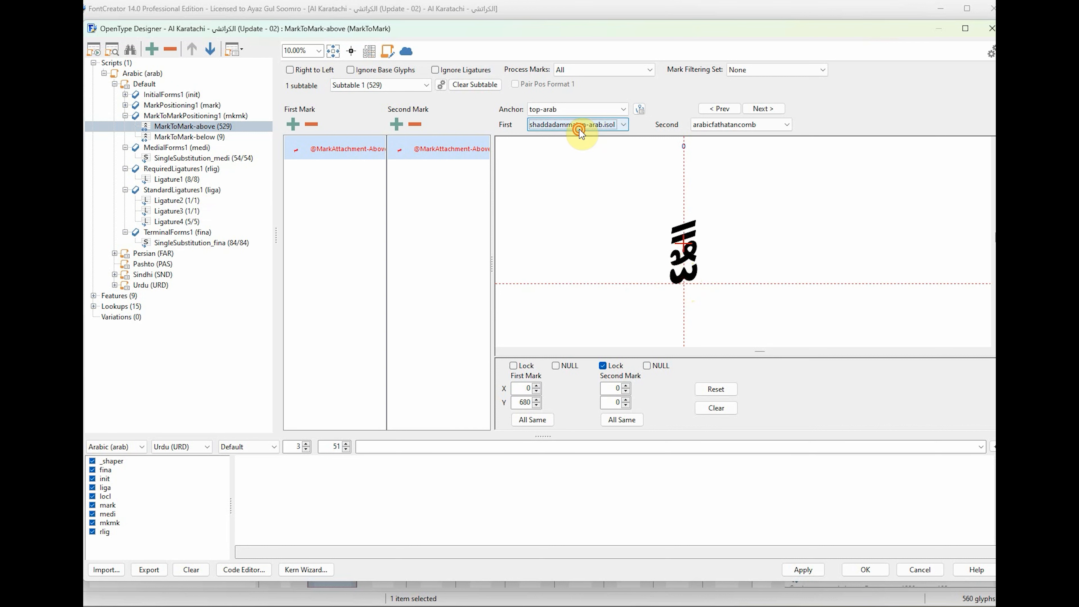
{"action": "left_click_drag", "start_coordinate": [684, 257], "coordinate": [682, 240]}
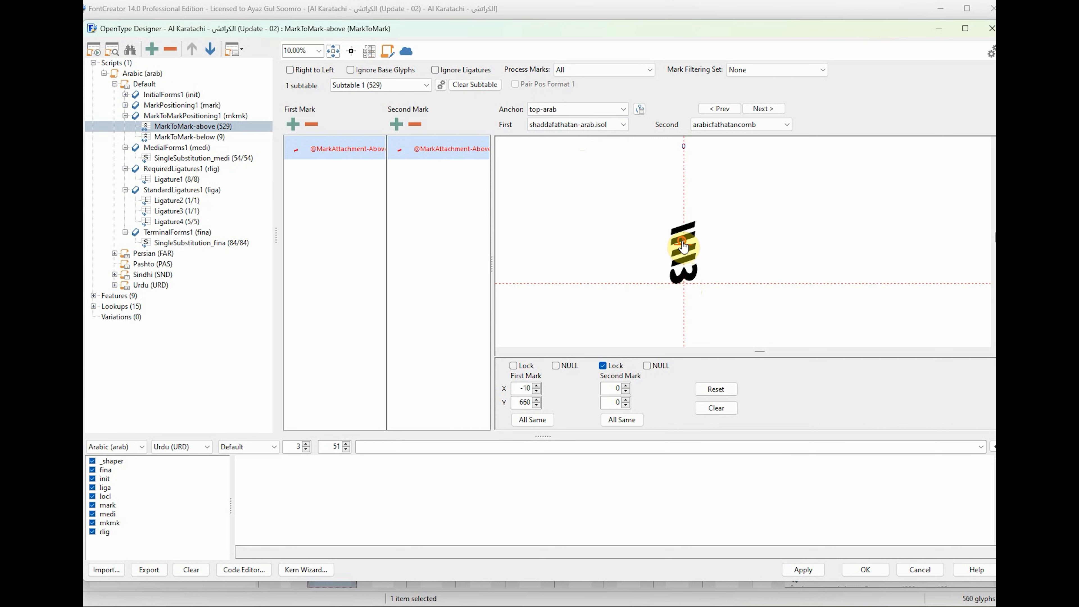
Step: Place the first-mark anchor of shaddafatha-arab.isol at X 0, Y 560 and position the one of shaddadamma-arab.isol above its shape
{"action": "left_click", "coordinate": [605, 129]}
{"action": "left_click", "coordinate": [609, 152]}
{"action": "left_click_drag", "start_coordinate": [685, 289], "coordinate": [688, 258]}
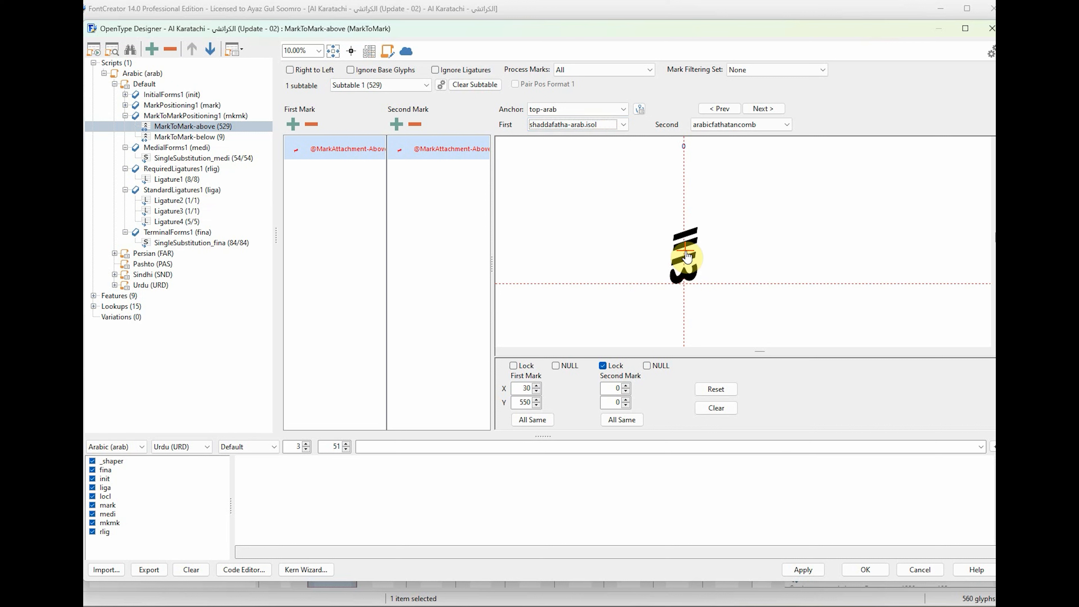
{"action": "left_click", "coordinate": [587, 119]}
{"action": "scroll", "coordinate": [587, 124], "scroll_direction": "down", "scroll_amount": 1}
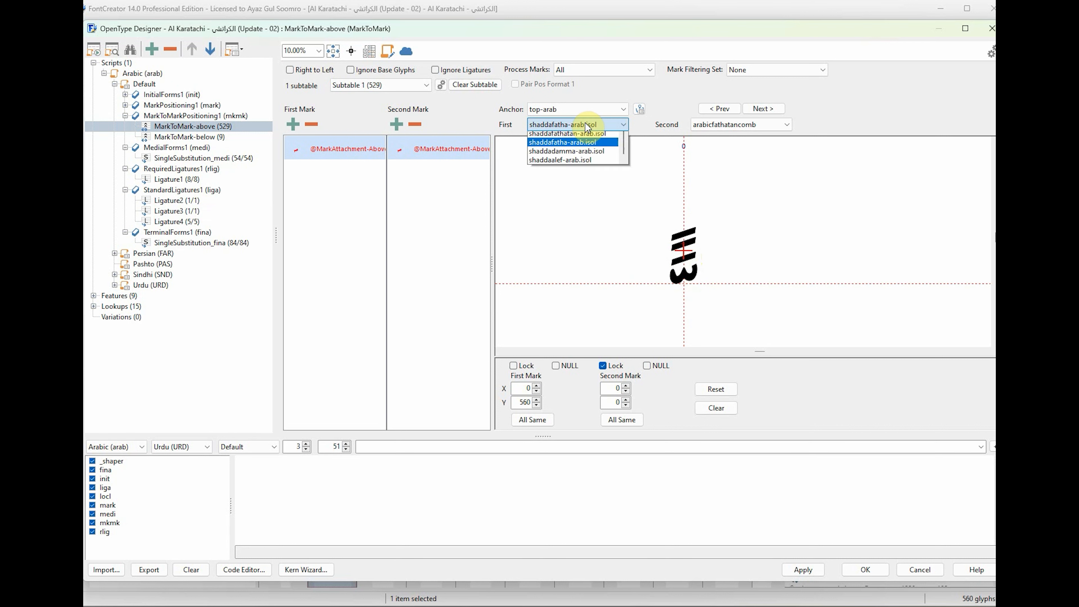
{"action": "left_click", "coordinate": [585, 124]}
{"action": "left_click_drag", "start_coordinate": [686, 283], "coordinate": [700, 230]}
Step: Place the first-mark anchor of shaddaalef-arab.isol at X 0, Y 790 and apply the MarkToMark-above changes
{"action": "scroll", "coordinate": [596, 124], "scroll_direction": "down", "scroll_amount": 1}
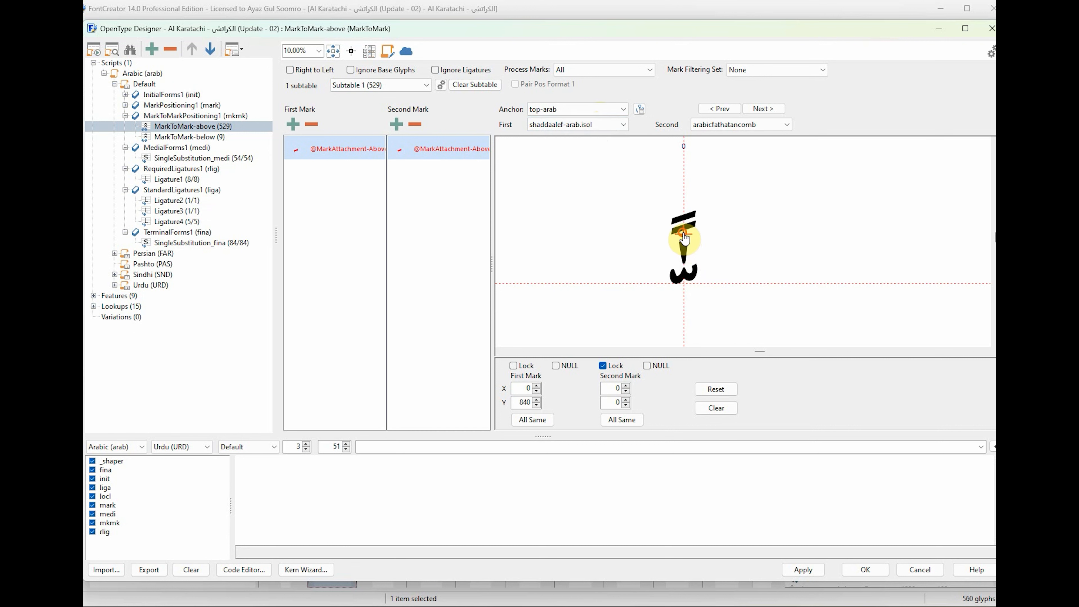
{"action": "left_click", "coordinate": [592, 129]}
{"action": "left_click", "coordinate": [591, 129]}
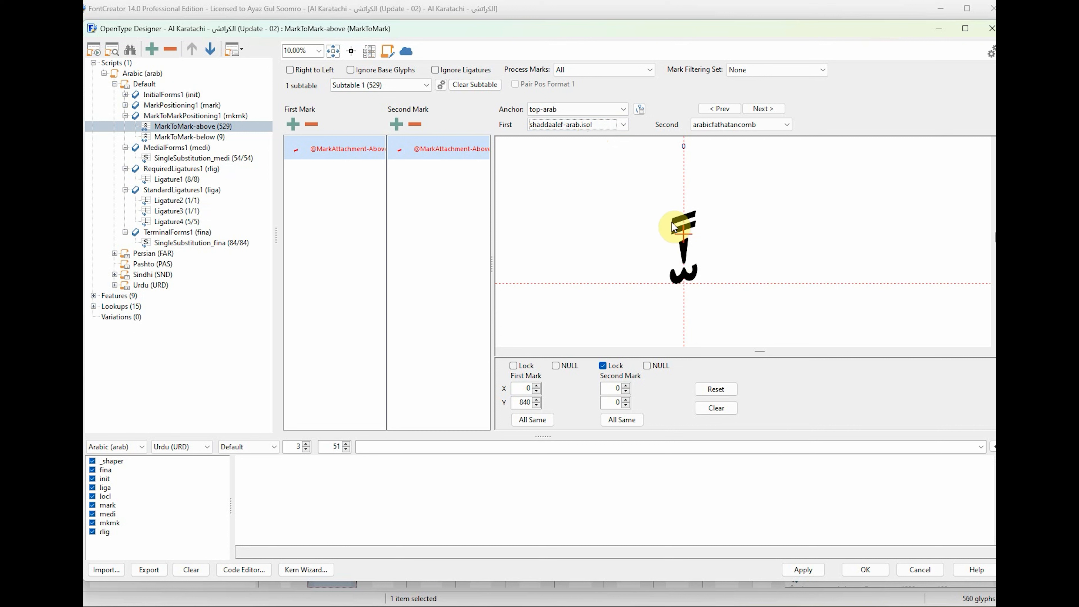
{"action": "left_click", "coordinate": [586, 125]}
{"action": "left_click", "coordinate": [586, 130]}
{"action": "left_click_drag", "start_coordinate": [686, 241], "coordinate": [686, 244]}
{"action": "left_click", "coordinate": [804, 568]}
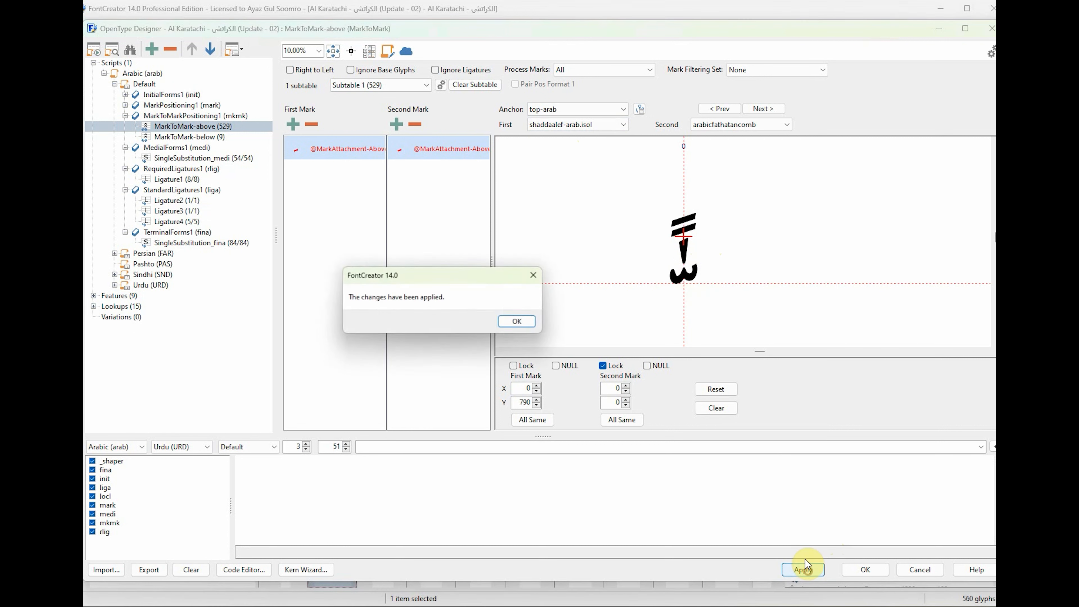
{"action": "left_click", "coordinate": [521, 328]}
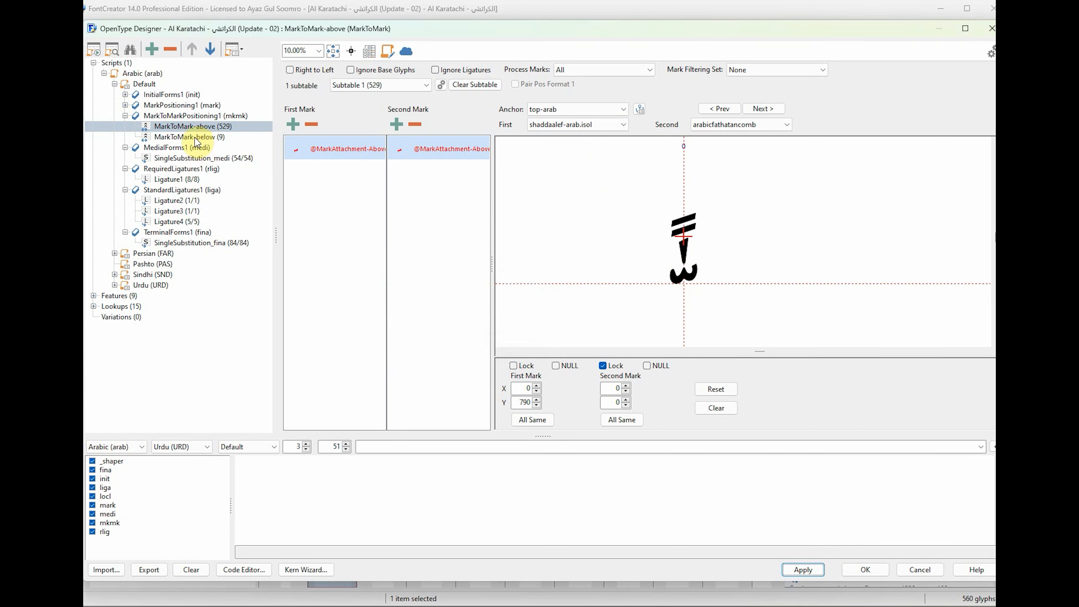
Step: In MarkToMark-below, place the first-mark anchors of arabickasratancomb at X 10, Y -410 and arabickasracomb at about X -30, Y -270
{"action": "left_click", "coordinate": [179, 137]}
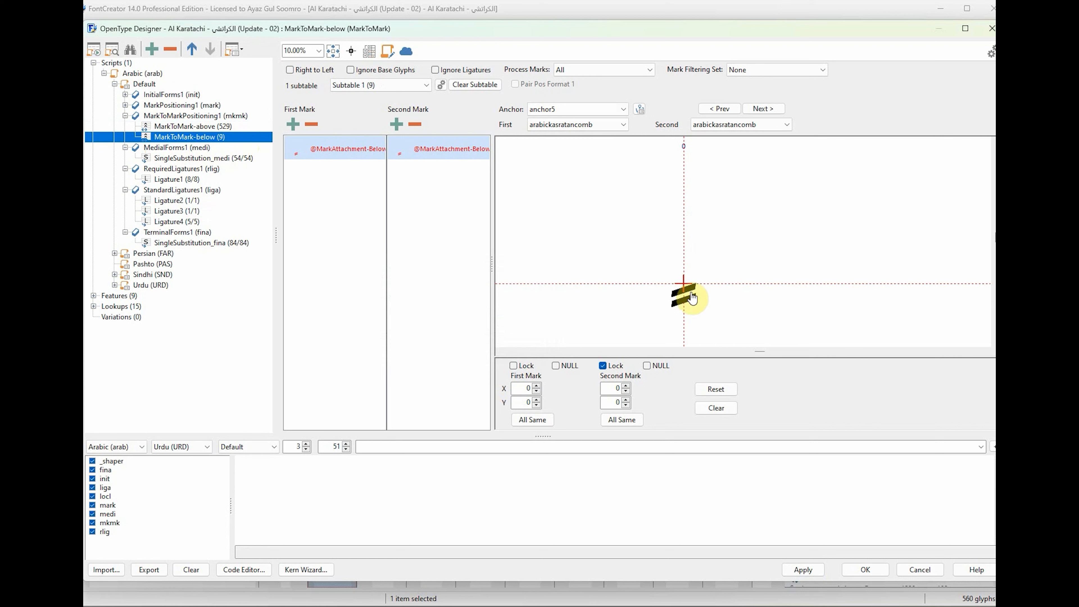
{"action": "left_click_drag", "start_coordinate": [688, 297], "coordinate": [691, 317]}
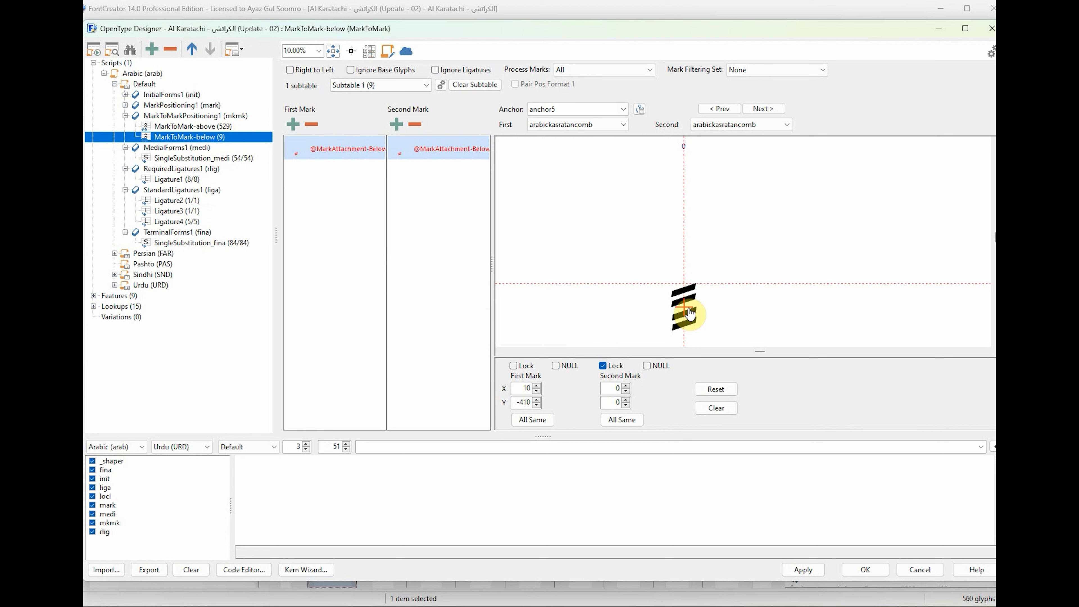
{"action": "left_click", "coordinate": [601, 127]}
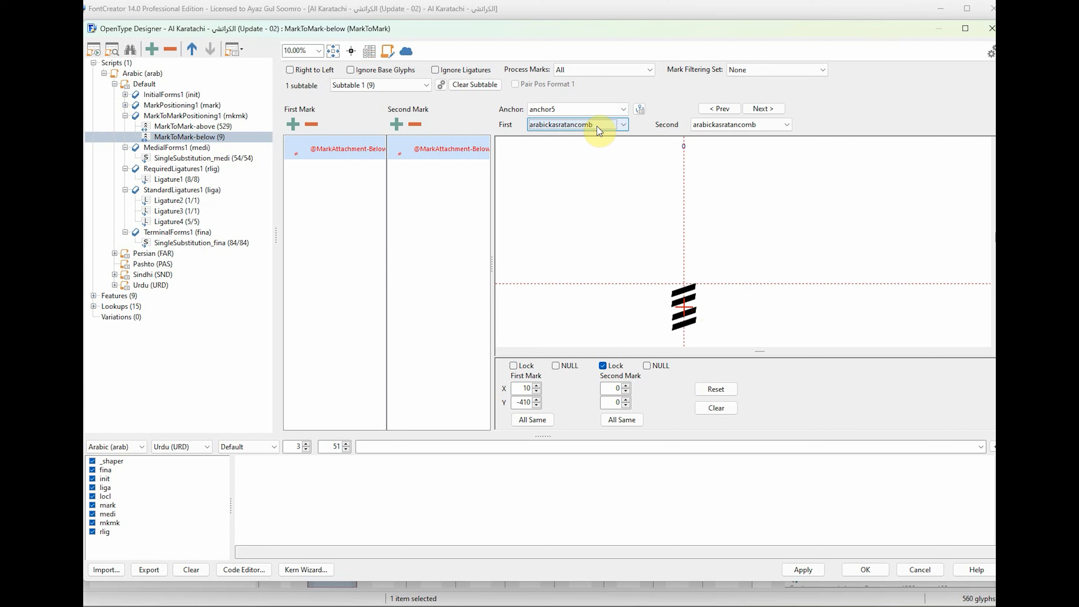
{"action": "scroll", "coordinate": [596, 126], "scroll_direction": "down", "scroll_amount": 1}
{"action": "left_click_drag", "start_coordinate": [685, 290], "coordinate": [687, 310]}
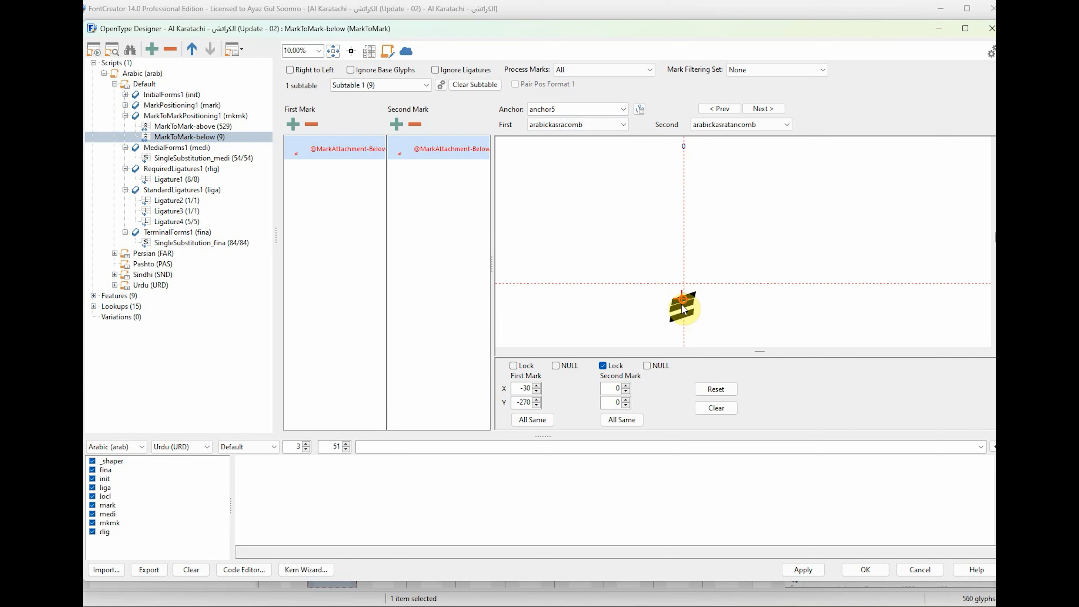
Step: Place the first-mark anchor of alefcomb-arab at X 20, Y -520 and apply the MarkToMark-below changes
{"action": "scroll", "coordinate": [596, 125], "scroll_direction": "down", "scroll_amount": 1}
{"action": "left_click_drag", "start_coordinate": [688, 287], "coordinate": [690, 314]}
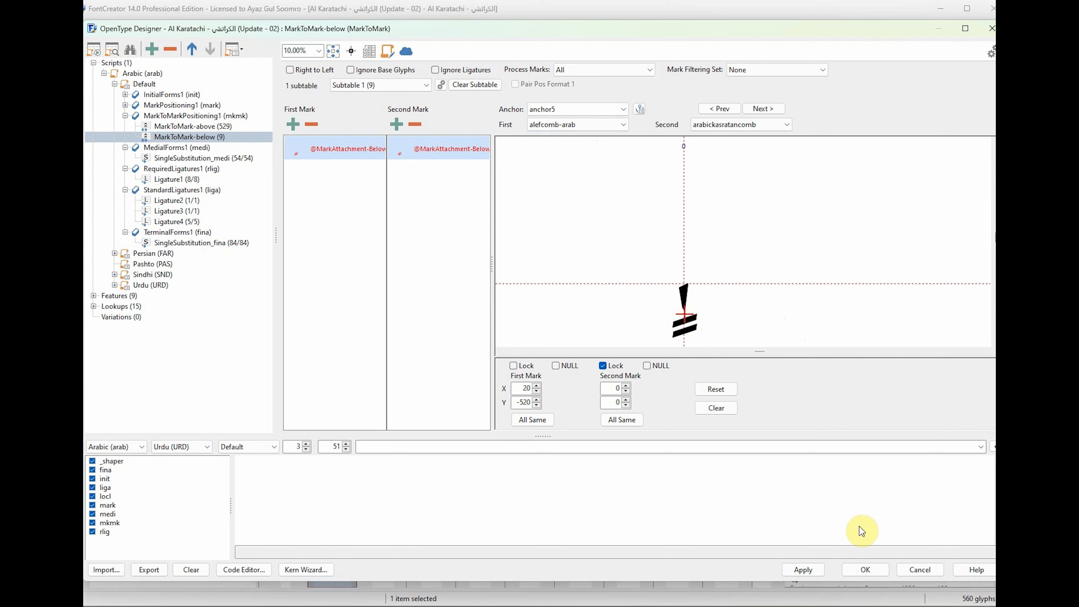
{"action": "left_click", "coordinate": [803, 570]}
{"action": "left_click", "coordinate": [517, 323]}
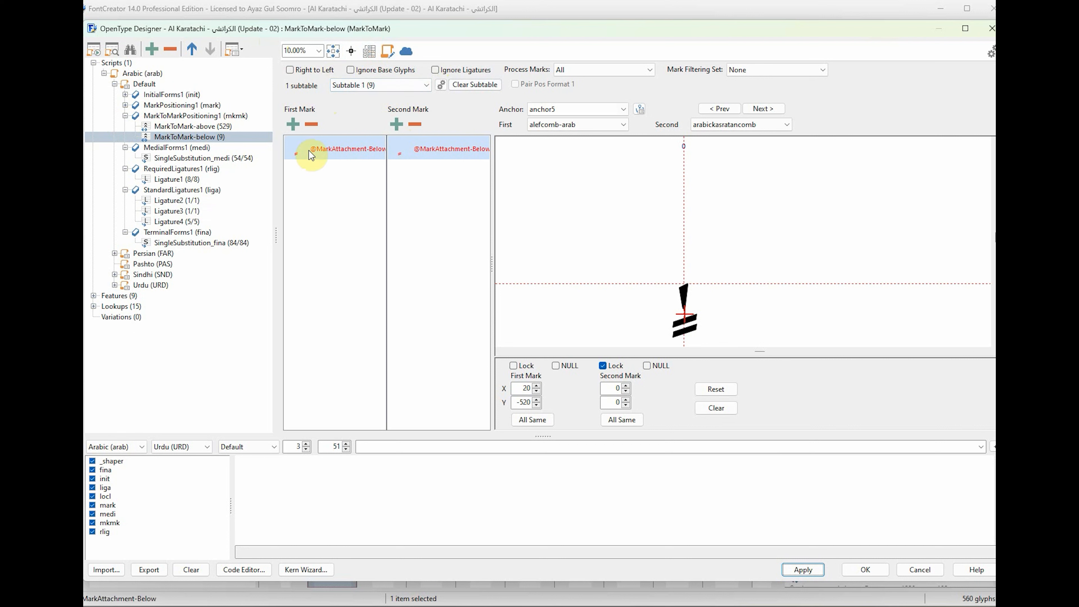
Step: Collapse the Default language features in the Arabic script, apply the changes and close OpenType Designer
{"action": "left_click", "coordinate": [126, 116]}
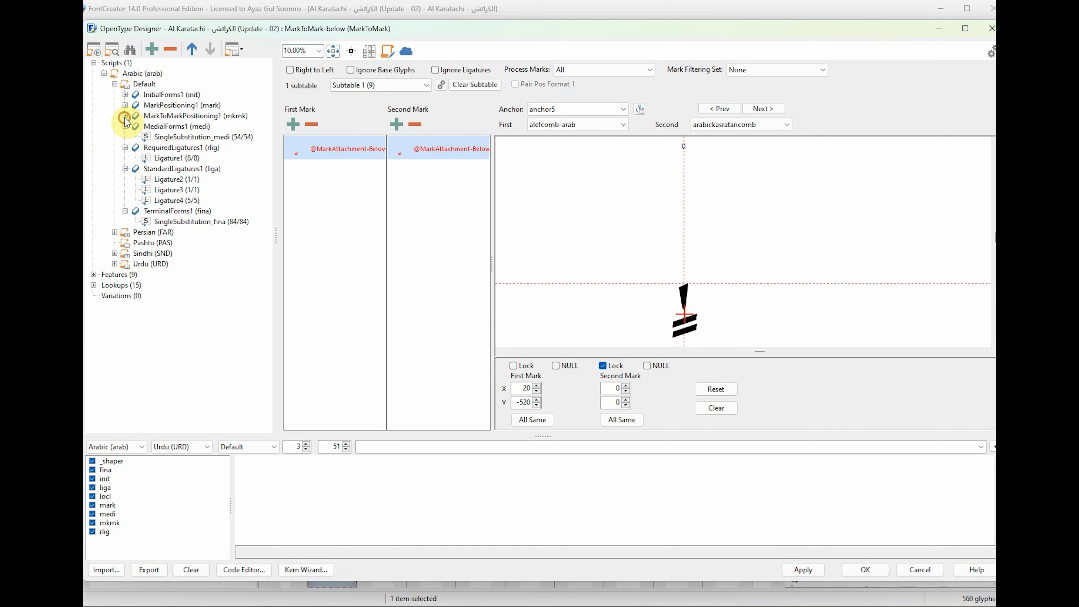
{"action": "left_click", "coordinate": [115, 84]}
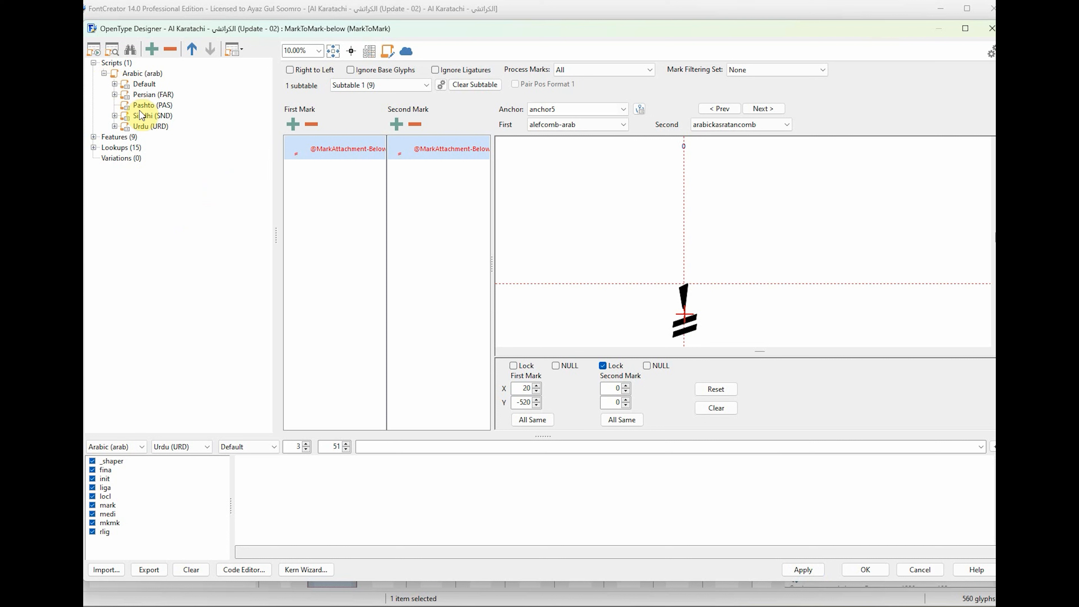
{"action": "left_click", "coordinate": [803, 570]}
{"action": "left_click", "coordinate": [520, 323]}
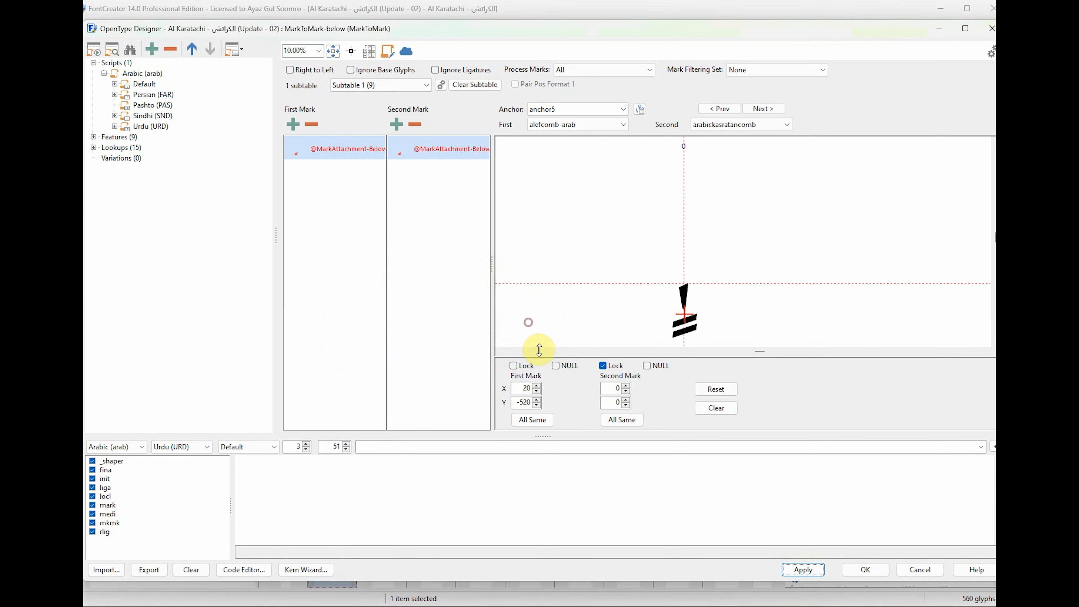
{"action": "left_click", "coordinate": [867, 570]}
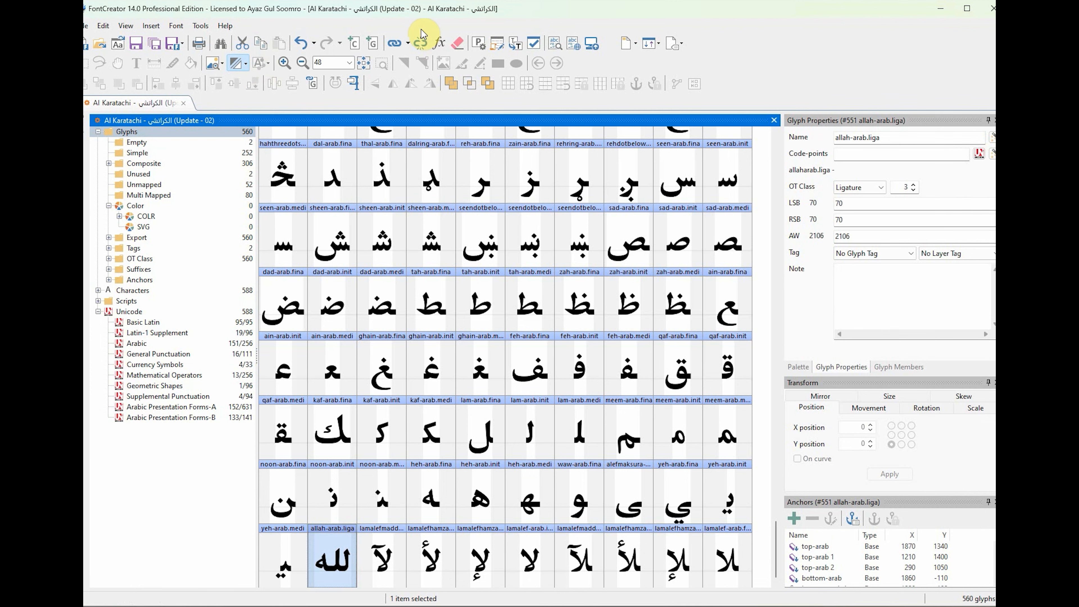
Step: Open the desktop font test, delete all of its sample text and close the test window
{"action": "key", "text": "F5"}
{"action": "triple_click", "coordinate": [623, 187]}
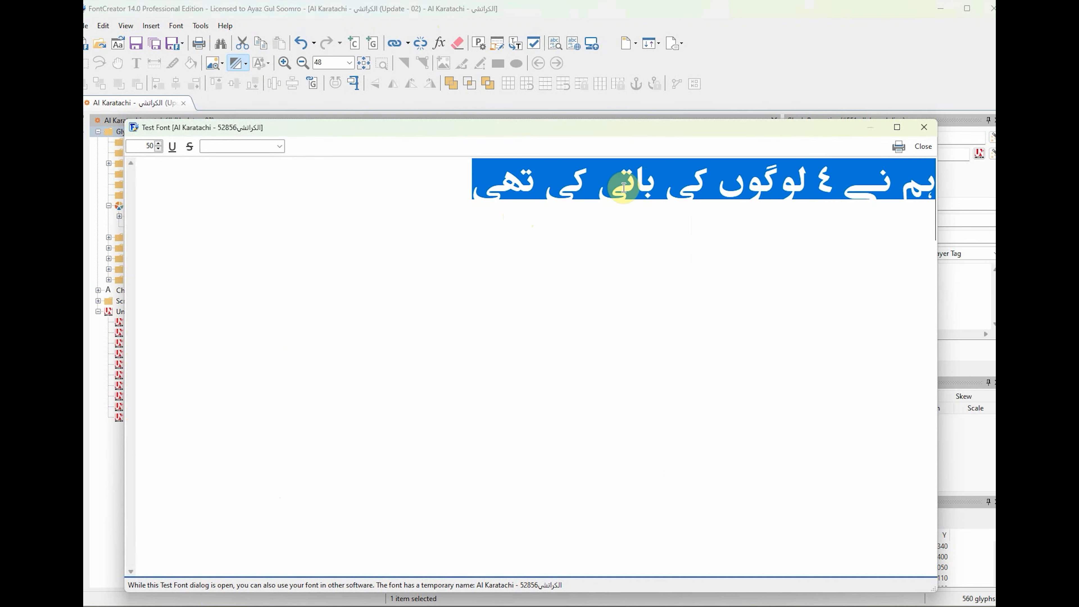
{"action": "key", "text": "Delete"}
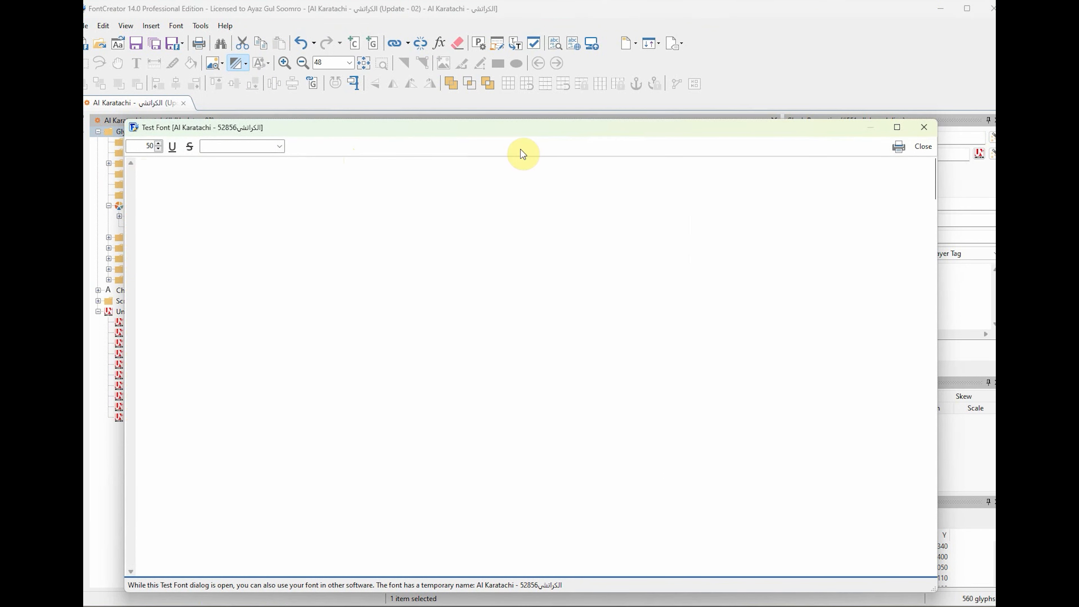
{"action": "left_click", "coordinate": [925, 128]}
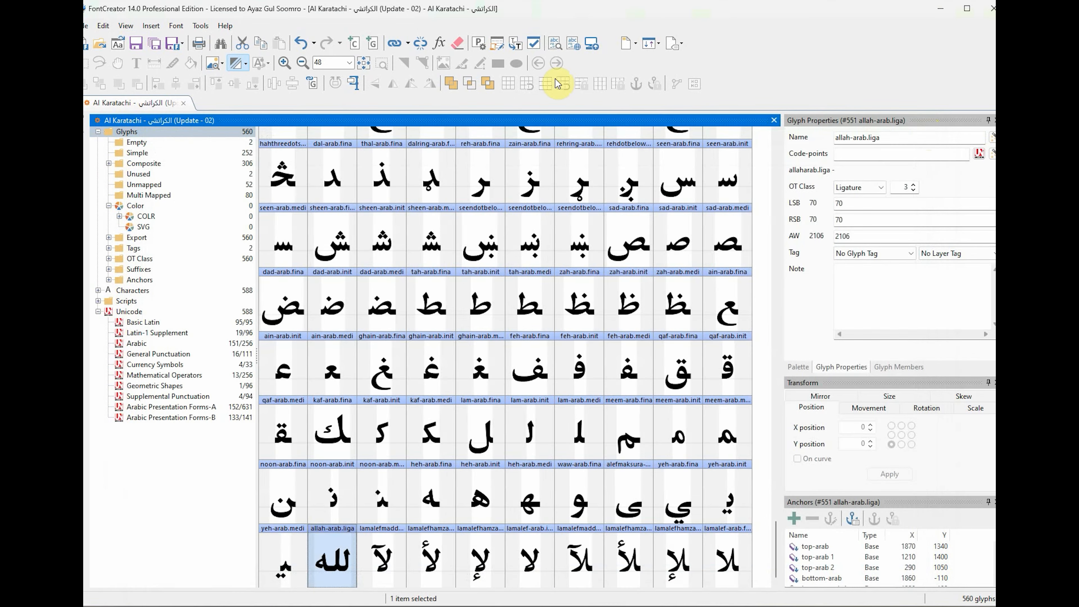
Step: Reopen the desktop font test, move its window higher and turn off right-to-left reading order for the test text
{"action": "left_click", "coordinate": [176, 26]}
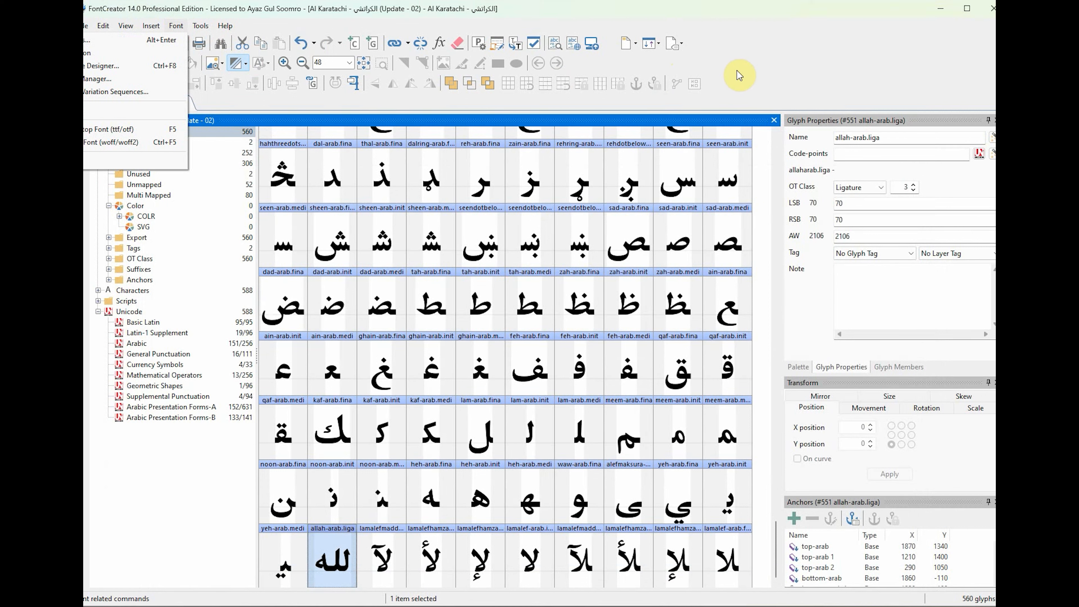
{"action": "left_click", "coordinate": [809, 60]}
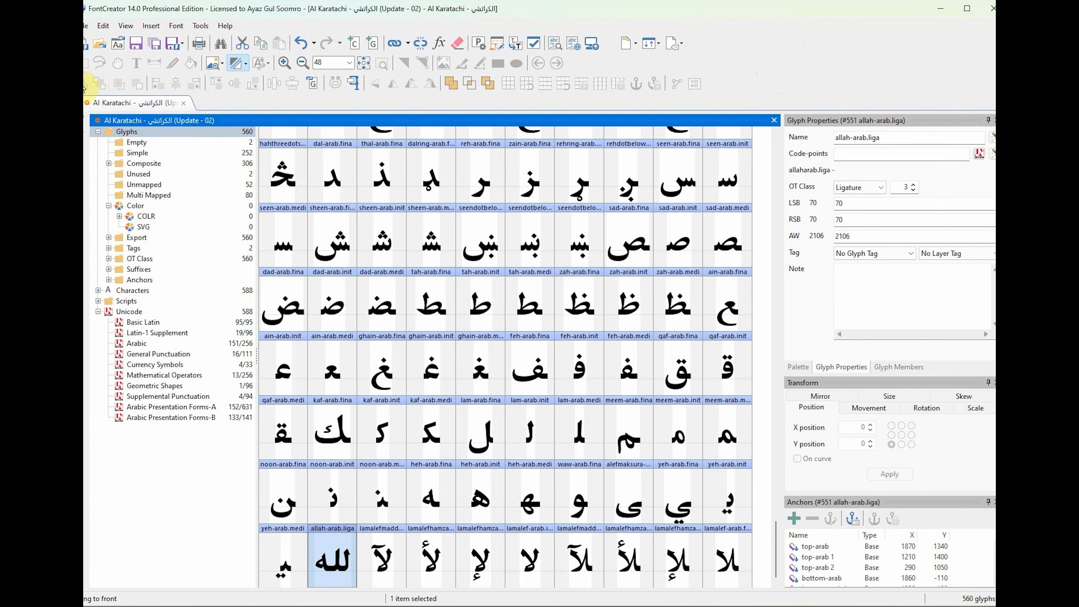
{"action": "left_click_drag", "start_coordinate": [72, 83], "coordinate": [101, 83]}
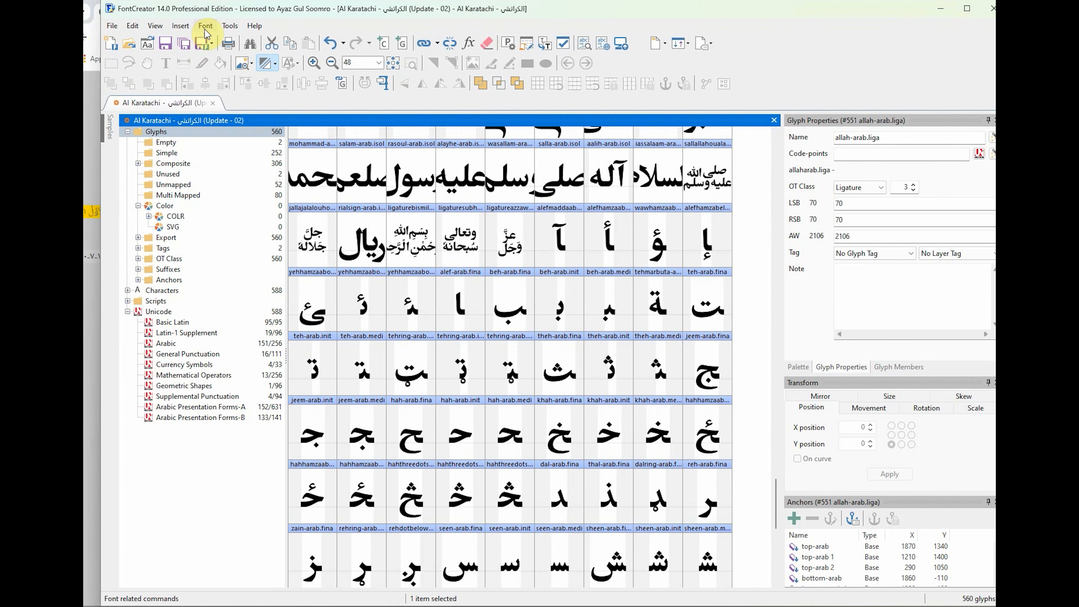
{"action": "left_click", "coordinate": [205, 26]}
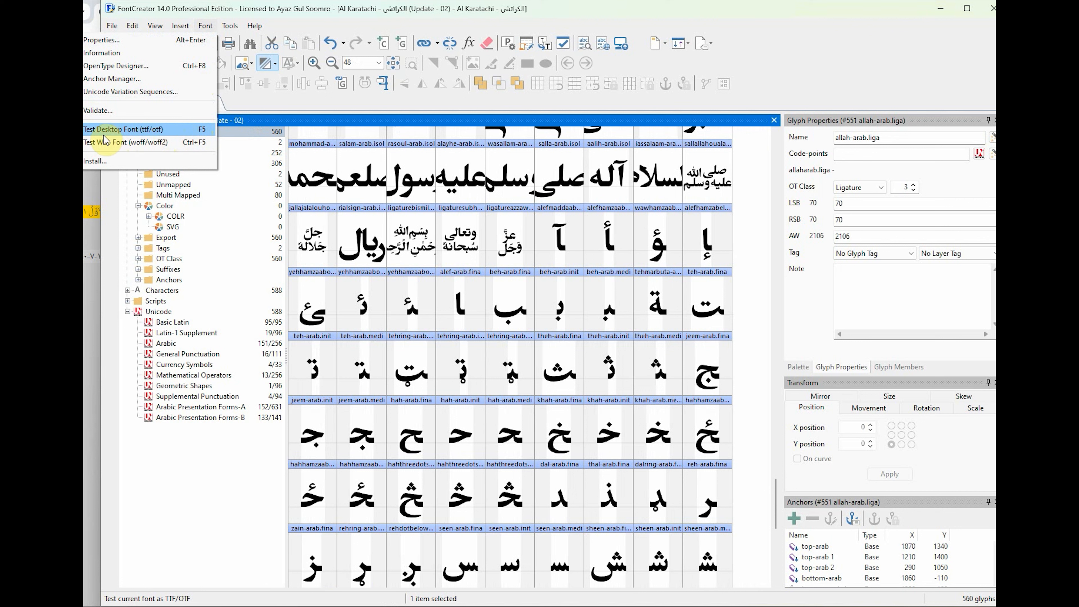
{"action": "left_click", "coordinate": [161, 132]}
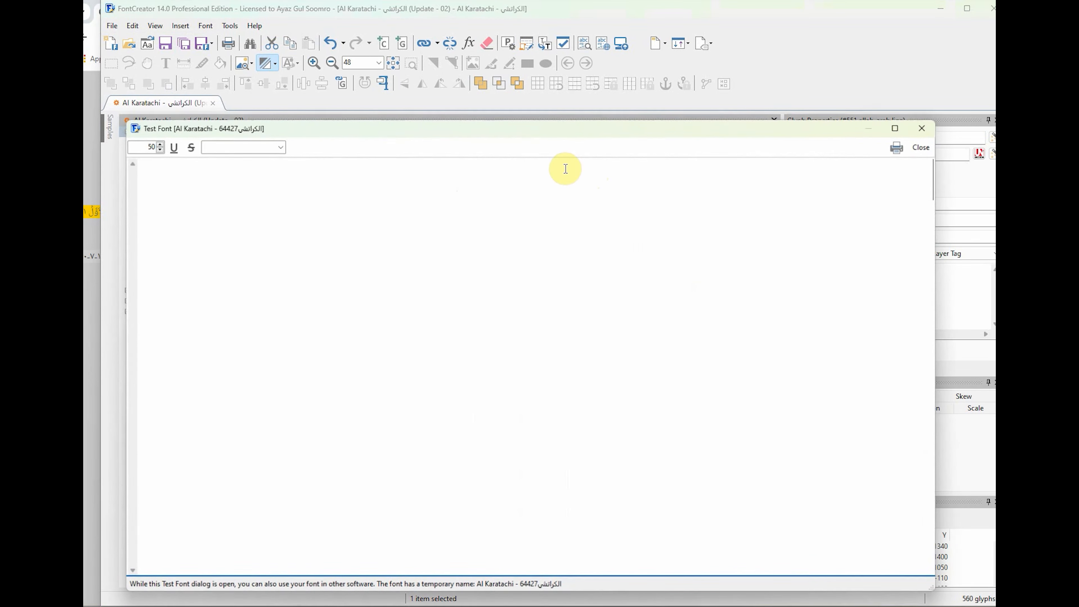
{"action": "left_click_drag", "start_coordinate": [369, 135], "coordinate": [424, 66]}
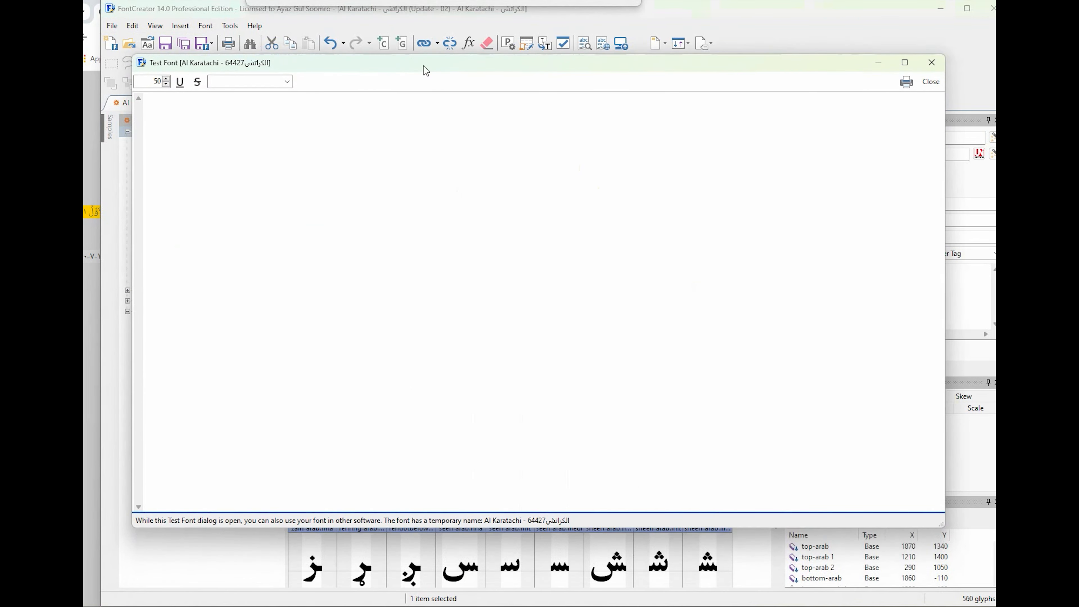
{"action": "right_click", "coordinate": [379, 136]}
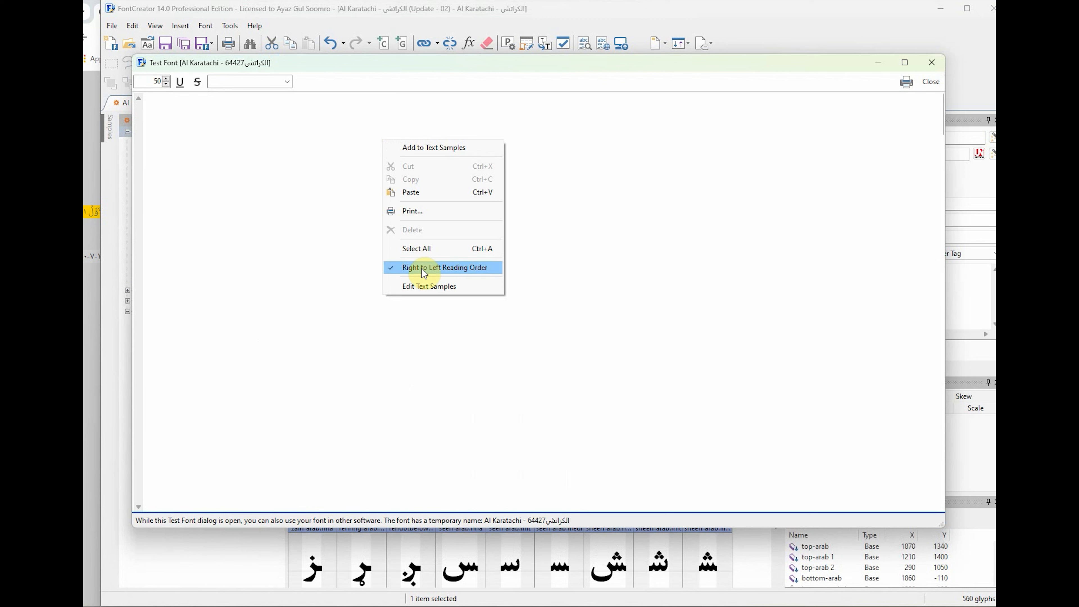
{"action": "left_click", "coordinate": [439, 274]}
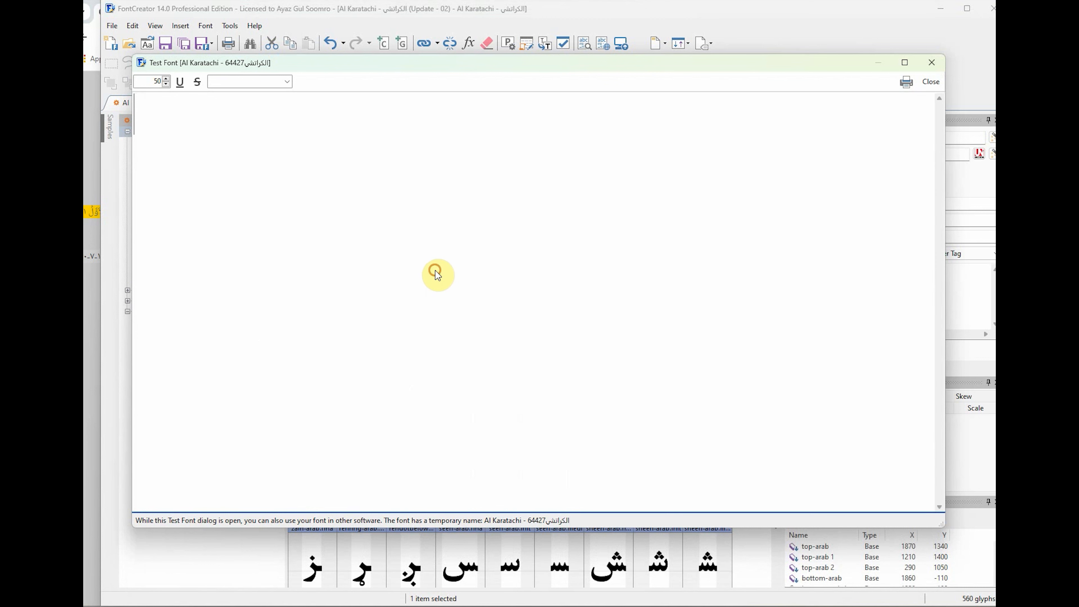
Step: Turn right-to-left reading order back on for the test text and set the text size to 30
{"action": "right_click", "coordinate": [427, 248]}
{"action": "left_click", "coordinate": [482, 380]}
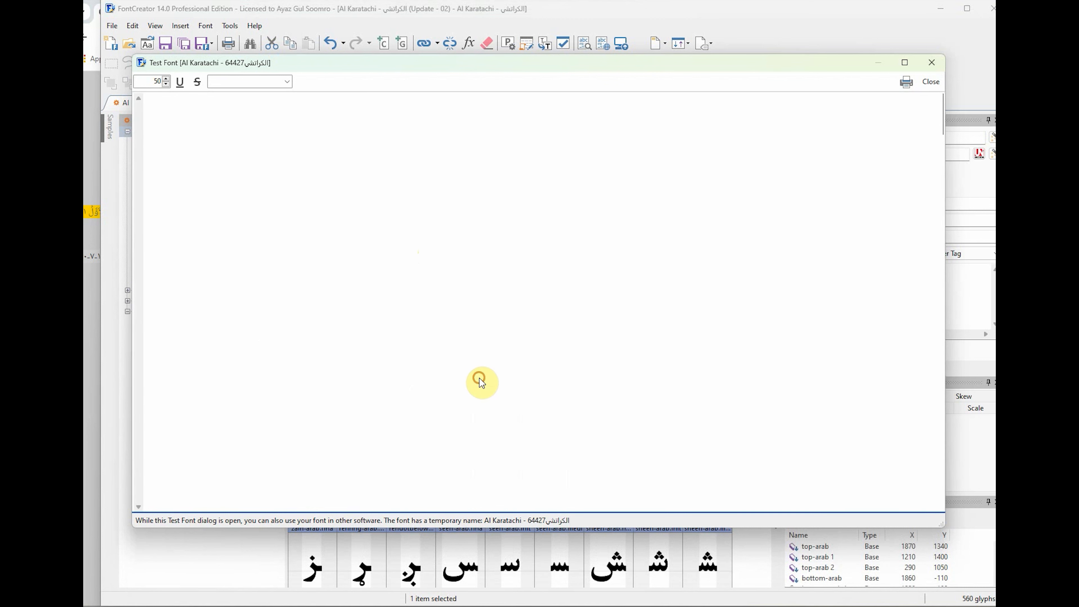
{"action": "double_click", "coordinate": [157, 81]}
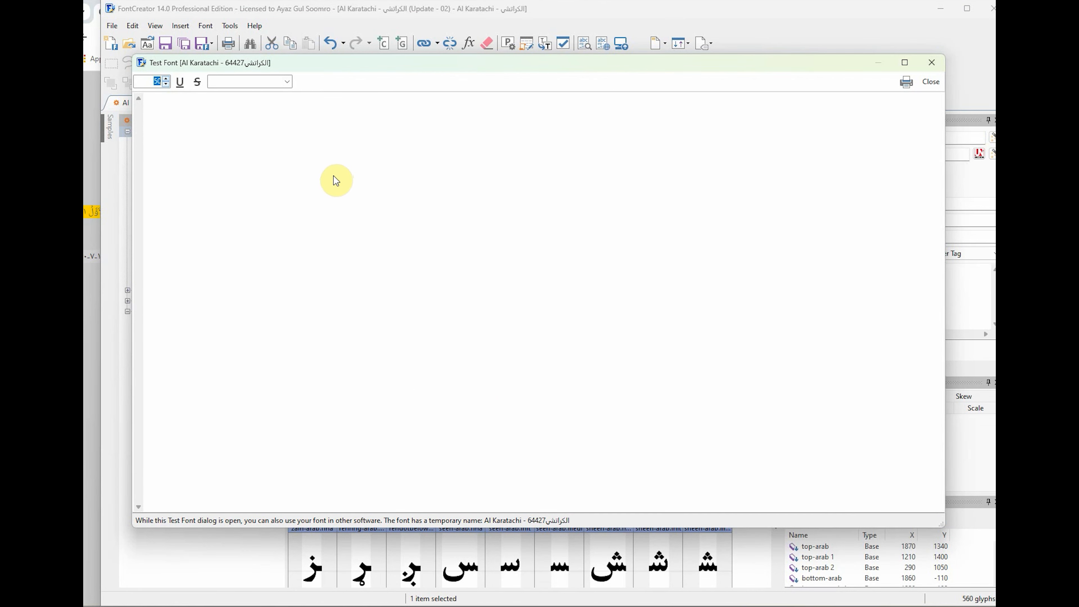
{"action": "type", "text": "30"}
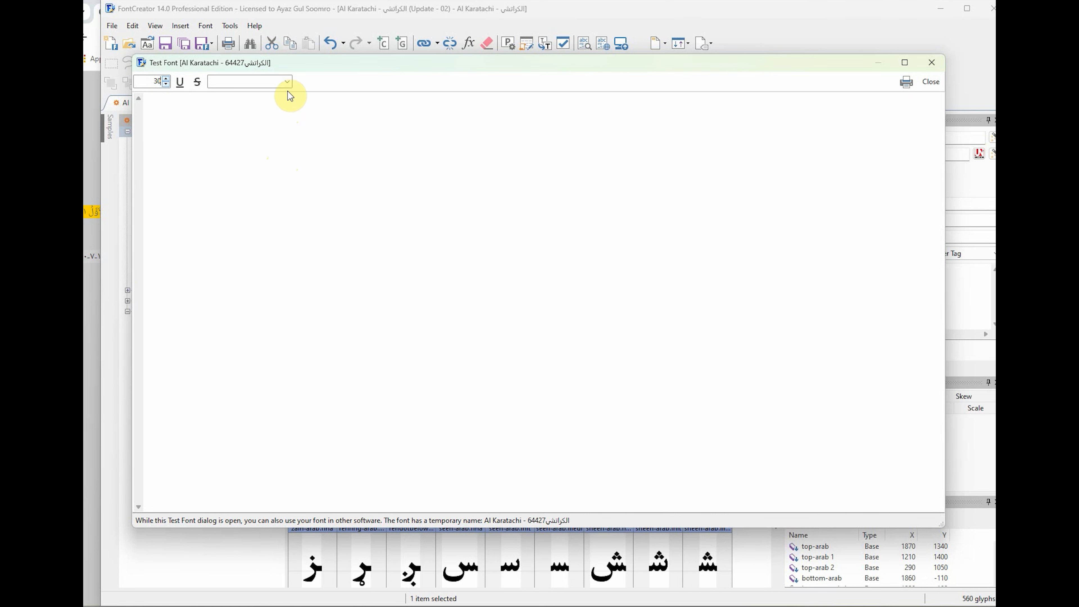
{"action": "left_click", "coordinate": [320, 112]}
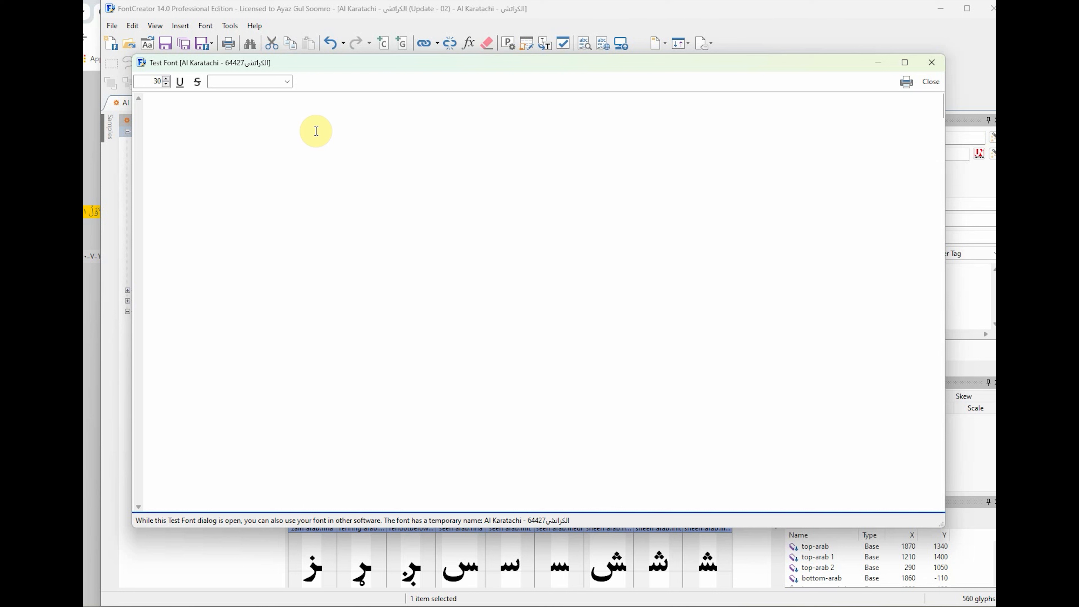
Step: Switch the keyboard input language and enter the verse line "اُس نے تپتی ہوئی پیشانی پر جب ہاتھ رکھا،" as test text
{"action": "key", "text": "super+space"}
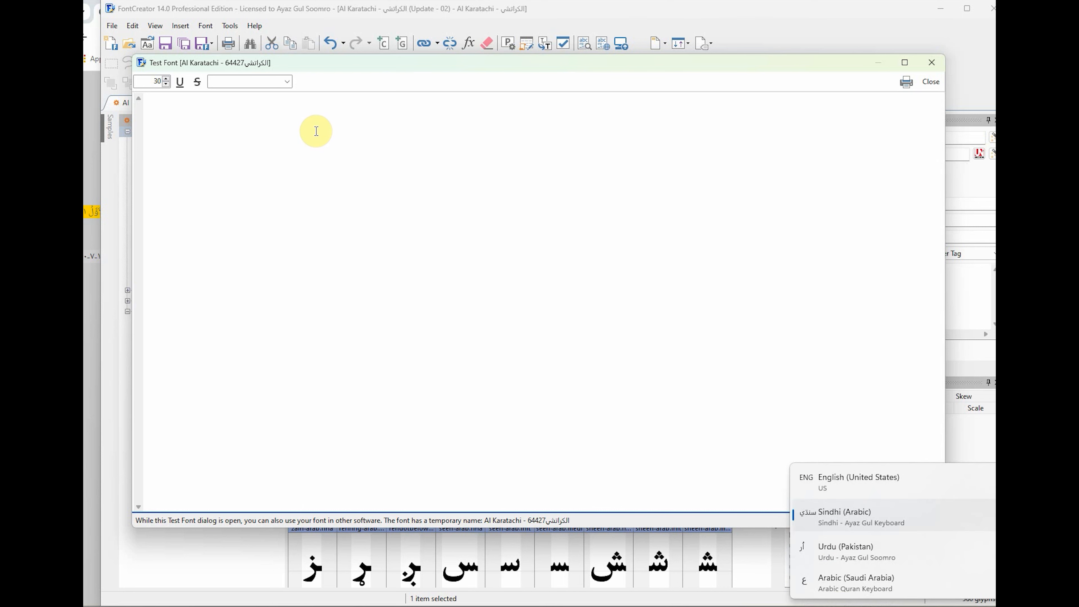
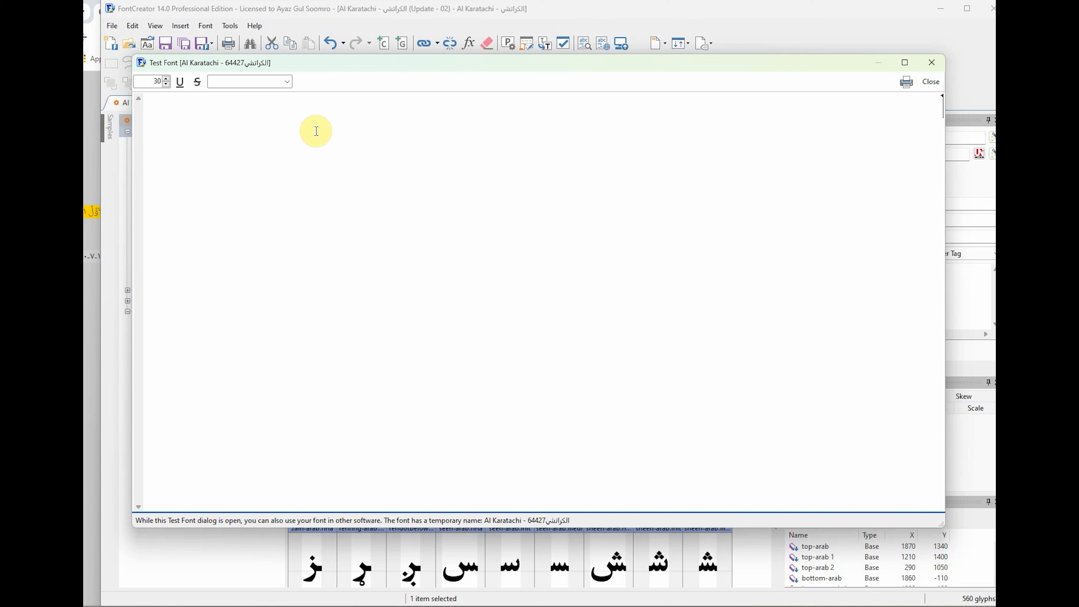
{"action": "type", "text": "ا"}
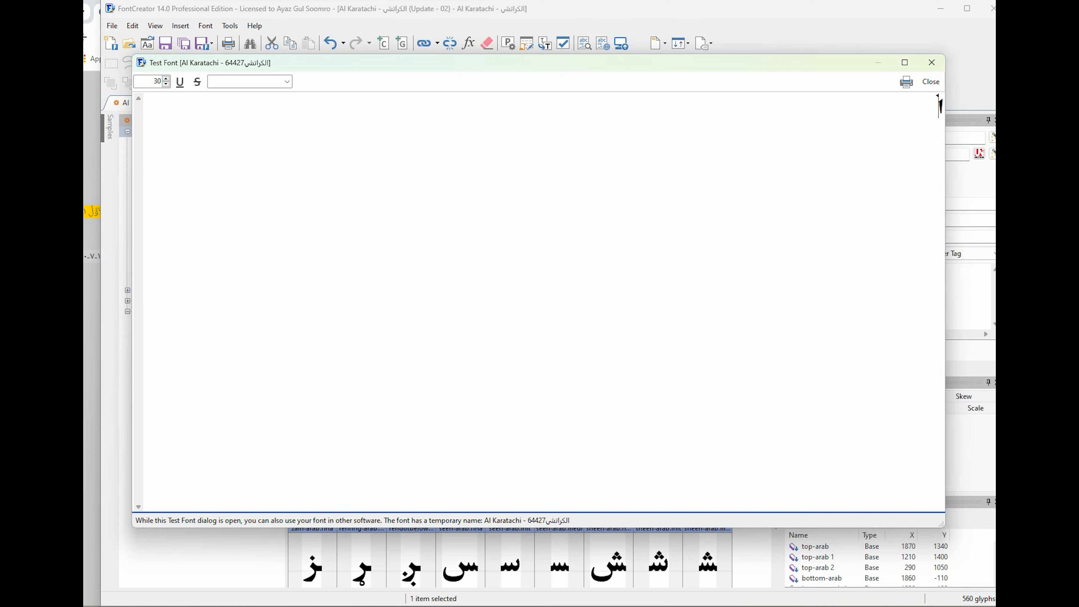
{"action": "type", "text": "ُس نے تپ"}
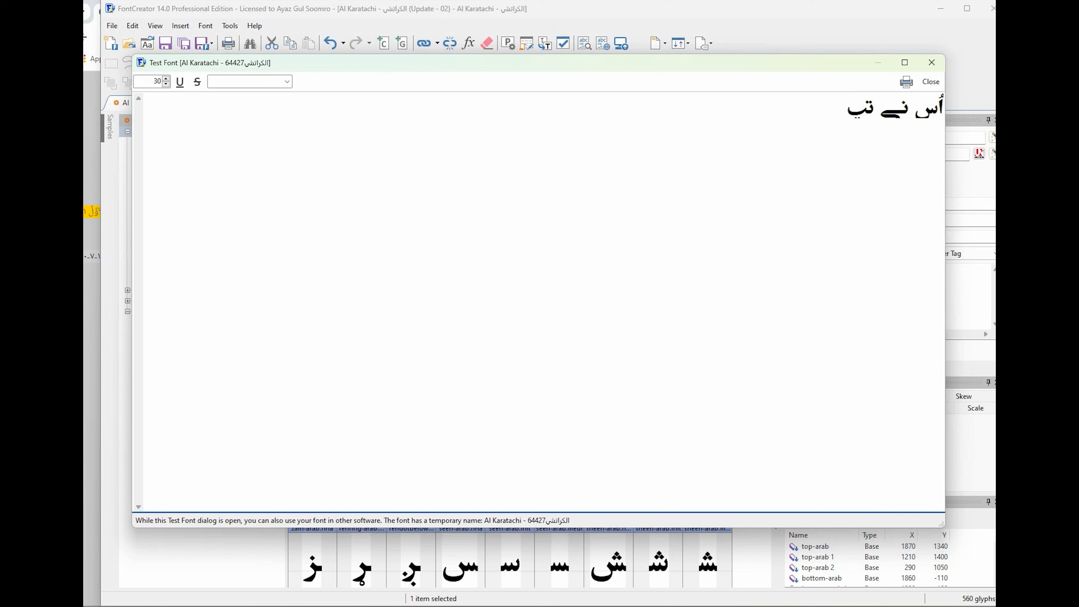
{"action": "type", "text": "تی ہوئی پیشا"}
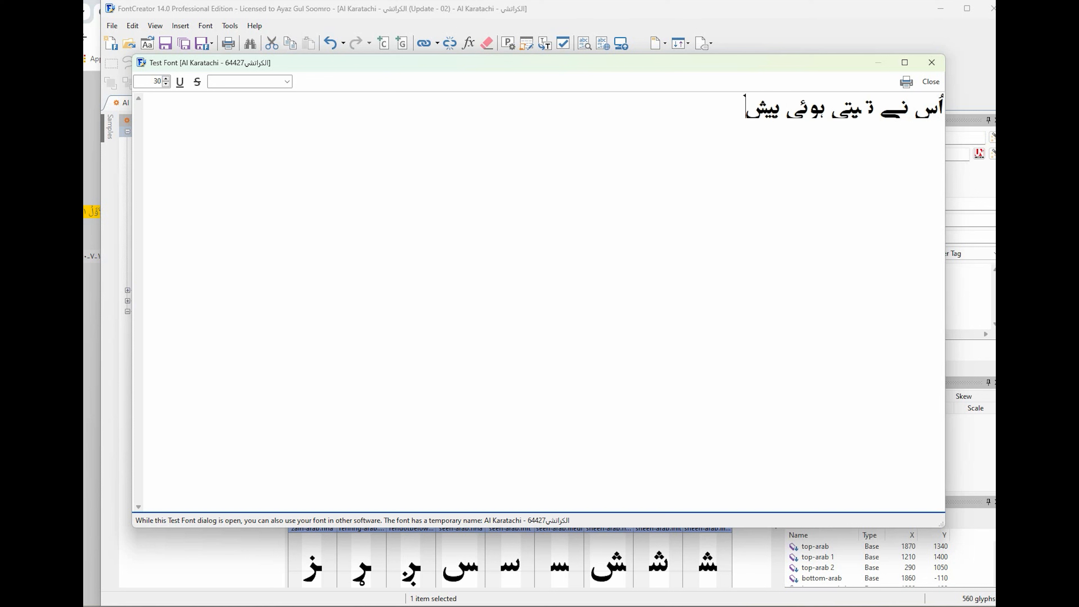
{"action": "type", "text": "نی پر جب ہ"}
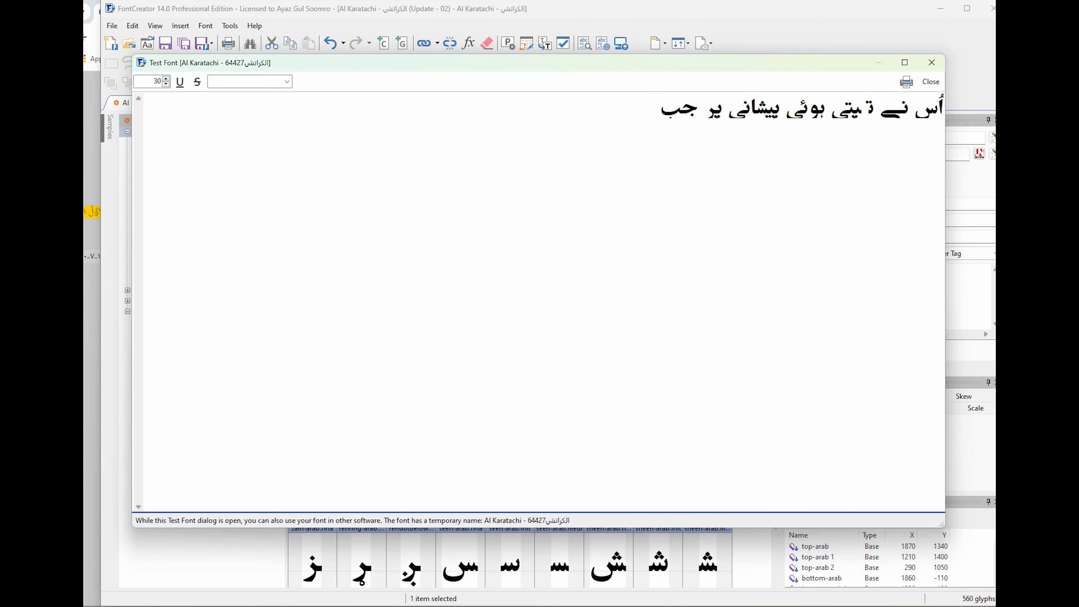
{"action": "type", "text": "اتھ رکھا،"}
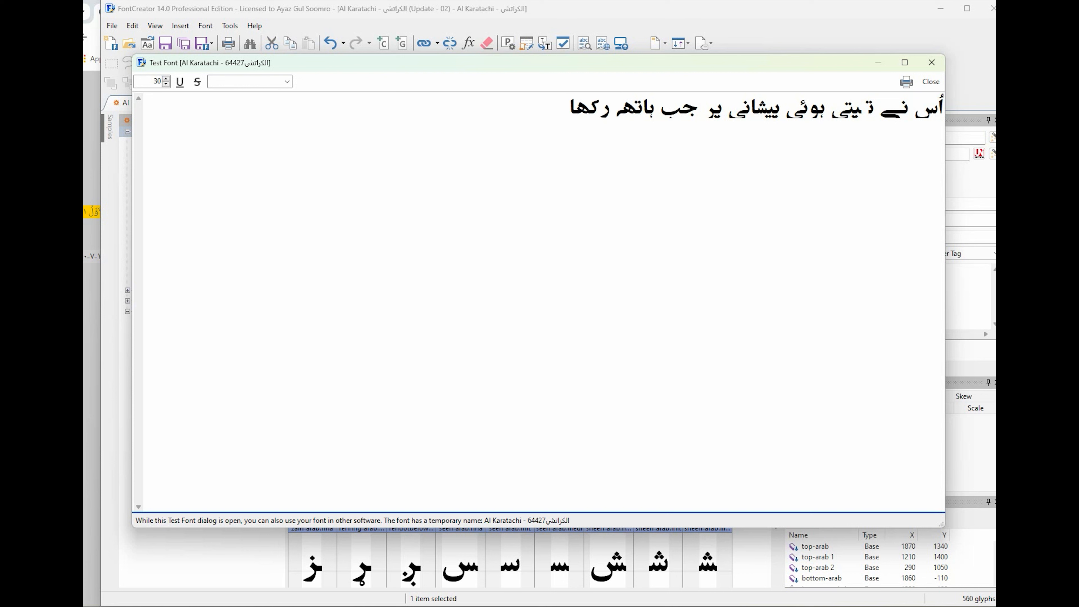
Step: Add the second verse line "روح تک آگئی تاثیر مسیحائی کی۔" and the poet's name on a third line
{"action": "key", "text": "Return"}
{"action": "type", "text": "رُوح تک آگئی ت"}
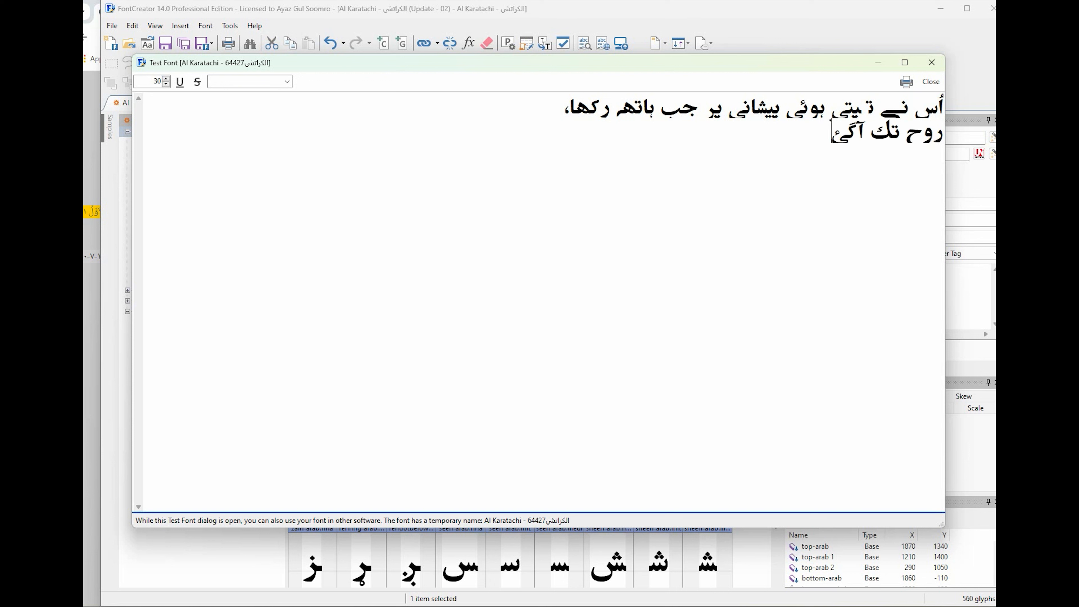
{"action": "type", "text": "اثیر مس"}
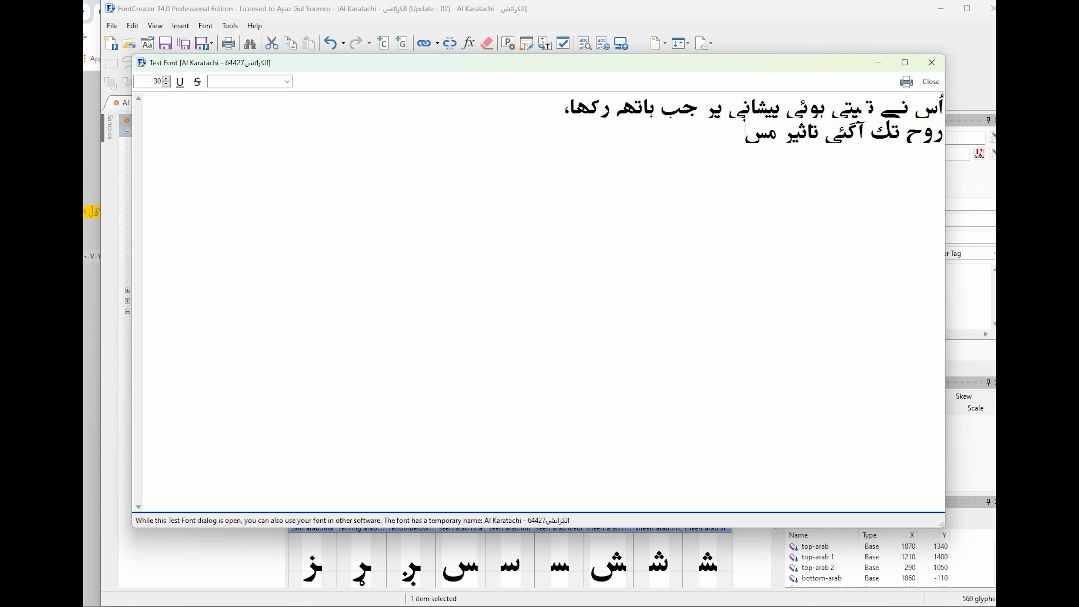
{"action": "type", "text": "یحائی کی"}
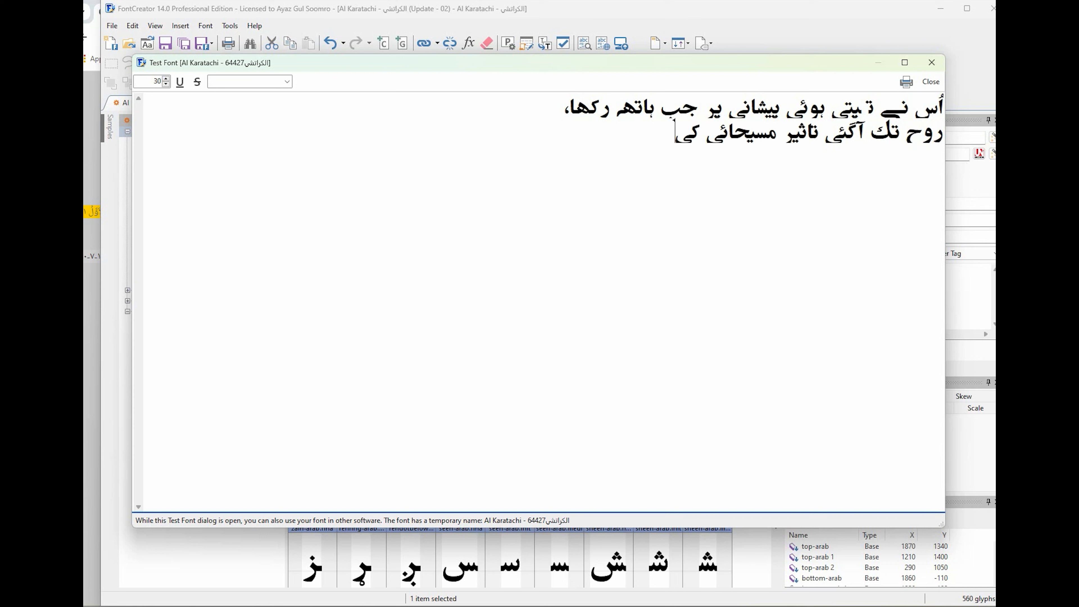
{"action": "type", "text": "۔"}
{"action": "key", "text": "Return"}
{"action": "type", "text": "پروین شاکر"}
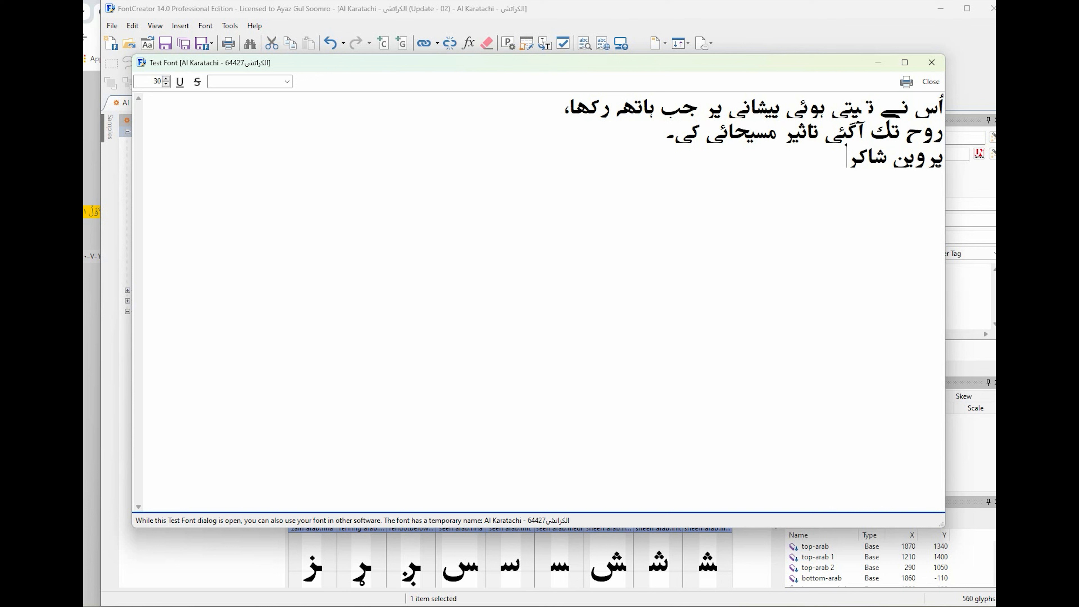
Step: Enlarge the test text to size 46 and close the font test window
{"action": "key", "text": "ctrl+a"}
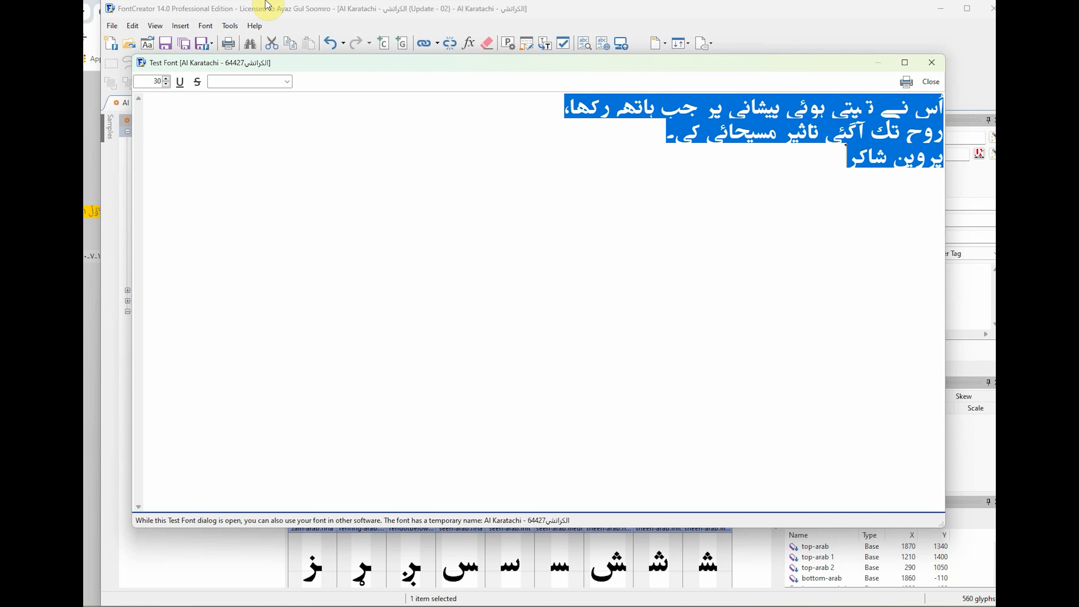
{"action": "left_click", "coordinate": [497, 139]}
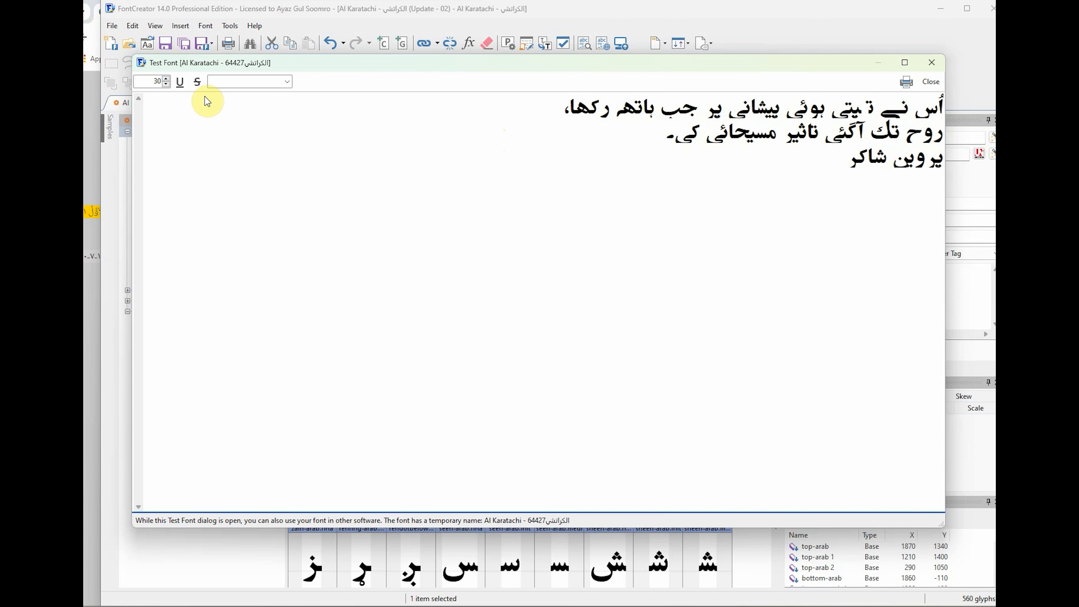
{"action": "double_click", "coordinate": [167, 79]}
{"action": "double_click", "coordinate": [169, 79]}
{"action": "double_click", "coordinate": [168, 79]}
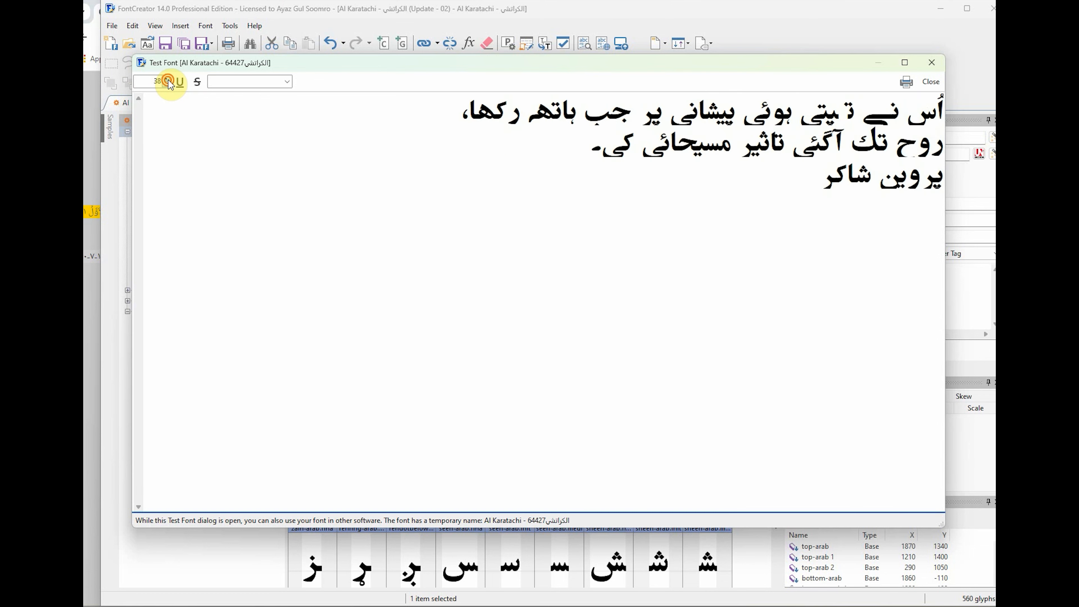
{"action": "double_click", "coordinate": [168, 79]}
{"action": "double_click", "coordinate": [168, 79]}
{"action": "double_click", "coordinate": [168, 79]}
{"action": "left_click", "coordinate": [168, 79]}
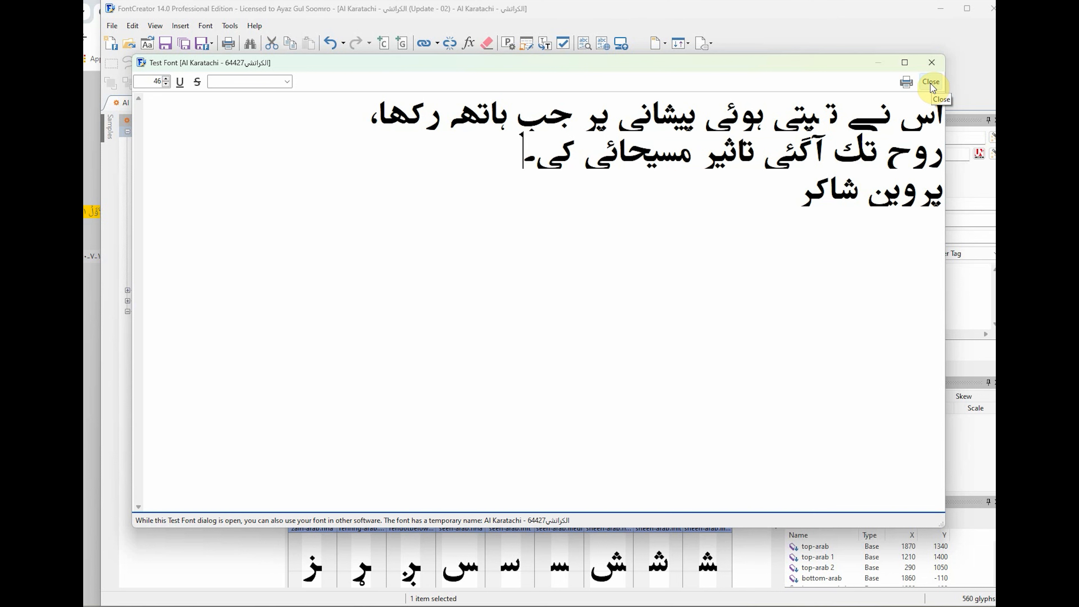
{"action": "left_click", "coordinate": [931, 83]}
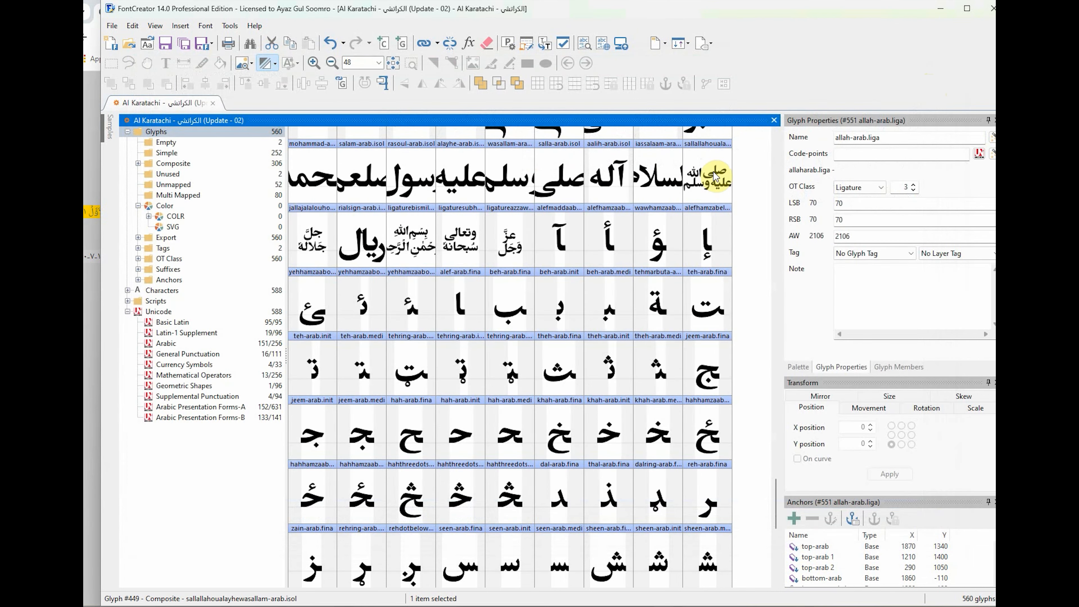
Step: Widen the main window, open the khah-arab.fina glyph and examine its lower part against the WinDescent line
{"action": "left_click_drag", "start_coordinate": [101, 165], "coordinate": [74, 166]}
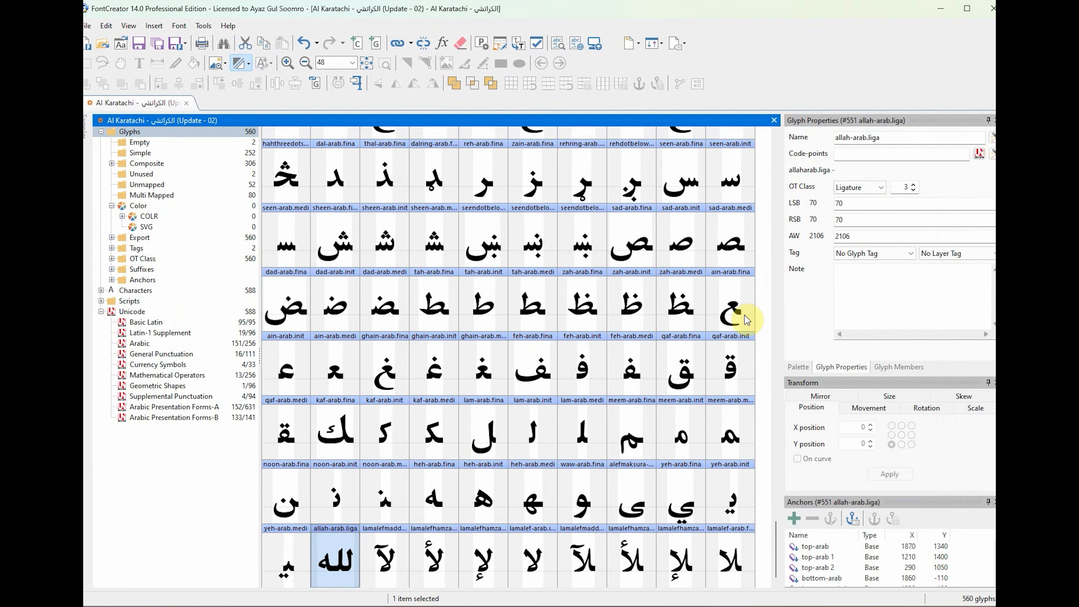
{"action": "left_click", "coordinate": [387, 375]}
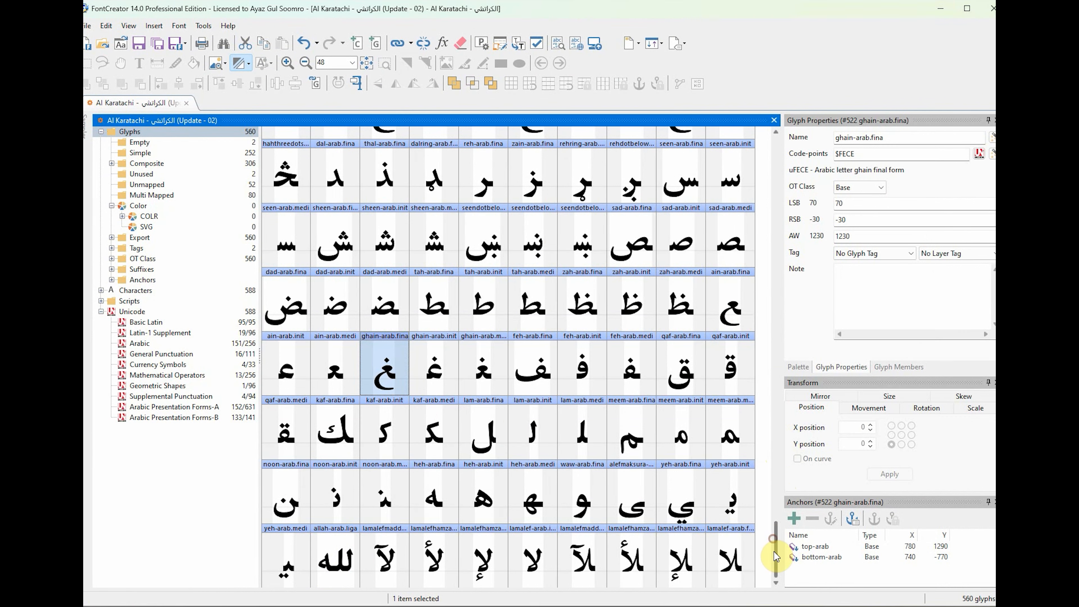
{"action": "left_click_drag", "start_coordinate": [774, 551], "coordinate": [779, 503]}
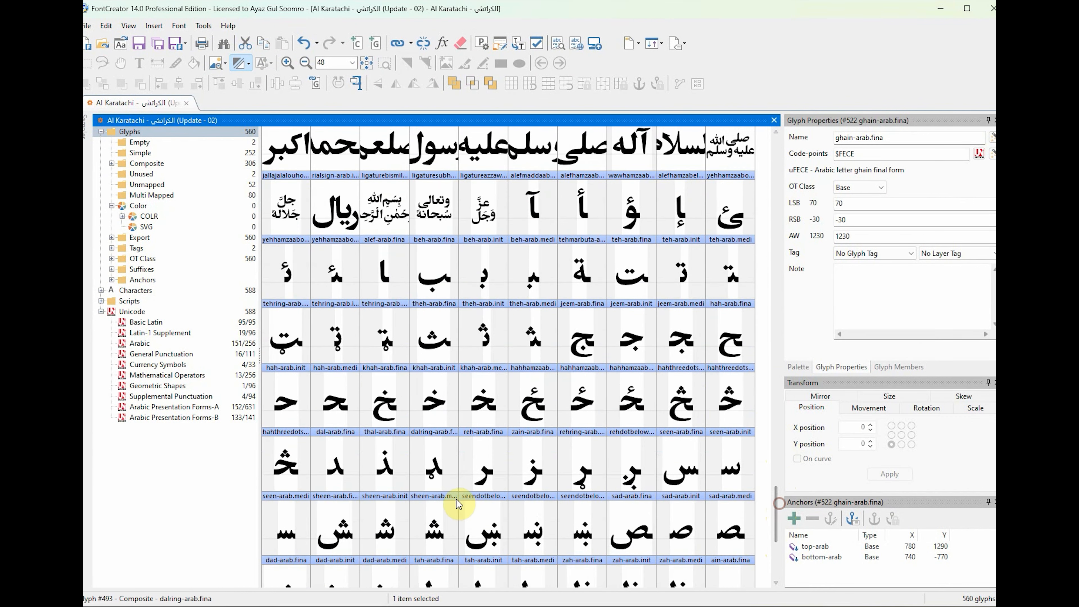
{"action": "double_click", "coordinate": [394, 409]}
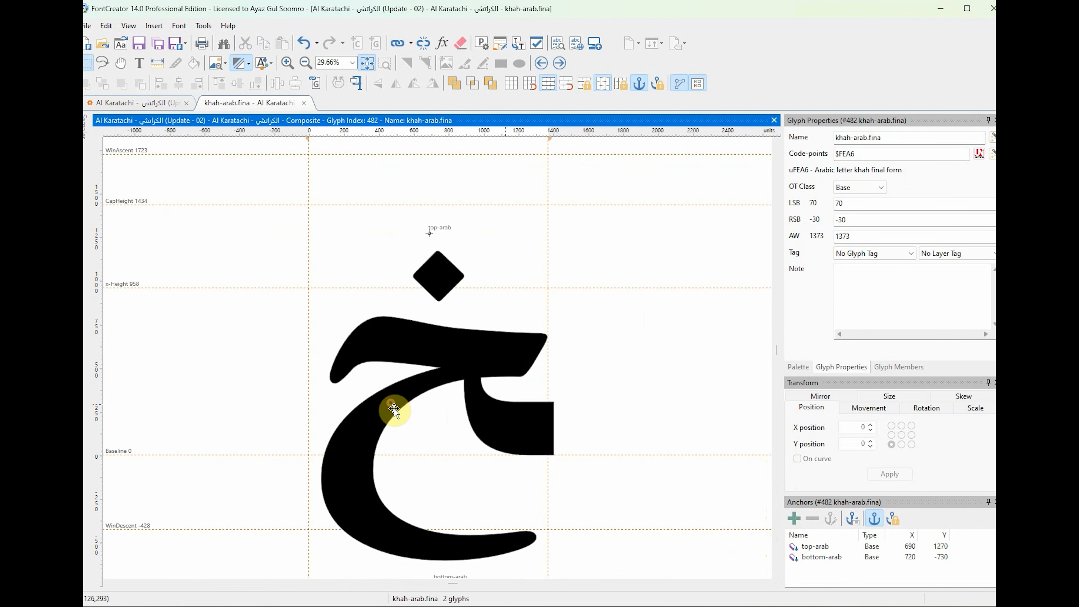
{"action": "scroll", "coordinate": [676, 366], "scroll_direction": "down", "scroll_amount": 2}
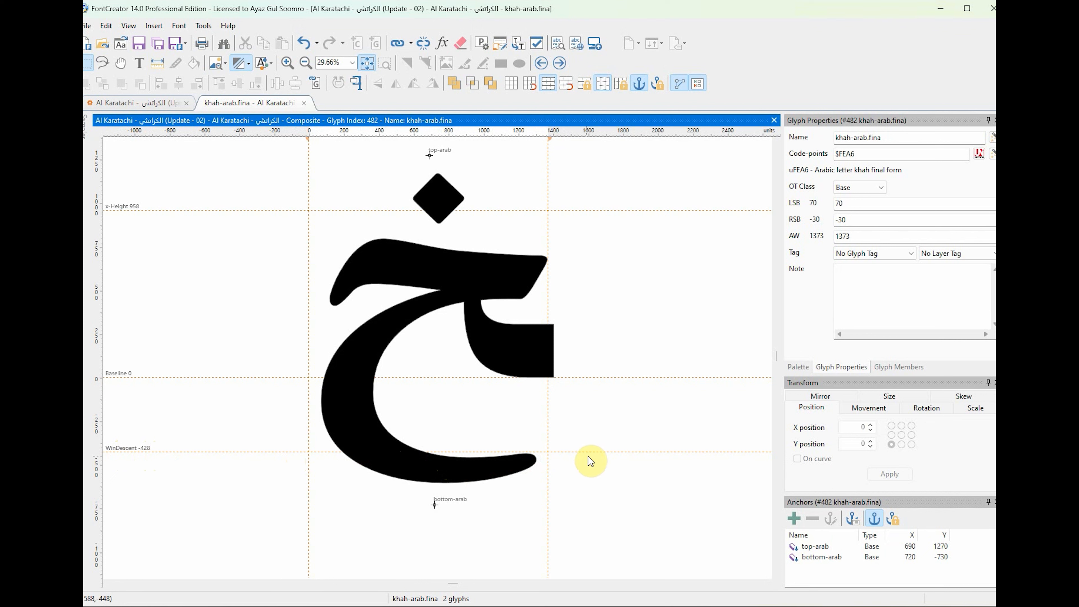
{"action": "scroll", "coordinate": [610, 444], "scroll_direction": "down", "scroll_amount": 5}
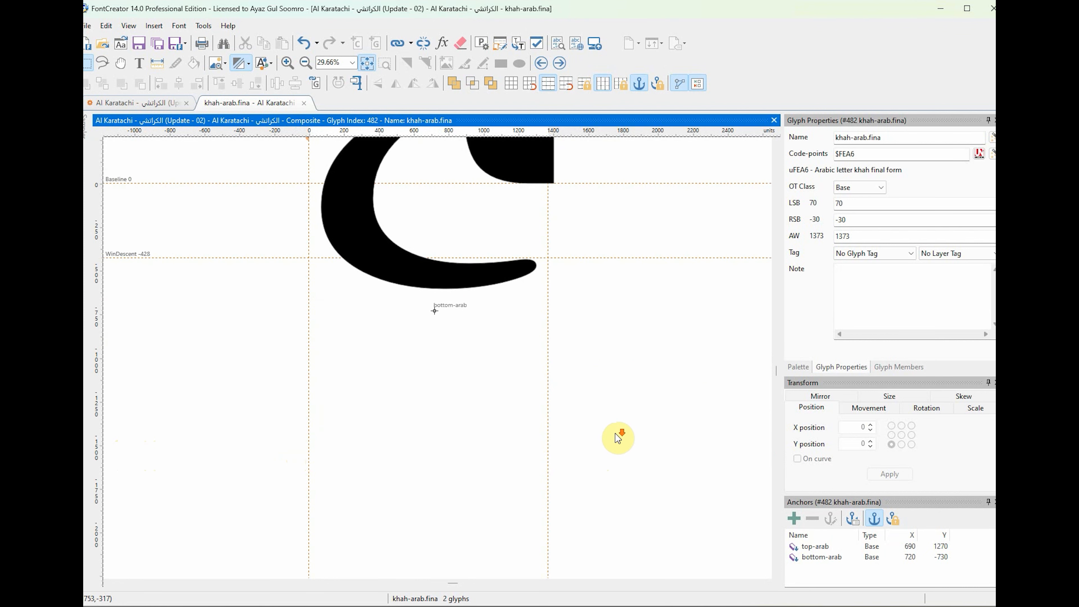
{"action": "scroll", "coordinate": [617, 438], "scroll_direction": "up", "scroll_amount": 3}
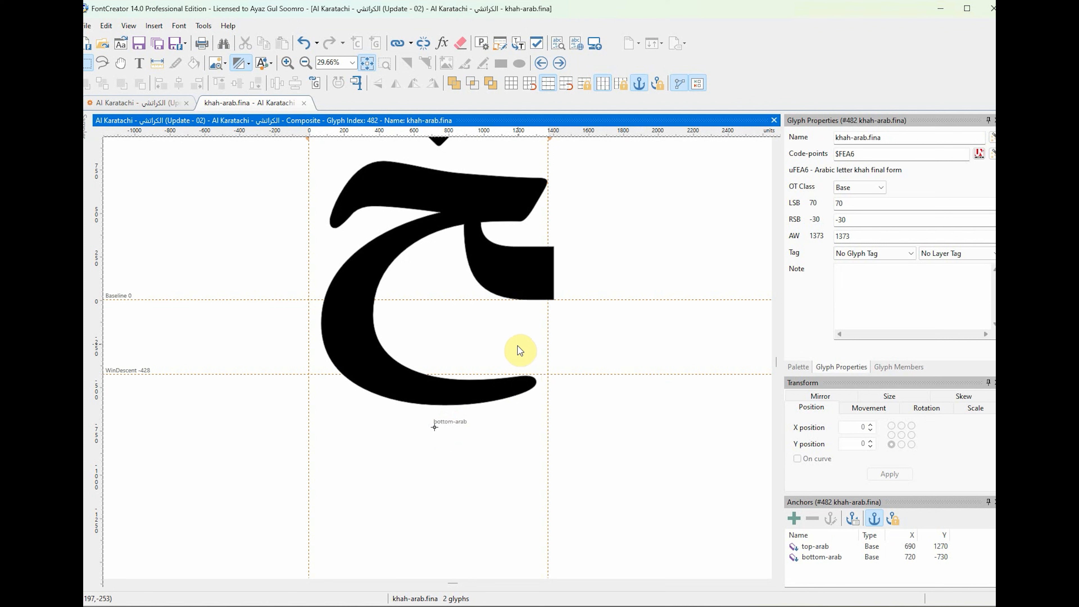
Step: Open the font's properties and collapse the General, Legal and Coverage sections
{"action": "left_click", "coordinate": [179, 26]}
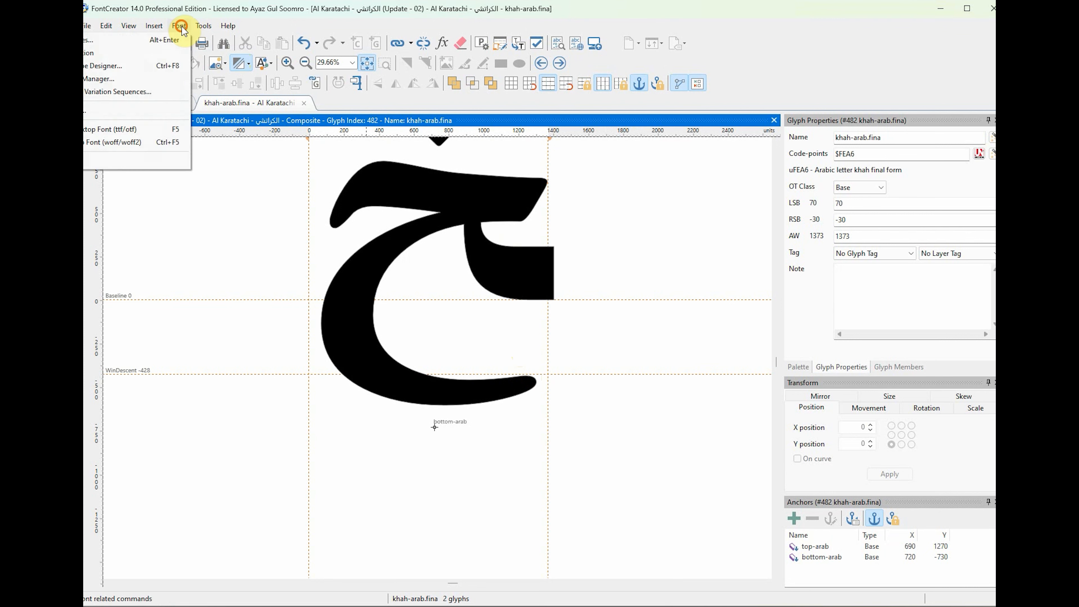
{"action": "left_click", "coordinate": [154, 45]}
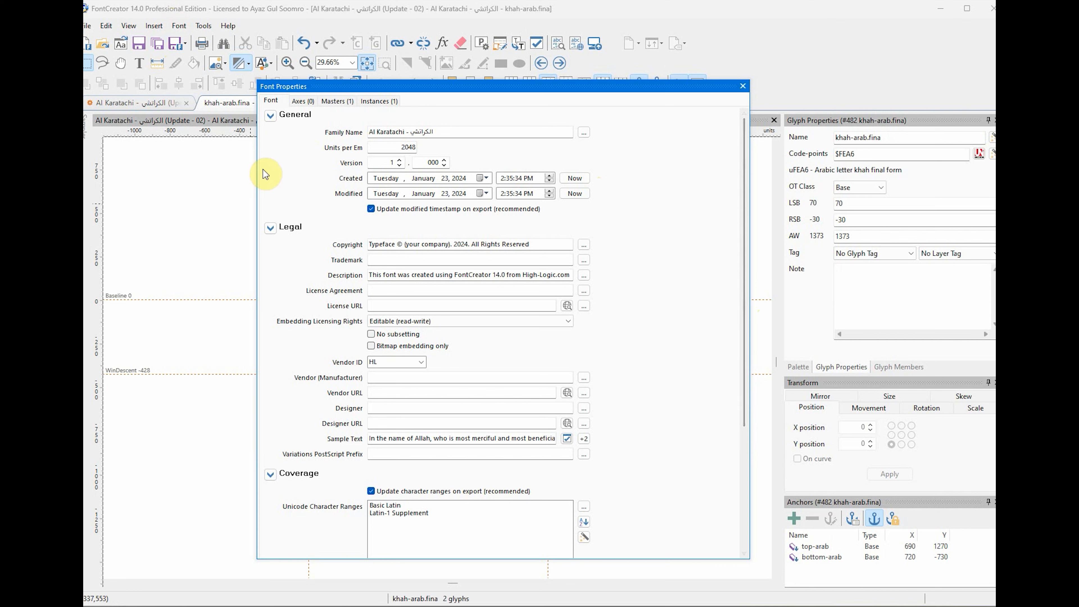
{"action": "left_click", "coordinate": [270, 115]}
{"action": "left_click", "coordinate": [269, 132]}
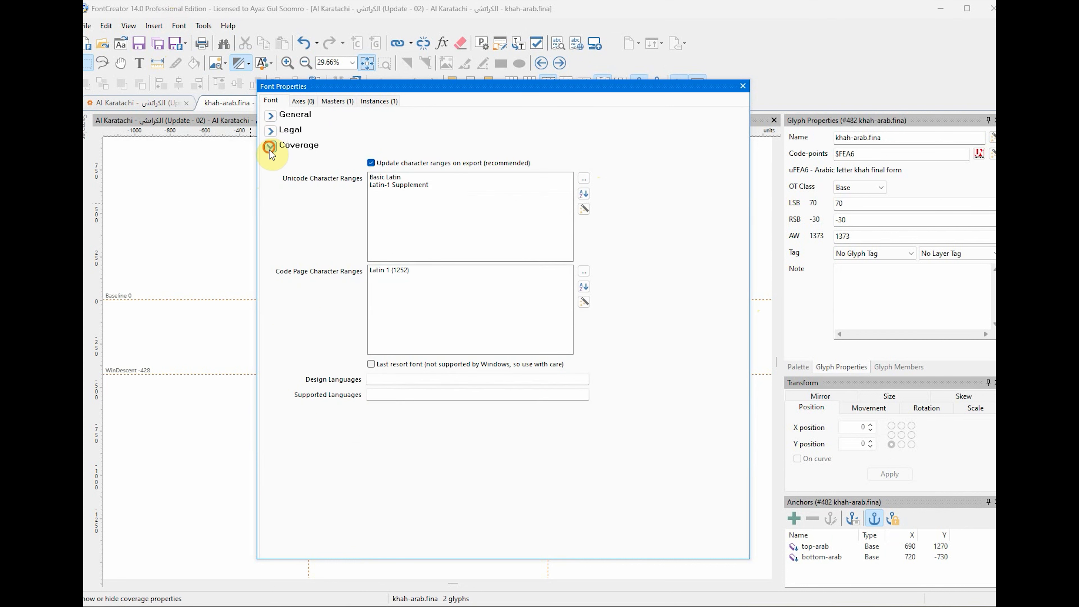
{"action": "left_click", "coordinate": [270, 147]}
Step: Recalculate the ascender, descender and line gap metrics for horizontal writing mode in the Regular master
{"action": "left_click", "coordinate": [302, 101]}
{"action": "left_click", "coordinate": [350, 102]}
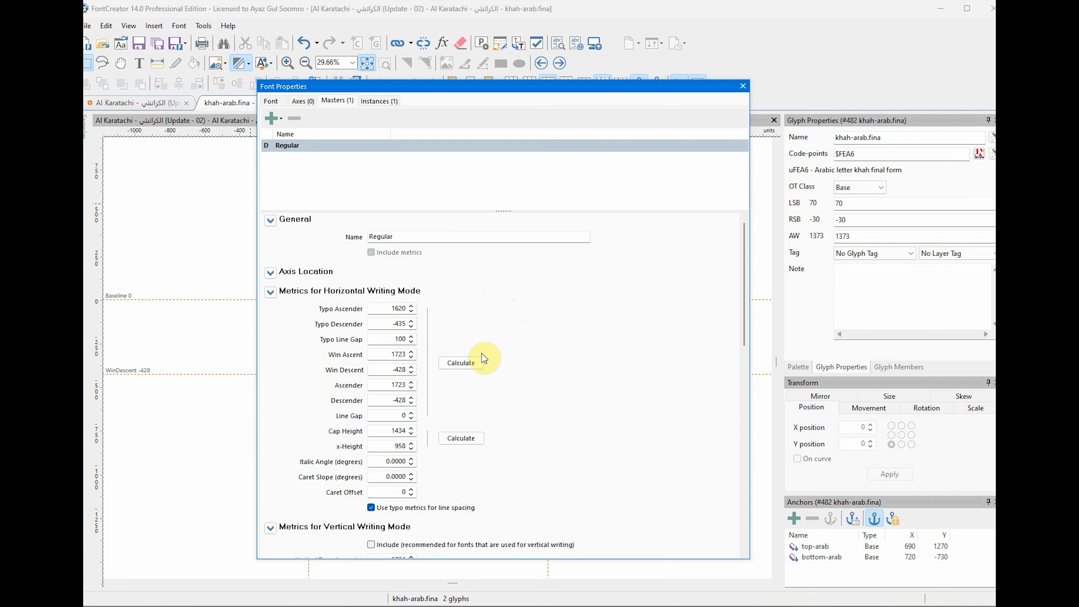
{"action": "left_click", "coordinate": [462, 363]}
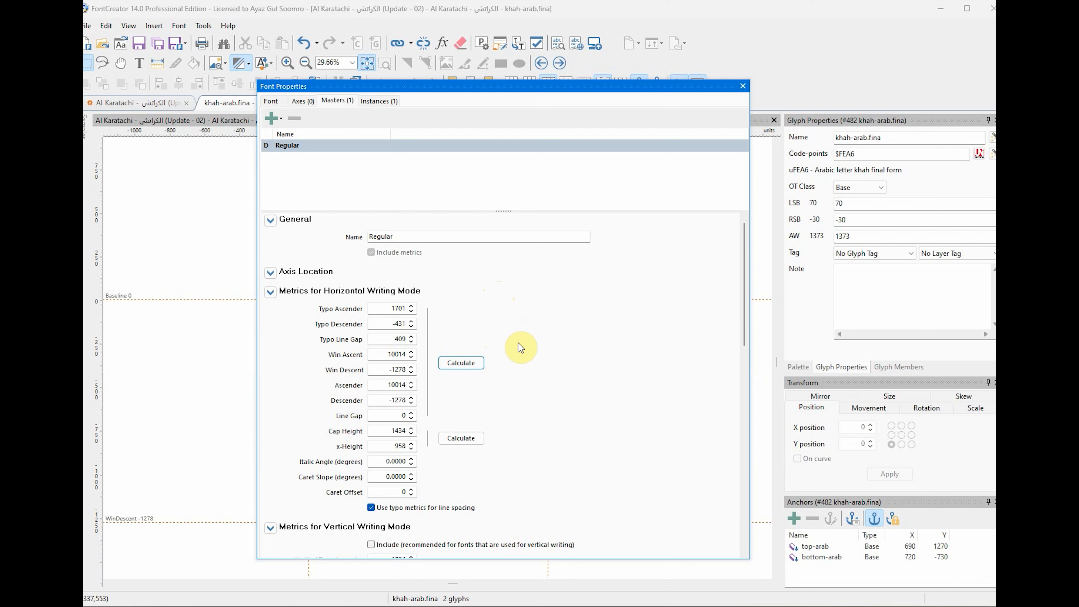
Step: Move the Font Properties window off the glyph and examine the khah-arab.fina outline against the recalculated metric lines
{"action": "left_click_drag", "start_coordinate": [451, 88], "coordinate": [732, 60]}
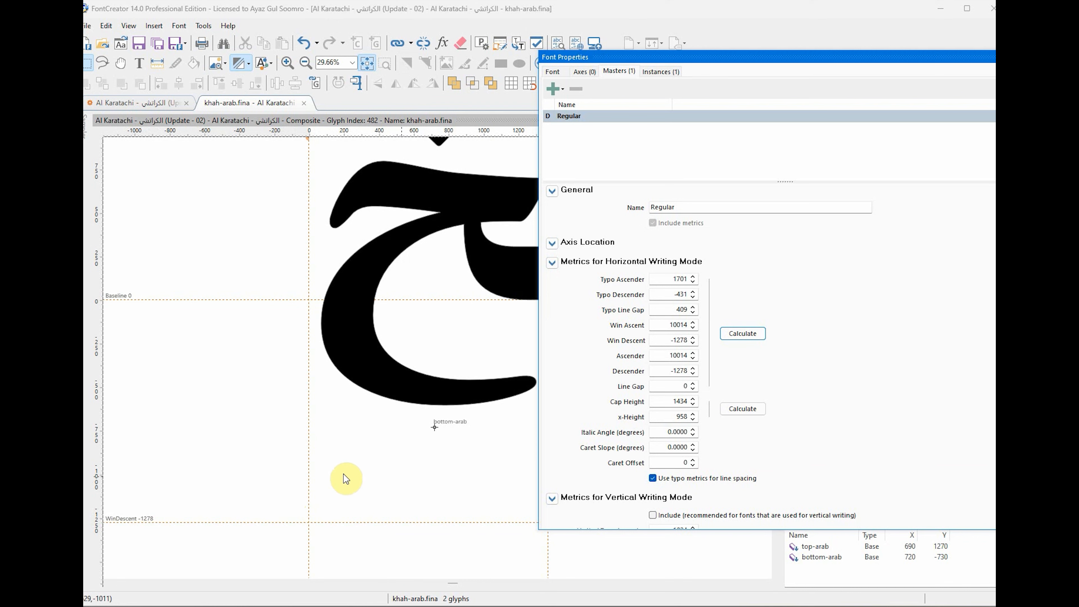
{"action": "scroll", "coordinate": [313, 461], "scroll_direction": "up", "scroll_amount": 6}
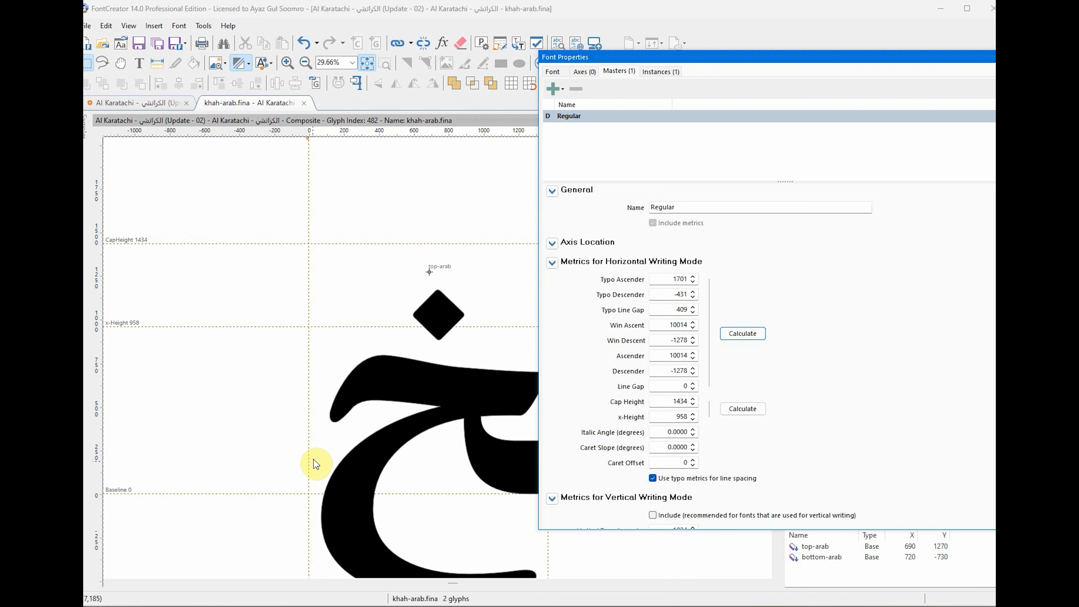
{"action": "scroll", "coordinate": [313, 463], "scroll_direction": "up", "scroll_amount": 4}
{"action": "scroll", "coordinate": [313, 463], "scroll_direction": "down", "scroll_amount": 4}
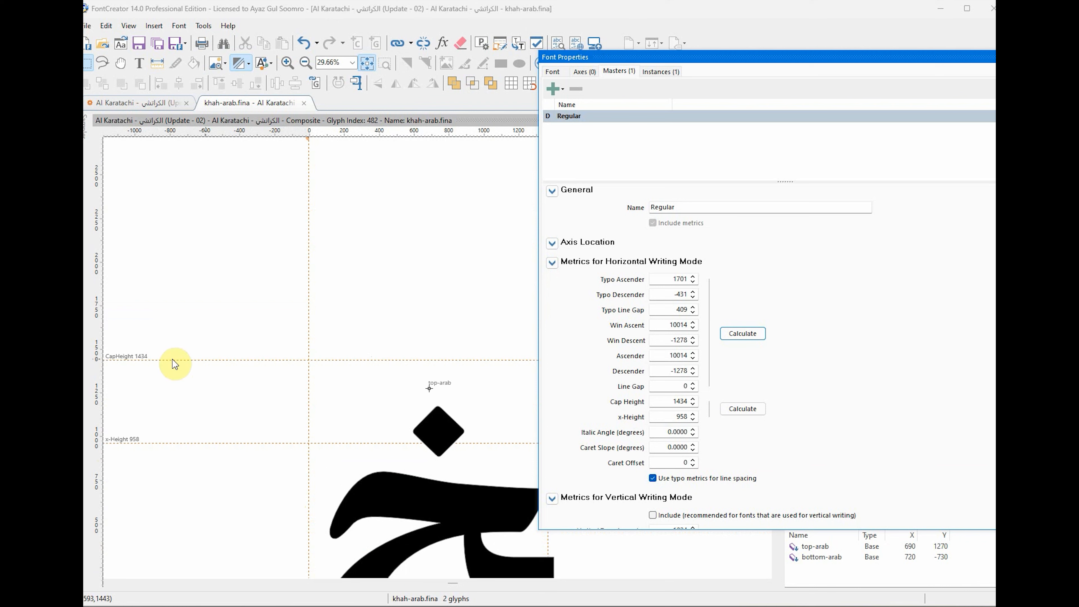
Step: Examine the areas above and below the khah-arab.fina outline against the metric lines and close the font properties
{"action": "scroll", "coordinate": [374, 314], "scroll_direction": "up", "scroll_amount": 3}
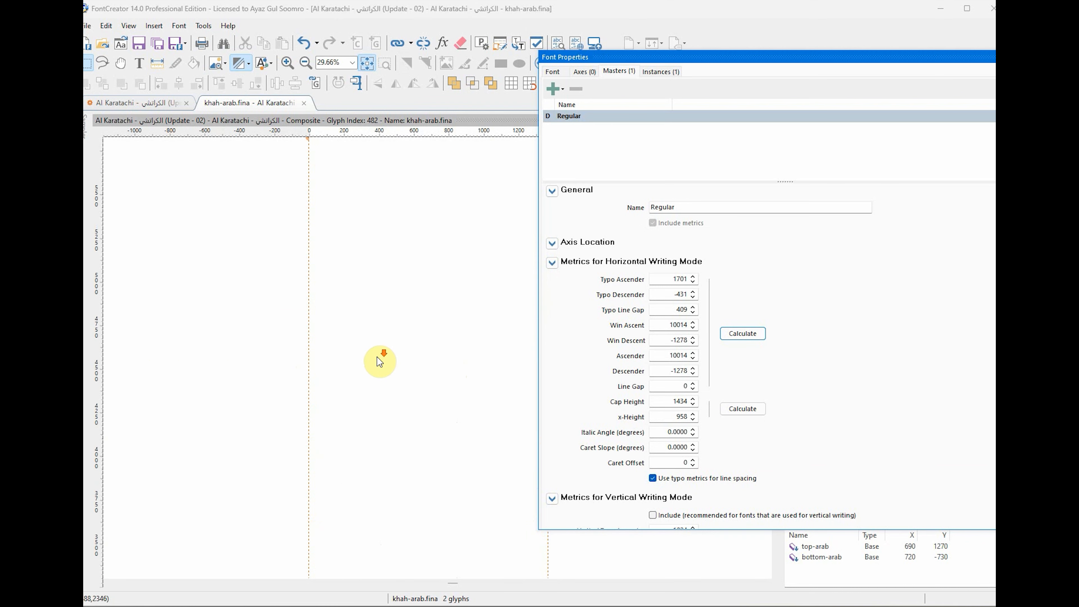
{"action": "scroll", "coordinate": [378, 359], "scroll_direction": "down", "scroll_amount": 10}
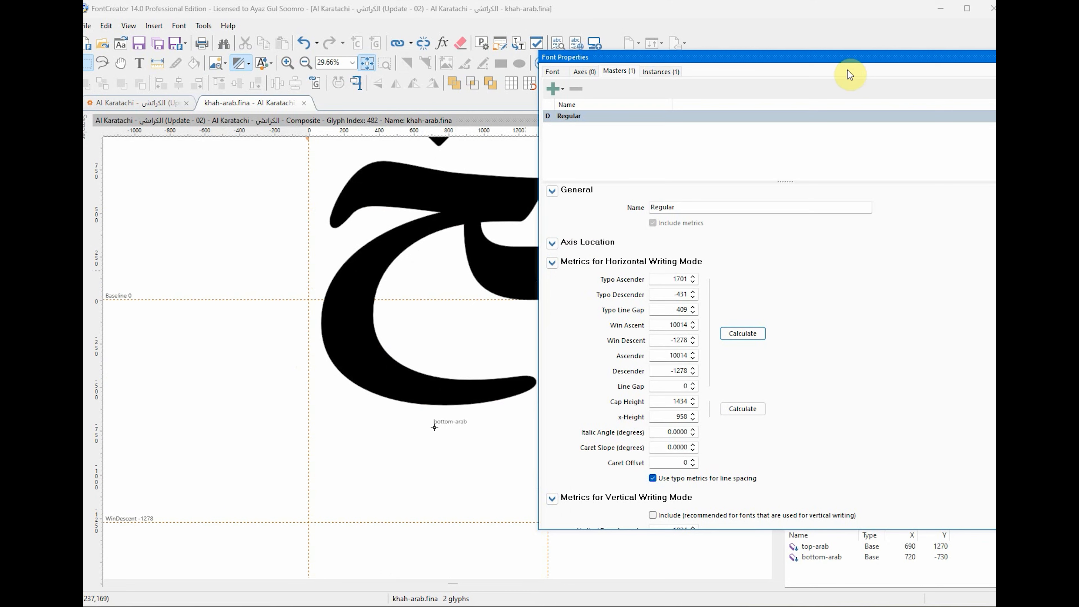
{"action": "left_click_drag", "start_coordinate": [861, 56], "coordinate": [632, 80]}
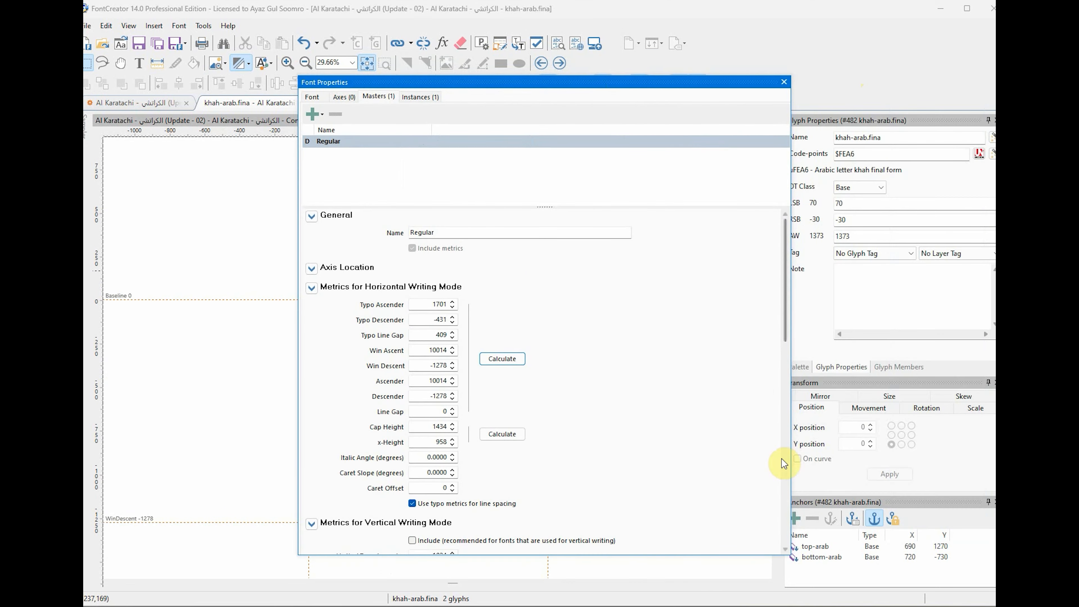
{"action": "left_click", "coordinate": [785, 82]}
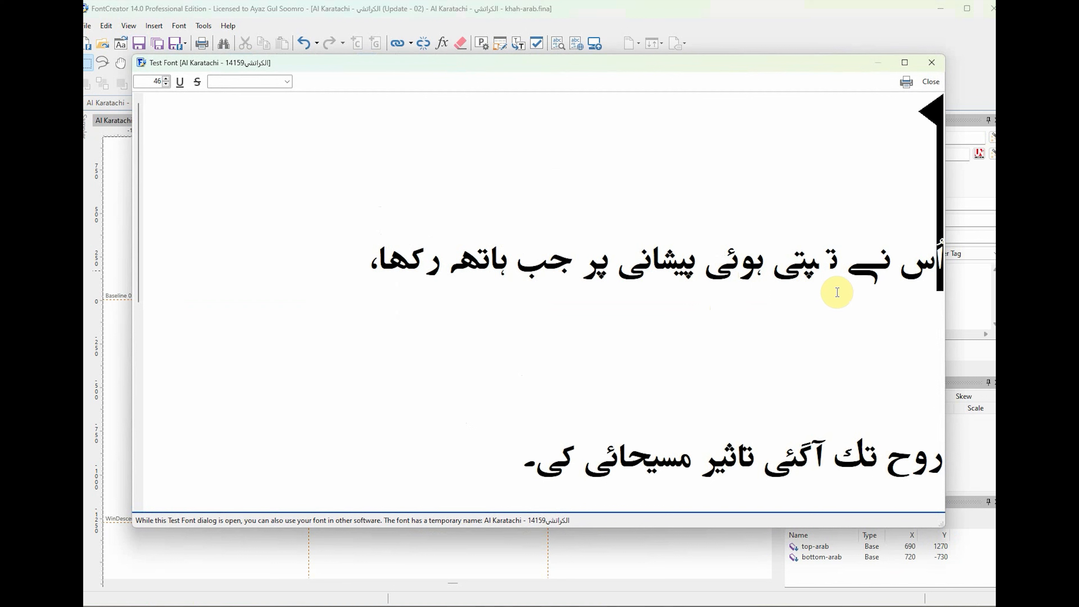
Step: Test the font on the Urdu sample text, reduce the preview size to 26, inspect the line spacing and close the test
{"action": "scroll", "coordinate": [837, 292], "scroll_direction": "down", "scroll_amount": 3}
{"action": "scroll", "coordinate": [838, 293], "scroll_direction": "up", "scroll_amount": 3}
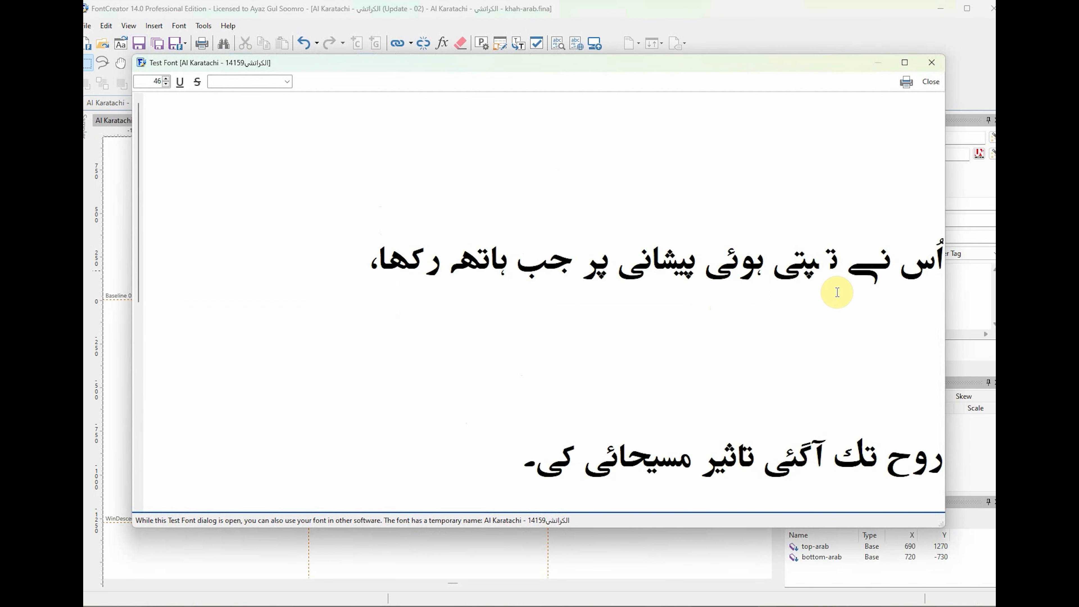
{"action": "left_click", "coordinate": [828, 268]}
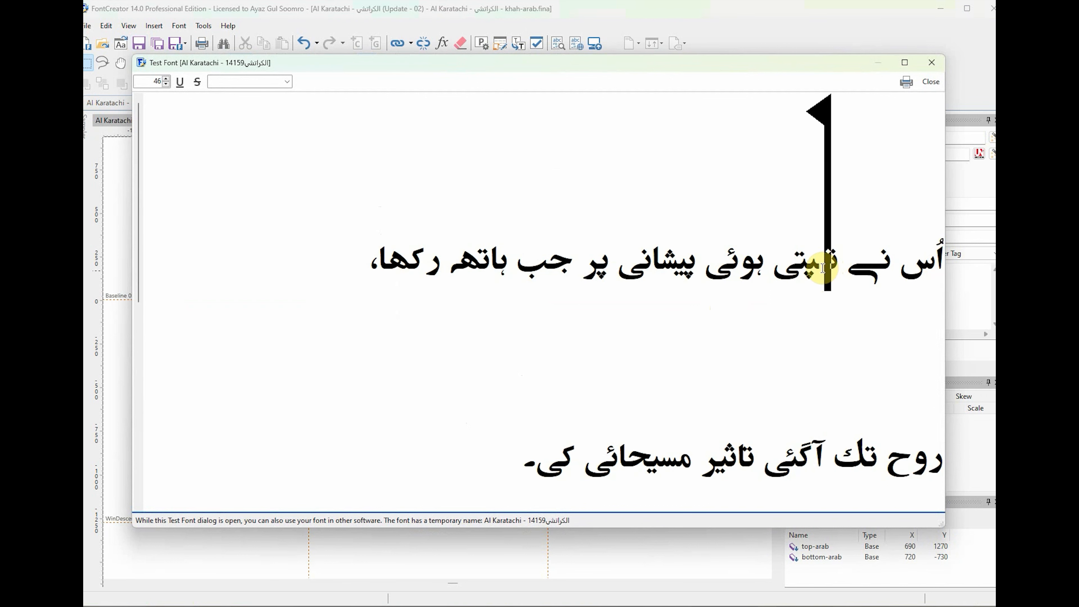
{"action": "left_click", "coordinate": [165, 86]}
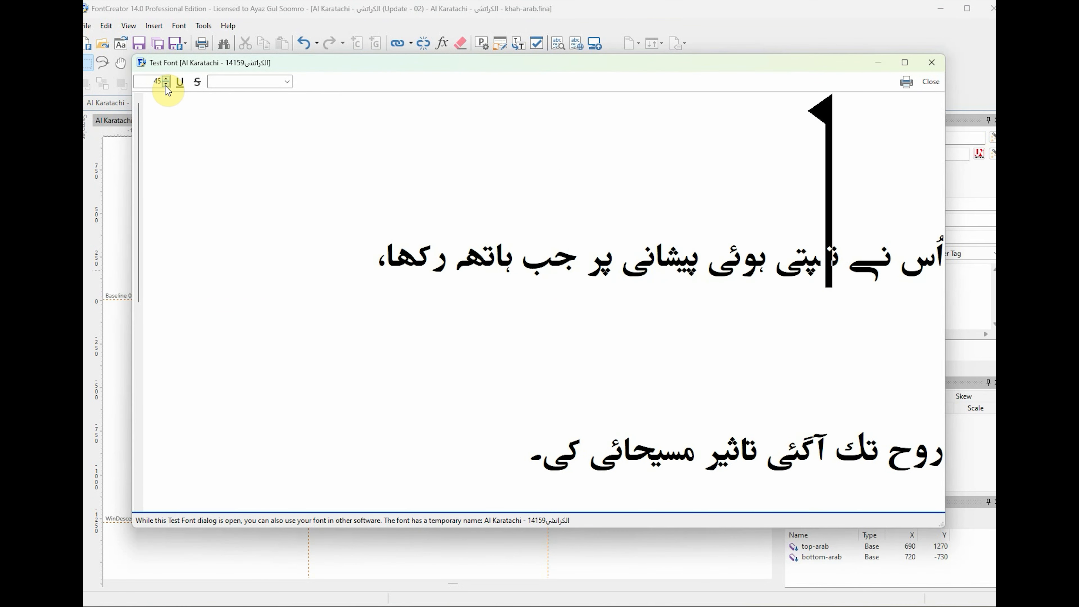
{"action": "left_click", "coordinate": [166, 86]}
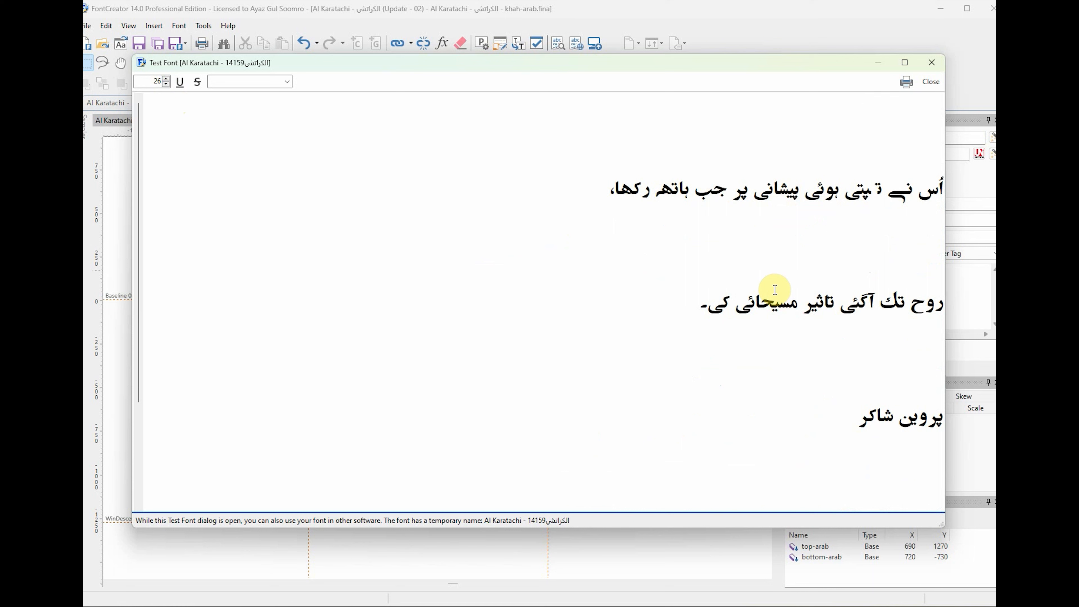
{"action": "key", "text": "End"}
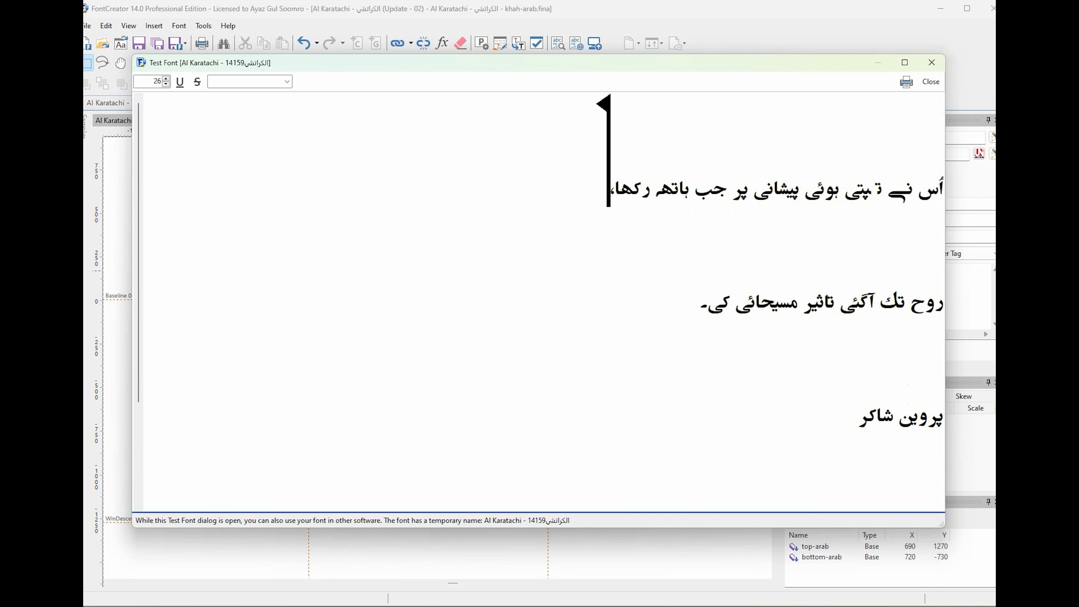
{"action": "left_click", "coordinate": [943, 86]}
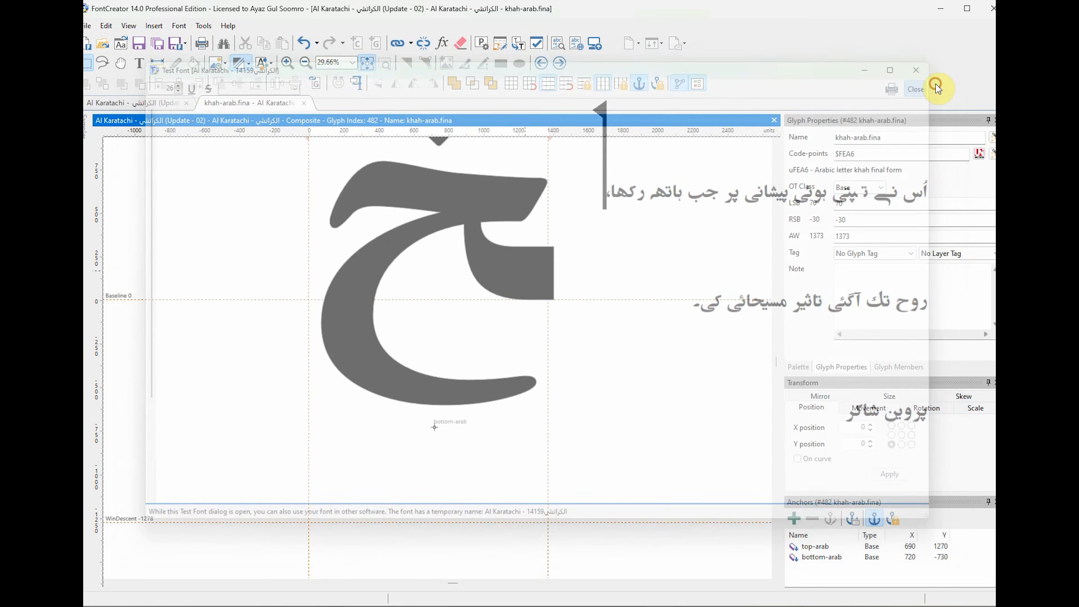
Step: Reopen the font properties beside the glyph and place a horizontal guide below the bottom-arab anchor at about -1000
{"action": "left_click", "coordinate": [180, 27]}
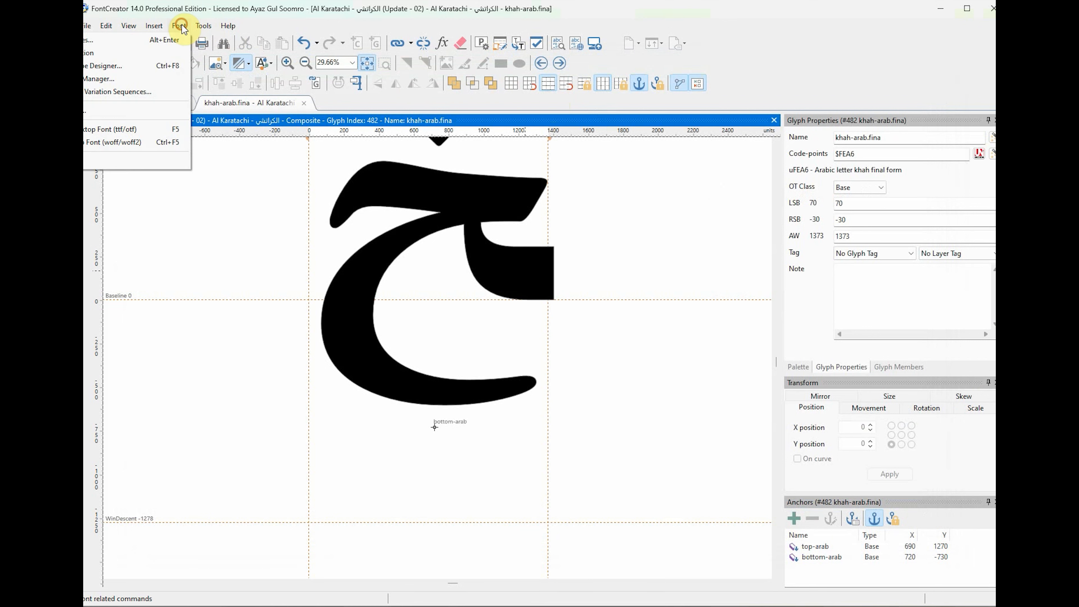
{"action": "left_click", "coordinate": [148, 41]}
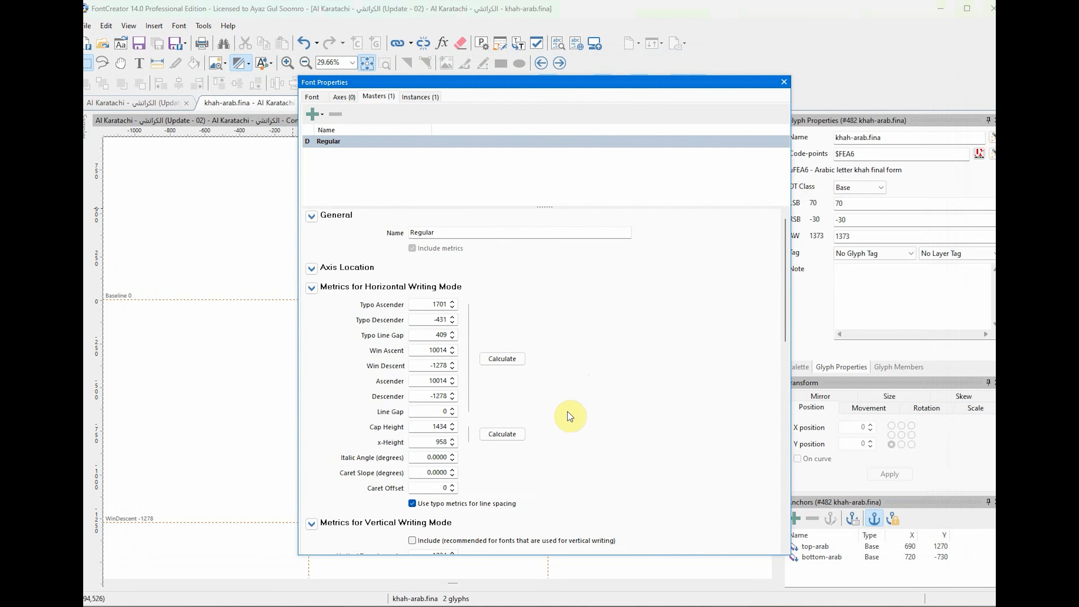
{"action": "left_click_drag", "start_coordinate": [485, 81], "coordinate": [765, 136]}
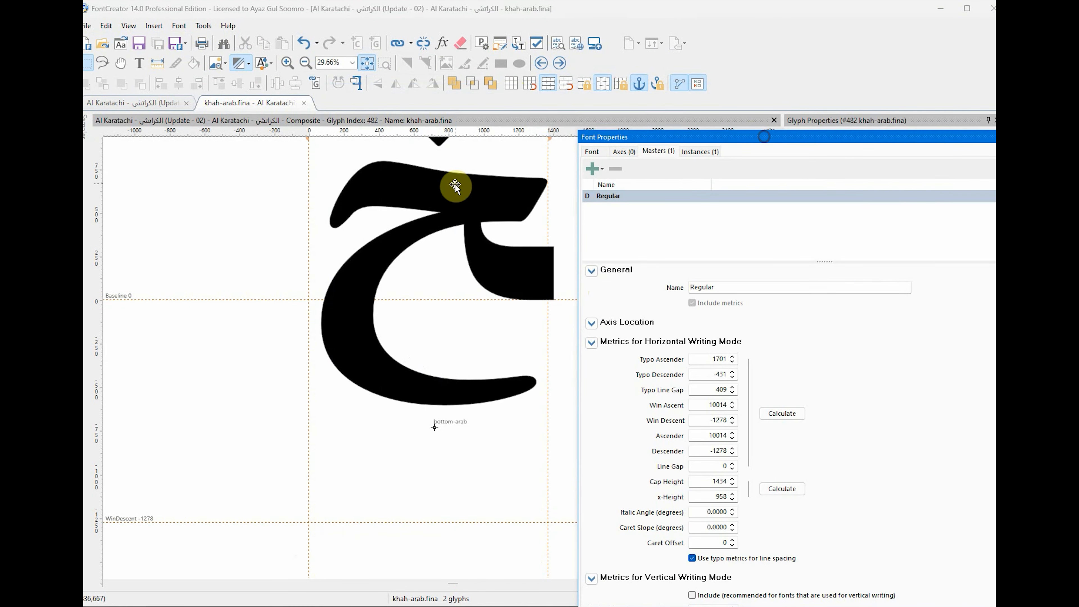
{"action": "left_click_drag", "start_coordinate": [463, 133], "coordinate": [459, 475]}
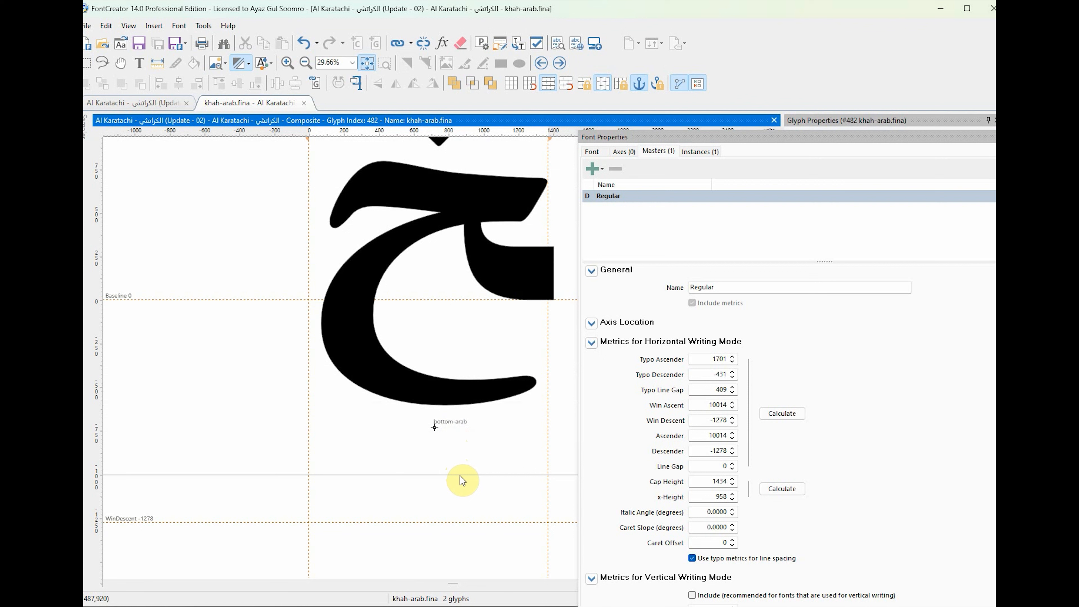
{"action": "left_click_drag", "start_coordinate": [460, 476], "coordinate": [460, 475]}
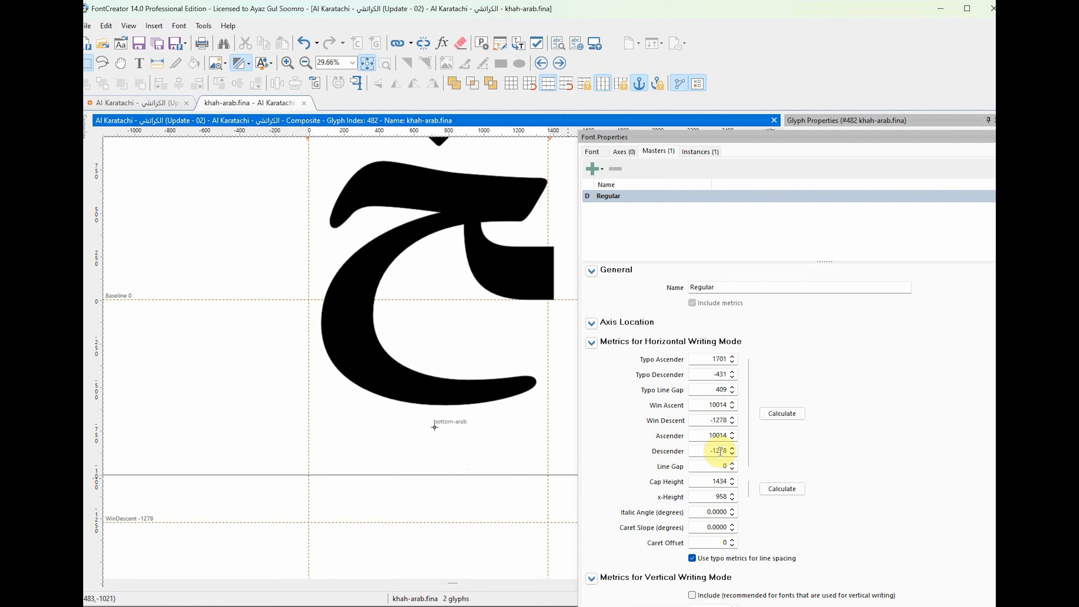
Step: Set the Regular master's Win Descent to -1000 and close the font properties
{"action": "left_click_drag", "start_coordinate": [717, 420], "coordinate": [760, 423]}
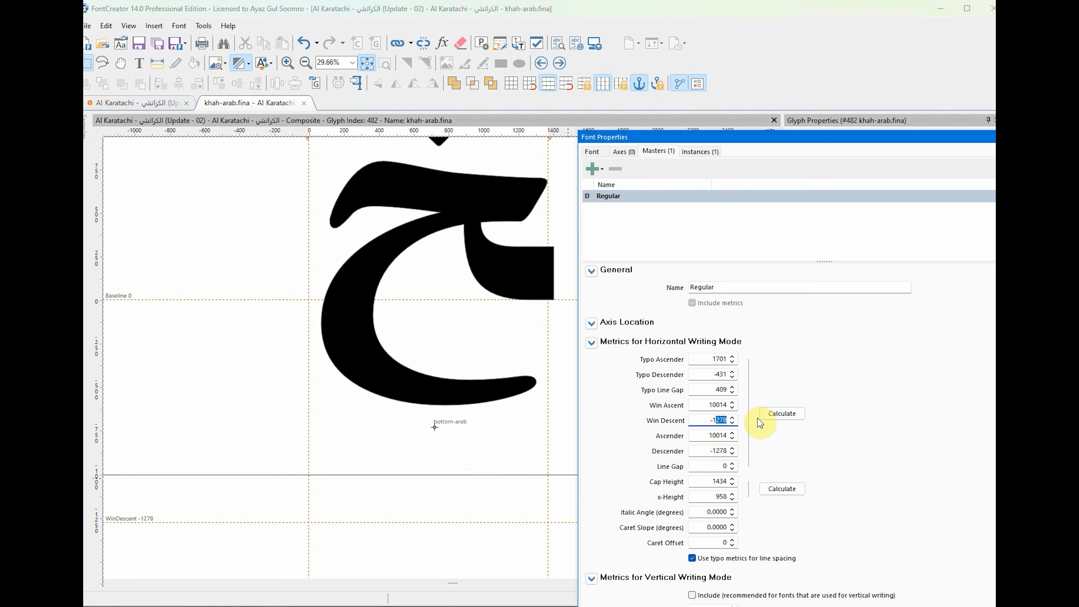
{"action": "type", "text": "000"}
{"action": "left_click_drag", "start_coordinate": [729, 136], "coordinate": [518, 63]}
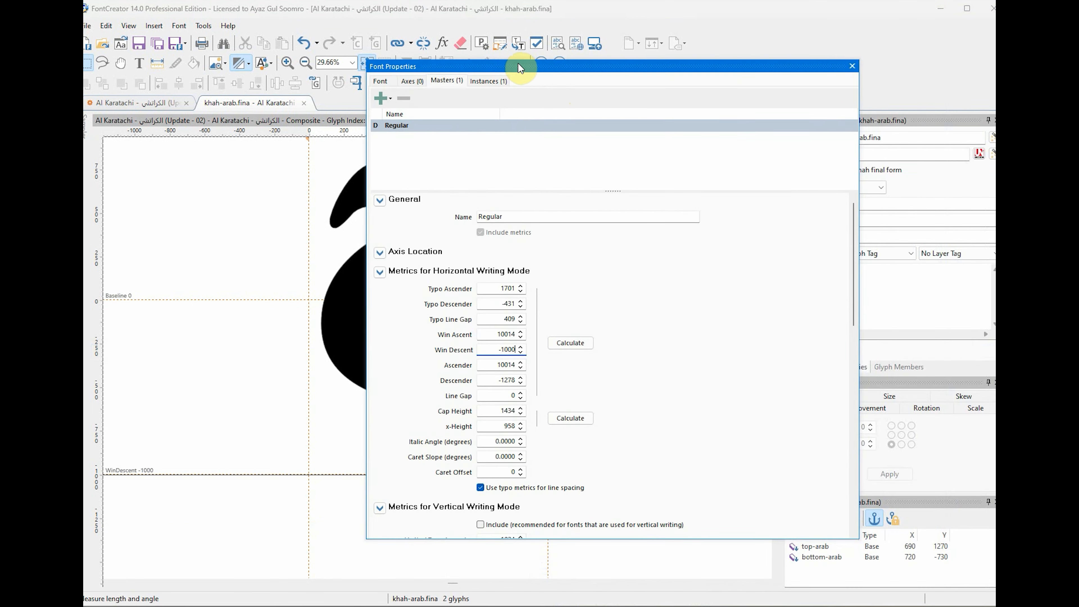
{"action": "scroll", "coordinate": [687, 331], "scroll_direction": "down", "scroll_amount": 10}
{"action": "scroll", "coordinate": [689, 334], "scroll_direction": "up", "scroll_amount": 10}
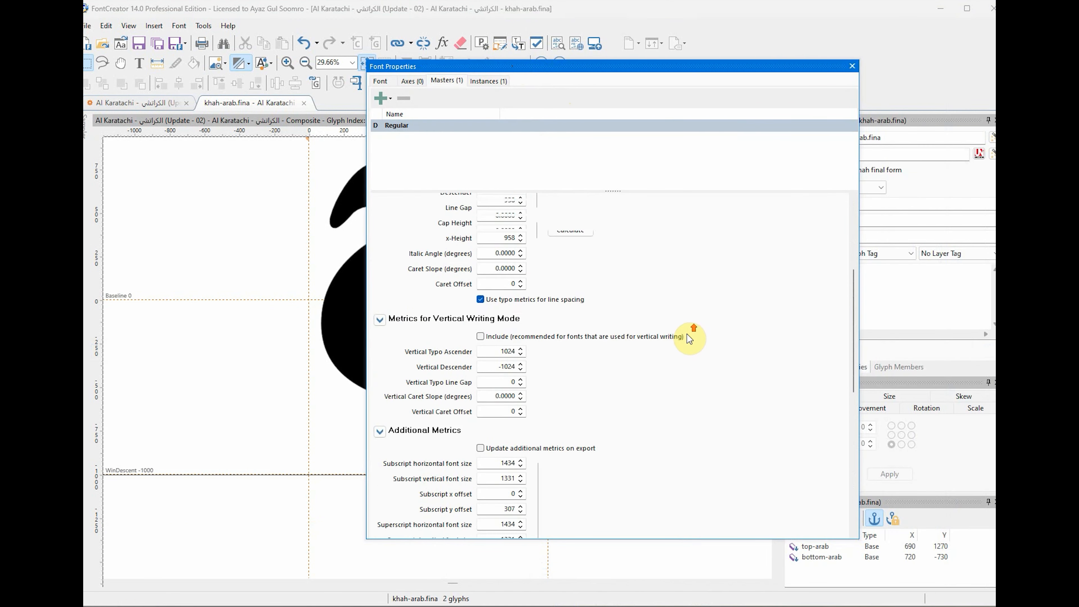
{"action": "left_click", "coordinate": [852, 67]}
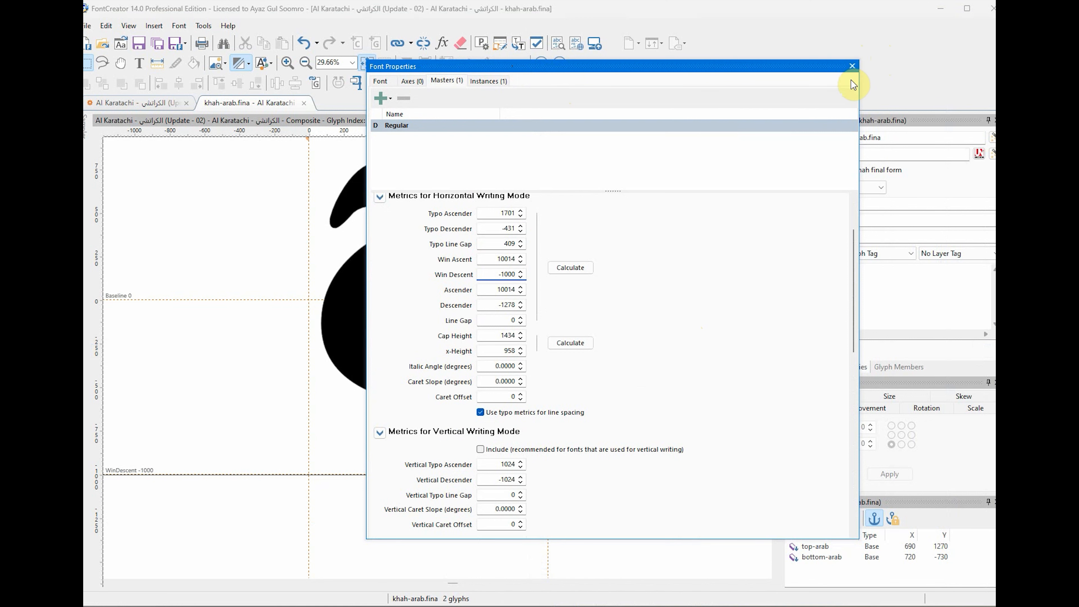
Step: Save the font project and test the line spacing of the Urdu sample text with the new Win Descent
{"action": "scroll", "coordinate": [650, 263], "scroll_direction": "up", "scroll_amount": 5}
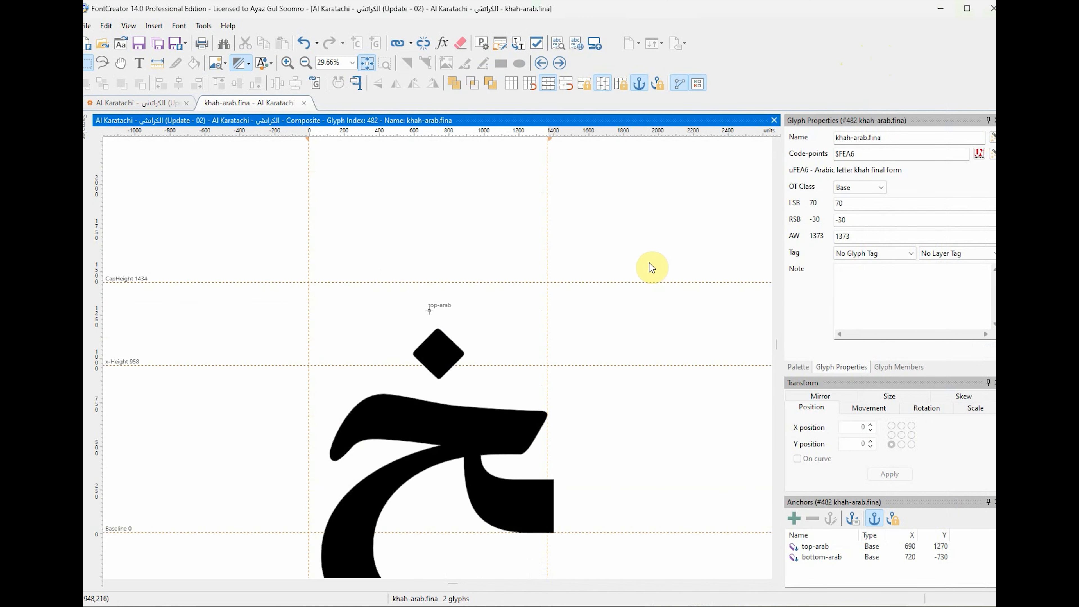
{"action": "left_click", "coordinate": [138, 43]}
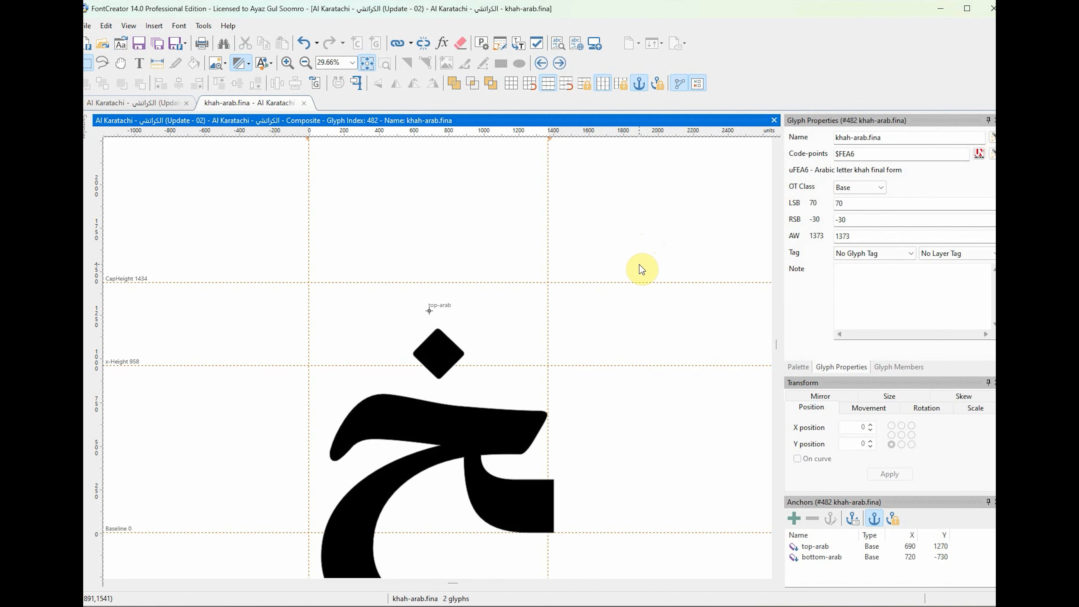
{"action": "key", "text": "F5"}
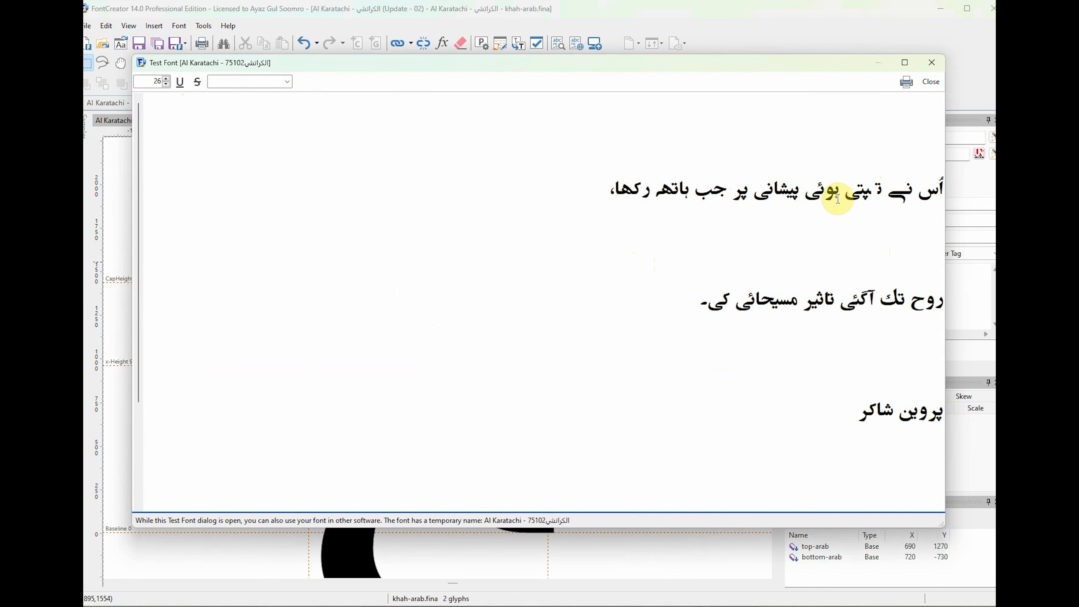
{"action": "left_click", "coordinate": [931, 81]}
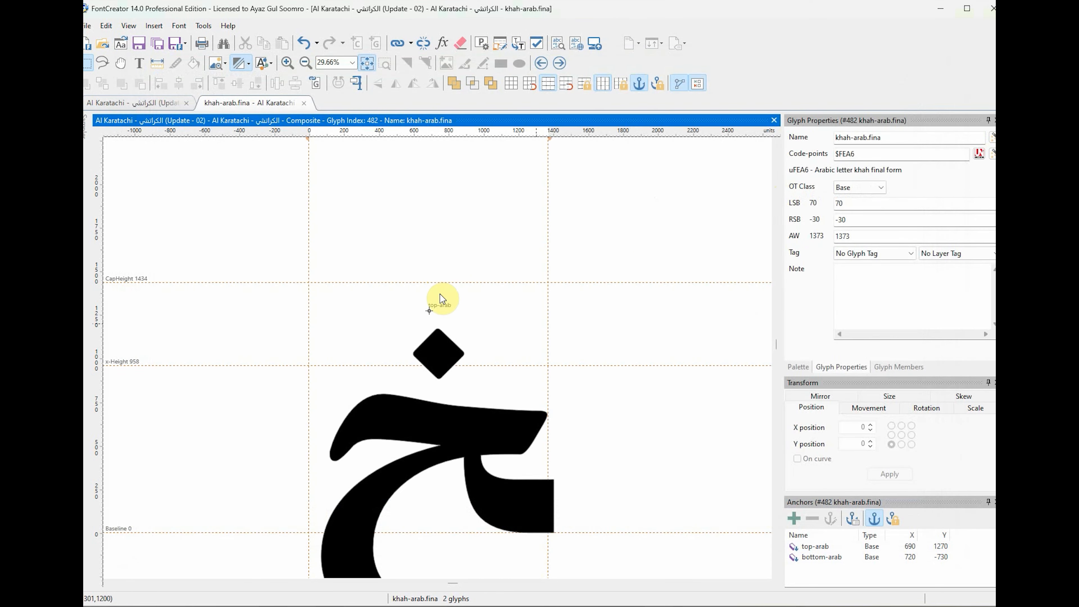
Step: Check how far the WinAscent line lies above the glyph and place a horizontal guide above CapHeight at about 1750
{"action": "scroll", "coordinate": [604, 307], "scroll_direction": "up", "scroll_amount": 10}
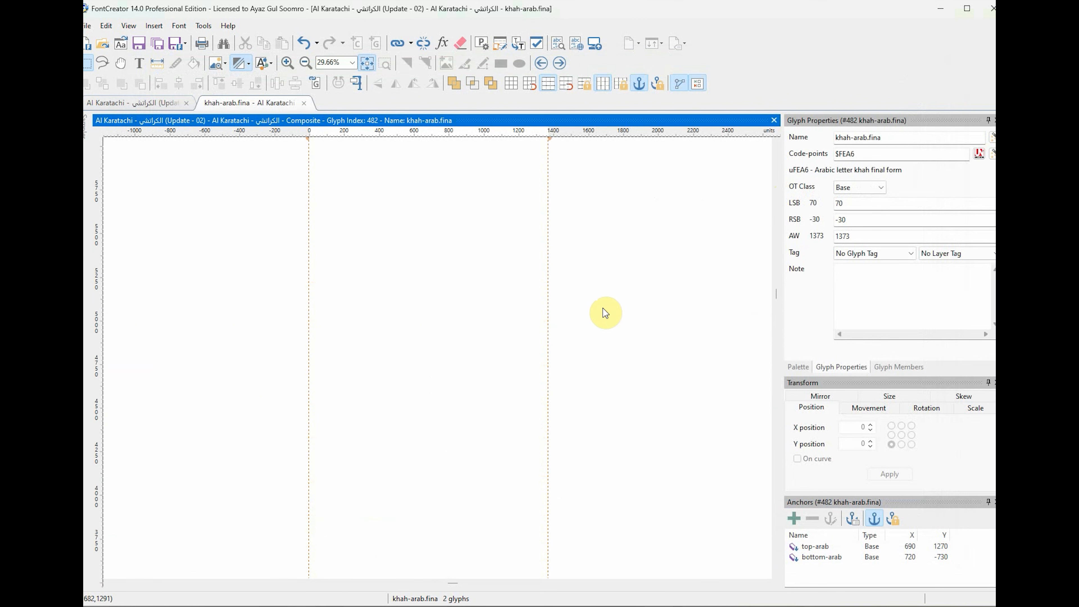
{"action": "scroll", "coordinate": [603, 310], "scroll_direction": "up", "scroll_amount": 14}
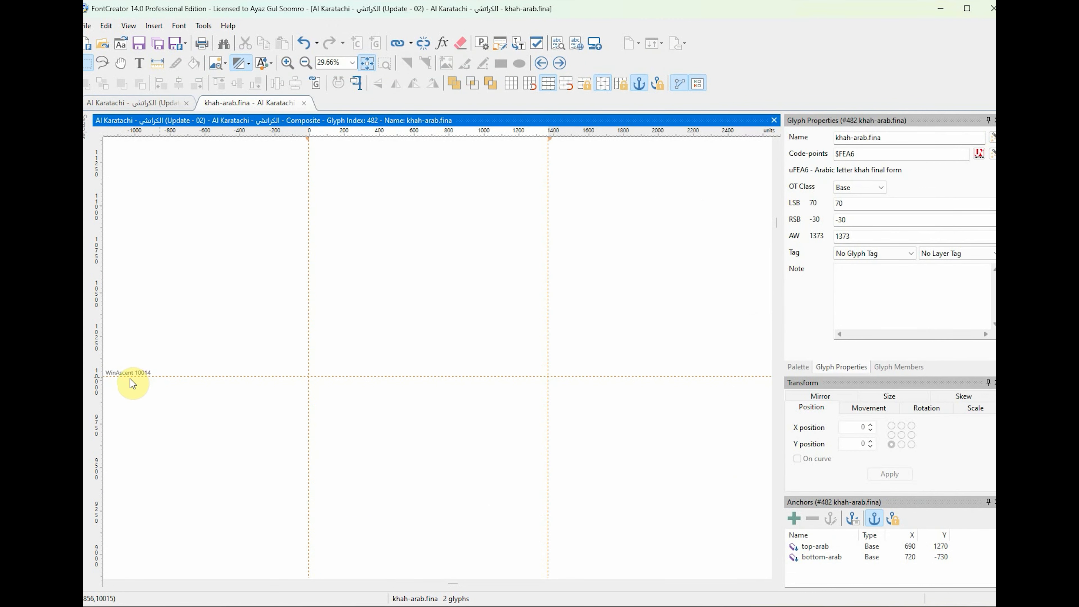
{"action": "scroll", "coordinate": [148, 378], "scroll_direction": "down", "scroll_amount": 15}
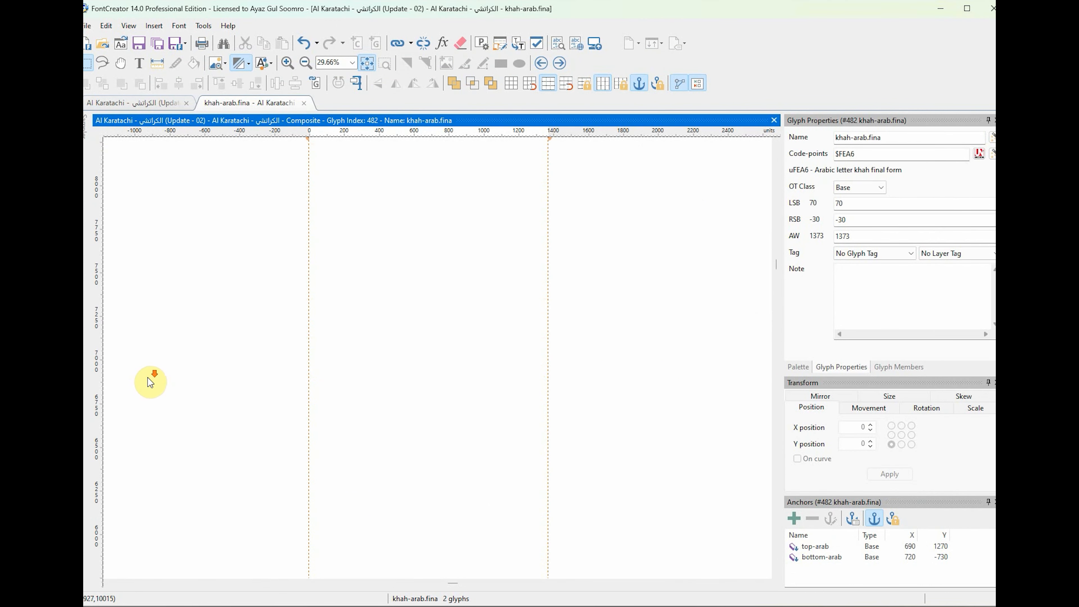
{"action": "scroll", "coordinate": [147, 378], "scroll_direction": "down", "scroll_amount": 14}
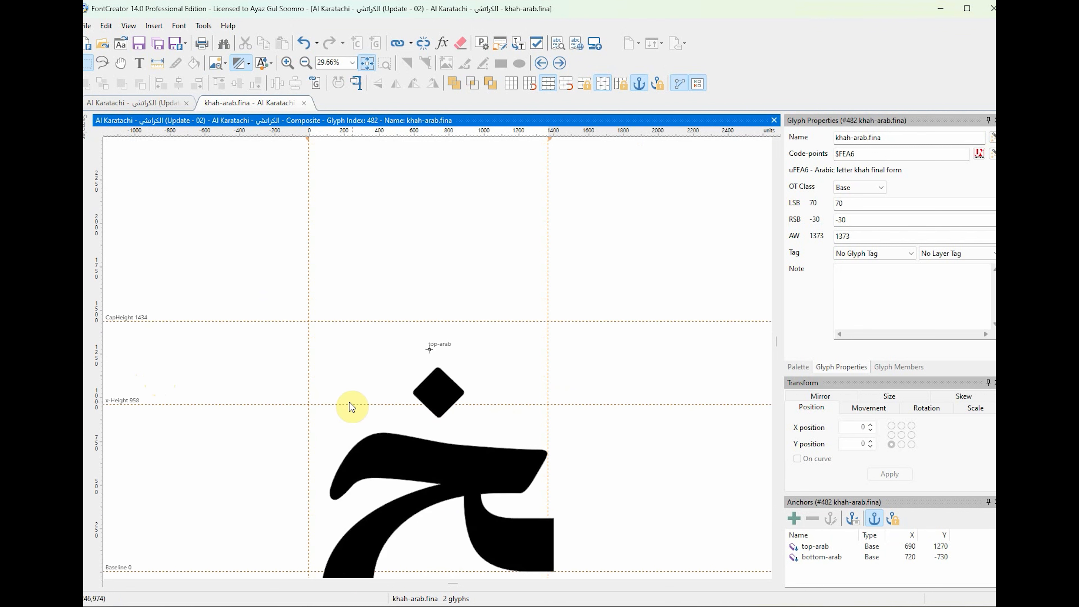
{"action": "left_click_drag", "start_coordinate": [485, 134], "coordinate": [513, 270]}
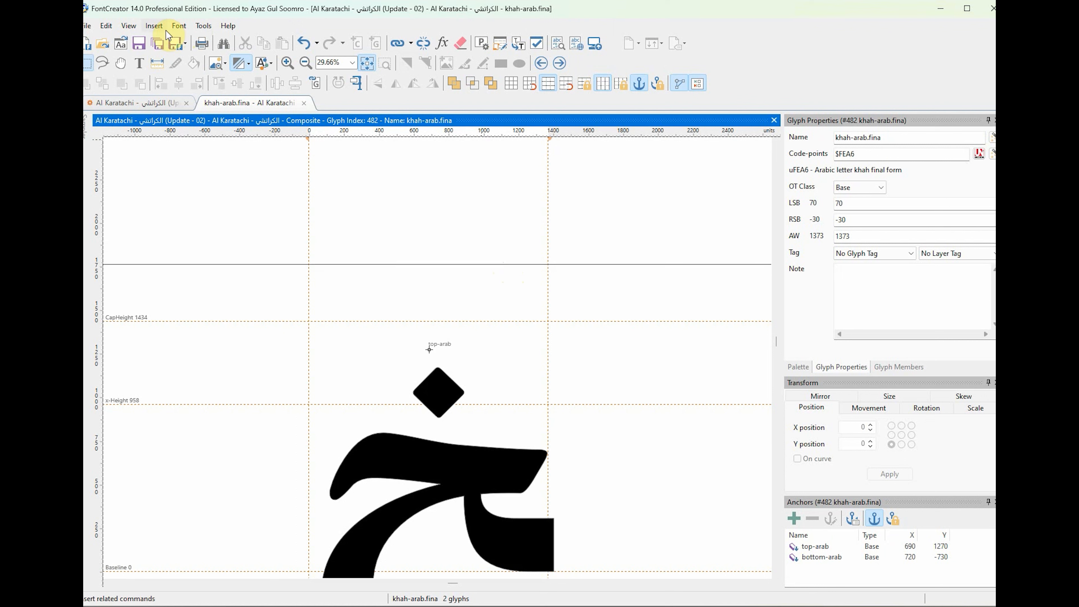
Step: Set the Regular master's Win Ascent to 1750 in the font properties and close them
{"action": "left_click", "coordinate": [177, 27]}
{"action": "left_click", "coordinate": [154, 40]}
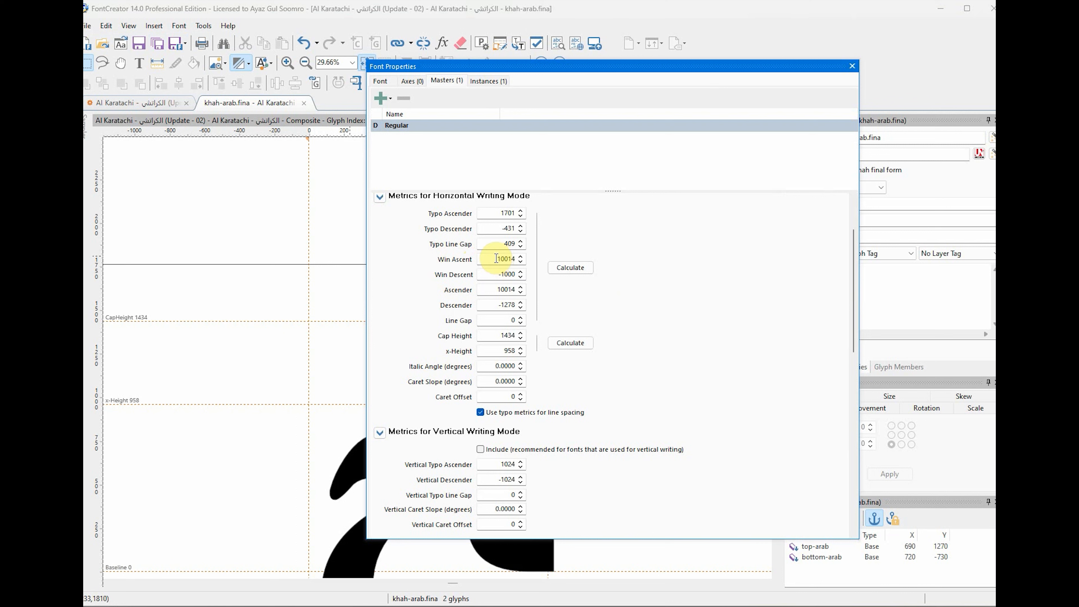
{"action": "left_click_drag", "start_coordinate": [496, 259], "coordinate": [513, 259]}
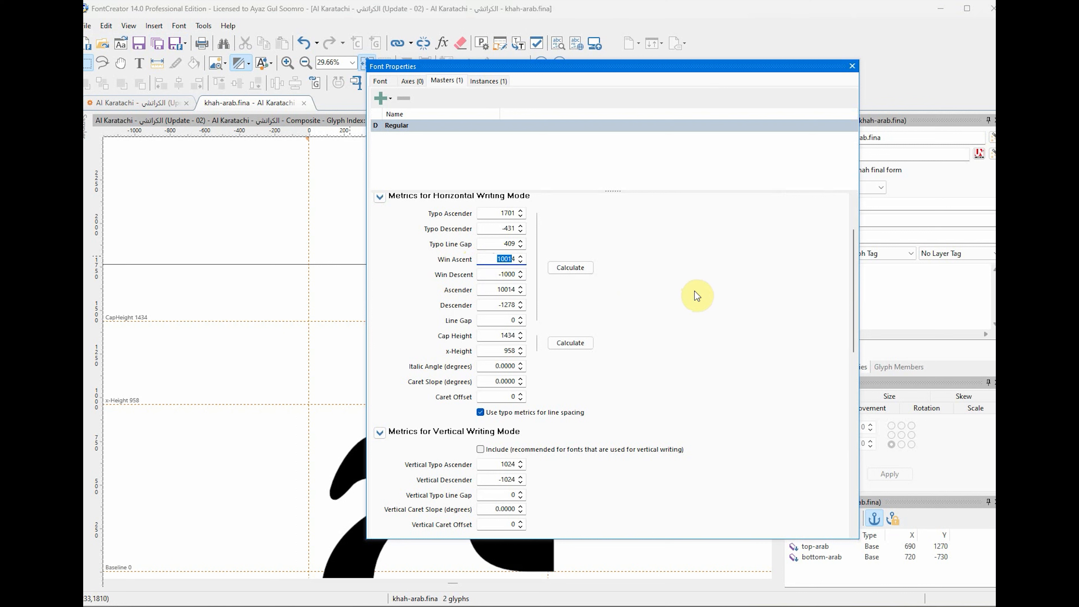
{"action": "type", "text": "175"}
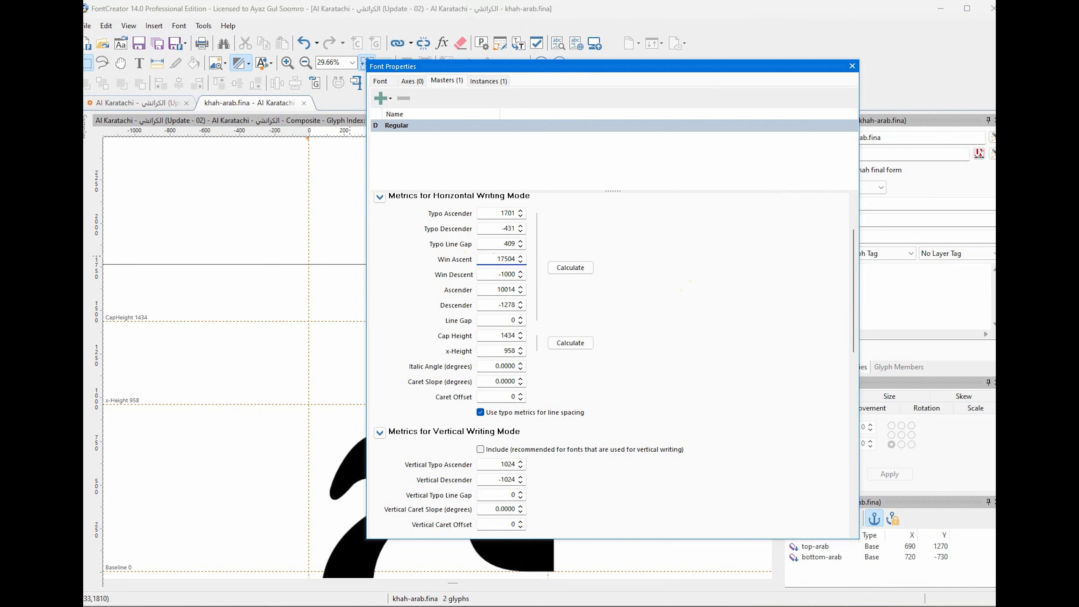
{"action": "type", "text": "0"}
{"action": "key", "text": "Delete"}
{"action": "left_click", "coordinate": [852, 66]}
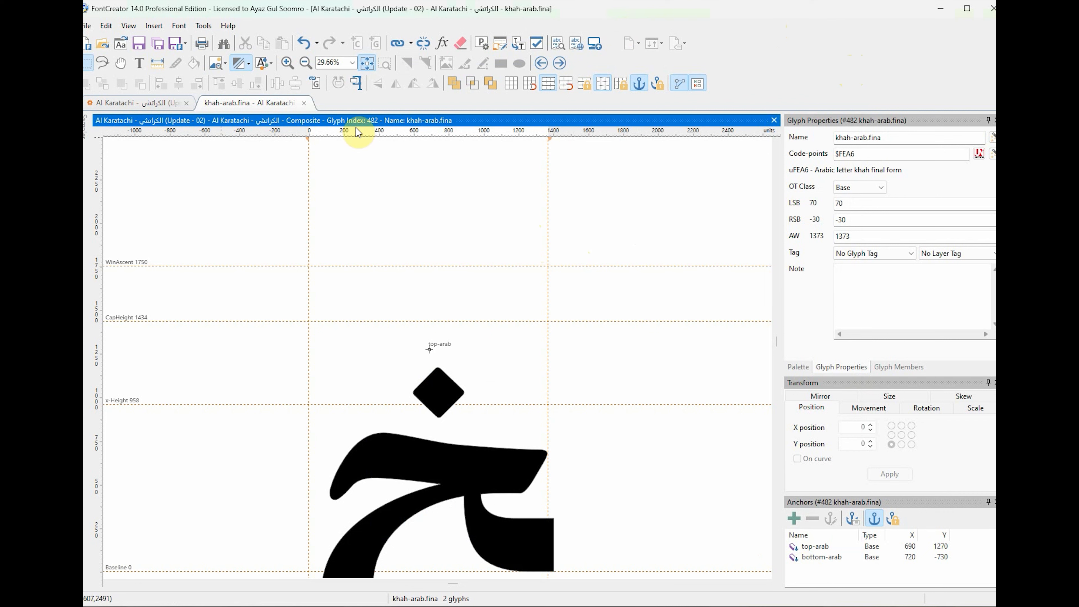
Step: Save the project, test the font again and add the word تپتی at the end of the first Urdu line
{"action": "left_click", "coordinate": [140, 43]}
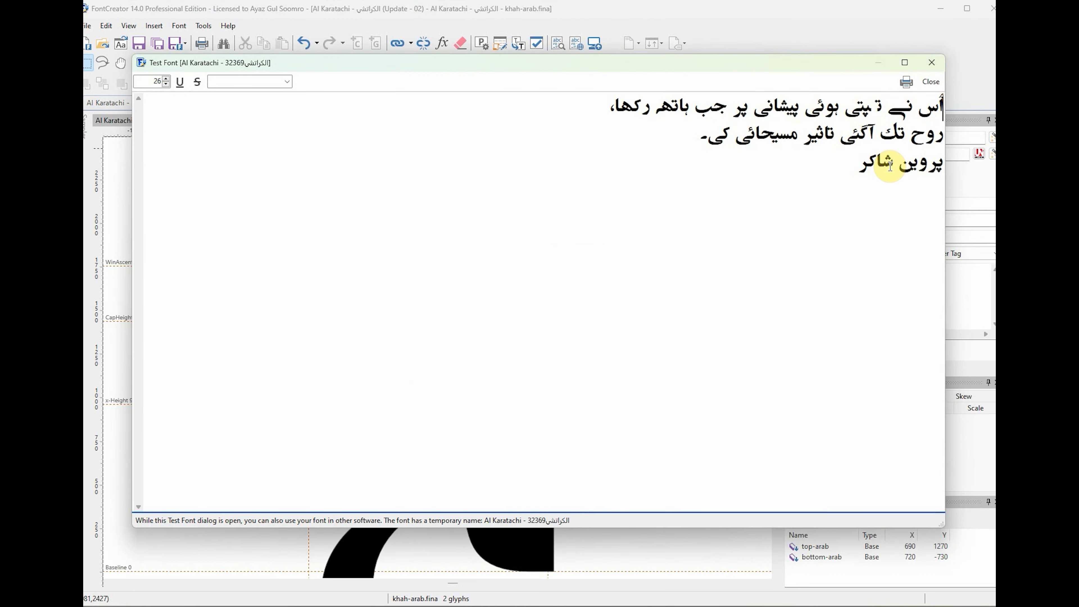
{"action": "key", "text": "End"}
{"action": "type", "text": "تڑپتی"}
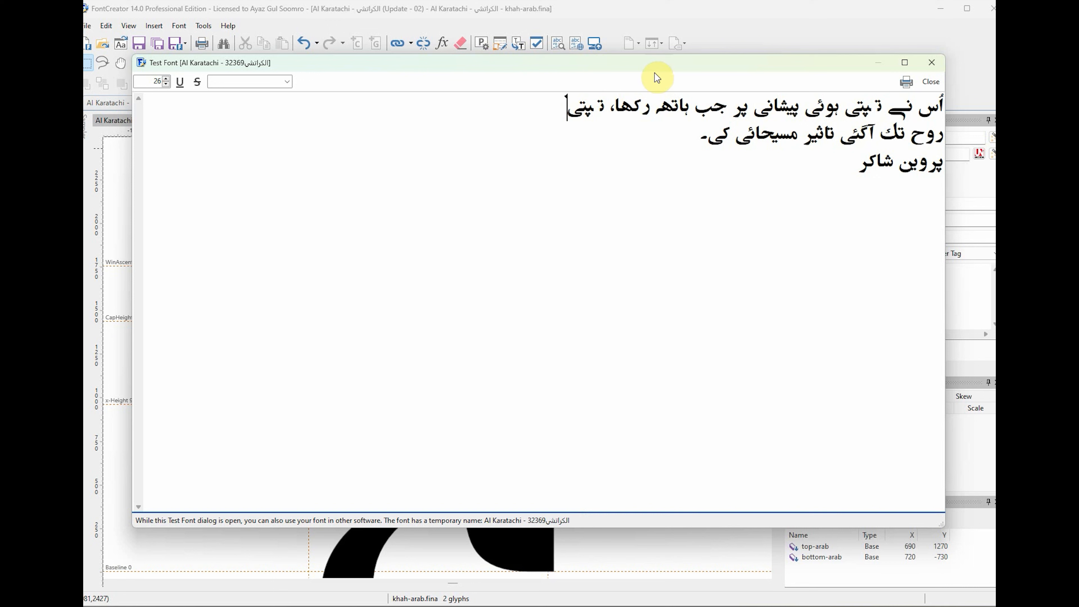
{"action": "left_click_drag", "start_coordinate": [615, 106], "coordinate": [945, 181]}
{"action": "left_click", "coordinate": [860, 134]}
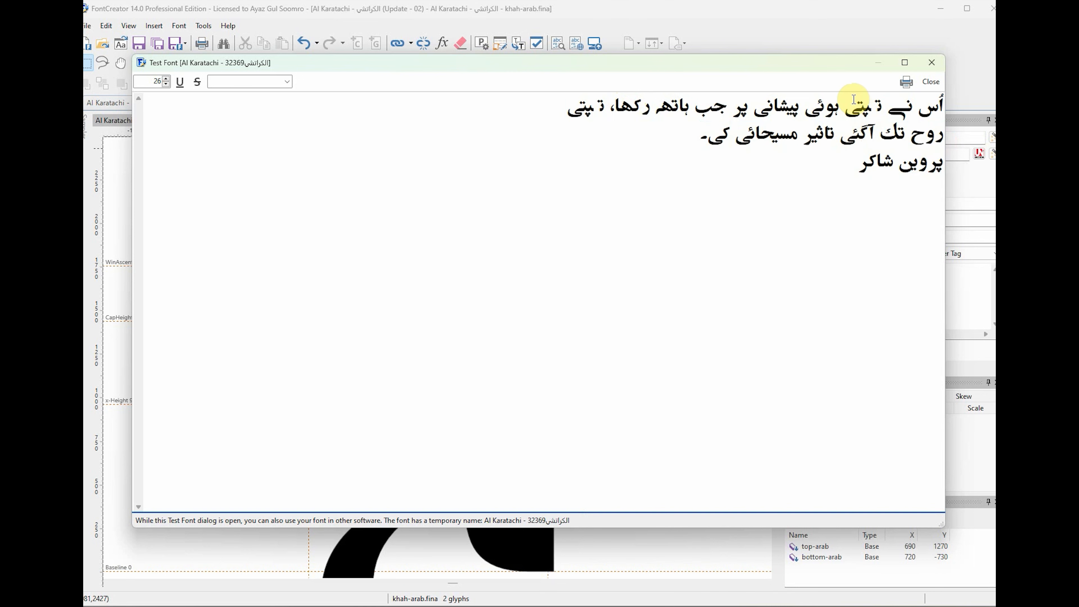
Step: Reduce the font test text to the single word تپتی without leading space and enlarge it to size 44
{"action": "left_click_drag", "start_coordinate": [848, 104], "coordinate": [739, 193]}
{"action": "key", "text": "BackSpace"}
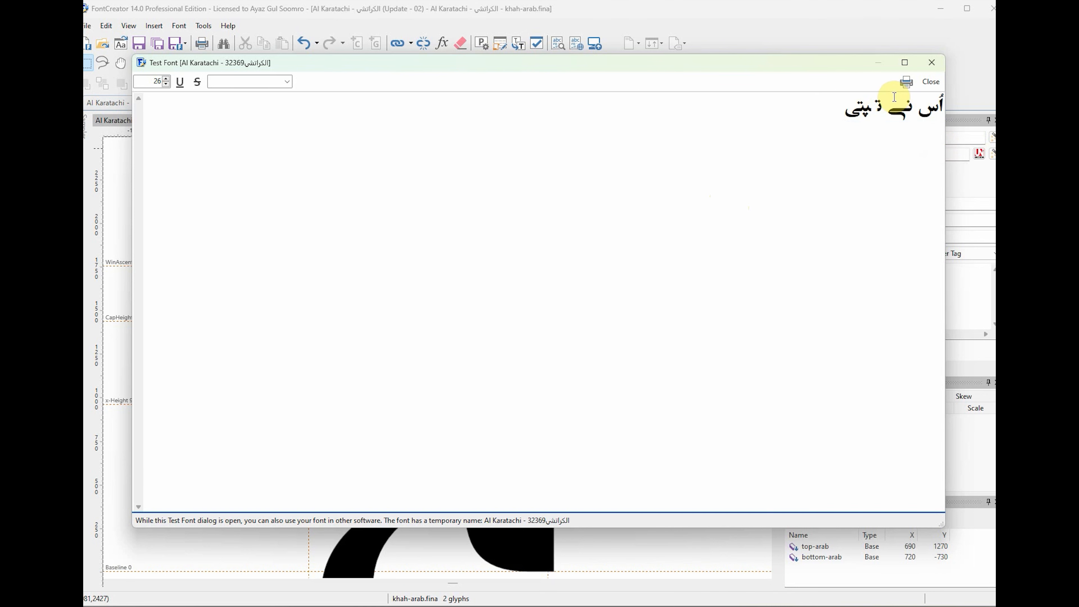
{"action": "left_click_drag", "start_coordinate": [887, 110], "coordinate": [939, 105]}
{"action": "key", "text": "BackSpace"}
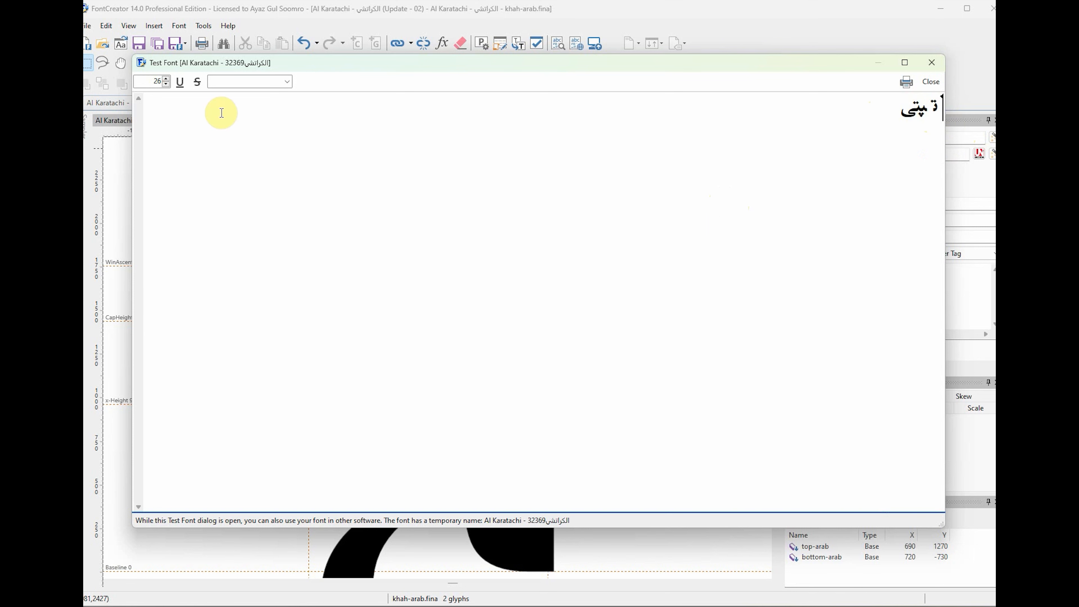
{"action": "left_click", "coordinate": [166, 78]}
{"action": "left_click", "coordinate": [167, 79]}
{"action": "left_click", "coordinate": [166, 78]}
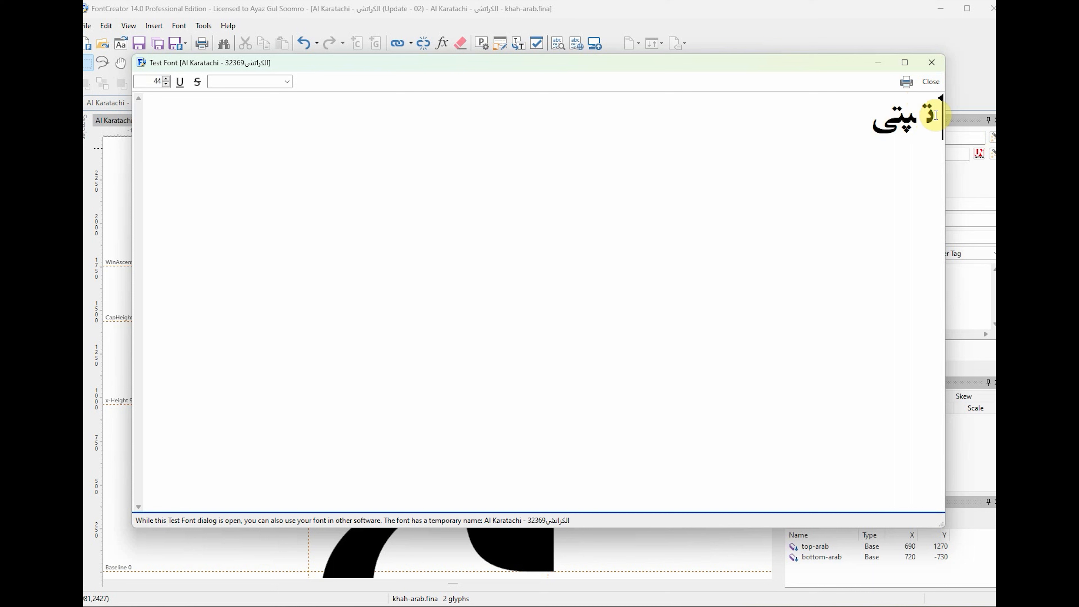
{"action": "left_click_drag", "start_coordinate": [934, 124], "coordinate": [944, 120]}
{"action": "key", "text": "BackSpace"}
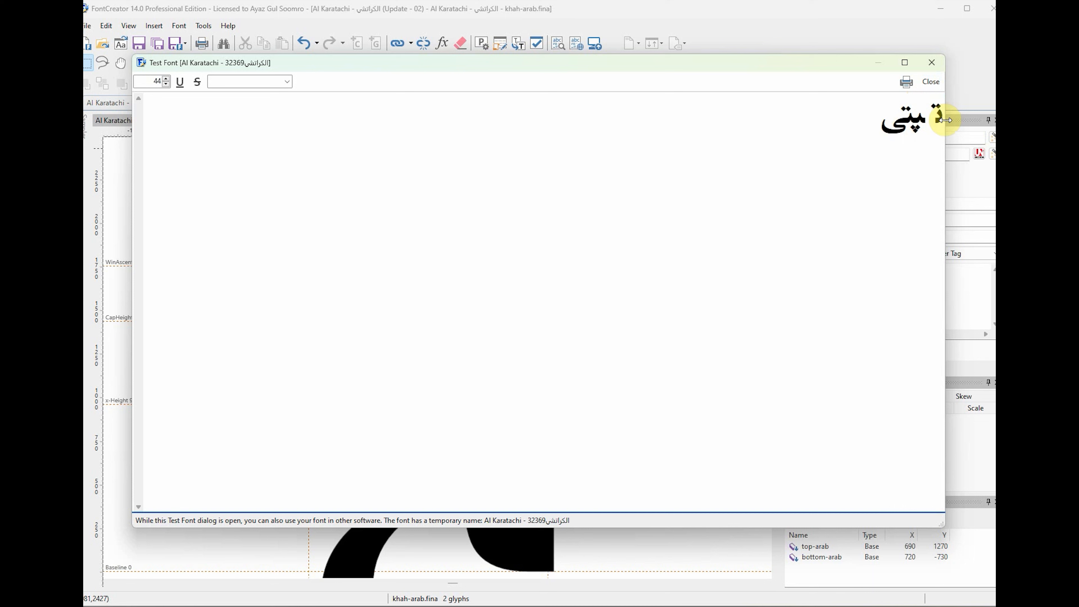
Step: Examine the gap between the first two letters of تپتی by selecting around it, and close the font test
{"action": "left_click", "coordinate": [926, 121]}
{"action": "left_click_drag", "start_coordinate": [923, 121], "coordinate": [926, 123]}
{"action": "left_click", "coordinate": [922, 121]}
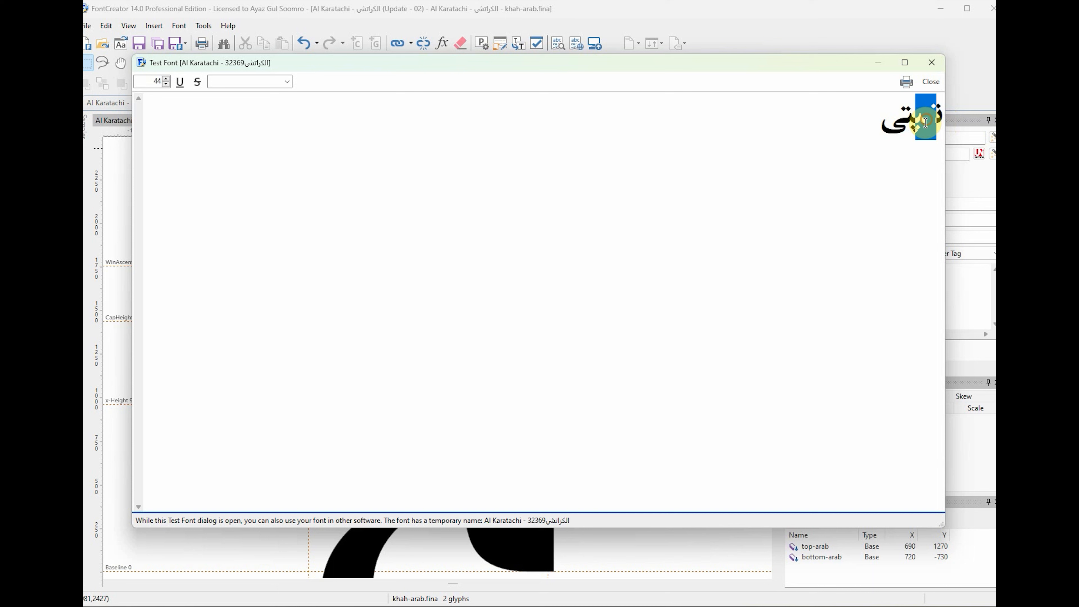
{"action": "left_click", "coordinate": [918, 121]}
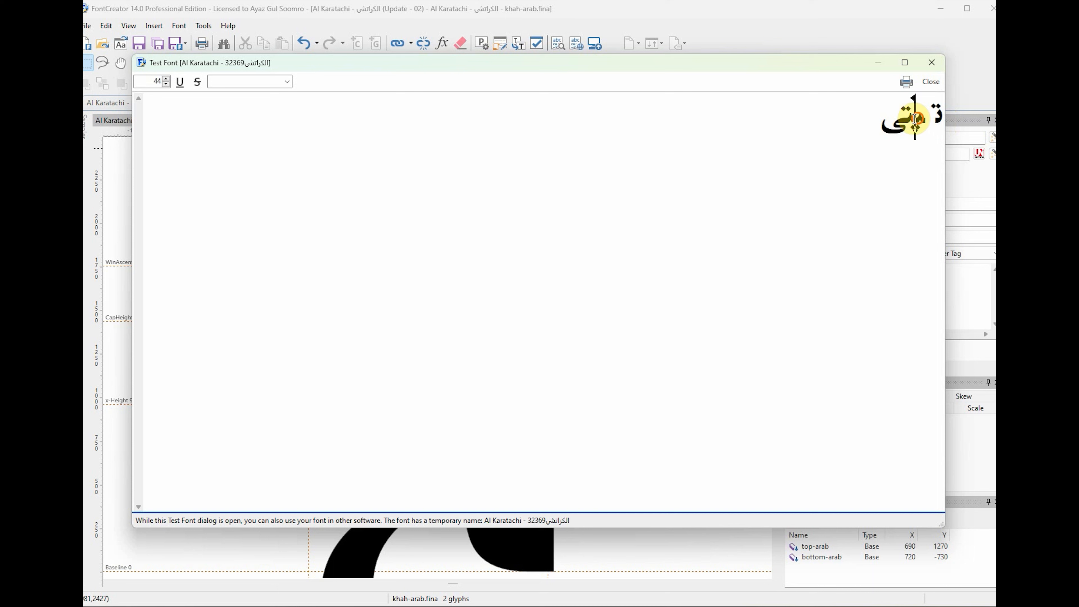
{"action": "left_click_drag", "start_coordinate": [938, 119], "coordinate": [933, 119]}
{"action": "left_click", "coordinate": [936, 123]}
{"action": "left_click", "coordinate": [918, 122]}
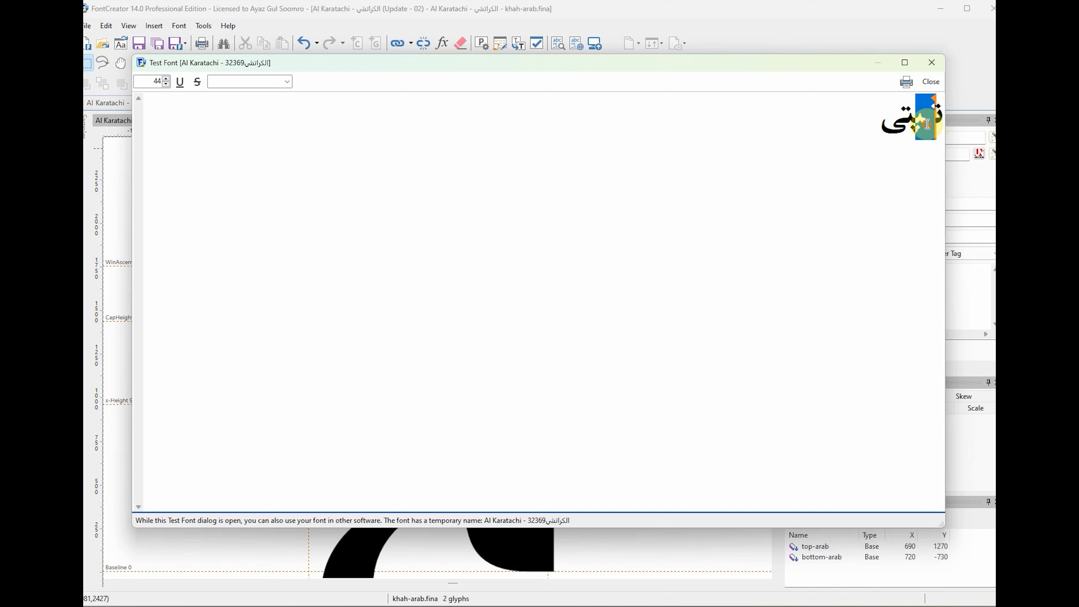
{"action": "left_click", "coordinate": [937, 83]}
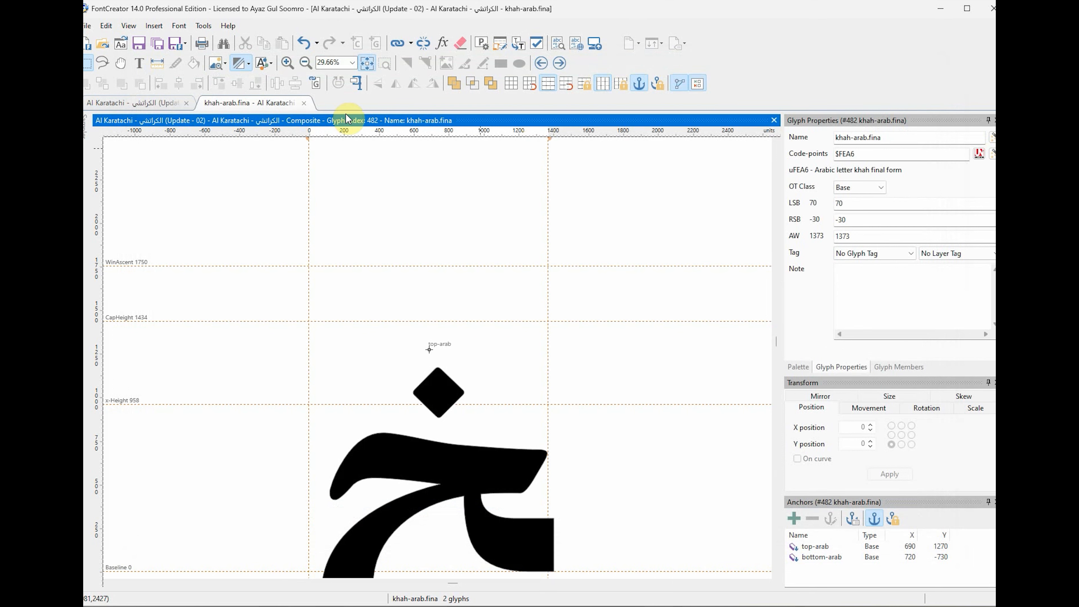
Step: Close khah-arab.fina, open the peh-arab.medi glyph, set its right side bearing to -30 and close it
{"action": "left_click", "coordinate": [304, 103]}
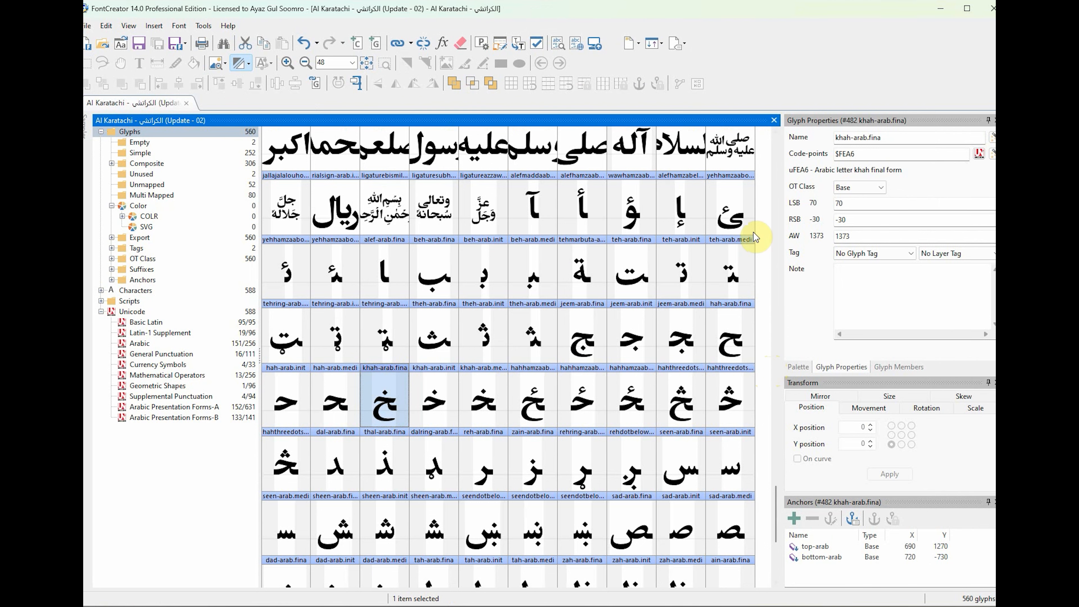
{"action": "left_click_drag", "start_coordinate": [775, 513], "coordinate": [793, 402]}
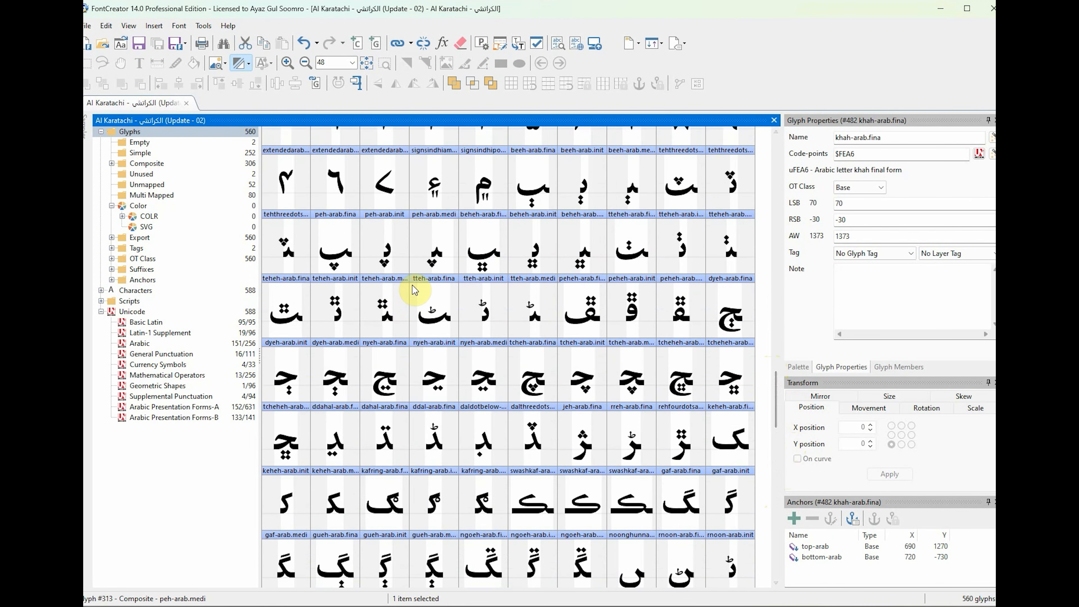
{"action": "left_click", "coordinate": [435, 257]}
{"action": "double_click", "coordinate": [435, 257]}
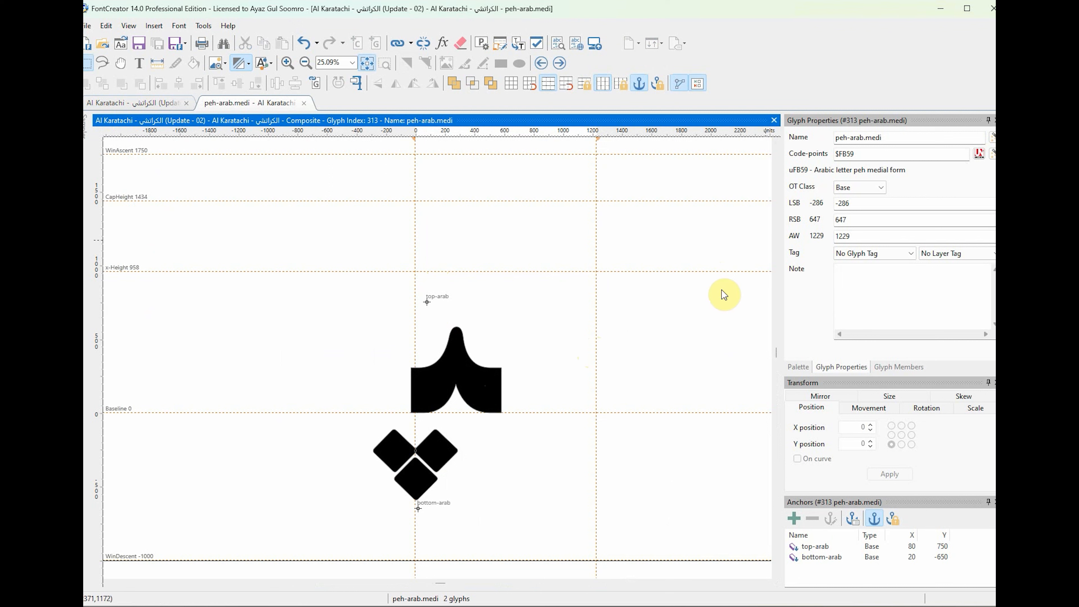
{"action": "left_click", "coordinate": [861, 218]}
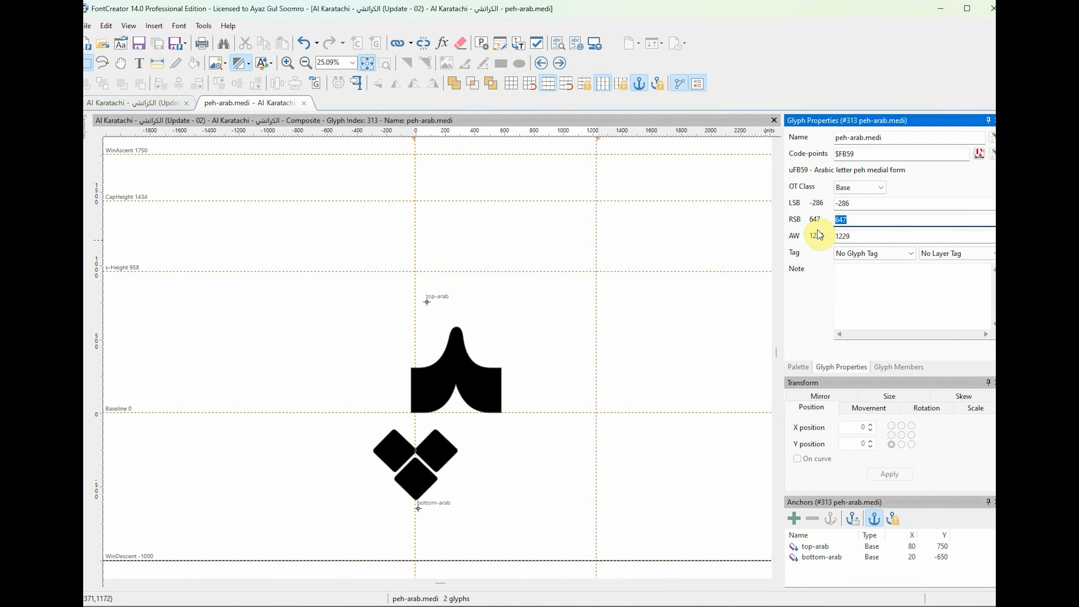
{"action": "type", "text": "-30"}
{"action": "key", "text": "Return"}
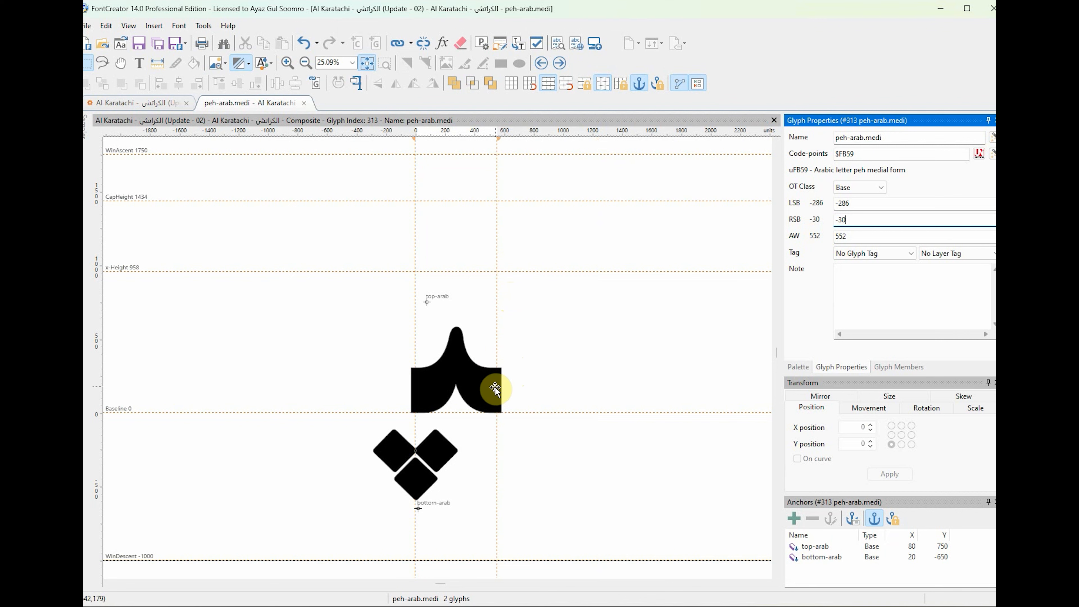
{"action": "left_click", "coordinate": [304, 103]}
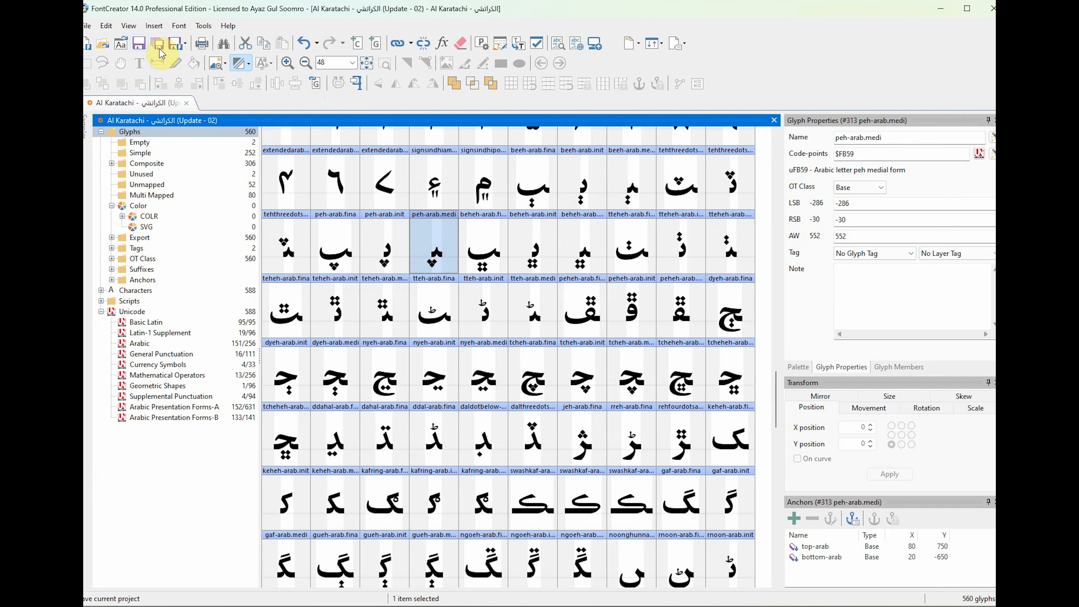
Step: Save the font project and test the joining of the word تپتی with the corrected peh bearing
{"action": "left_click", "coordinate": [139, 44]}
{"action": "key", "text": "F5"}
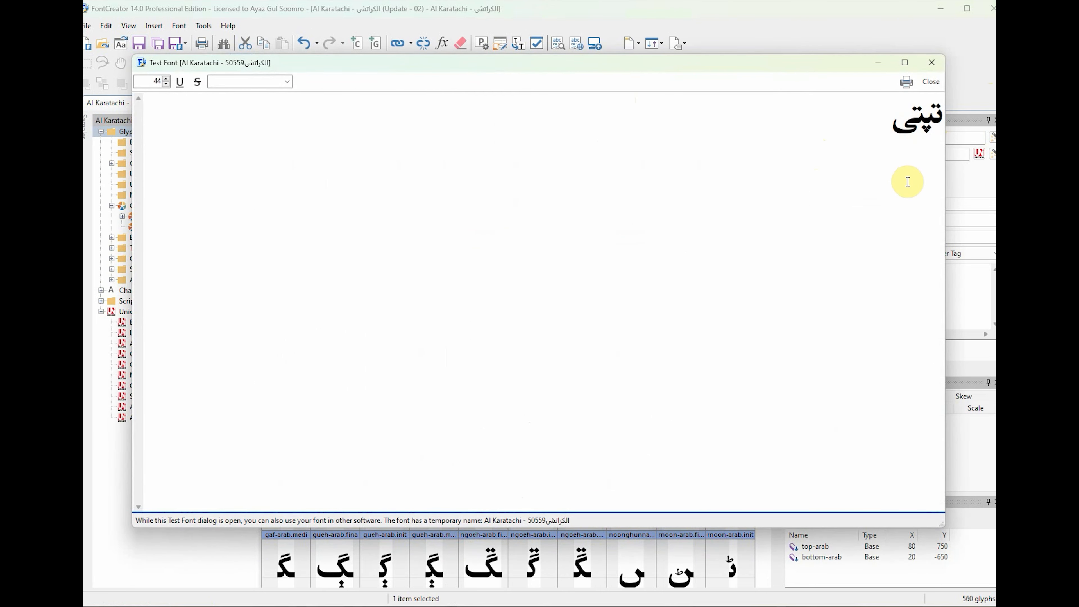
{"action": "left_click", "coordinate": [930, 82]}
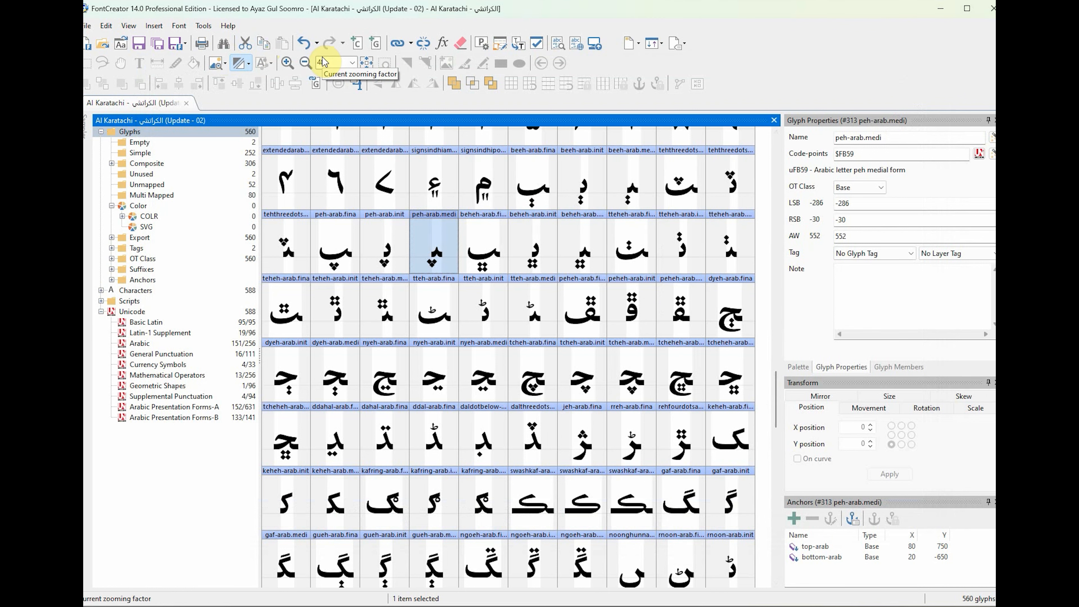
{"action": "key", "text": "F5"}
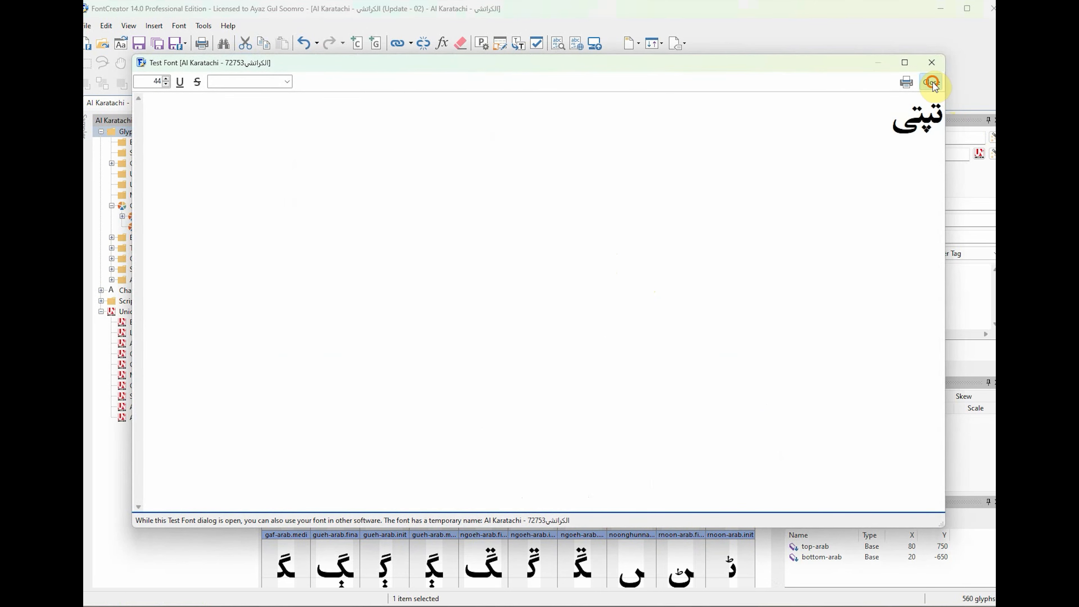
{"action": "left_click", "coordinate": [932, 82]}
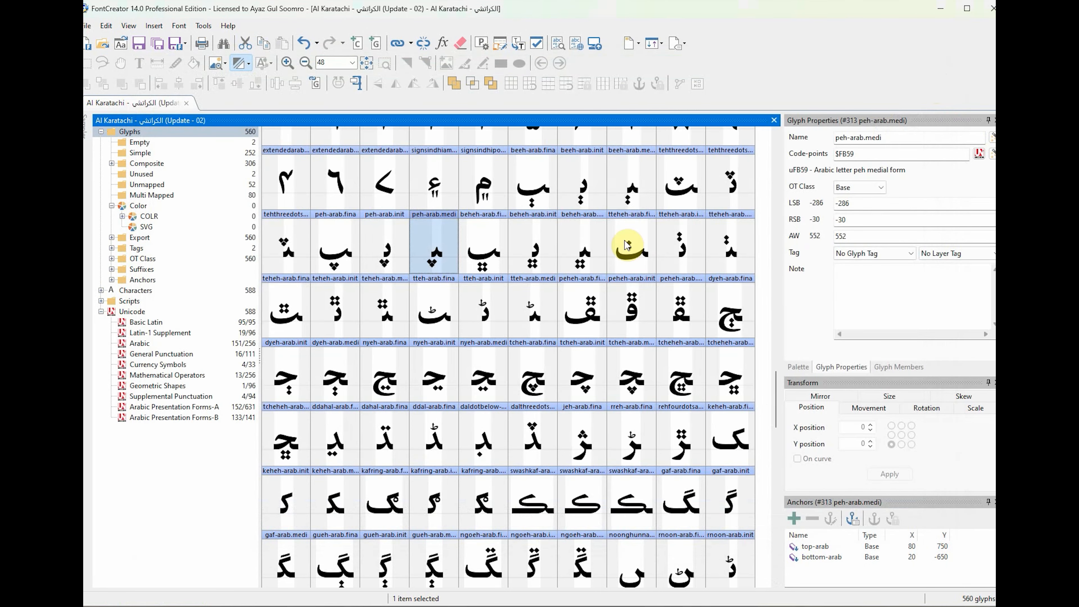
Step: Open beheh-arab.medi, select its four dots, and add ڀڀڀ after تپتی in a new font test
{"action": "double_click", "coordinate": [586, 261]}
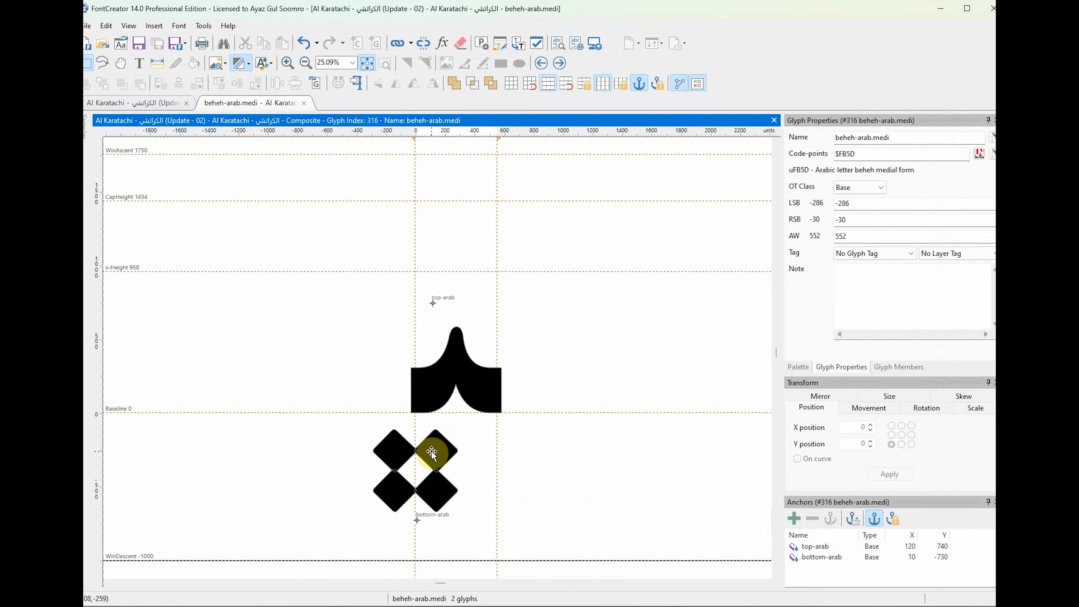
{"action": "left_click", "coordinate": [405, 458]}
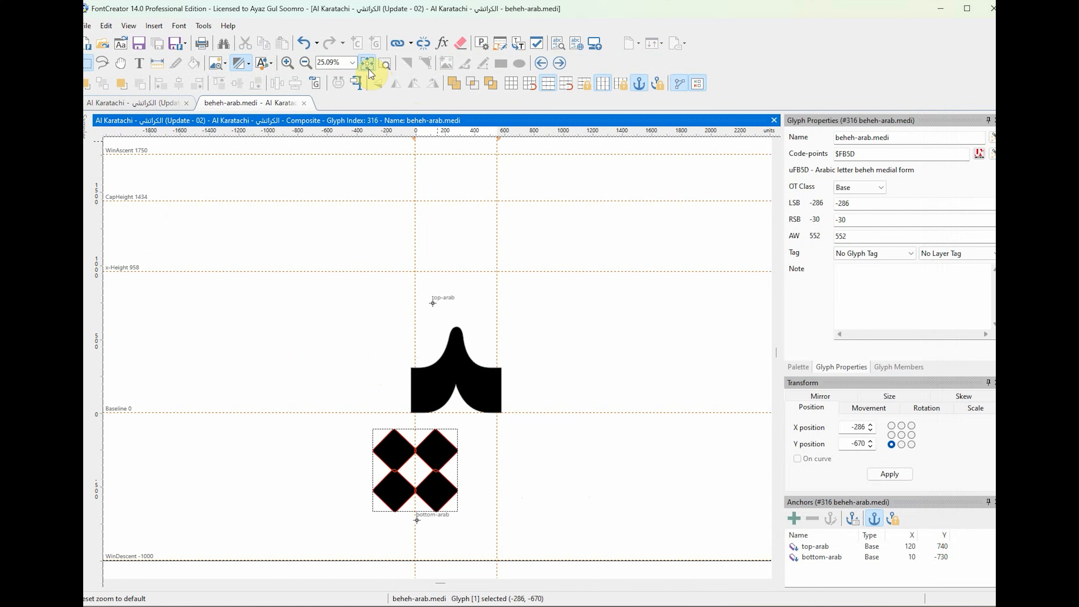
{"action": "key", "text": "F5"}
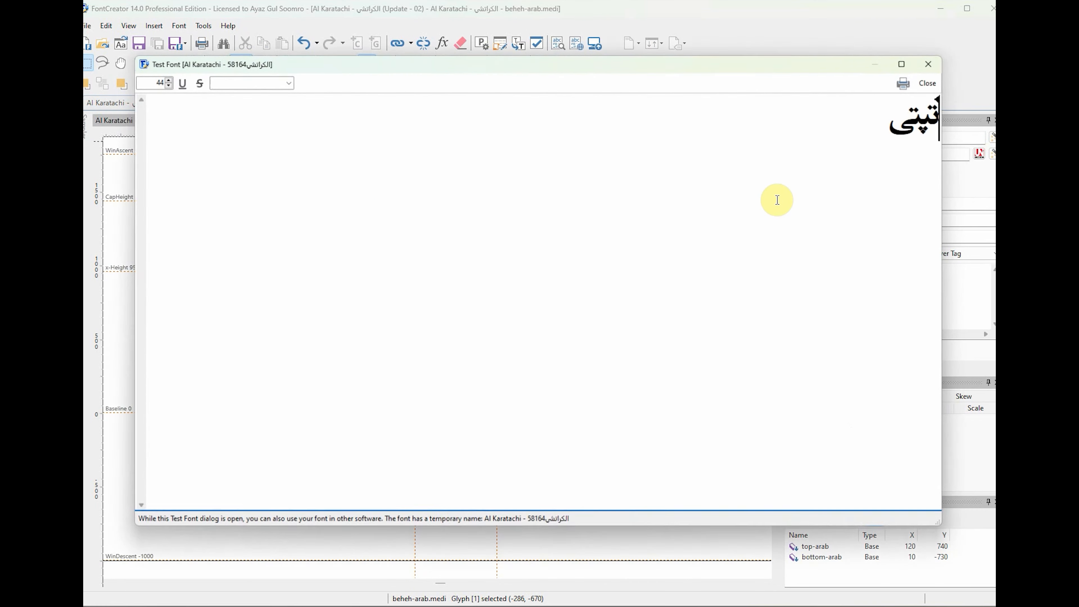
{"action": "left_click", "coordinate": [843, 119]}
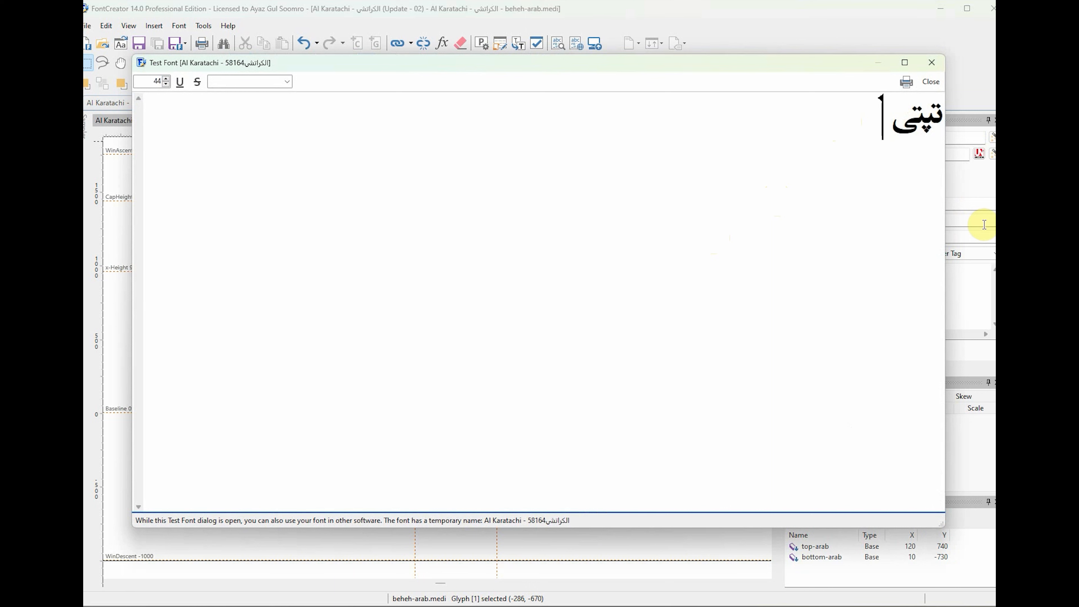
{"action": "left_click", "coordinate": [781, 255]}
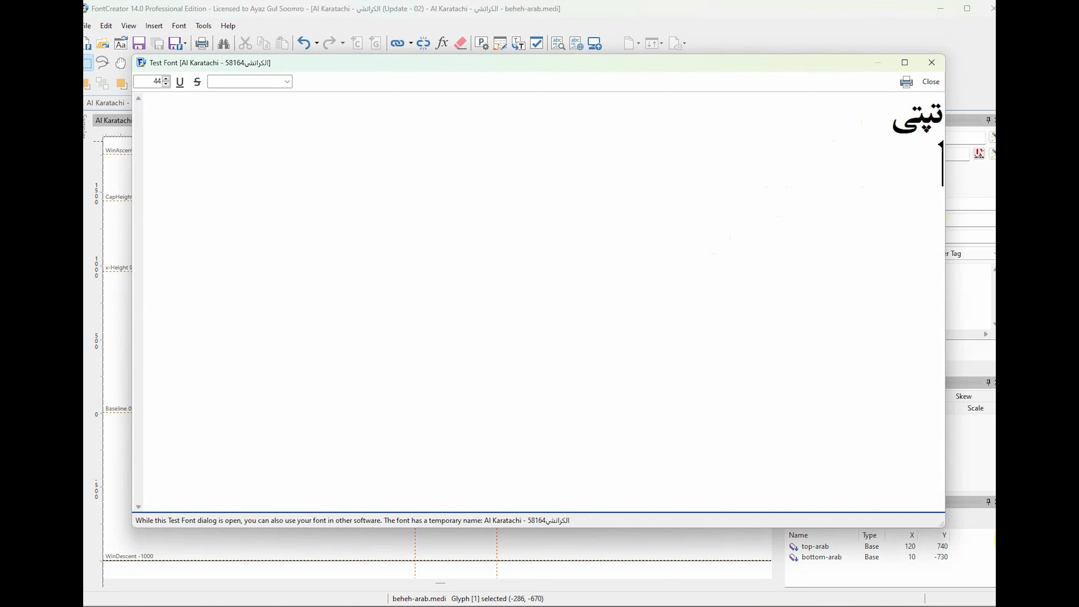
{"action": "left_click", "coordinate": [905, 606]}
{"action": "left_click", "coordinate": [832, 495]}
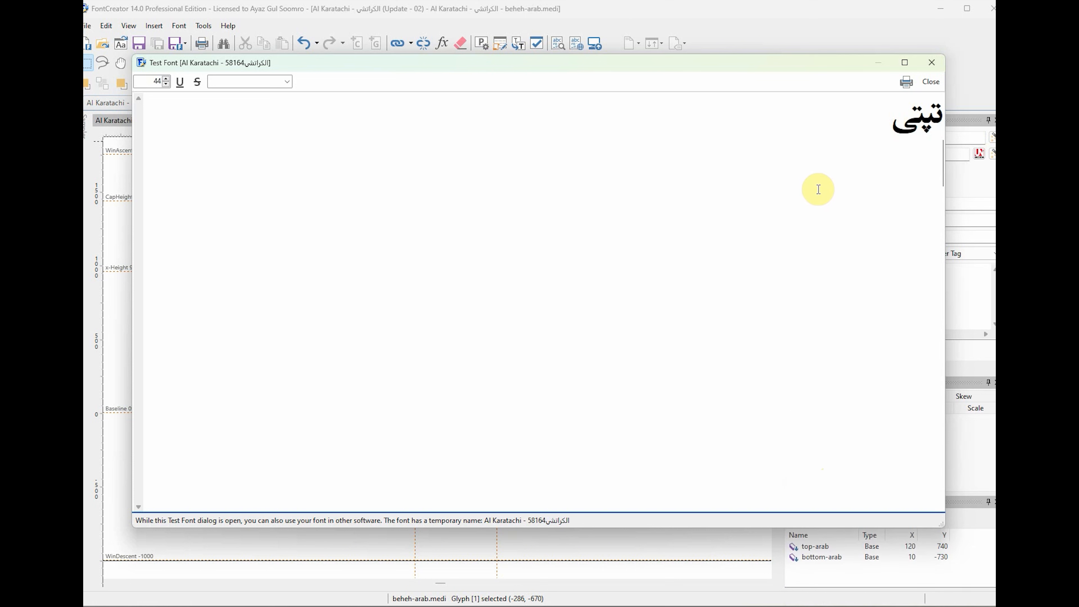
{"action": "left_click", "coordinate": [816, 157]}
{"action": "type", "text": "ڀ"}
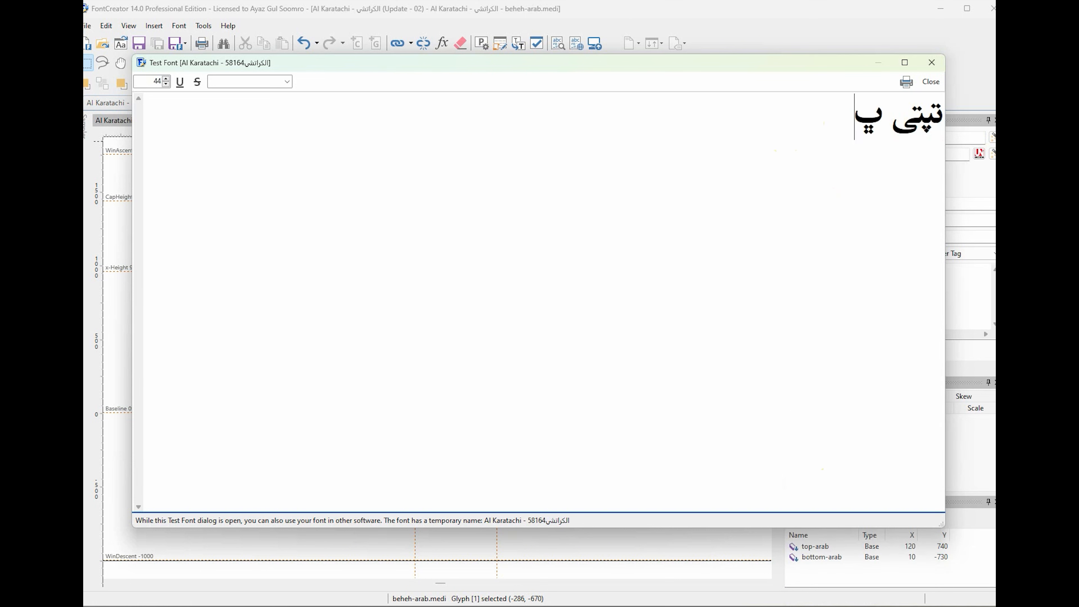
{"action": "type", "text": "ڀڀ"}
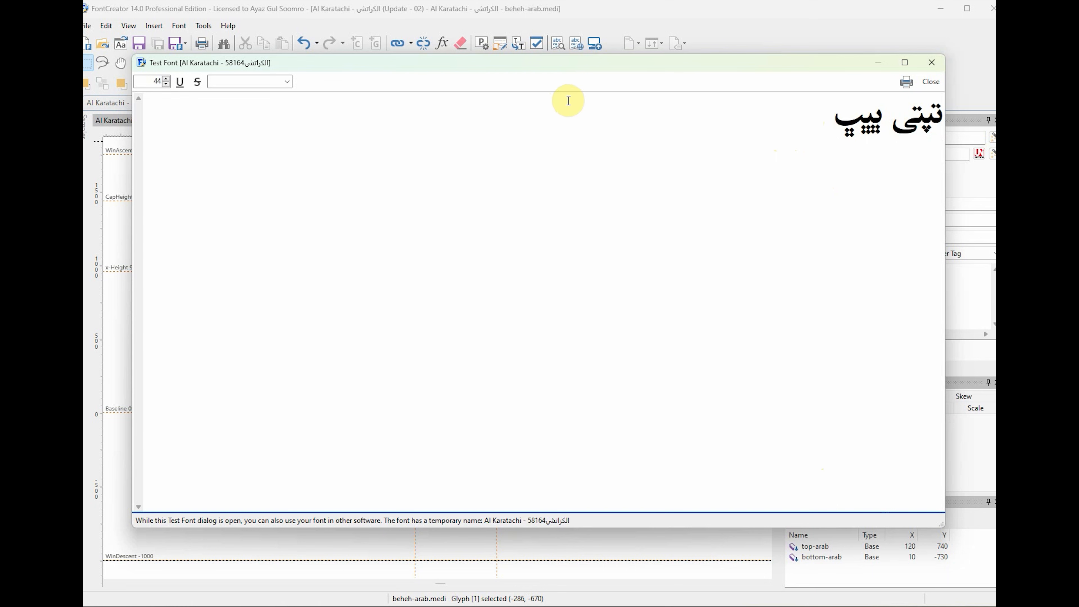
Step: Enlarge the test text to size 70, add a third joined word to check the dot placement, and close the test
{"action": "left_click", "coordinate": [167, 79]}
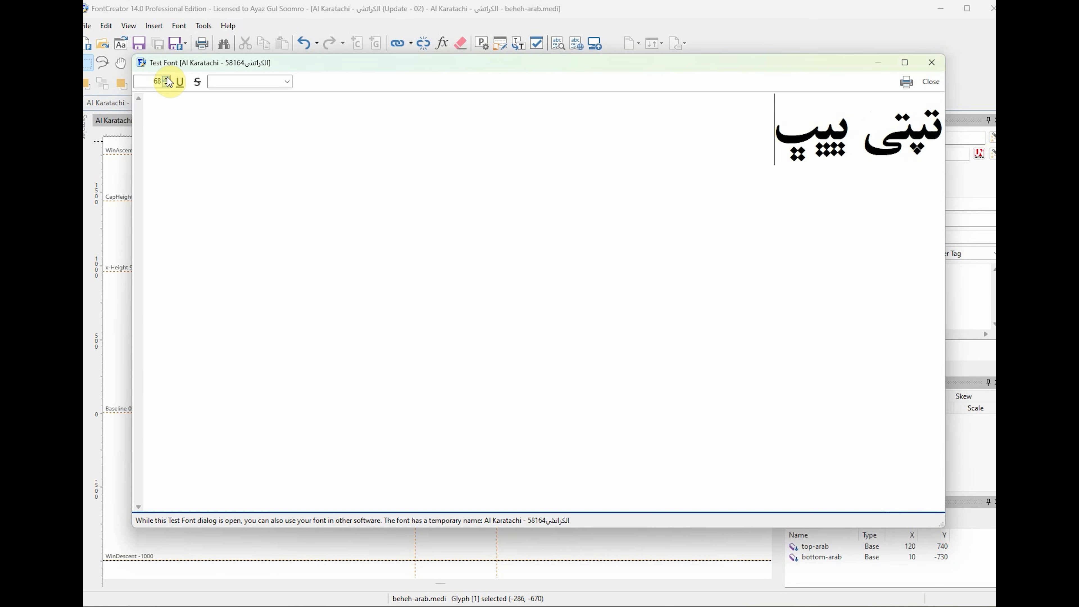
{"action": "left_click", "coordinate": [614, 167]}
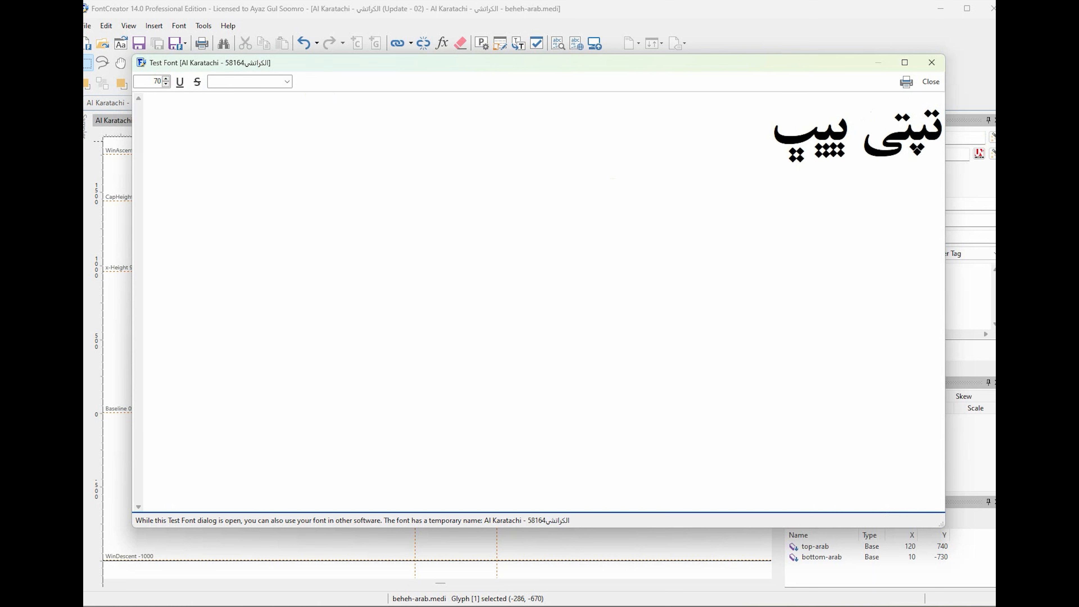
{"action": "type", "text": "کپي"}
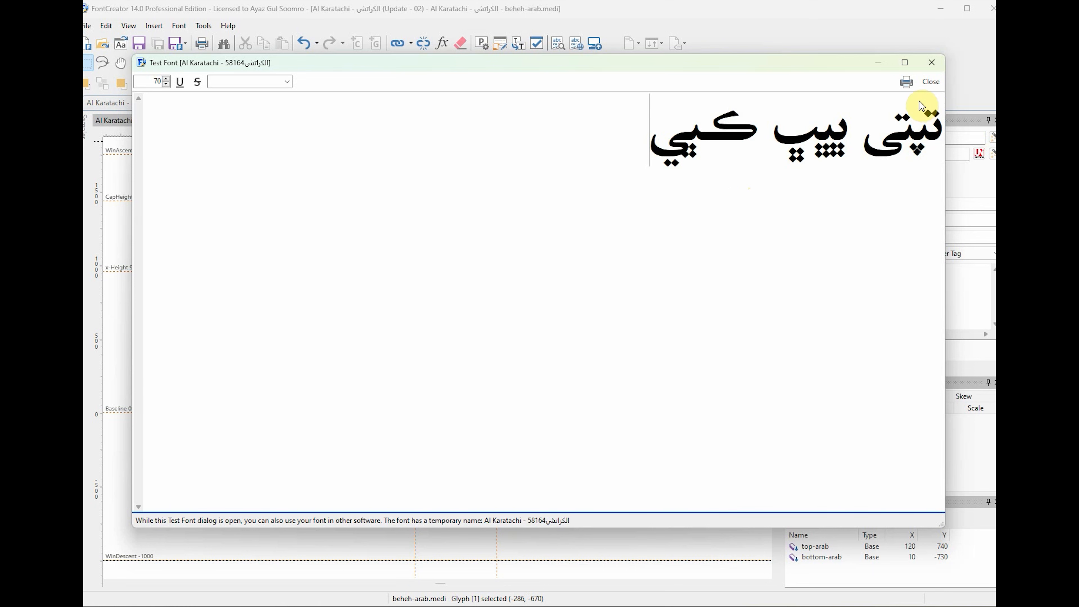
{"action": "left_click", "coordinate": [931, 81]}
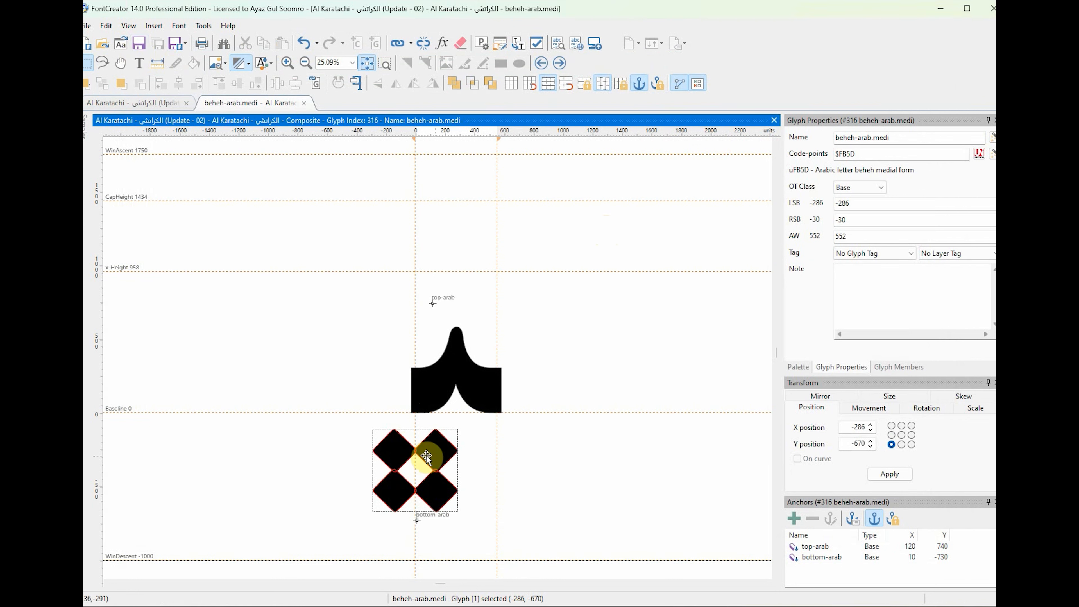
Step: Move the four dots of beheh-arab.medi right to X position -6 so they sit beneath the tooth, and close the glyph
{"action": "left_click", "coordinate": [579, 435]}
{"action": "left_click", "coordinate": [448, 450]}
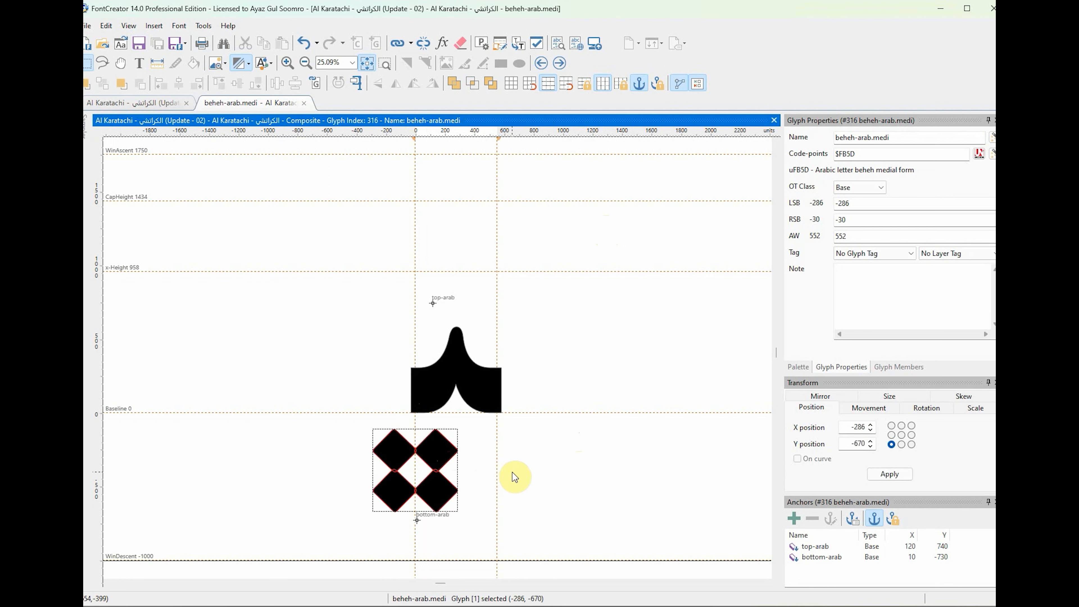
{"action": "key", "text": "Right"}
{"action": "key", "text": "Right"}
{"action": "key", "text": "Right"}
{"action": "key", "text": "Right"}
{"action": "key", "text": "Right"}
{"action": "key", "text": "Right"}
{"action": "key", "text": "Right"}
{"action": "key", "text": "Right"}
{"action": "key", "text": "Right"}
{"action": "key", "text": "Right"}
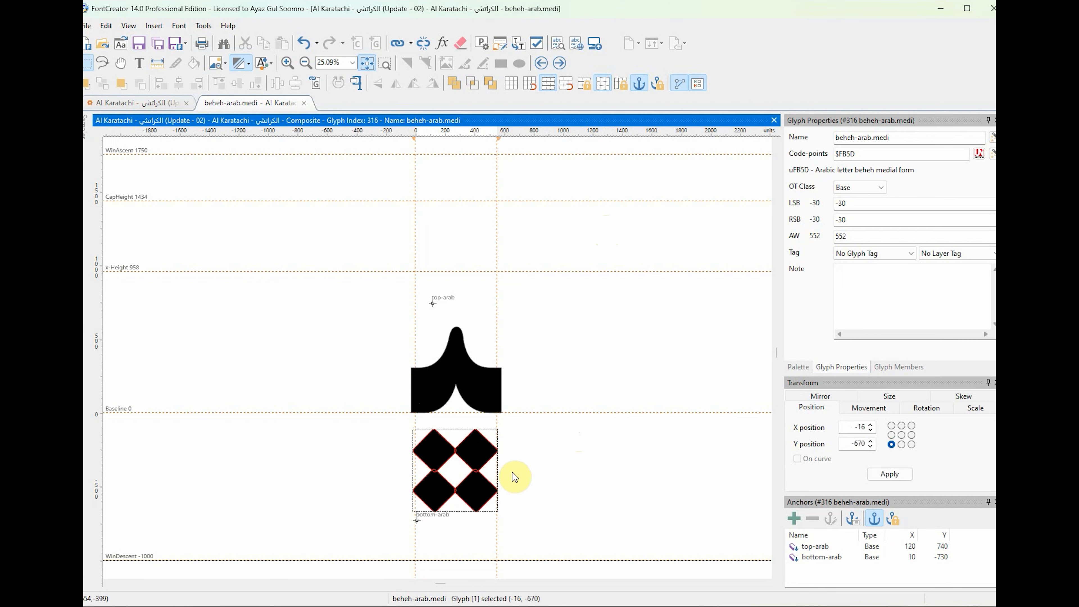
{"action": "key", "text": "Right"}
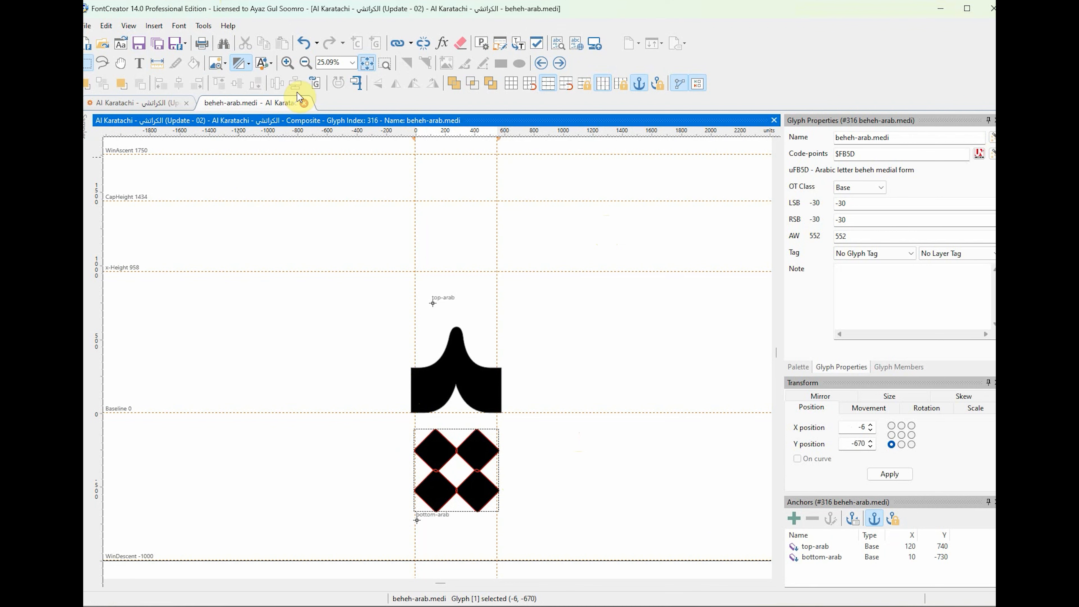
{"action": "left_click", "coordinate": [304, 103]}
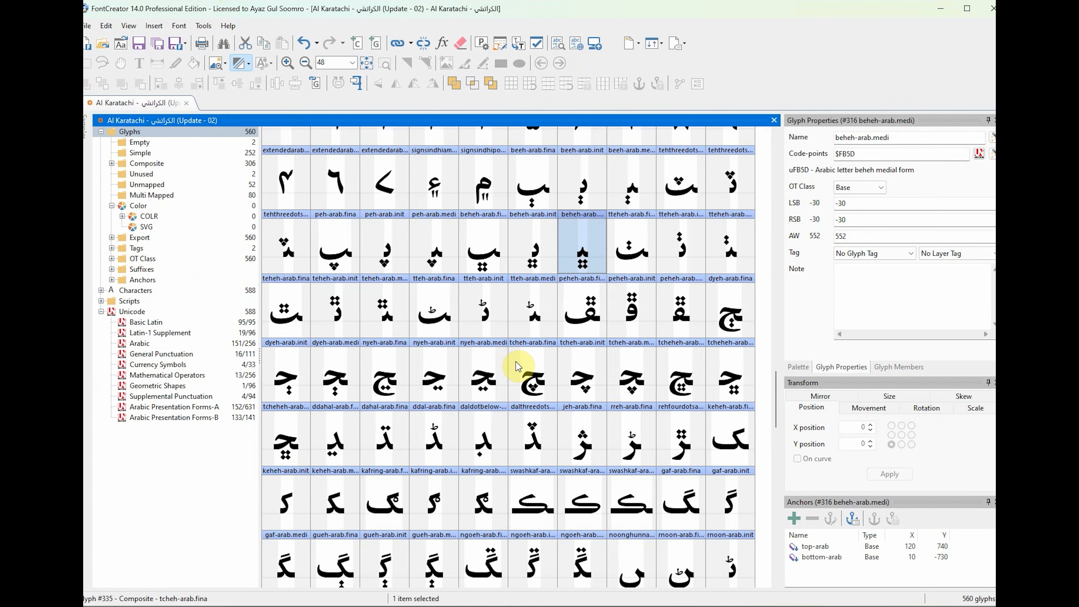
Step: Move the four dots of beheh-arab.init right to X position -126 so they sit beneath the letter, and close the glyph
{"action": "double_click", "coordinate": [536, 260]}
{"action": "left_click", "coordinate": [456, 457]}
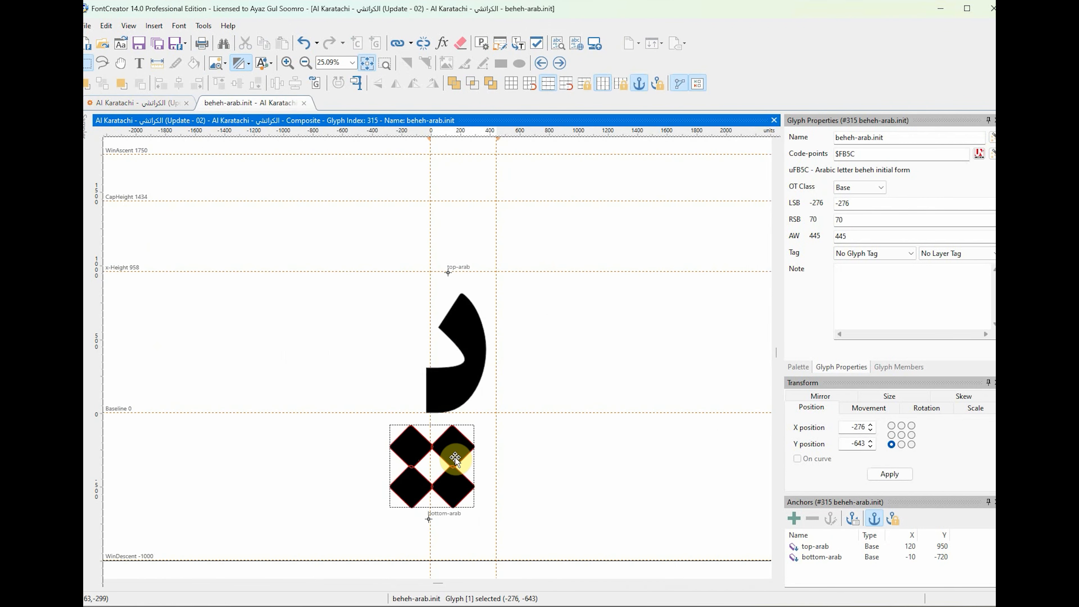
{"action": "key", "text": "Right"}
{"action": "key", "text": "Right"}
{"action": "key", "text": "Right"}
{"action": "key", "text": "Right"}
{"action": "key", "text": "Right"}
{"action": "key", "text": "Right"}
{"action": "key", "text": "Right"}
{"action": "key", "text": "Right"}
{"action": "key", "text": "Right"}
{"action": "key", "text": "Right"}
{"action": "key", "text": "Right"}
{"action": "key", "text": "Right"}
{"action": "key", "text": "Right"}
{"action": "key", "text": "Right"}
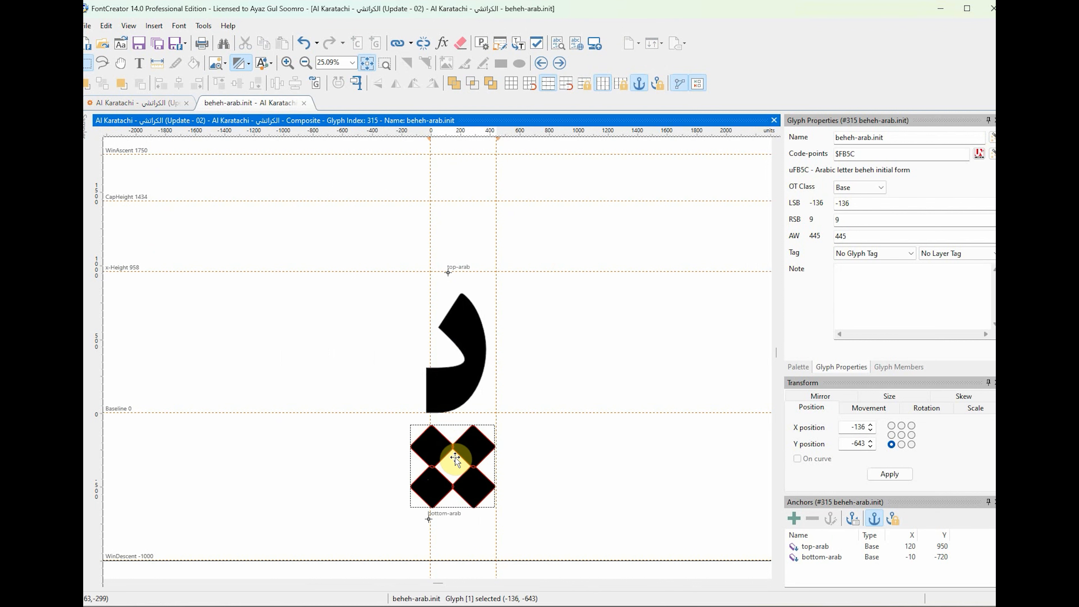
{"action": "key", "text": "Right"}
{"action": "left_click", "coordinate": [576, 285]}
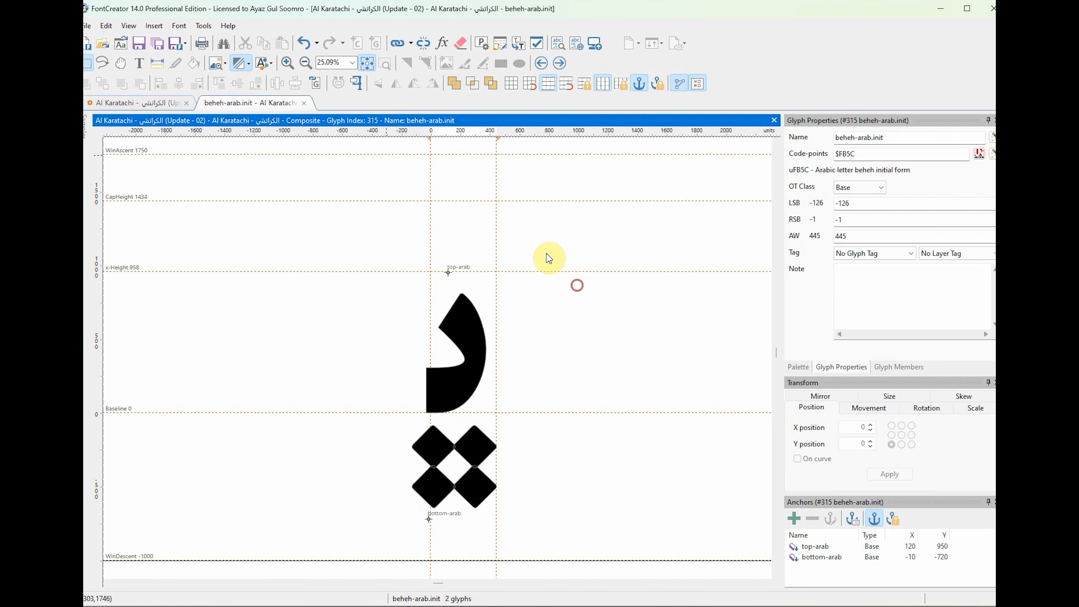
{"action": "left_click", "coordinate": [304, 103]}
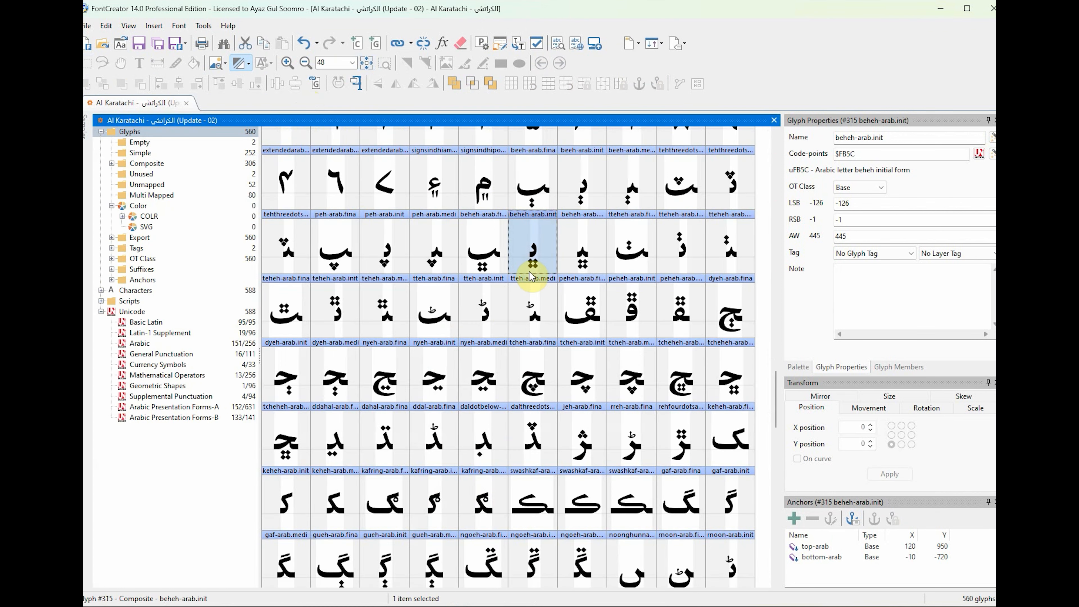
Step: Move the two stacked dots of beeh-arab.init right to X position 4, save the project, and close the glyph
{"action": "mouse_move", "coordinate": [777, 402]}
{"action": "left_mouse_down"}
{"action": "mouse_move", "coordinate": [777, 336]}
{"action": "mouse_move", "coordinate": [781, 386]}
{"action": "left_mouse_up"}
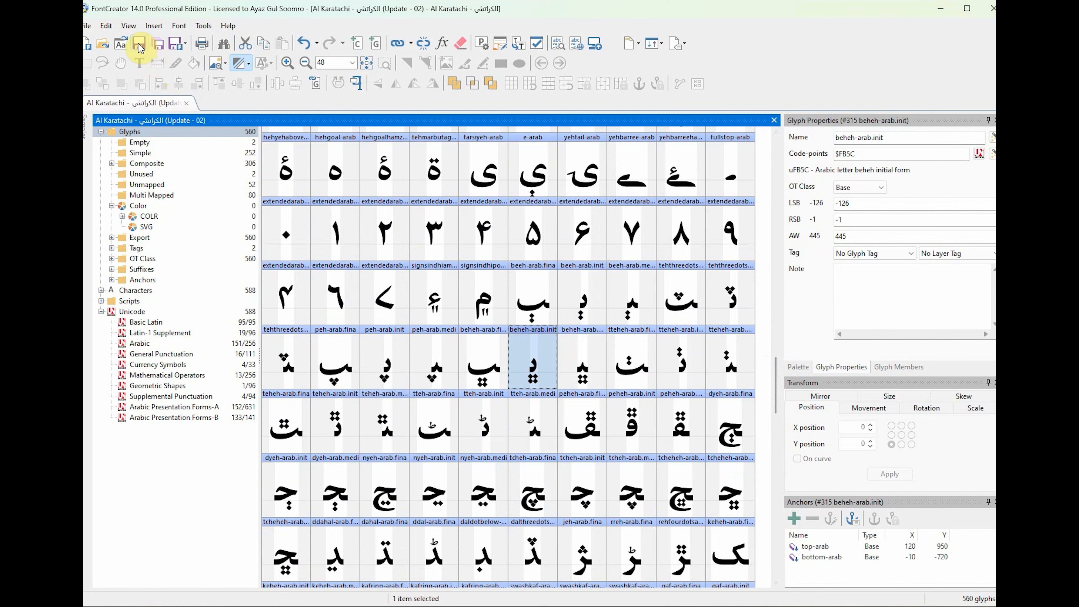
{"action": "double_click", "coordinate": [581, 302]}
{"action": "left_click", "coordinate": [431, 448]}
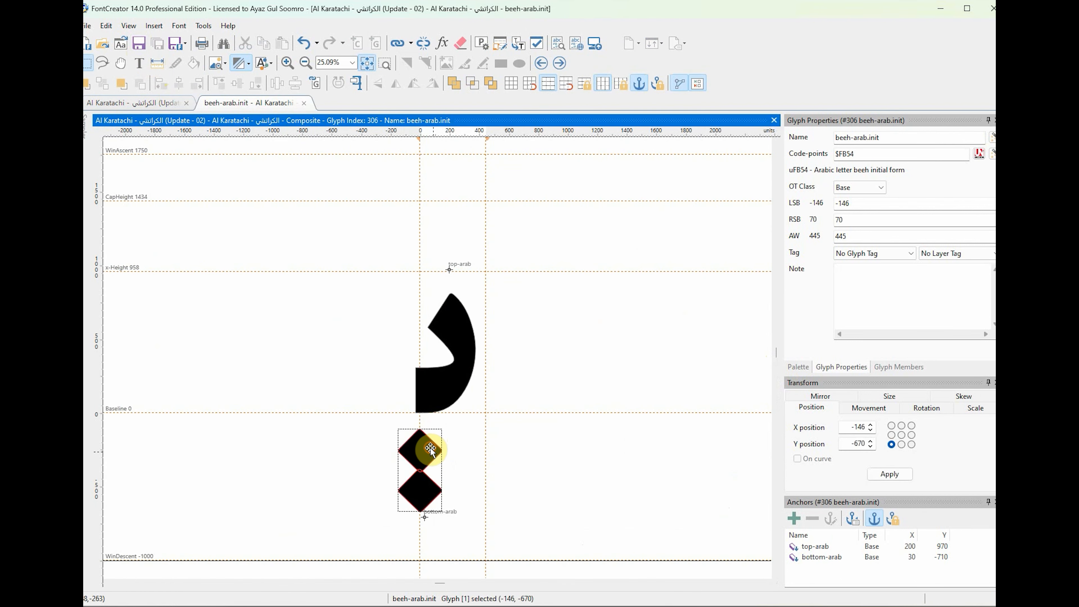
{"action": "key", "text": "Right"}
{"action": "key", "text": "Right"}
{"action": "key", "text": "Right"}
{"action": "key", "text": "Right"}
{"action": "key", "text": "Right"}
{"action": "key", "text": "Right"}
{"action": "key", "text": "Right"}
{"action": "key", "text": "Right"}
{"action": "key", "text": "Right"}
{"action": "key", "text": "Right"}
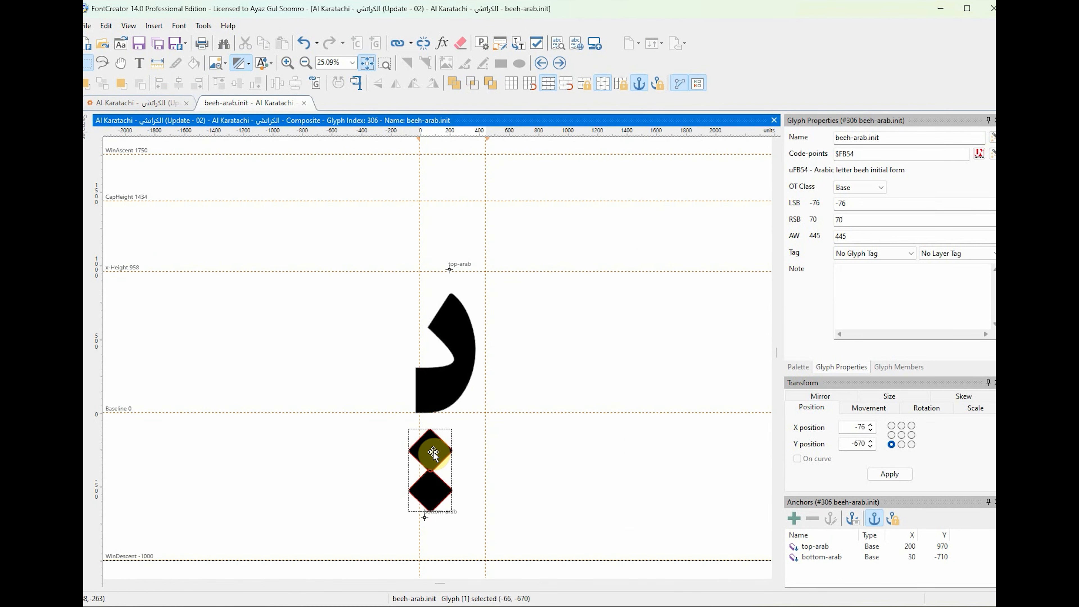
{"action": "key", "text": "Right"}
{"action": "key", "text": "Right"}
{"action": "key", "text": "Right"}
{"action": "key", "text": "Right"}
{"action": "key", "text": "Right"}
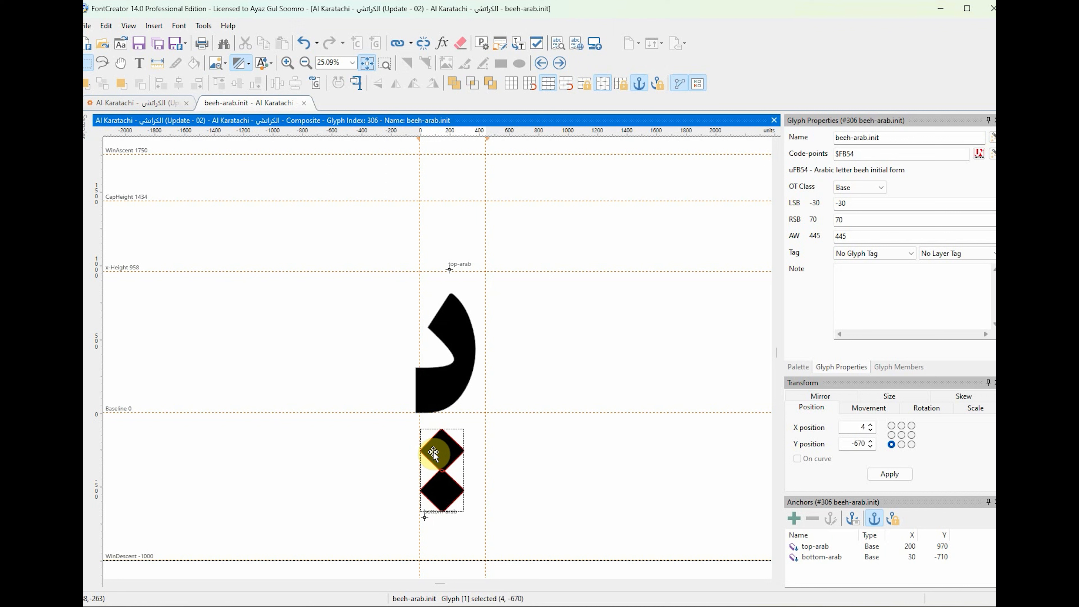
{"action": "left_click", "coordinate": [139, 43]}
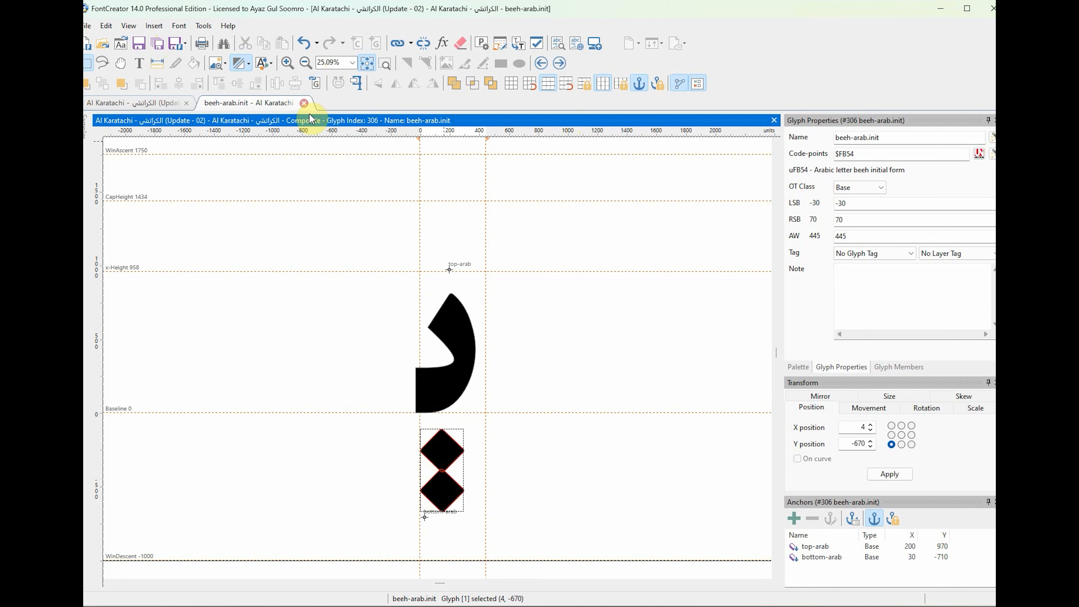
{"action": "left_click", "coordinate": [304, 103]}
Step: Move the two stacked dots of beeh-arab.medi right to X position 124 so they sit beneath the tooth, and close the glyph
{"action": "double_click", "coordinate": [634, 314]}
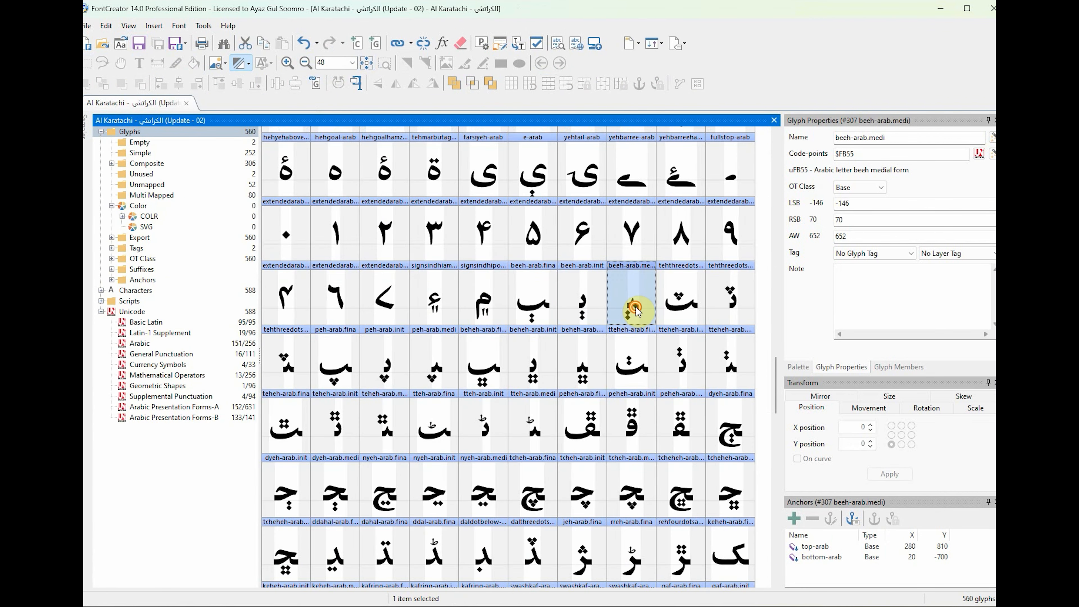
{"action": "left_click_drag", "start_coordinate": [387, 452], "coordinate": [420, 453]}
{"action": "key", "text": "Right"}
{"action": "key", "text": "Right"}
{"action": "key", "text": "Right"}
{"action": "key", "text": "Right"}
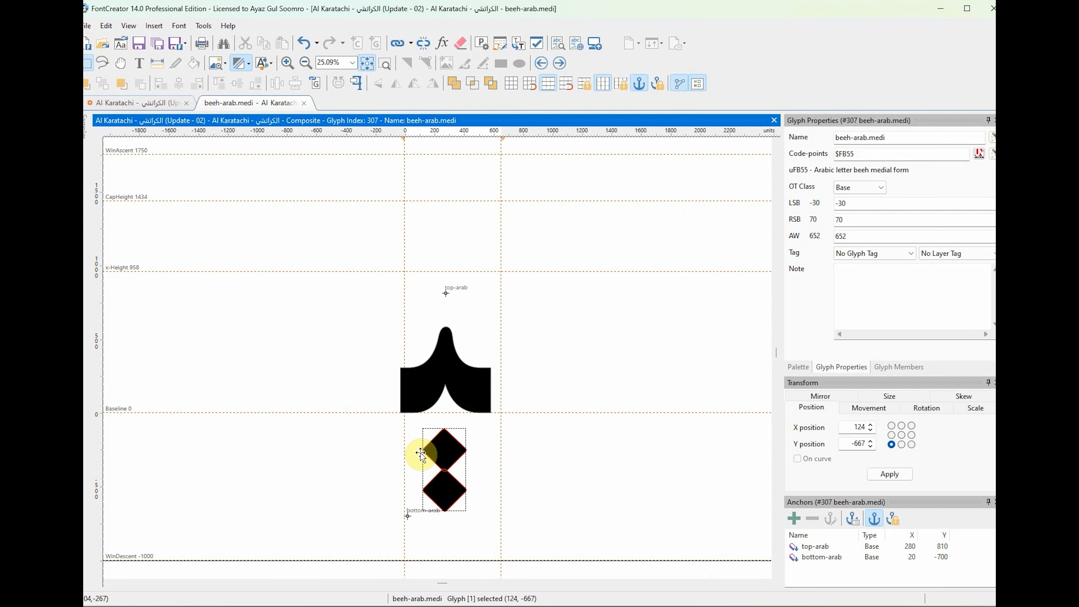
{"action": "left_click", "coordinate": [304, 105]}
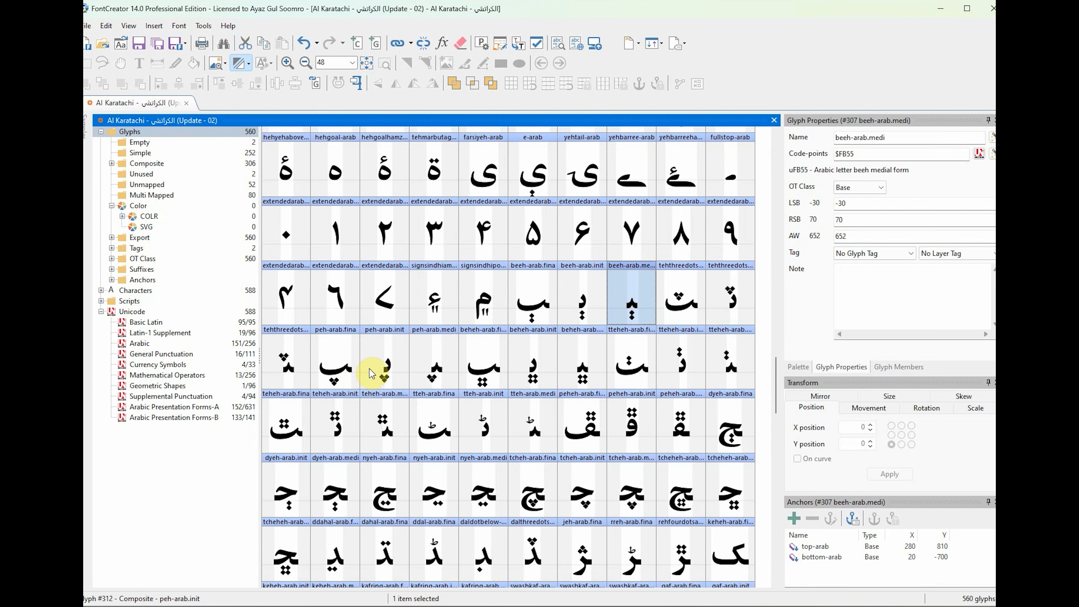
Step: Move the three dots of tehthreedotsabovedownwards-arab.medi right to X position -16, centring them above the tooth, and save the project
{"action": "double_click", "coordinate": [289, 358]}
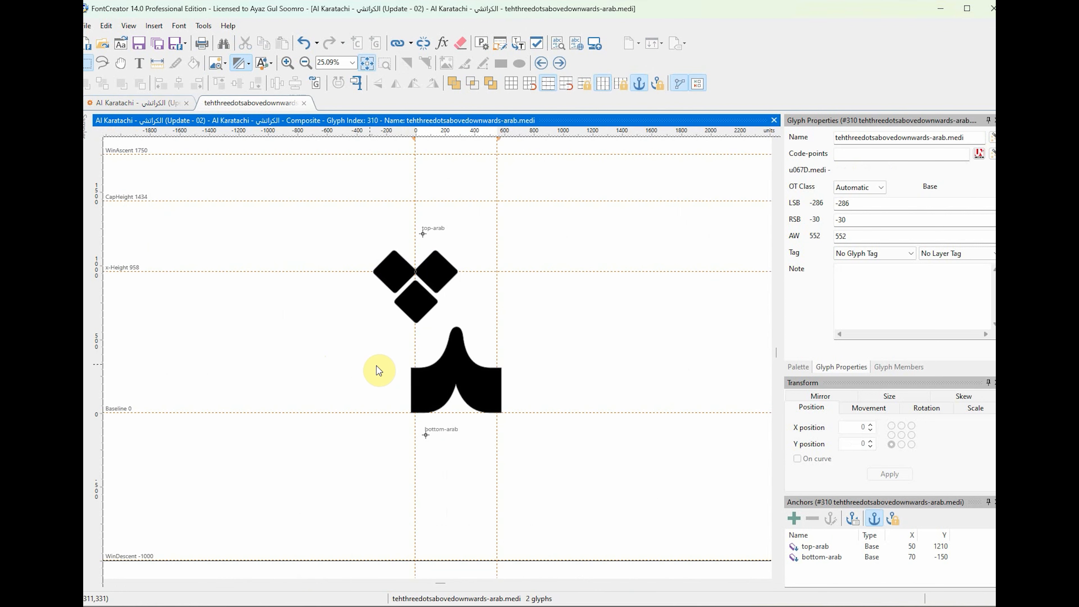
{"action": "left_click", "coordinate": [447, 271]}
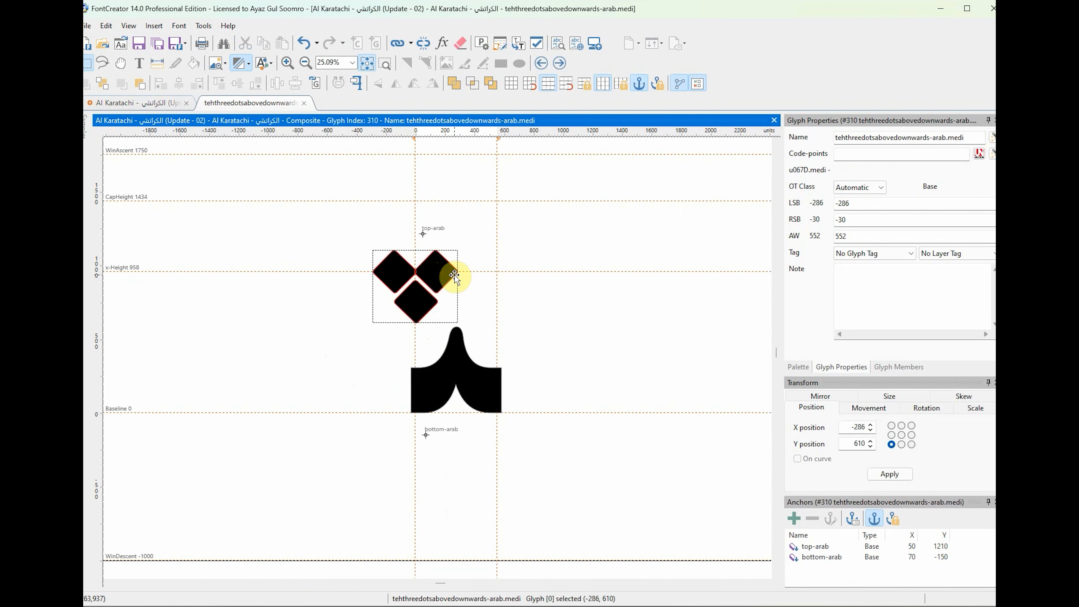
{"action": "key", "text": "Right"}
{"action": "key", "text": "Right"}
{"action": "key", "text": "Right"}
{"action": "key", "text": "Right"}
{"action": "key", "text": "Right"}
{"action": "key", "text": "Right"}
{"action": "key", "text": "Right"}
{"action": "key", "text": "Right"}
{"action": "key", "text": "Right"}
{"action": "key", "text": "Right"}
{"action": "key", "text": "Right"}
{"action": "key", "text": "Right"}
{"action": "key", "text": "Right"}
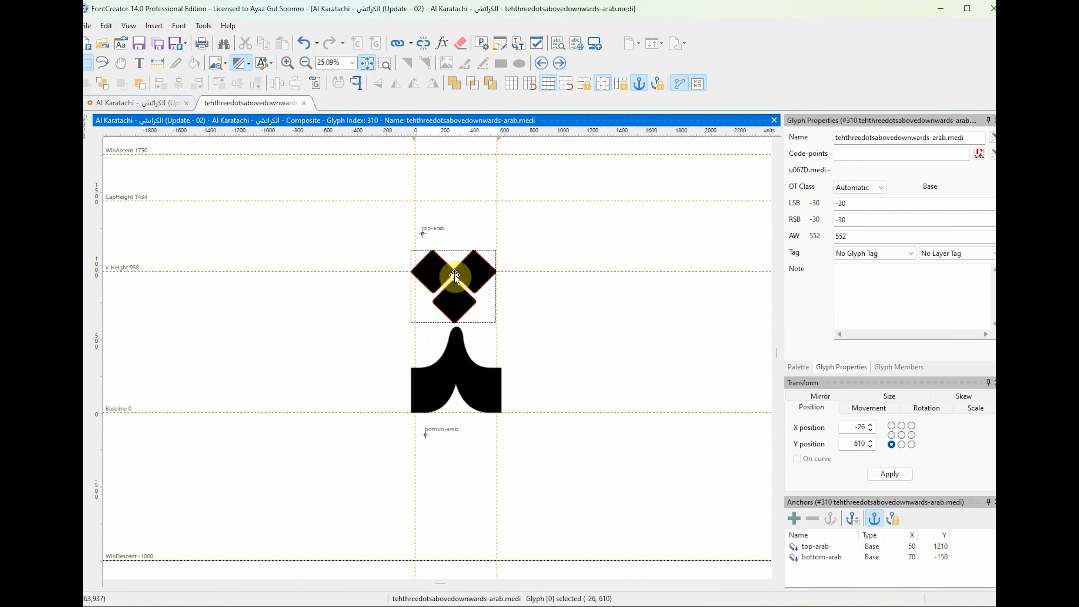
{"action": "key", "text": "Right"}
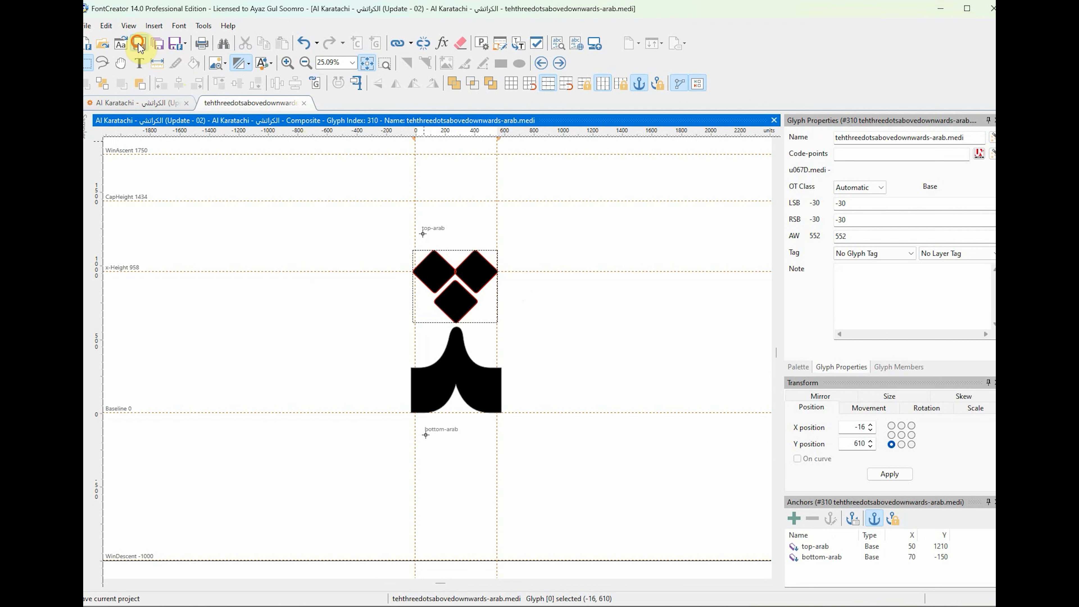
{"action": "left_click", "coordinate": [548, 246]}
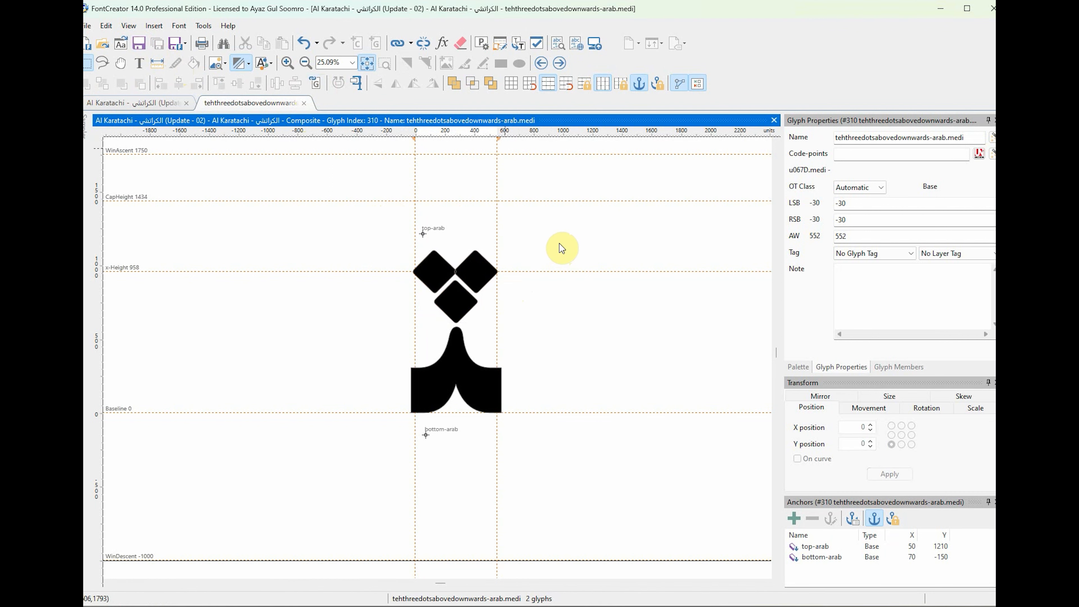
Step: Test the font with کٽَر added as a fourth word, and close the test and the glyph
{"action": "key", "text": "F5"}
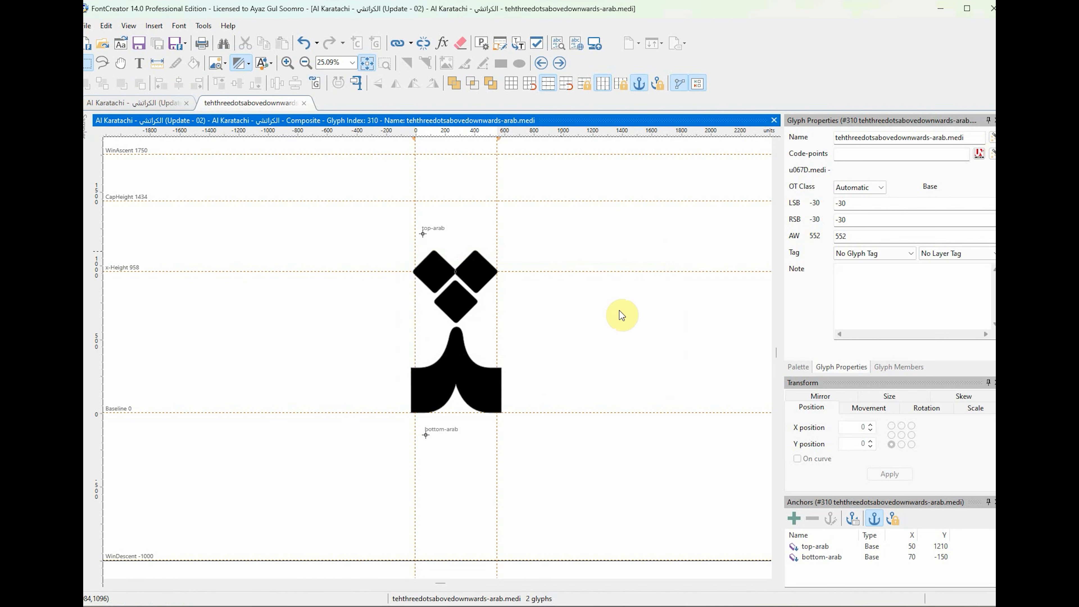
{"action": "left_click", "coordinate": [612, 155]}
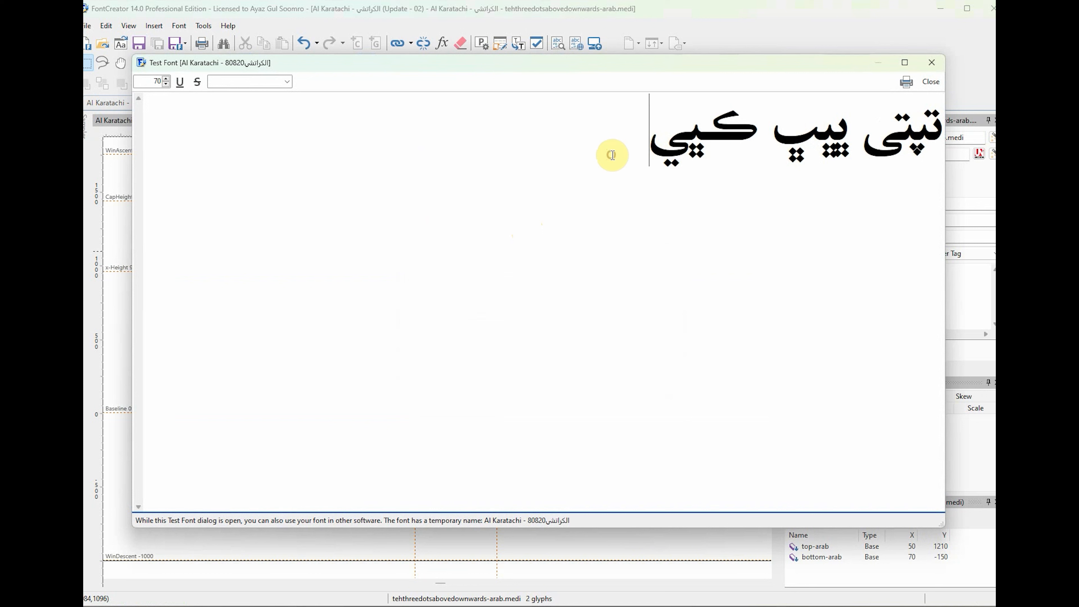
{"action": "type", "text": "ک"}
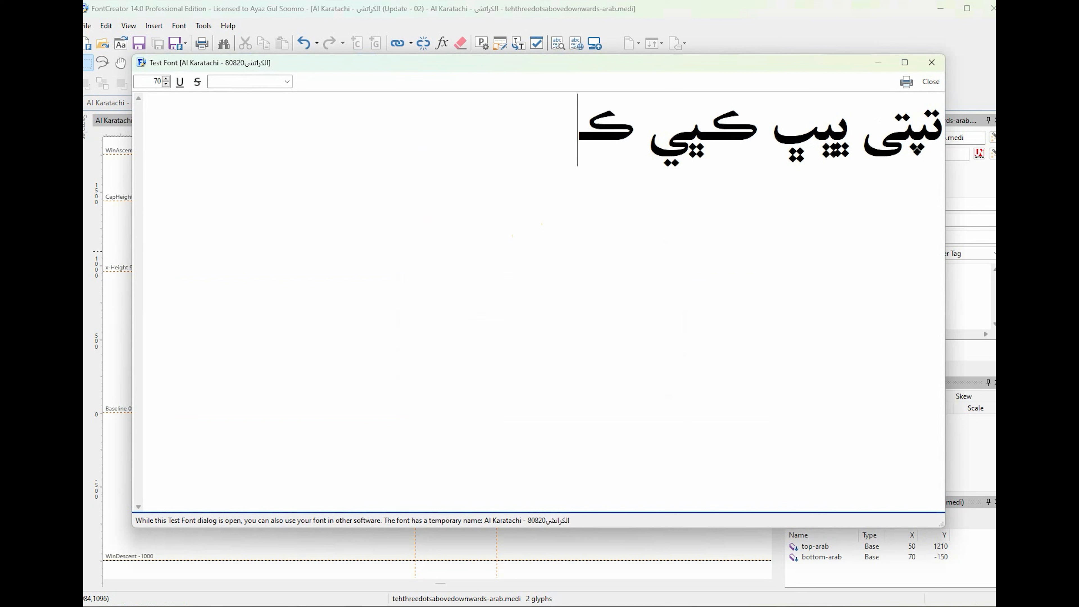
{"action": "key", "text": "BackSpace"}
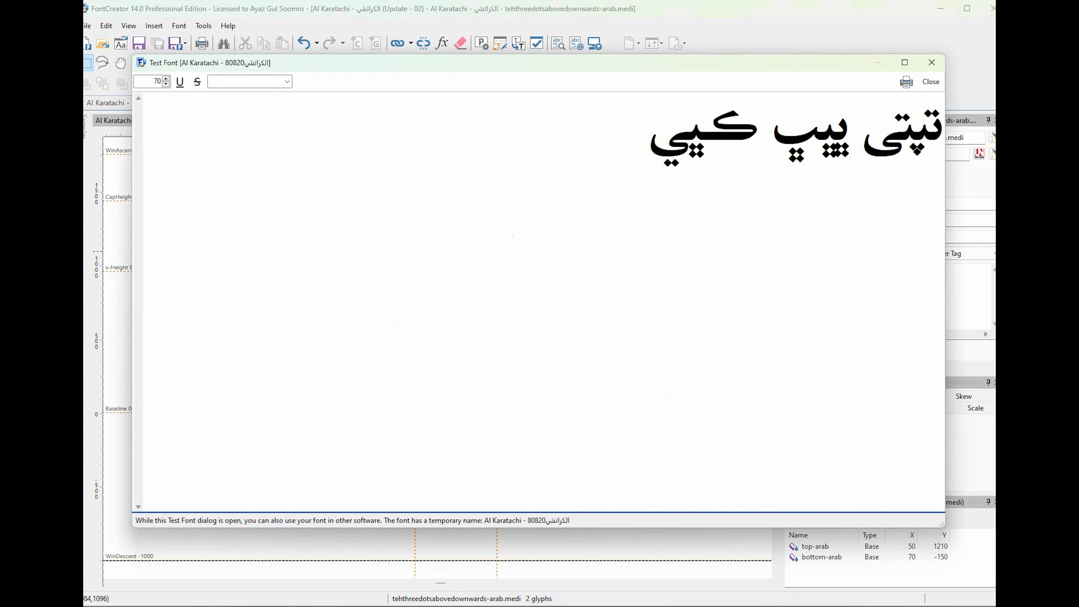
{"action": "type", "text": "کث"}
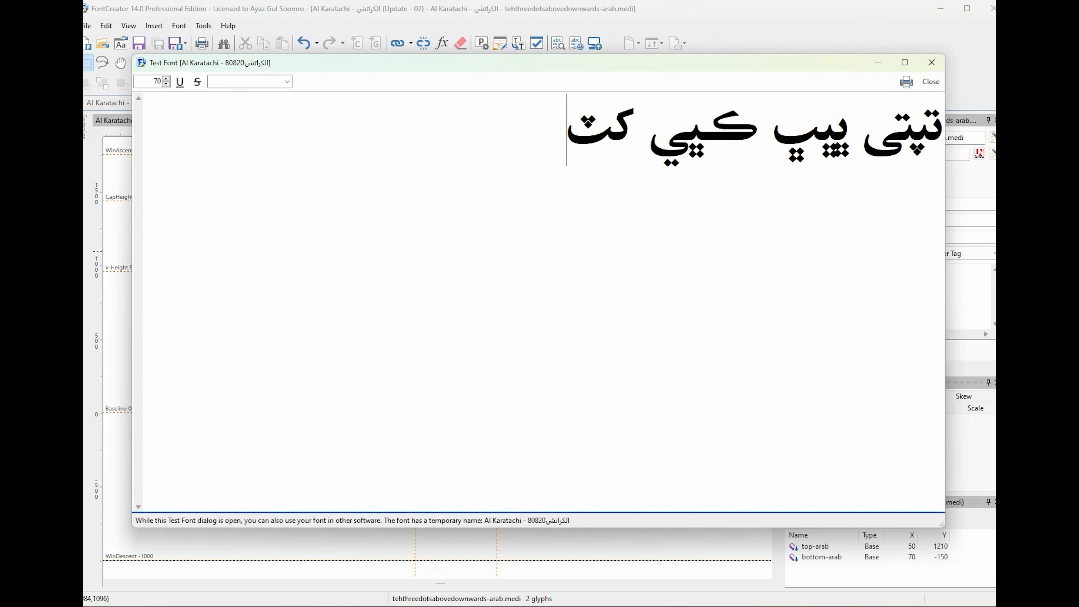
{"action": "type", "text": "ر"}
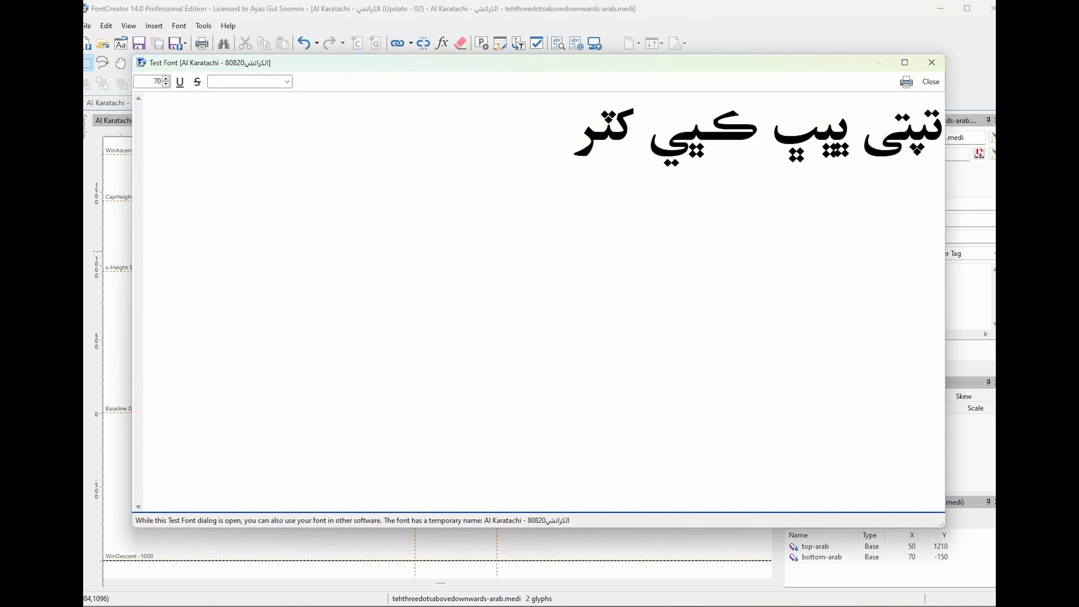
{"action": "key", "text": "BackSpace"}
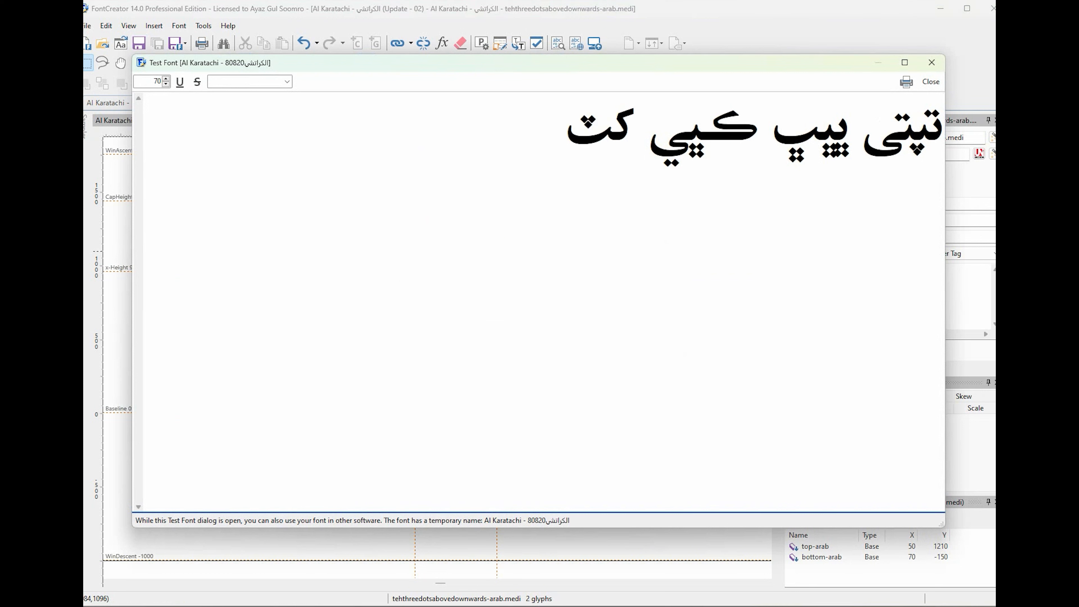
{"action": "type", "text": "ر"}
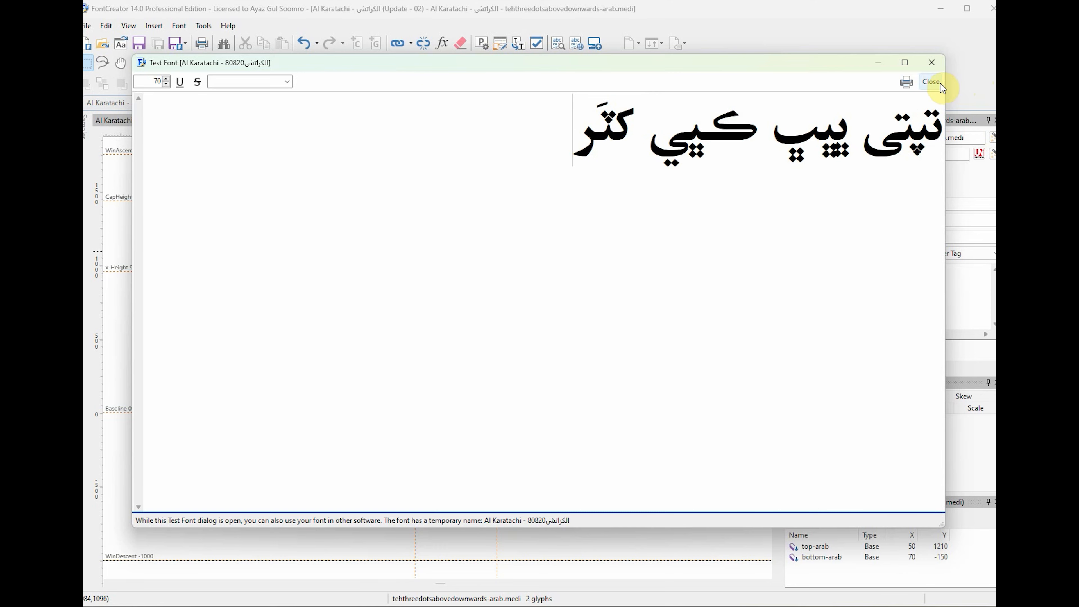
{"action": "left_click", "coordinate": [931, 81]}
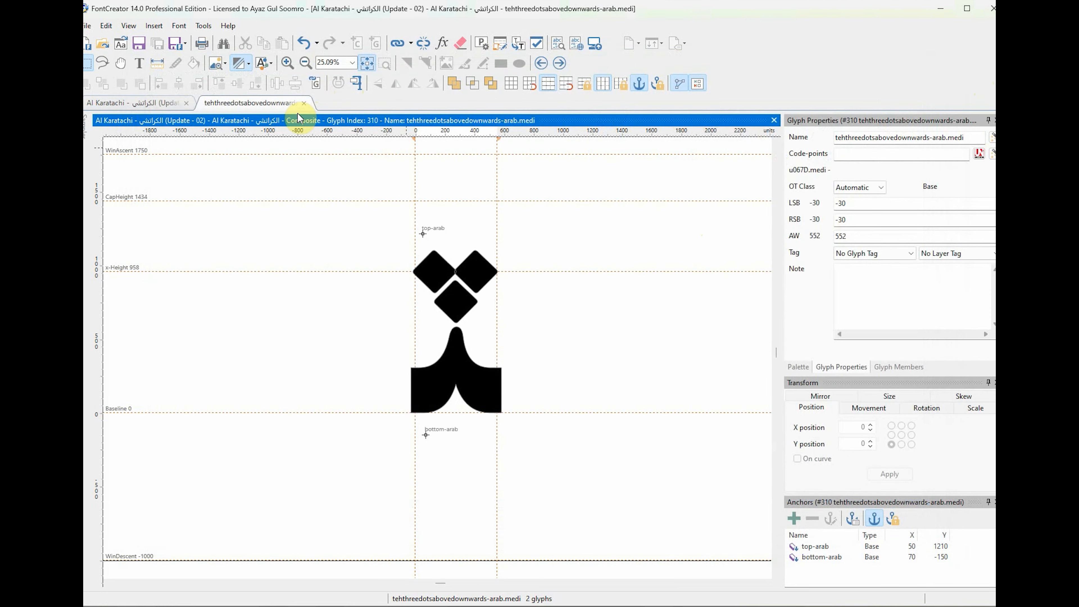
{"action": "left_click", "coordinate": [303, 103]}
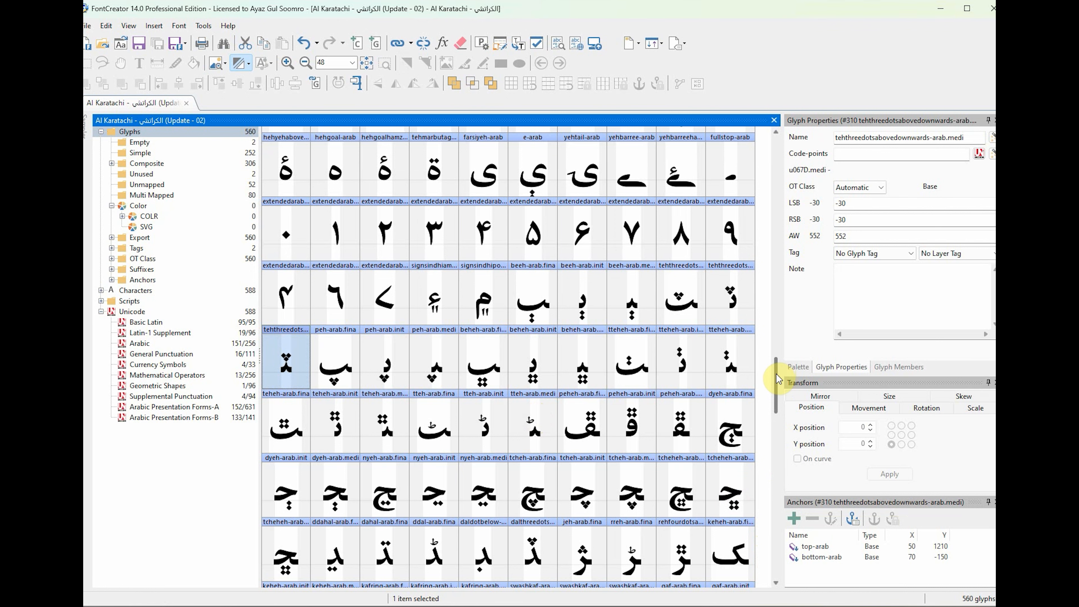
Step: Look through the remaining joined glyphs, open farsiyeh-arab.init, and start a new font test
{"action": "left_click_drag", "start_coordinate": [777, 375], "coordinate": [776, 388]}
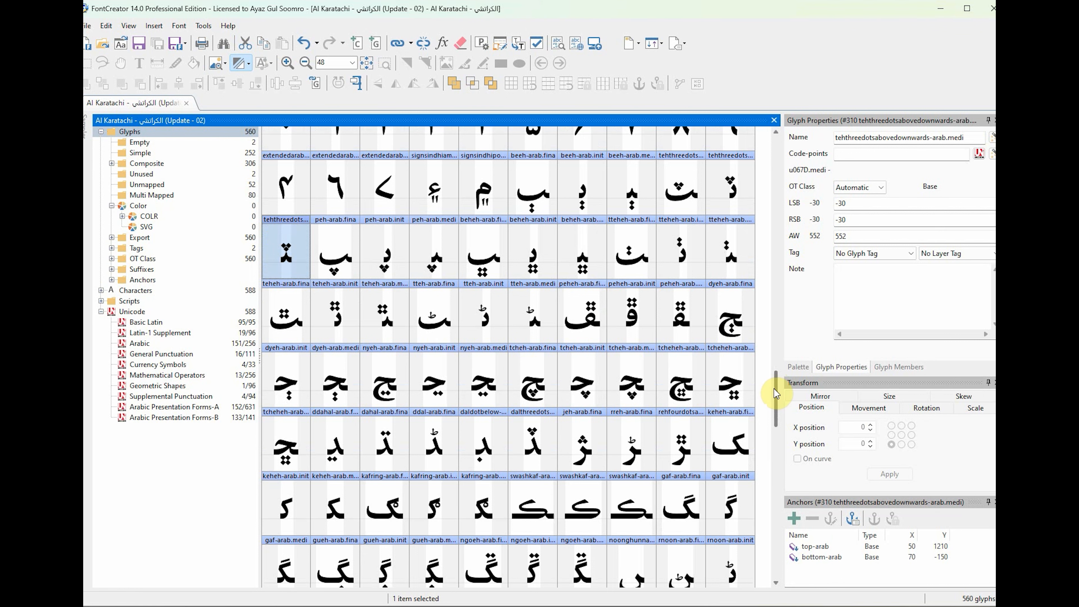
{"action": "left_click_drag", "start_coordinate": [775, 394], "coordinate": [777, 415]}
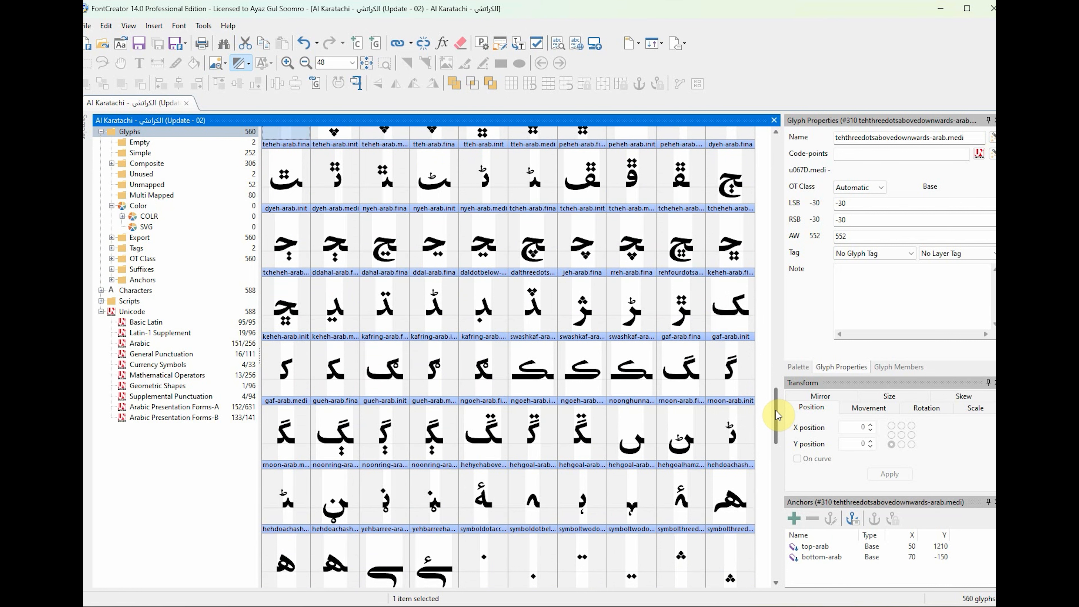
{"action": "left_click_drag", "start_coordinate": [776, 410], "coordinate": [776, 436]}
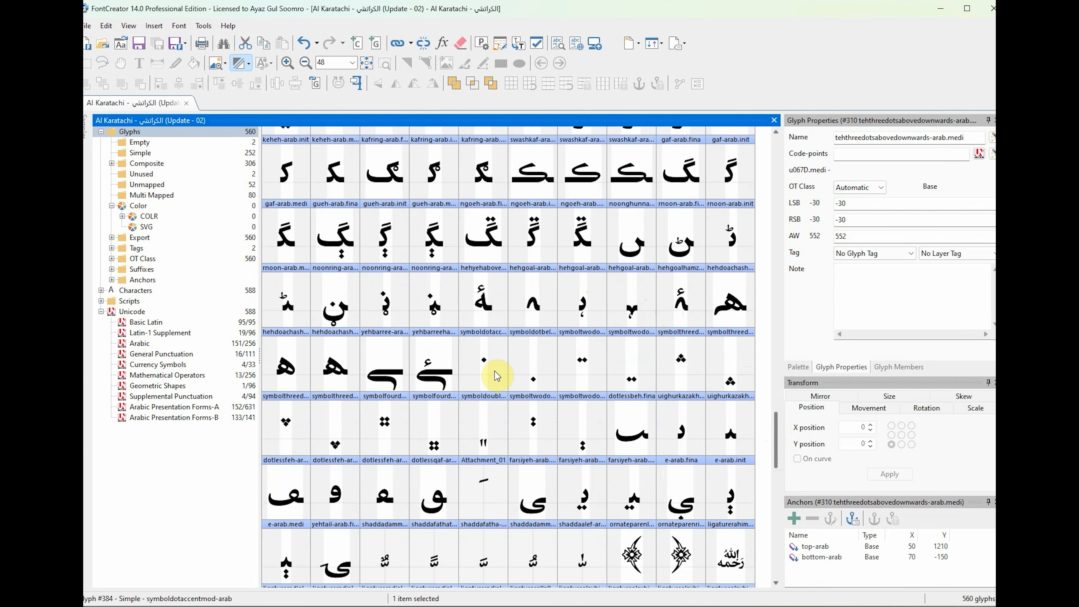
{"action": "left_click_drag", "start_coordinate": [775, 430], "coordinate": [769, 391]}
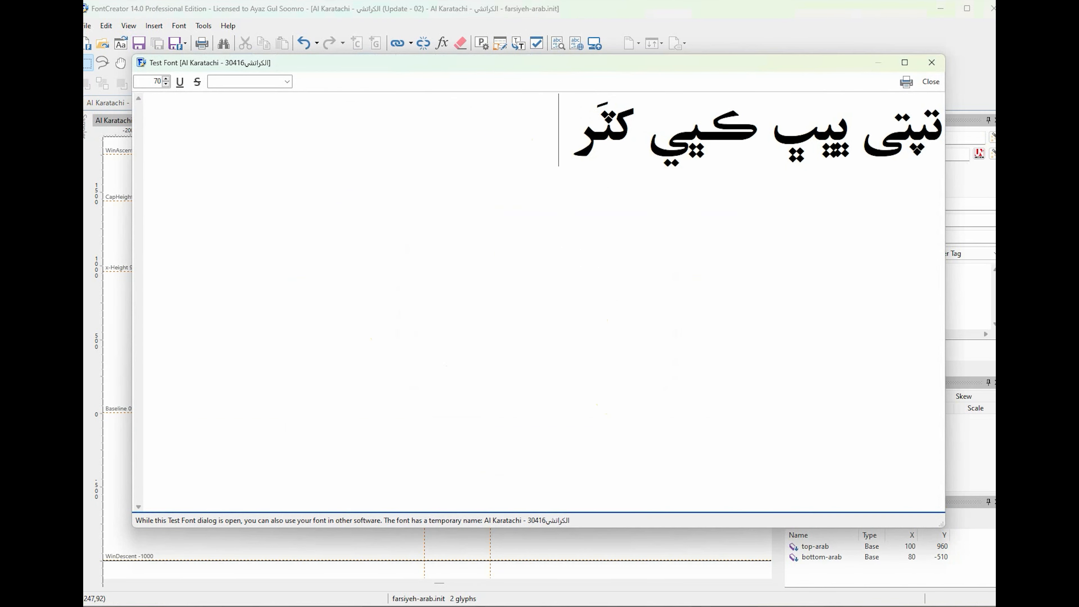
{"action": "type", "text": "تي پيپ ڪيپي ڪٿَر تي"}
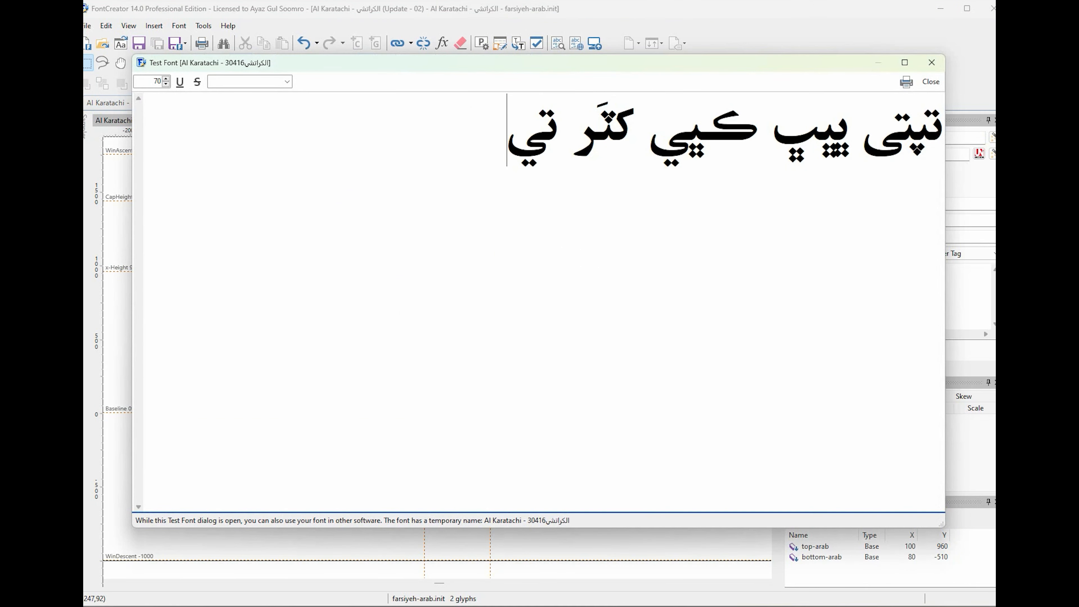
{"action": "key", "text": "BackSpace"}
{"action": "key", "text": "BackSpace"}
{"action": "key", "text": "BackSpace"}
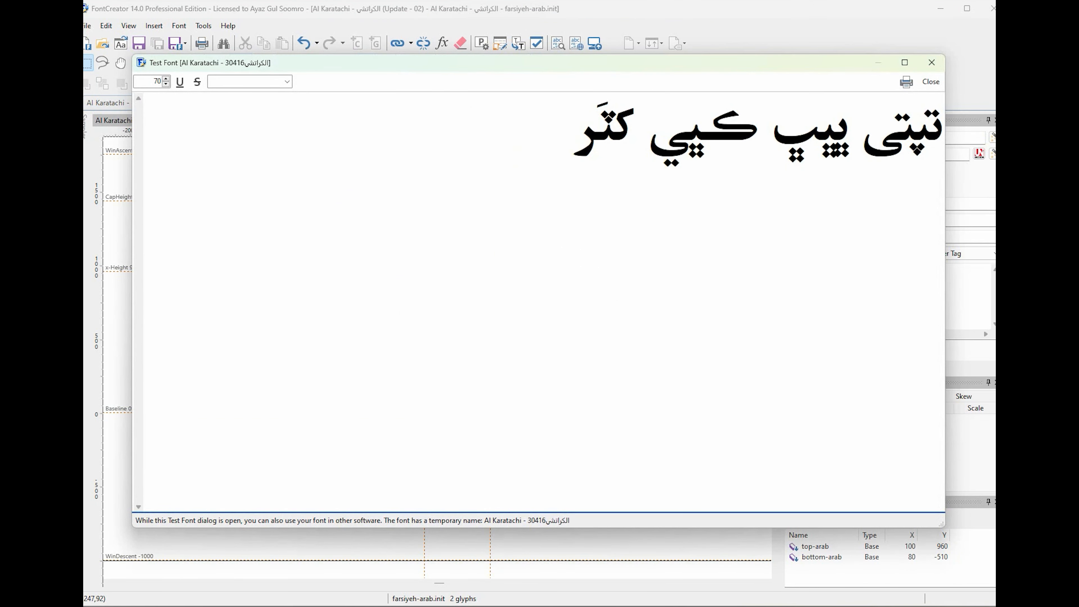
{"action": "type", "text": "ت"}
{"action": "key", "text": "BackSpace"}
Step: Add ييي after کٽَر to check the dots on the joined yeh forms, and close the font test
{"action": "type", "text": "ييي"}
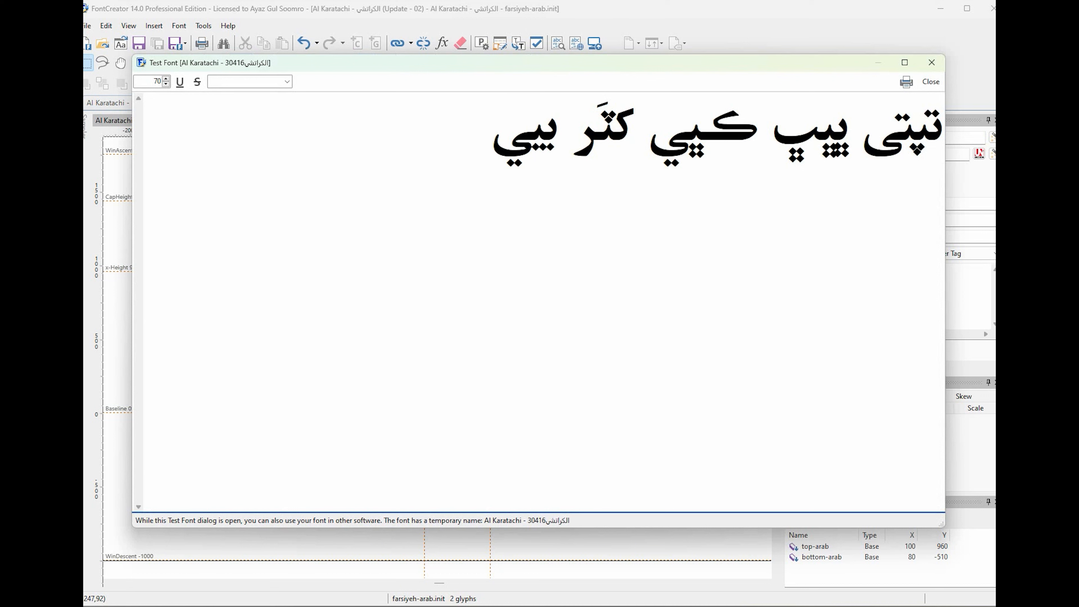
{"action": "left_click", "coordinate": [933, 63]}
Step: Check which member glyph the tooth of farsiyeh-arab.init is built from, leaving its composite properties unchanged, and close the glyph
{"action": "double_click", "coordinate": [457, 376]}
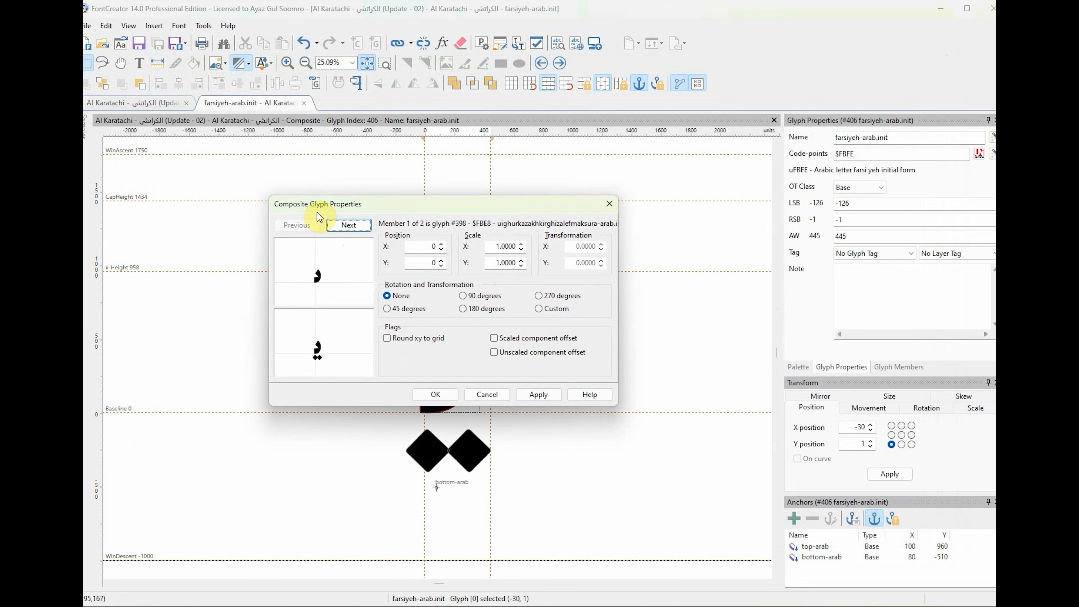
{"action": "left_click", "coordinate": [488, 395]}
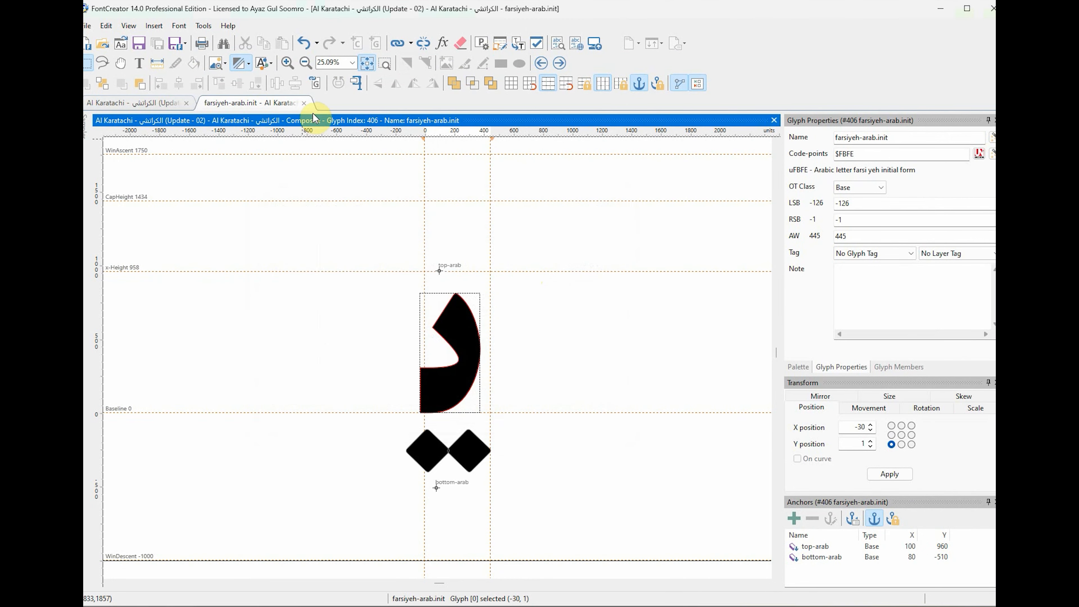
{"action": "left_click", "coordinate": [304, 103]}
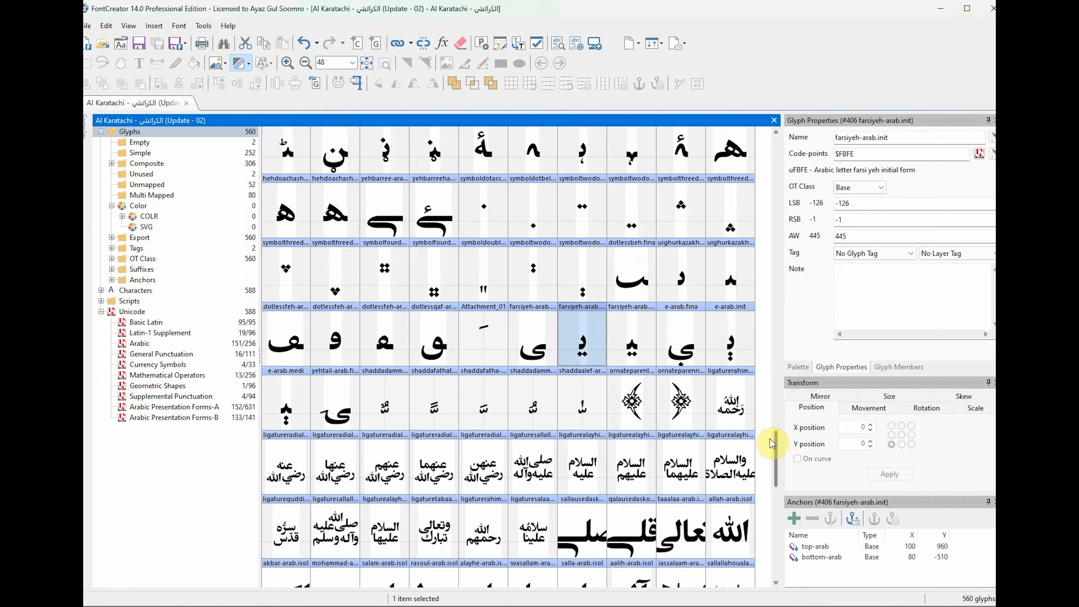
Step: Open the base glyph uighurkazakhkirghizalefmaksura-arab.init from the font overview and inspect its contour
{"action": "mouse_move", "coordinate": [776, 443]}
{"action": "left_mouse_down"}
{"action": "mouse_move", "coordinate": [779, 462]}
{"action": "mouse_move", "coordinate": [777, 328]}
{"action": "mouse_move", "coordinate": [794, 441]}
{"action": "left_mouse_up"}
{"action": "scroll", "coordinate": [779, 462], "scroll_direction": "up", "scroll_amount": 3}
{"action": "double_click", "coordinate": [689, 317]}
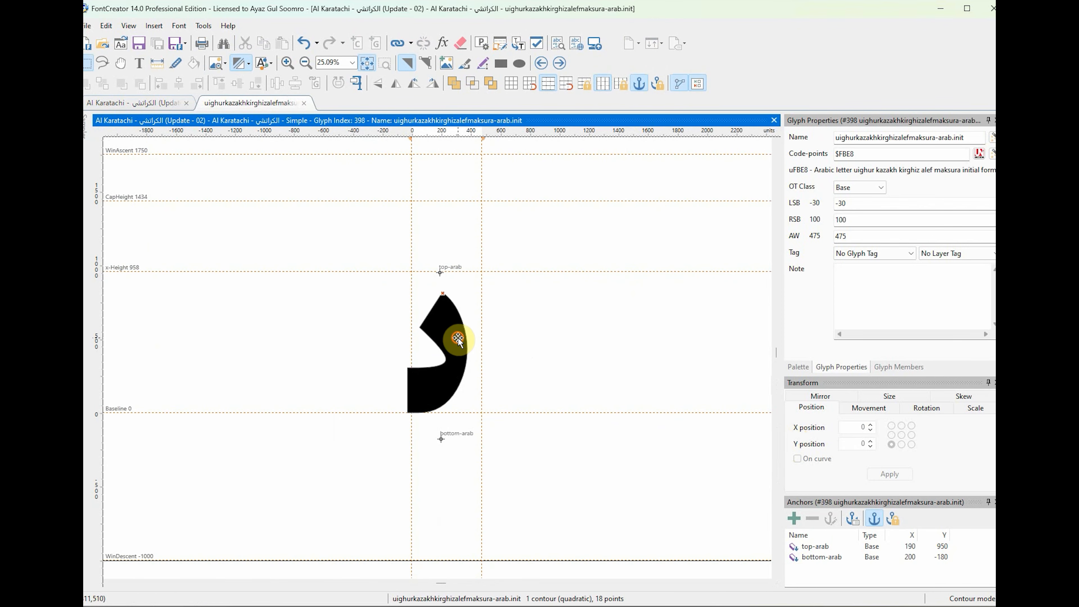
{"action": "left_click", "coordinate": [457, 339]}
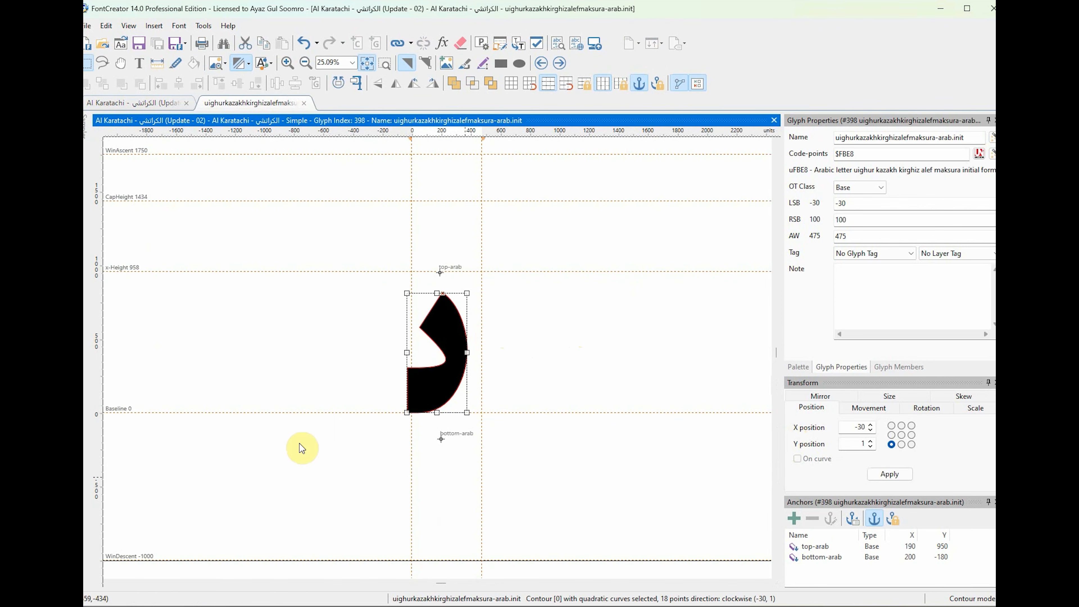
{"action": "left_click", "coordinate": [595, 340]}
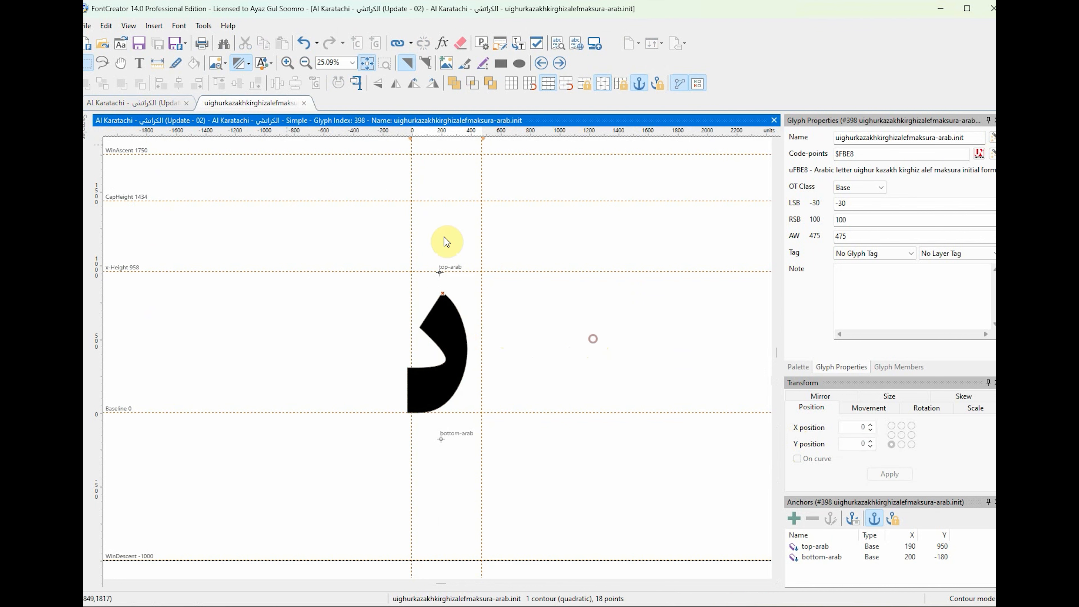
Step: Examine the initial and medial glyphs in the overview that share this tooth shape, including noonring-arab.init, tteh-arab.init and tteheh-arab.medi
{"action": "left_click", "coordinate": [158, 103]}
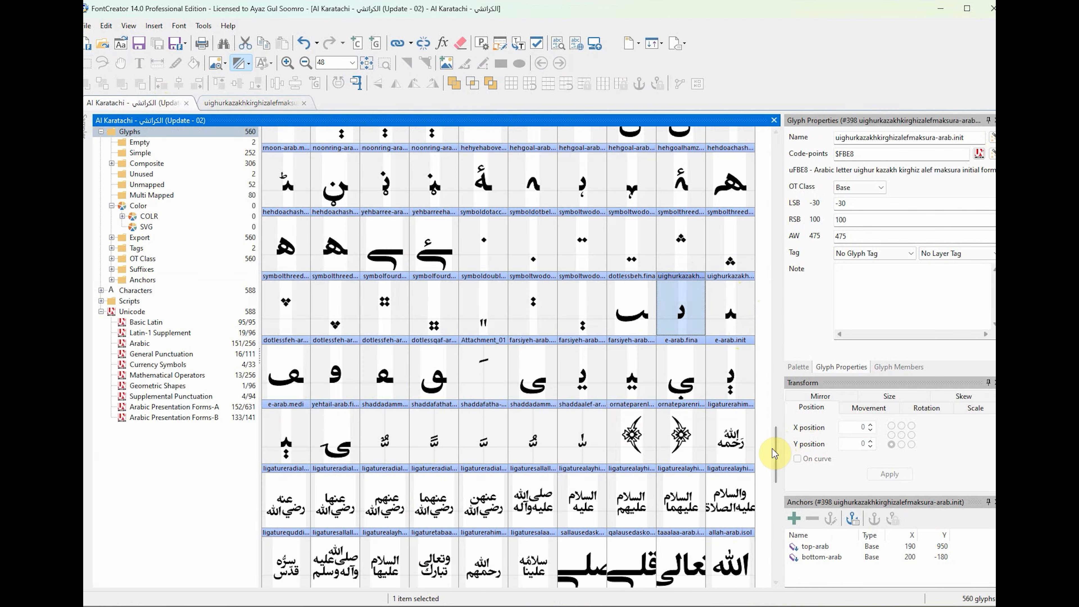
{"action": "scroll", "coordinate": [780, 445], "scroll_direction": "up", "scroll_amount": 3}
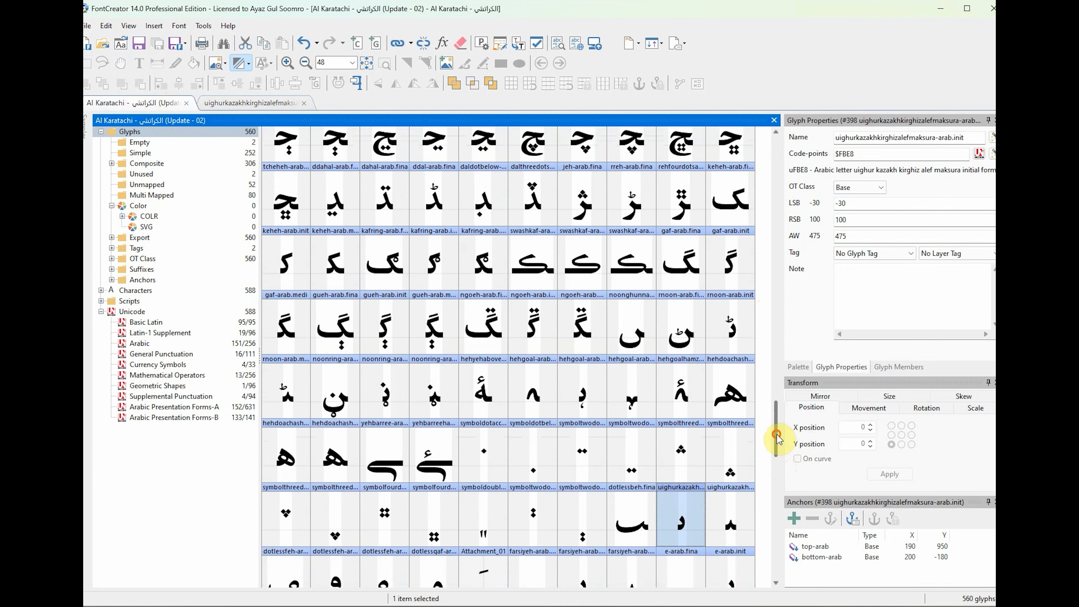
{"action": "left_click", "coordinate": [581, 389]}
{"action": "left_click", "coordinate": [387, 398]}
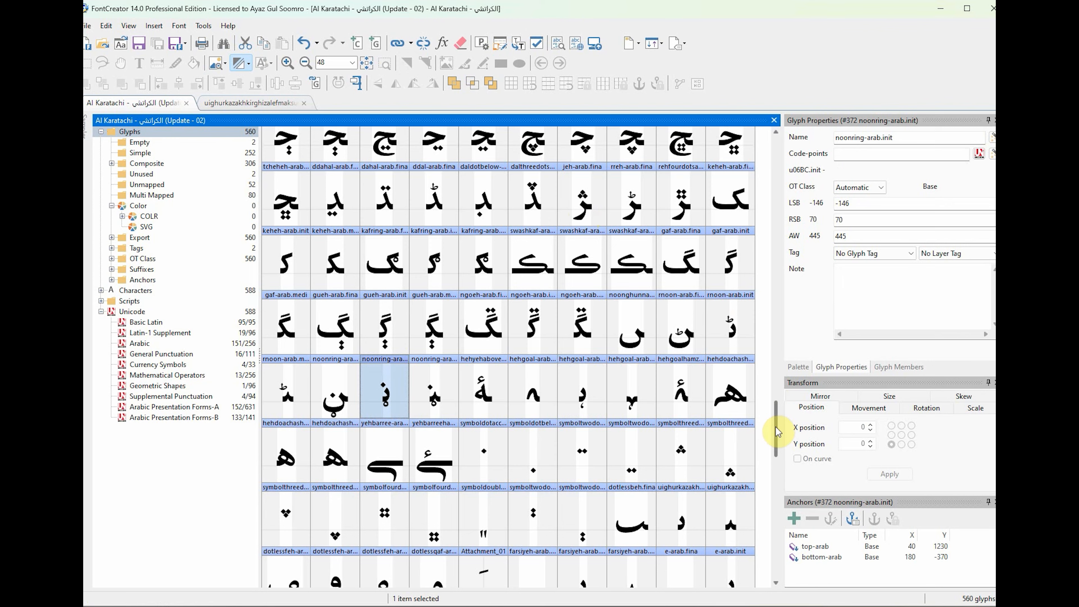
{"action": "left_click_drag", "start_coordinate": [776, 430], "coordinate": [777, 417]}
{"action": "left_click", "coordinate": [728, 458]}
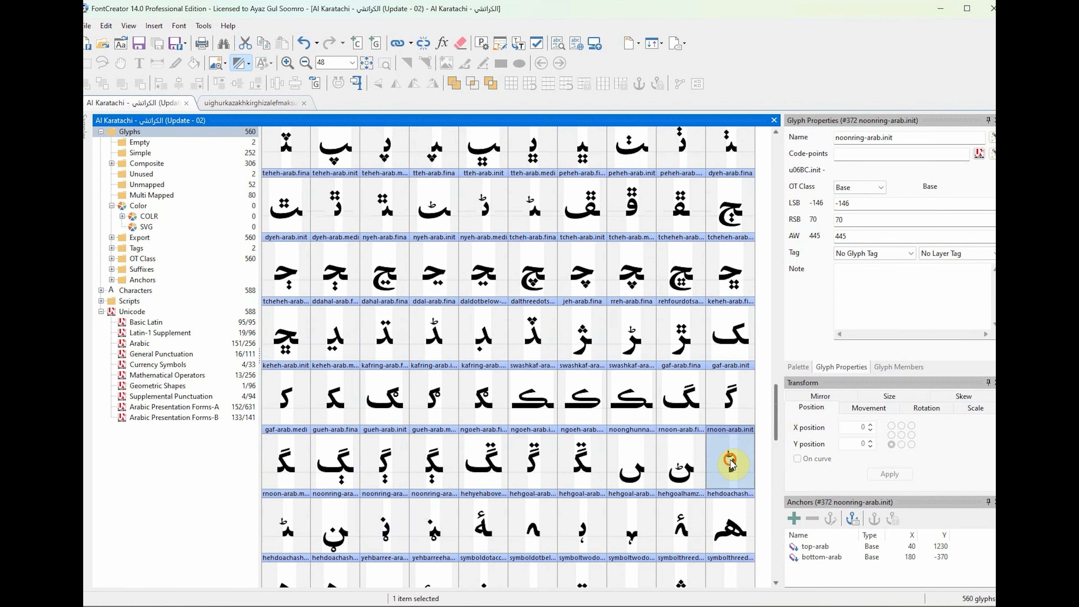
{"action": "left_click", "coordinate": [495, 210]}
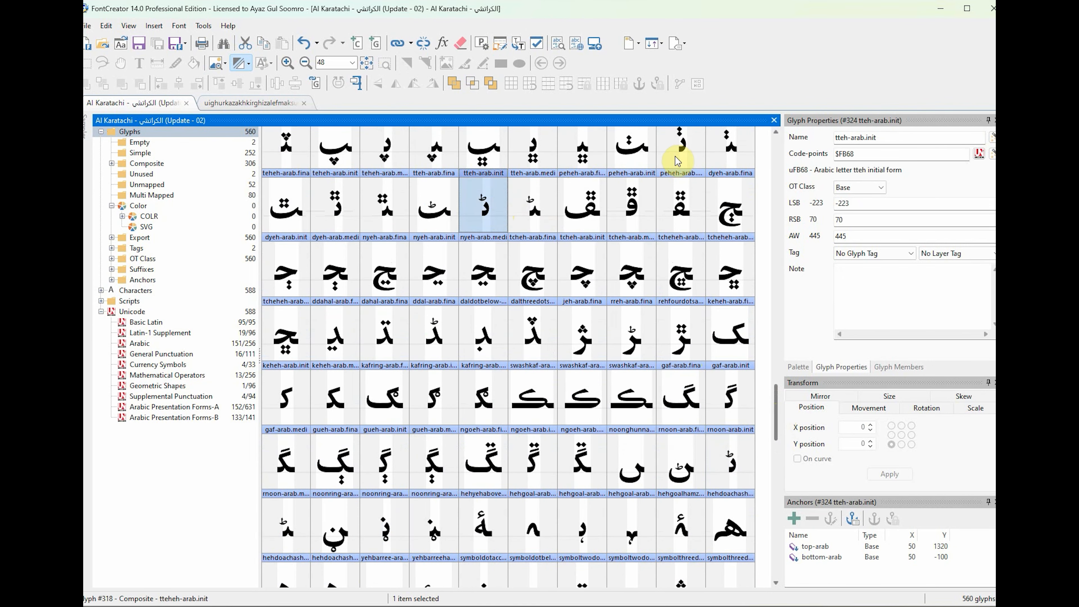
{"action": "scroll", "coordinate": [676, 163], "scroll_direction": "up", "scroll_amount": 1}
{"action": "left_click", "coordinate": [726, 165]}
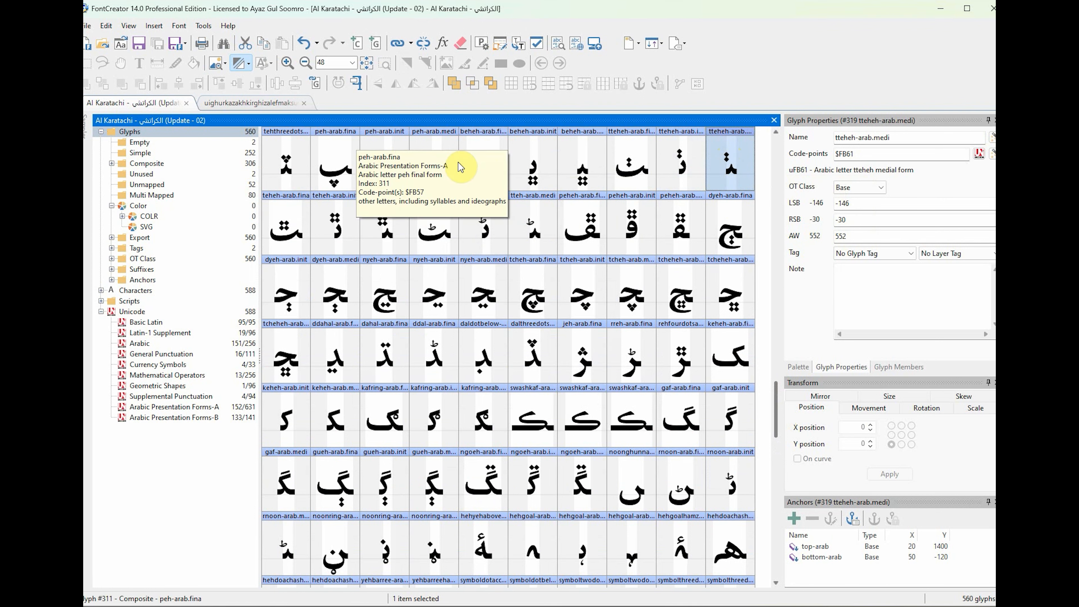
Step: Lengthen the joining stroke of uighurkazakhkirghizalefmaksura-arab.init by moving its two left end points to X position -230
{"action": "left_click", "coordinate": [282, 105]}
{"action": "double_click", "coordinate": [455, 348]}
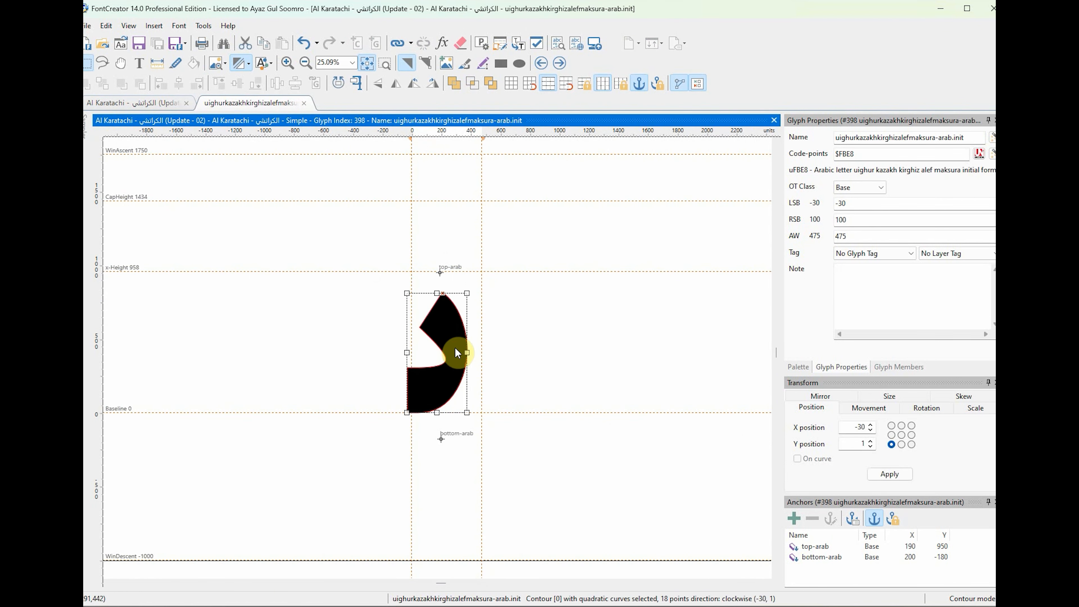
{"action": "scroll", "coordinate": [530, 378], "scroll_direction": "up", "scroll_amount": 5}
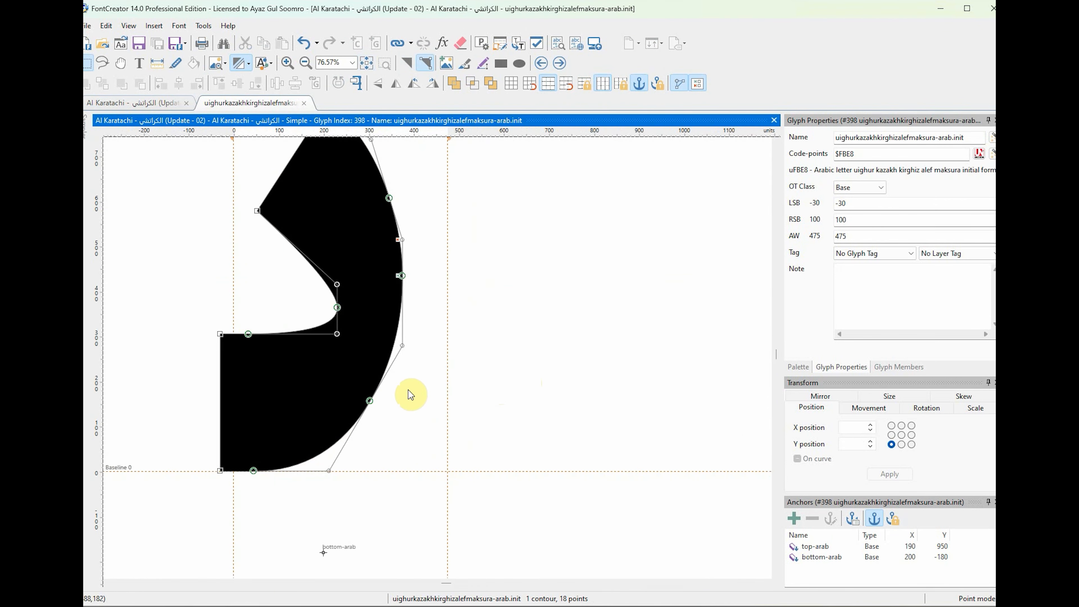
{"action": "double_click", "coordinate": [605, 406]}
{"action": "double_click", "coordinate": [605, 406]}
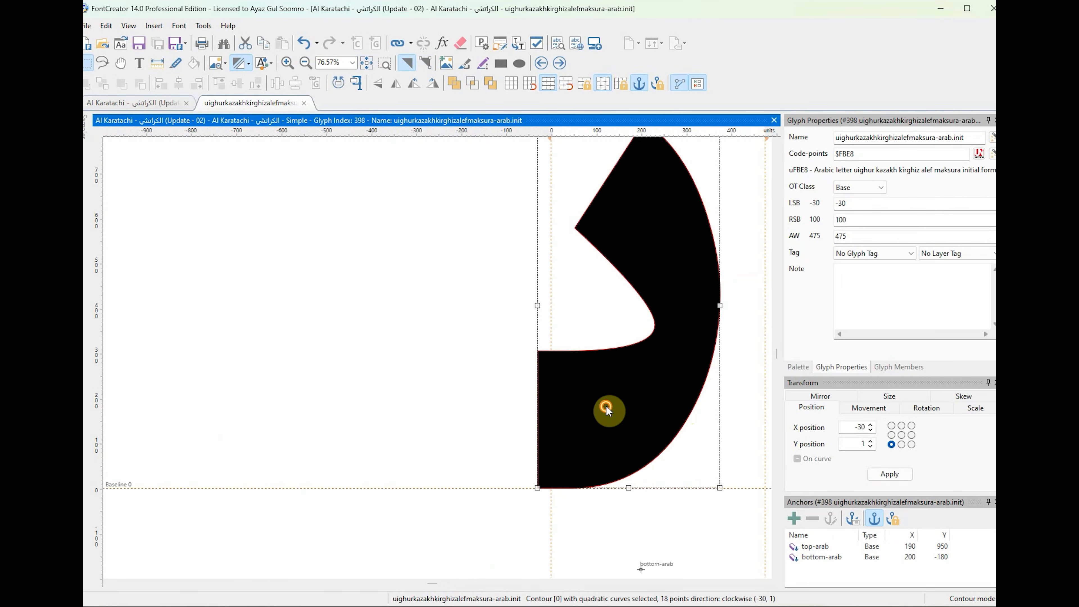
{"action": "left_click_drag", "start_coordinate": [506, 329], "coordinate": [543, 504]}
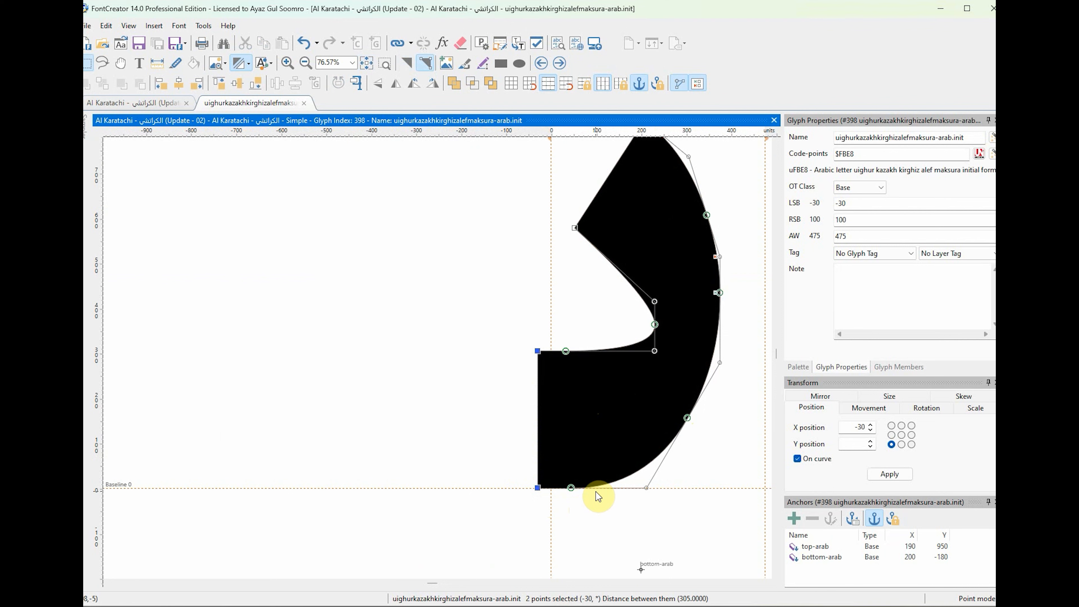
{"action": "key", "text": "shift+Left"}
{"action": "key", "text": "shift+Left"}
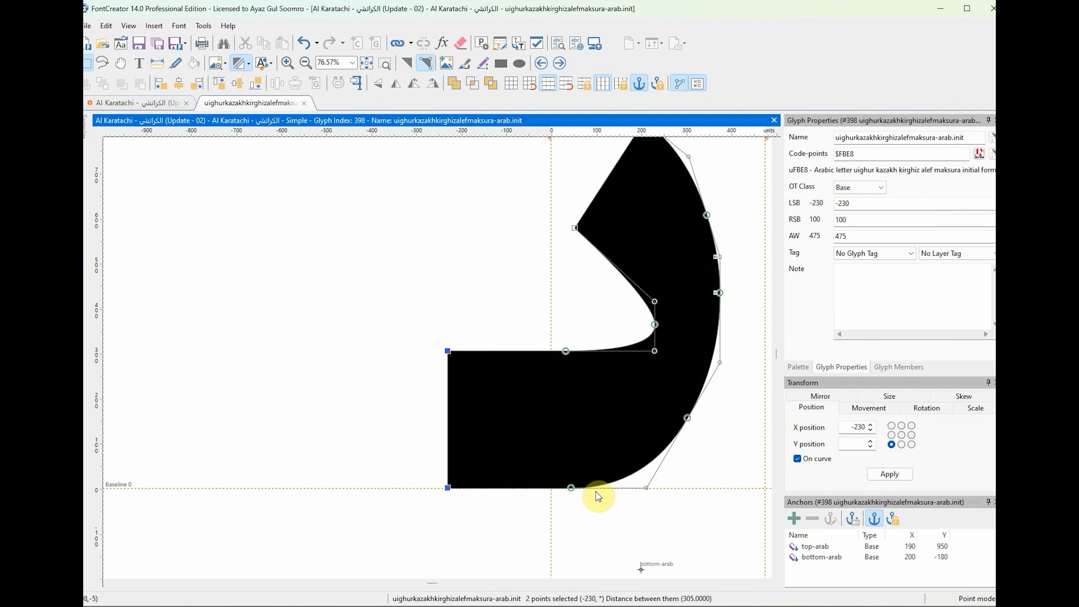
Step: Test the font with the lengthened initial tooth, close the test, and return to uighurkazakhkirghizalefmaksura-arab.init
{"action": "left_click", "coordinate": [158, 104]}
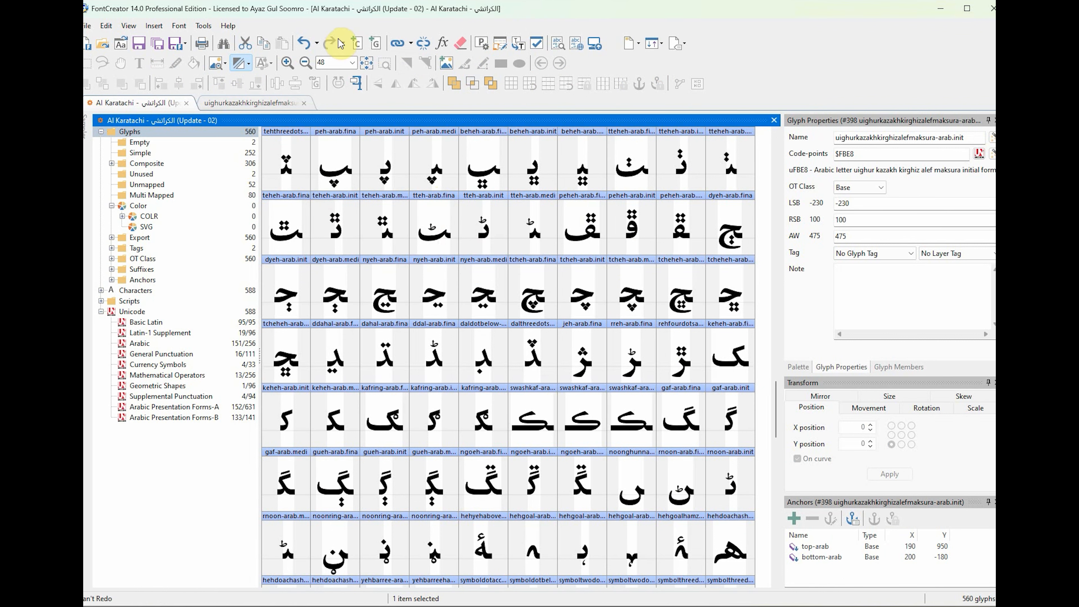
{"action": "key", "text": "F5"}
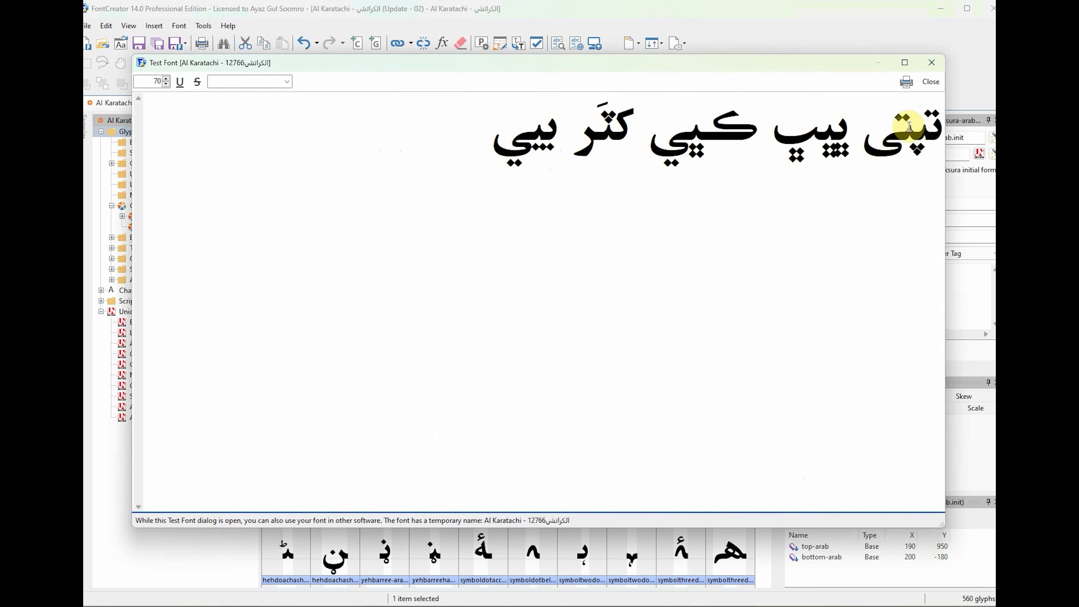
{"action": "left_click", "coordinate": [931, 81]}
{"action": "double_click", "coordinate": [284, 168]}
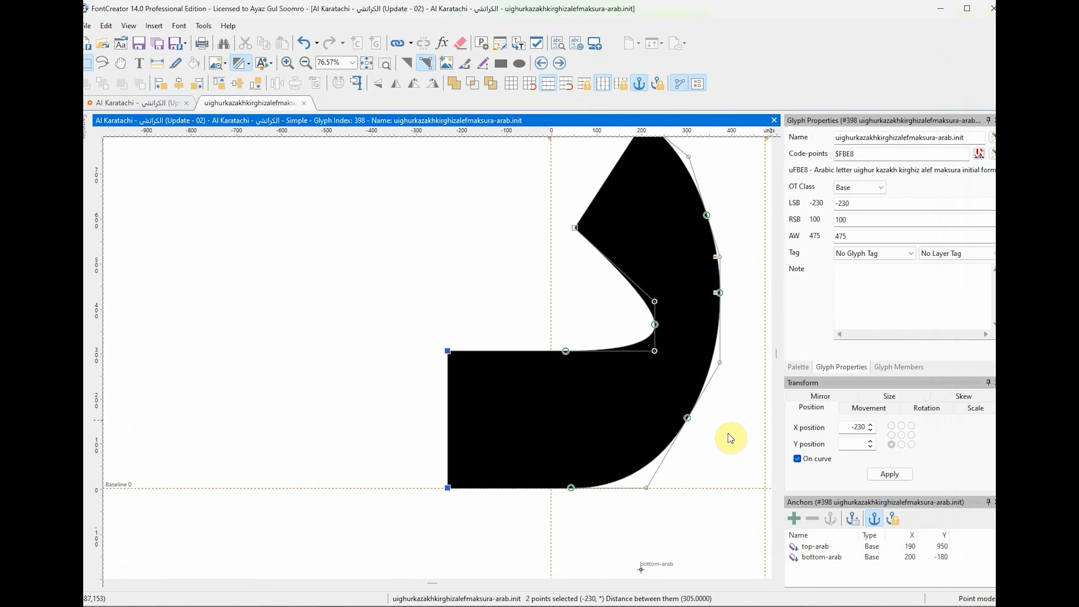
Step: Move the whole contour of uighurkazakhkirghizalefmaksura-arab.init right to X position -30
{"action": "scroll", "coordinate": [645, 440], "scroll_direction": "down", "scroll_amount": 4}
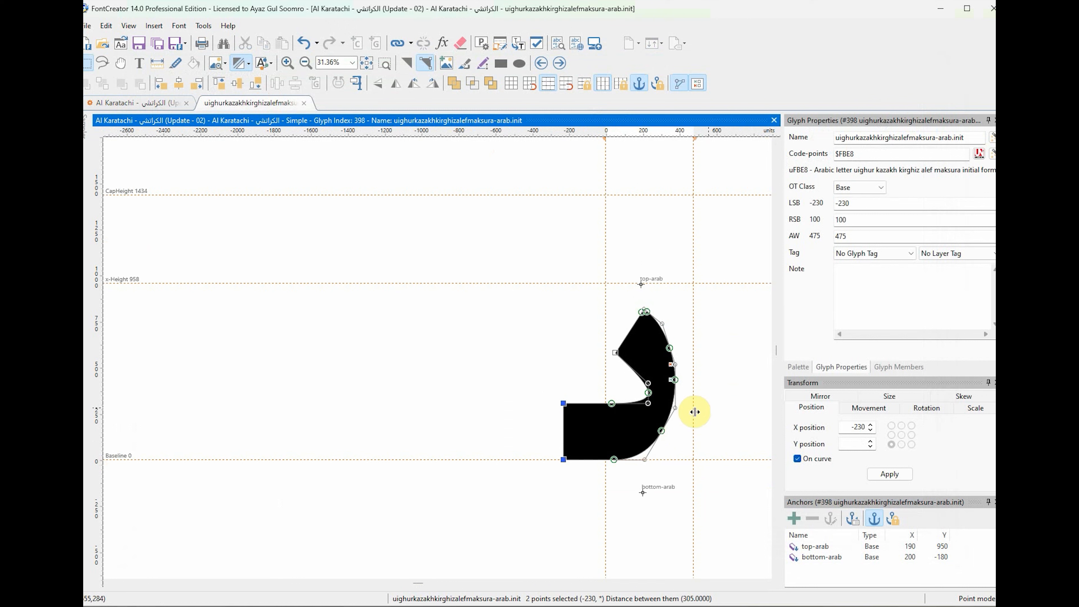
{"action": "left_click", "coordinate": [713, 403]}
{"action": "left_click", "coordinate": [654, 418]}
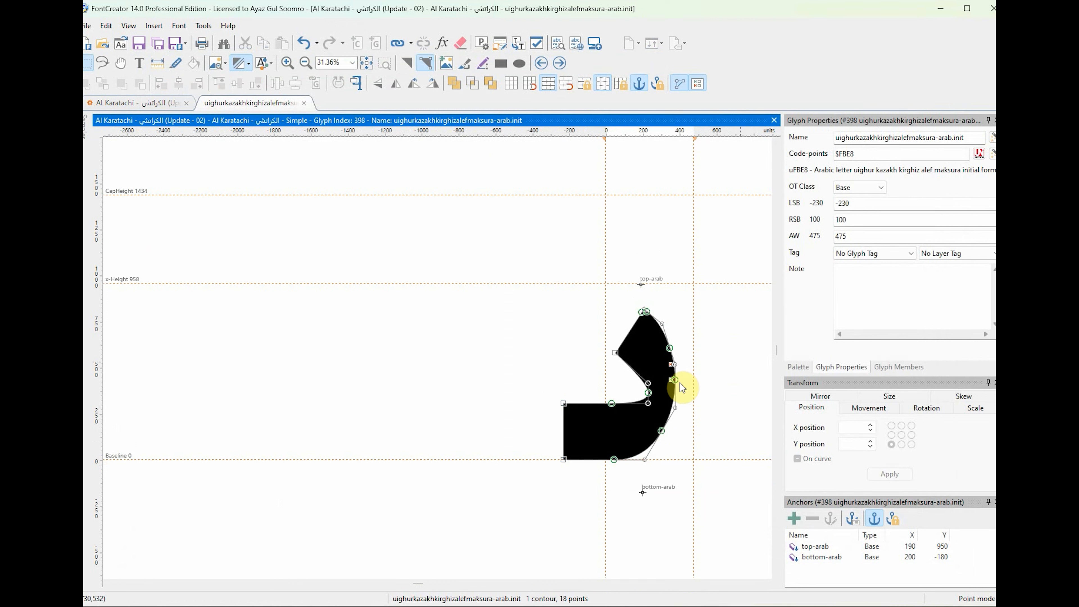
{"action": "double_click", "coordinate": [745, 364]}
{"action": "left_click", "coordinate": [631, 416]}
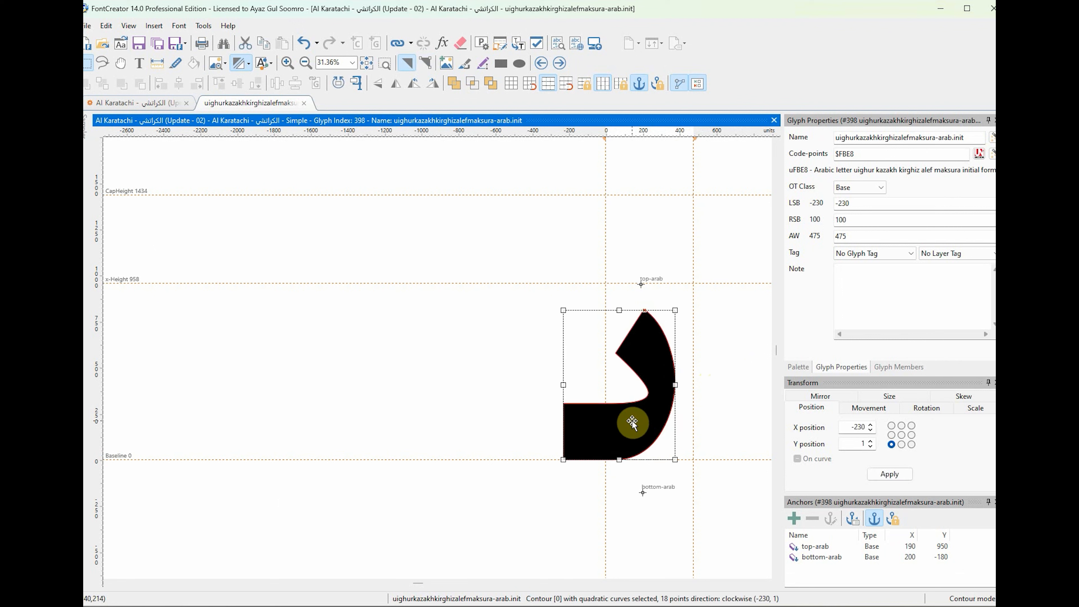
{"action": "key", "text": "shift+Right"}
{"action": "key", "text": "shift+Right"}
{"action": "key", "text": "shift+Right"}
{"action": "key", "text": "shift+Right"}
{"action": "key", "text": "shift+Right"}
{"action": "key", "text": "shift+Right"}
{"action": "key", "text": "shift+Right"}
{"action": "key", "text": "shift+Right"}
{"action": "key", "text": "shift+Right"}
{"action": "key", "text": "shift+Right"}
{"action": "key", "text": "shift+Right"}
{"action": "key", "text": "shift+Right"}
{"action": "key", "text": "shift+Right"}
{"action": "key", "text": "shift+Right"}
{"action": "key", "text": "shift+Right"}
{"action": "key", "text": "shift+Right"}
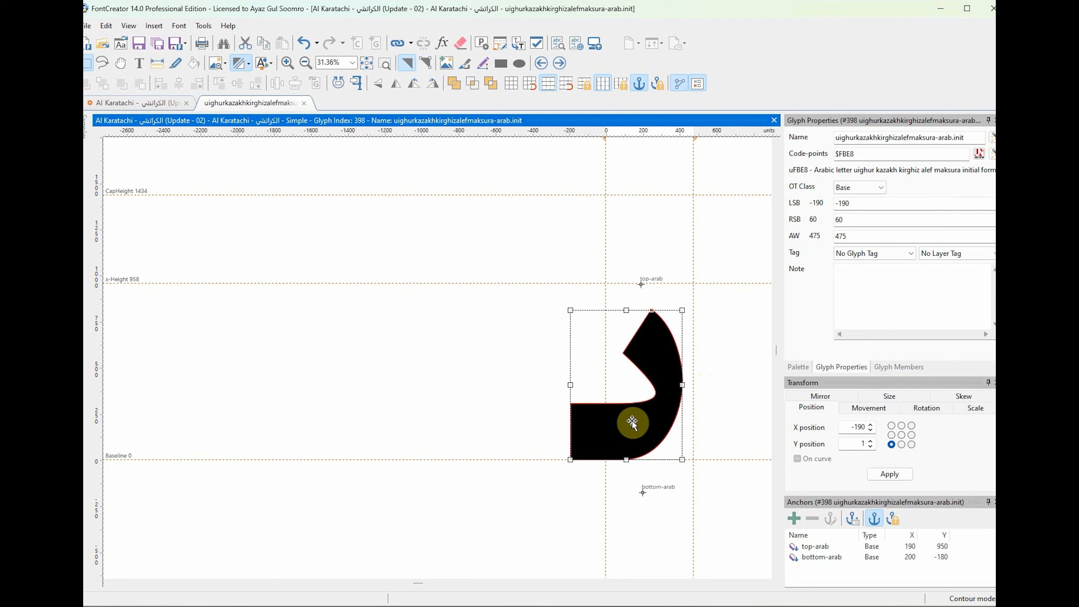
{"action": "key", "text": "shift+Right"}
{"action": "key", "text": "shift+Right"}
{"action": "key", "text": "shift+Right"}
{"action": "key", "text": "shift+Right"}
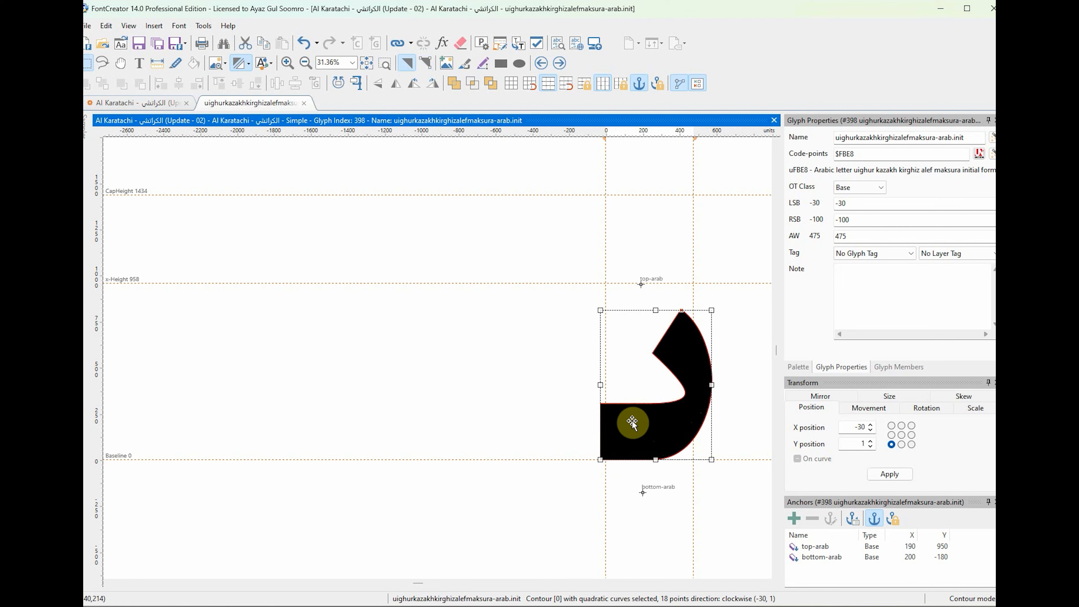
Step: Set the right side bearing of uighurkazakhkirghizalefmaksura-arab.init to 70 and close the glyph
{"action": "left_click", "coordinate": [850, 220]}
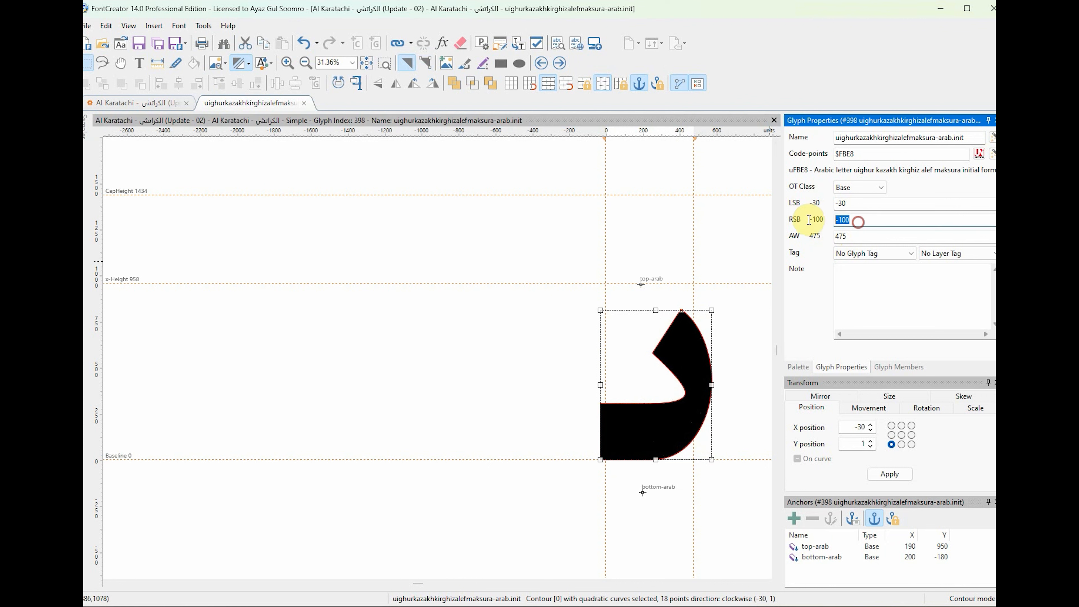
{"action": "type", "text": "70"}
{"action": "key", "text": "Return"}
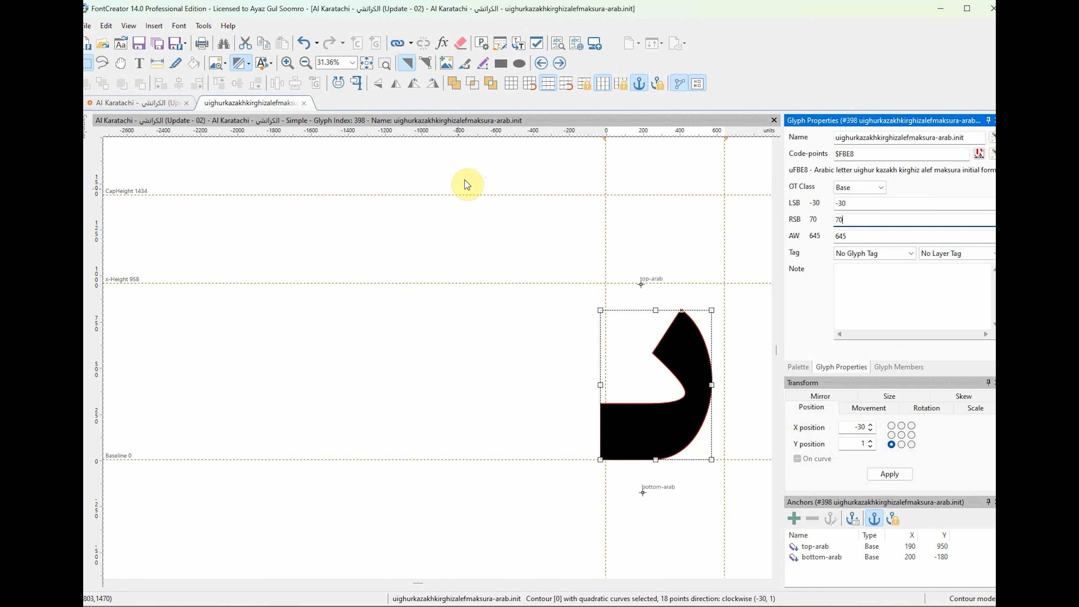
{"action": "left_click", "coordinate": [457, 190]}
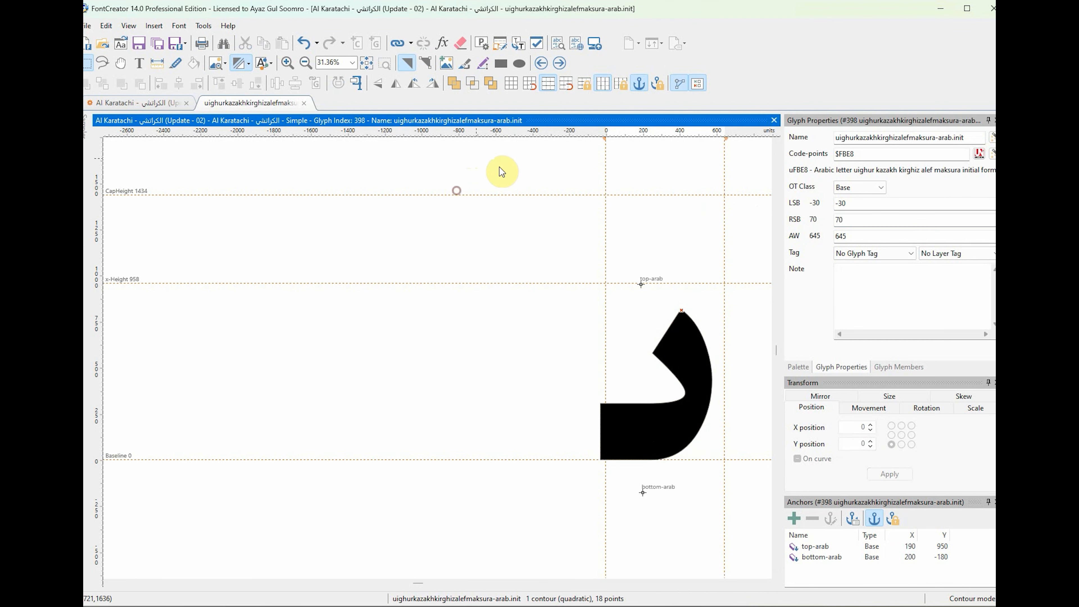
{"action": "left_click", "coordinate": [302, 104]}
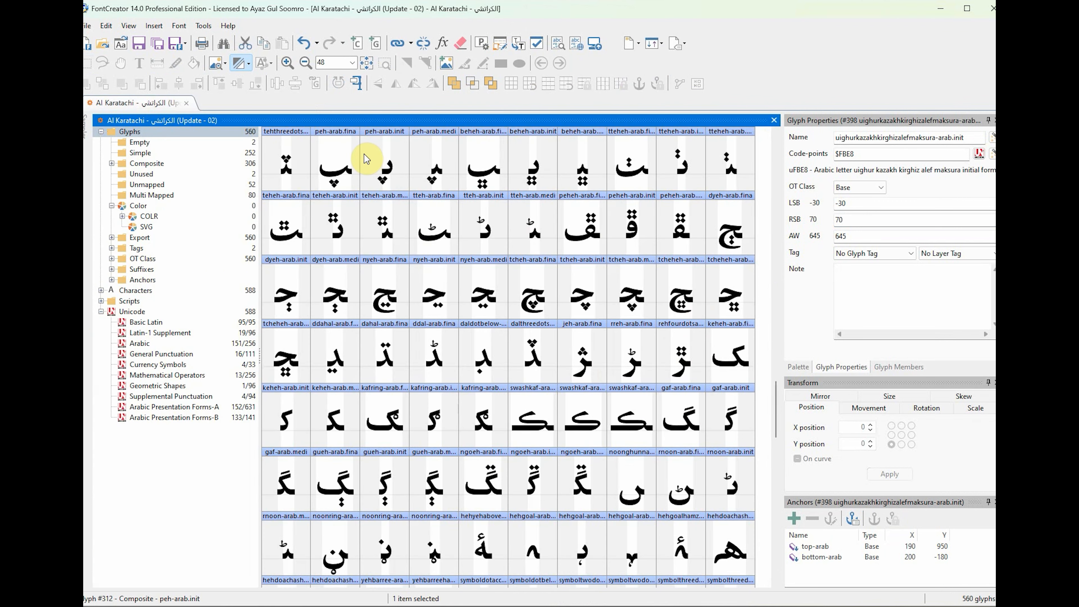
Step: Open uighurkazakhkirghizalefmaksura-arab.medi and extend its left joining stroke by moving the two left end points to X position -110
{"action": "left_click_drag", "start_coordinate": [775, 399], "coordinate": [777, 418]}
{"action": "left_click", "coordinate": [725, 511]}
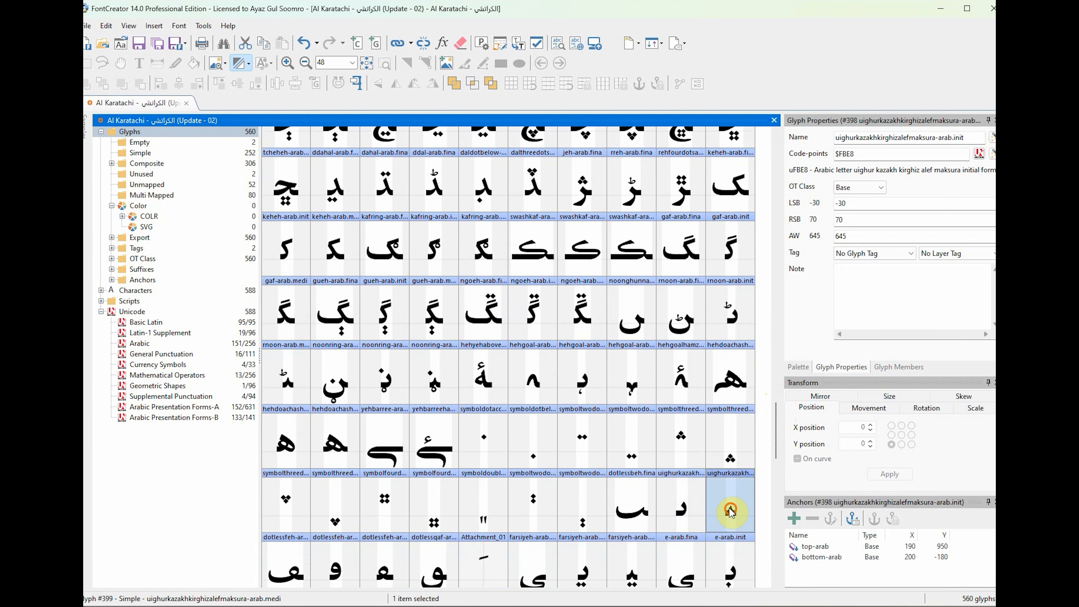
{"action": "double_click", "coordinate": [740, 504]}
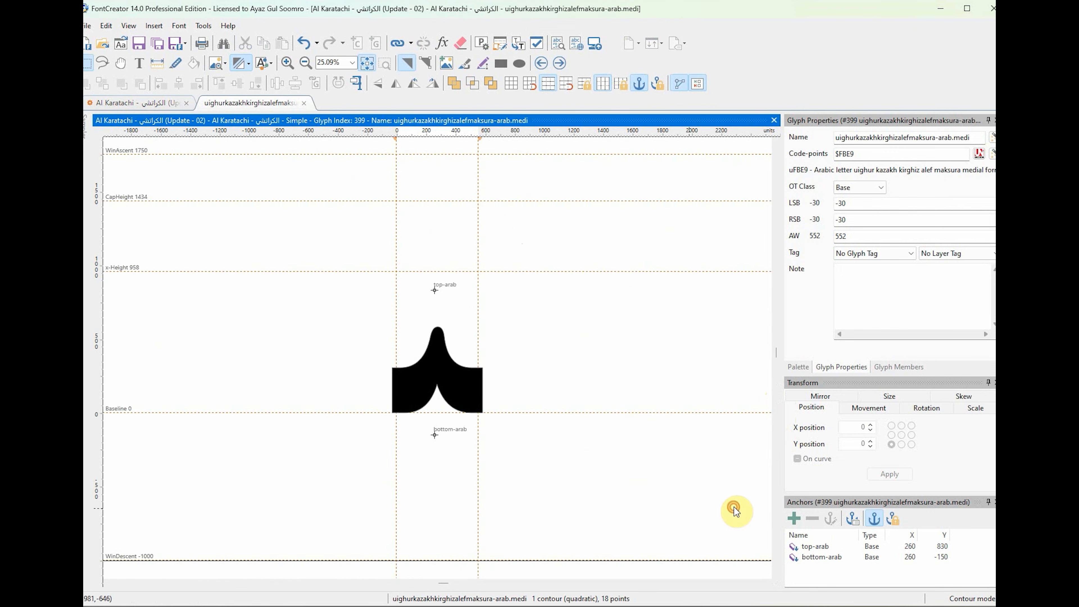
{"action": "left_click", "coordinate": [473, 394]}
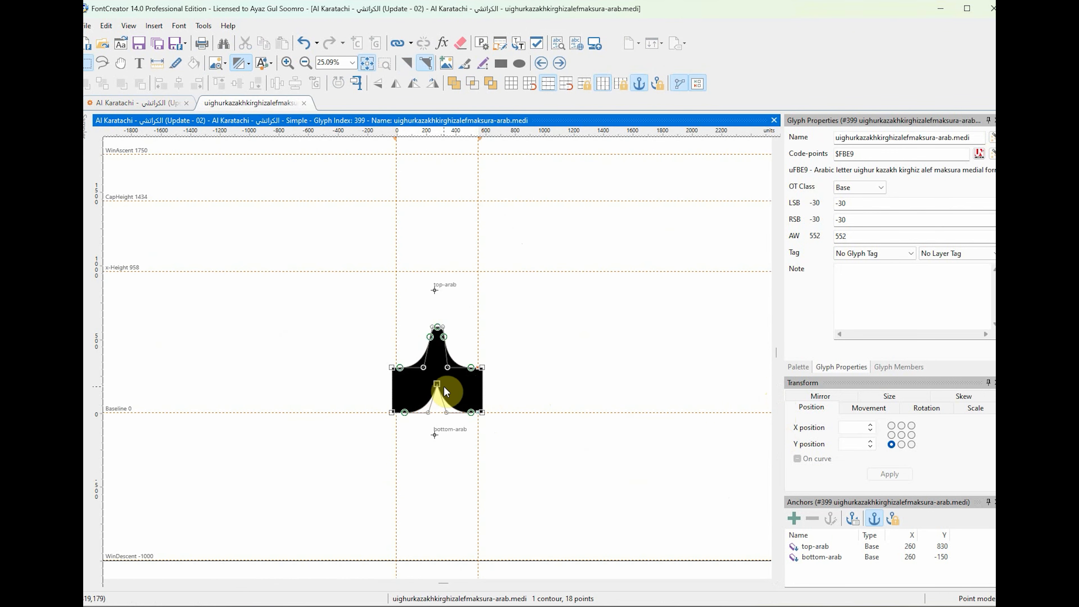
{"action": "scroll", "coordinate": [443, 386], "scroll_direction": "up", "scroll_amount": 3}
{"action": "left_click_drag", "start_coordinate": [243, 309], "coordinate": [300, 487]}
{"action": "key", "text": "shift+Left"}
{"action": "key", "text": "shift+Left"}
{"action": "key", "text": "shift+Left"}
{"action": "key", "text": "shift+Left"}
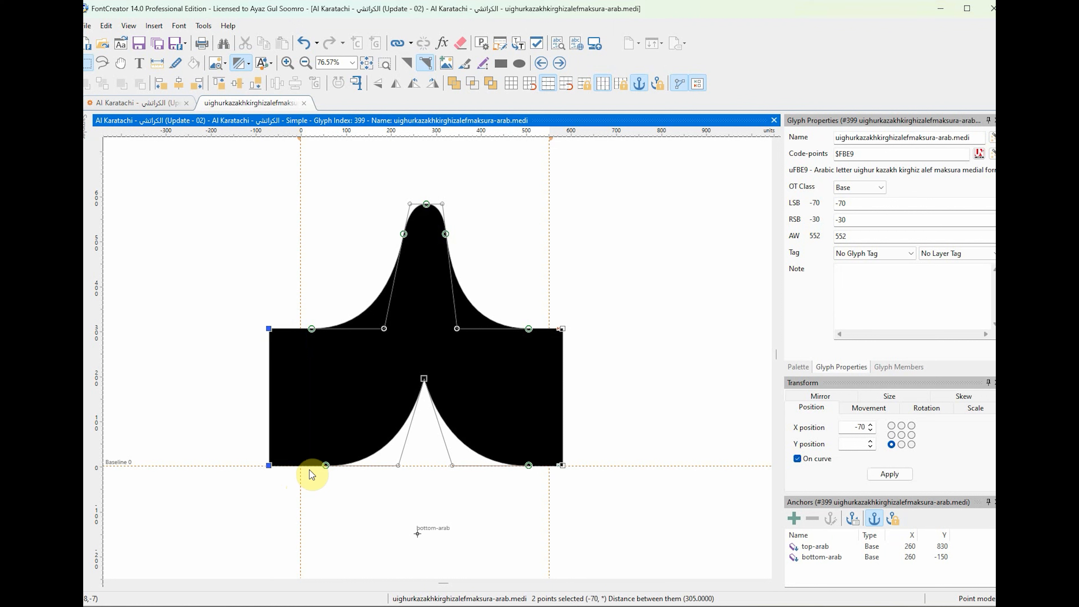
{"action": "key", "text": "shift+Left"}
{"action": "key", "text": "shift+Left"}
{"action": "key", "text": "shift+Left"}
{"action": "key", "text": "shift+Left"}
Step: Extend the right joining stroke of the medial tooth by moving its two right end points to X position 652
{"action": "left_click_drag", "start_coordinate": [665, 306], "coordinate": [552, 475]}
{"action": "key", "text": "shift+Right"}
{"action": "key", "text": "shift+Right"}
{"action": "key", "text": "shift+Right"}
{"action": "key", "text": "shift+Right"}
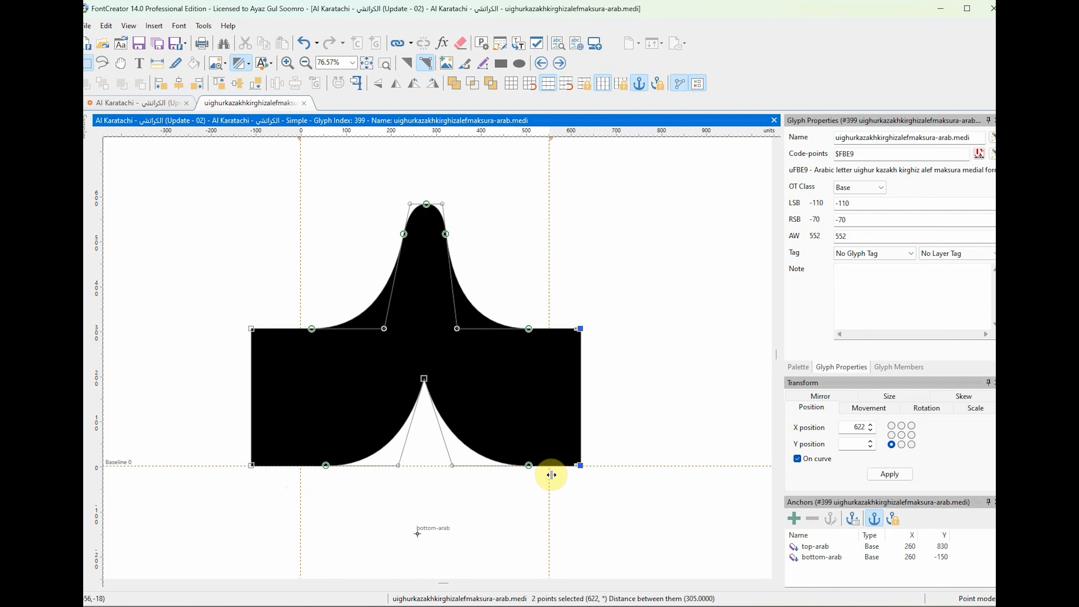
{"action": "key", "text": "shift+Right"}
{"action": "key", "text": "shift+Right"}
{"action": "key", "text": "shift+Right"}
Step: Set both the left and right side bearings of uighurkazakhkirghizalefmaksura-arab.medi to -30
{"action": "left_click", "coordinate": [855, 203]}
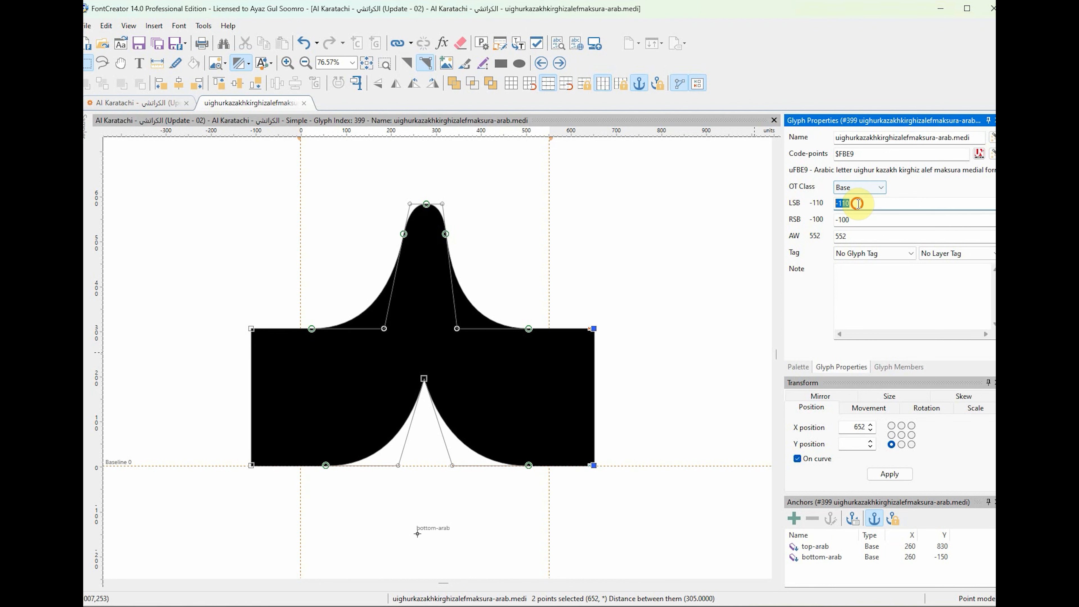
{"action": "type", "text": "-30"}
{"action": "key", "text": "Tab"}
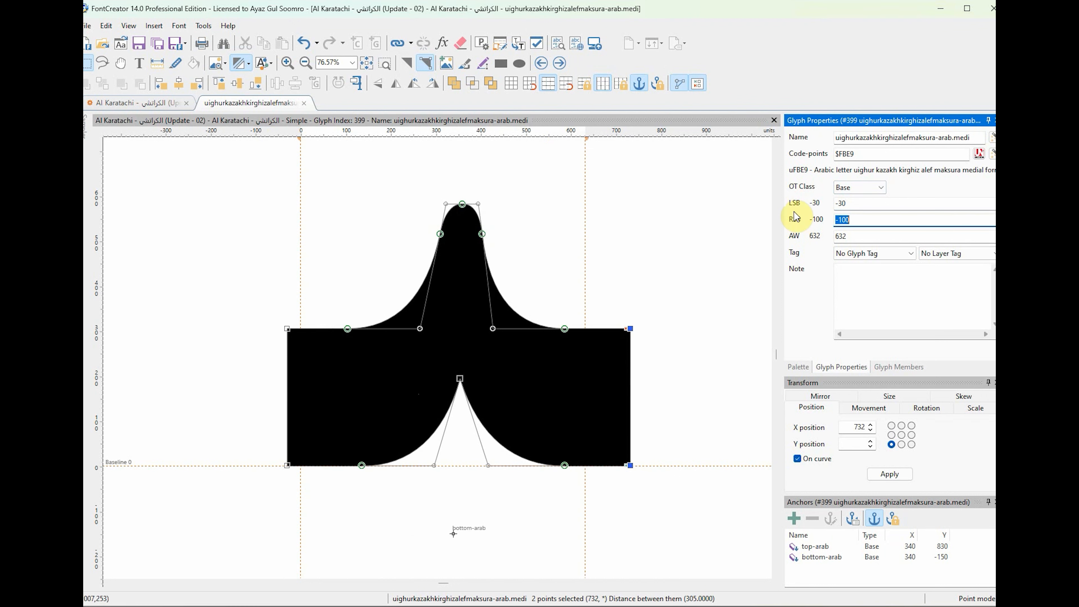
{"action": "type", "text": "-30"}
{"action": "key", "text": "Return"}
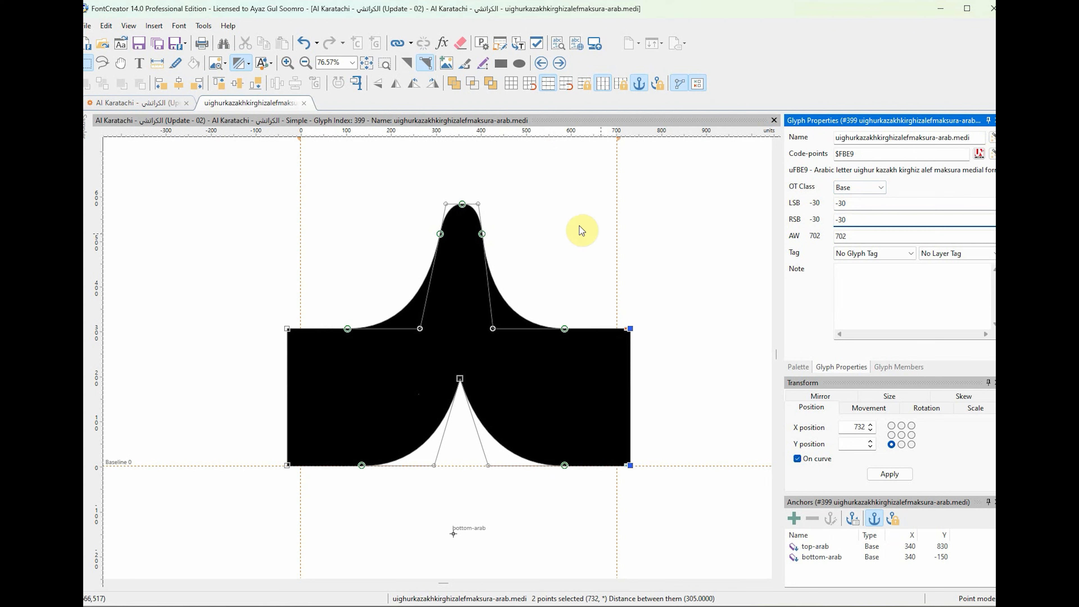
{"action": "left_click", "coordinate": [612, 240]}
Step: Check the joined yeh word in the font test preview and close the uighurkazakhkirghizalefmaksura-arab.medi glyph
{"action": "key", "text": "F5"}
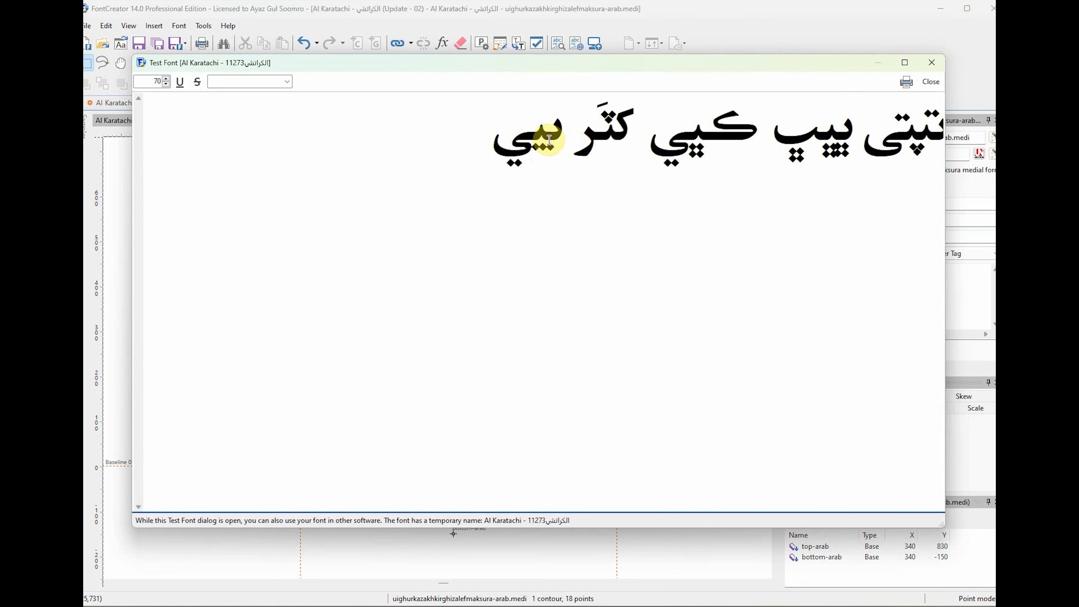
{"action": "left_click", "coordinate": [935, 85]}
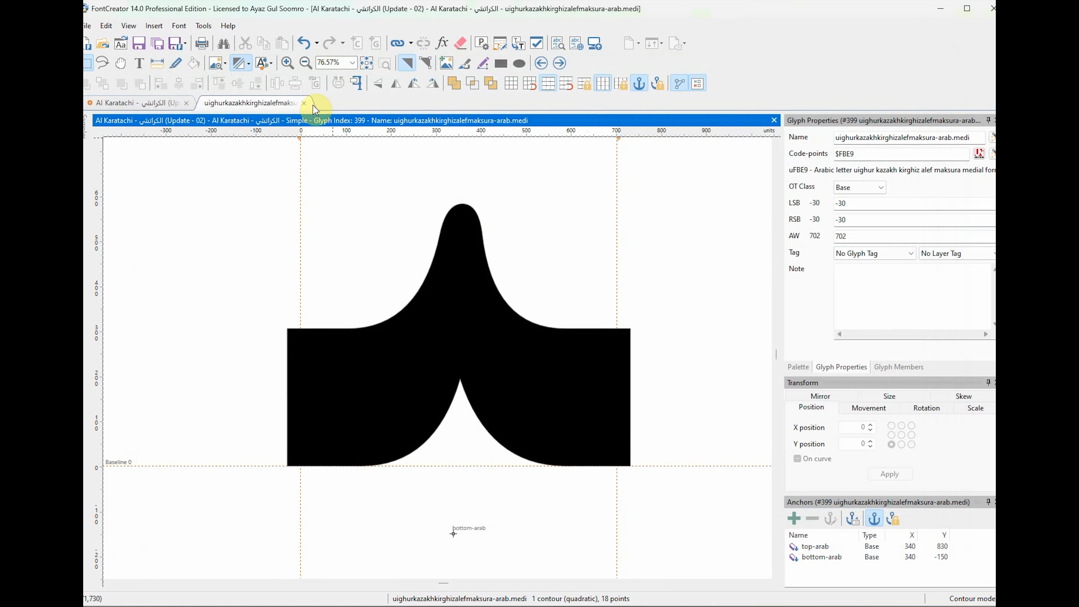
{"action": "left_click", "coordinate": [304, 103]}
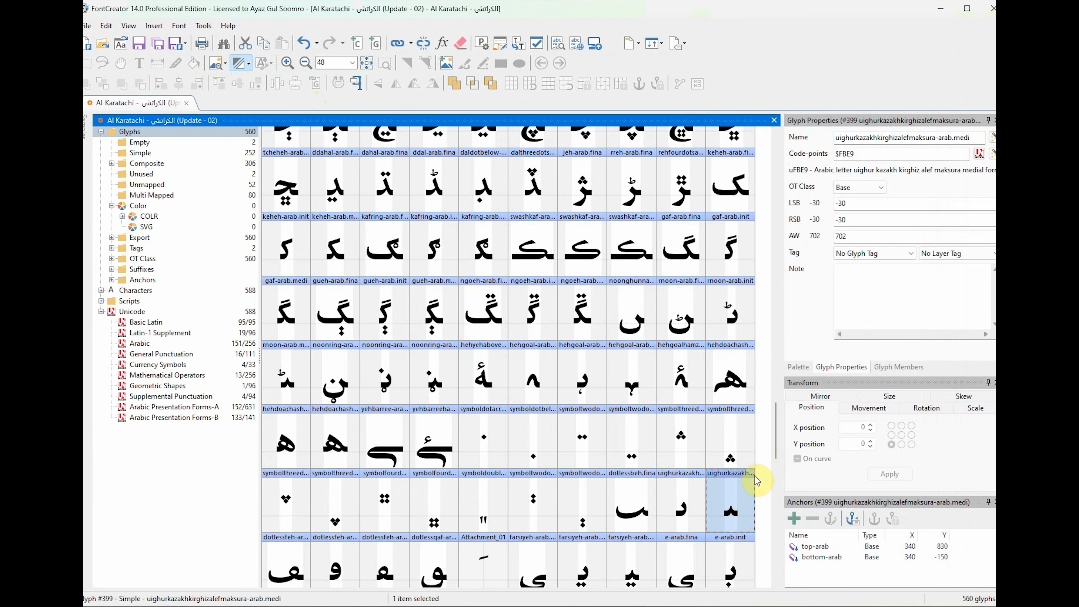
Step: Open farsiyeh-arab.init and set its right side bearing to 70
{"action": "scroll", "coordinate": [776, 442], "scroll_direction": "down", "scroll_amount": 3}
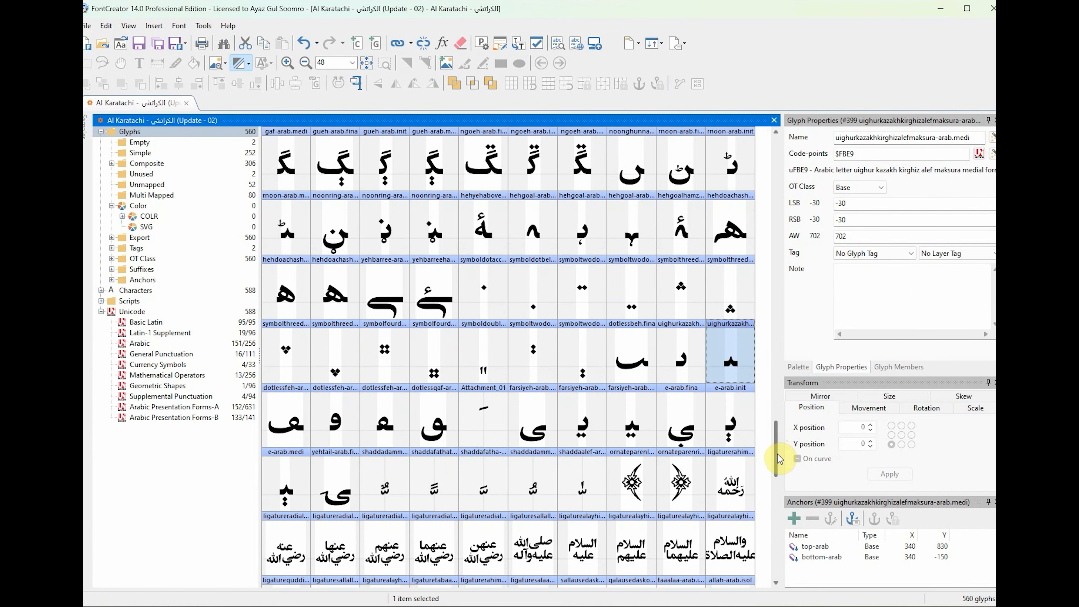
{"action": "double_click", "coordinate": [615, 440]}
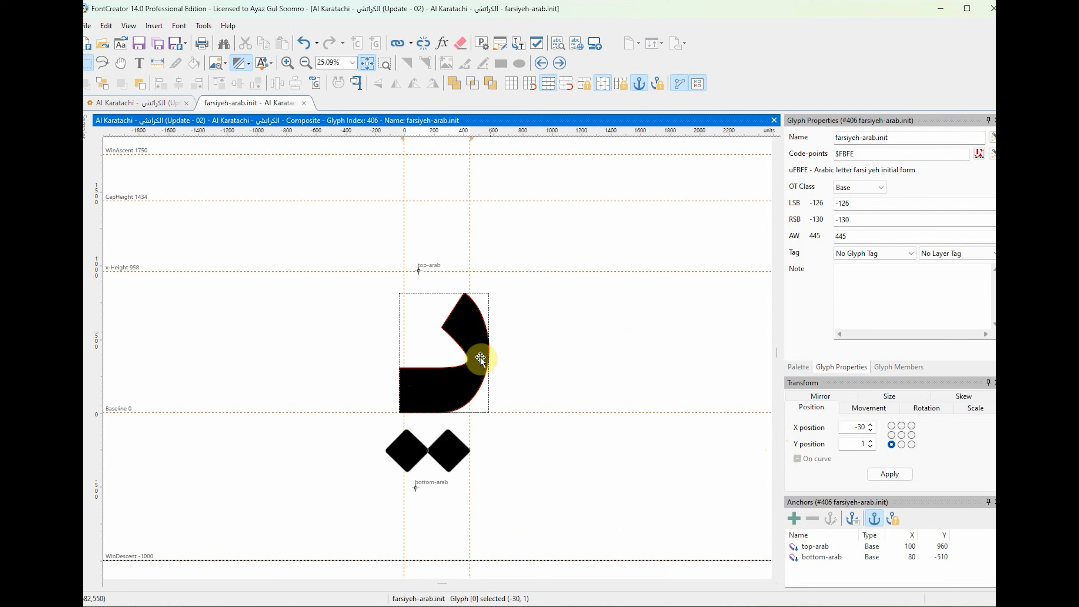
{"action": "left_click", "coordinate": [850, 220]}
{"action": "type", "text": "70"}
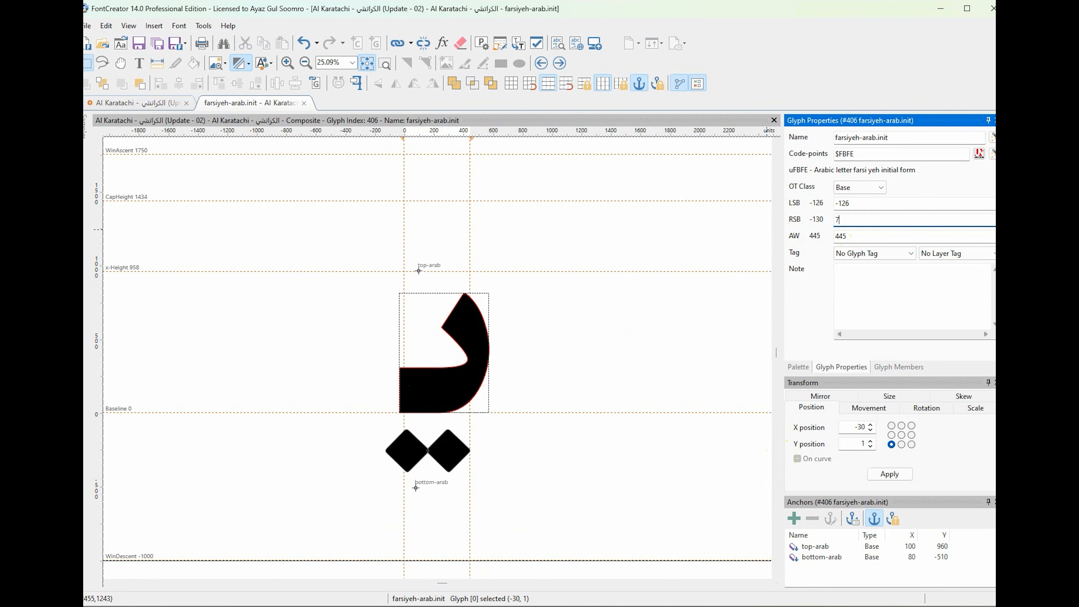
{"action": "key", "text": "Return"}
Step: Move the two dots below farsiyeh-arab.init right to X position -6
{"action": "left_click", "coordinate": [453, 458]}
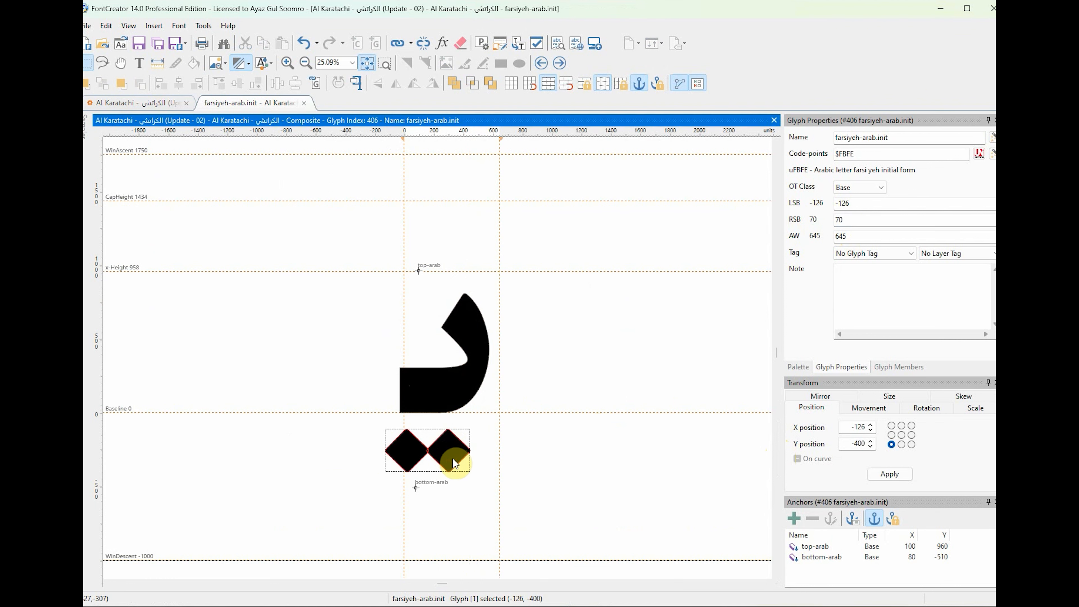
{"action": "key", "text": "Right"}
{"action": "key", "text": "Right"}
{"action": "key", "text": "Right"}
{"action": "key", "text": "Right"}
{"action": "key", "text": "Right"}
{"action": "key", "text": "Right"}
{"action": "key", "text": "Right"}
{"action": "key", "text": "Right"}
{"action": "key", "text": "Right"}
{"action": "key", "text": "Right"}
{"action": "key", "text": "Right"}
{"action": "key", "text": "Right"}
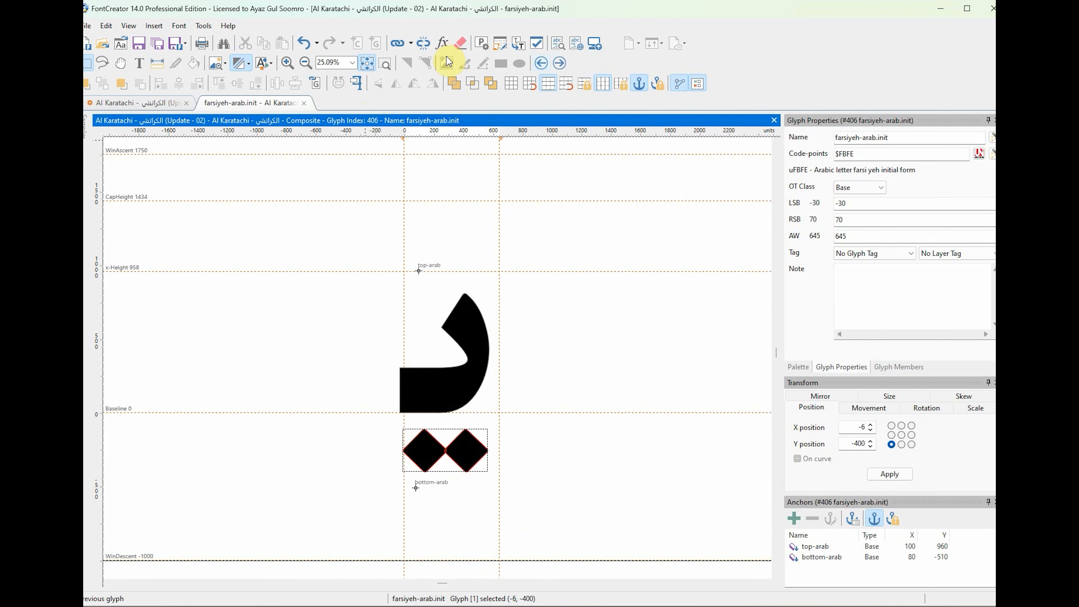
Step: Go to farsiyeh-arab.medi and set its right side bearing to -30
{"action": "left_click", "coordinate": [568, 66]}
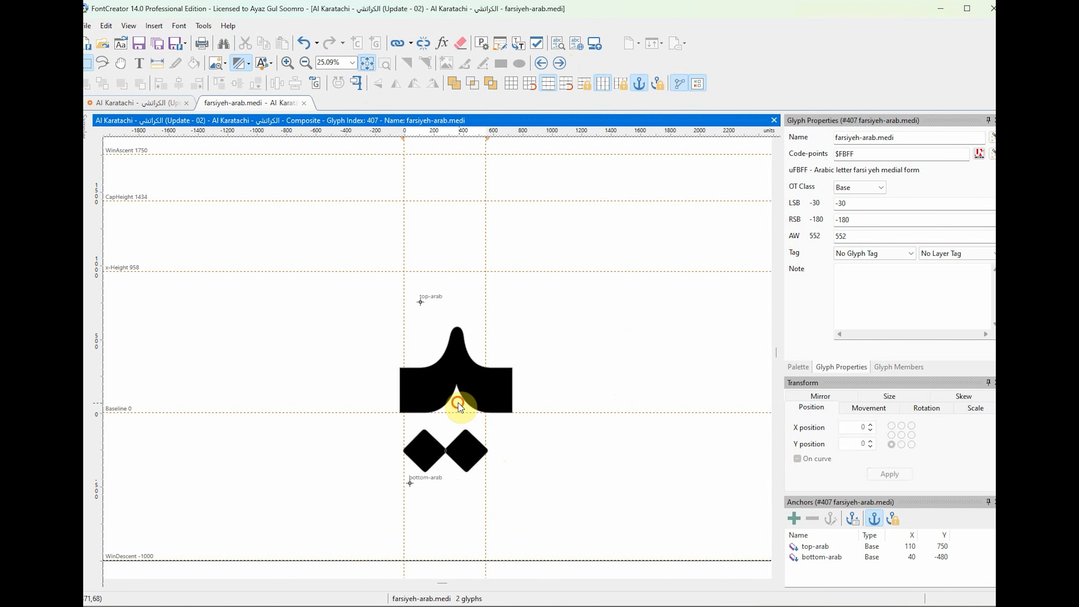
{"action": "left_click", "coordinate": [476, 451]}
{"action": "left_click_drag", "start_coordinate": [842, 220], "coordinate": [862, 220]}
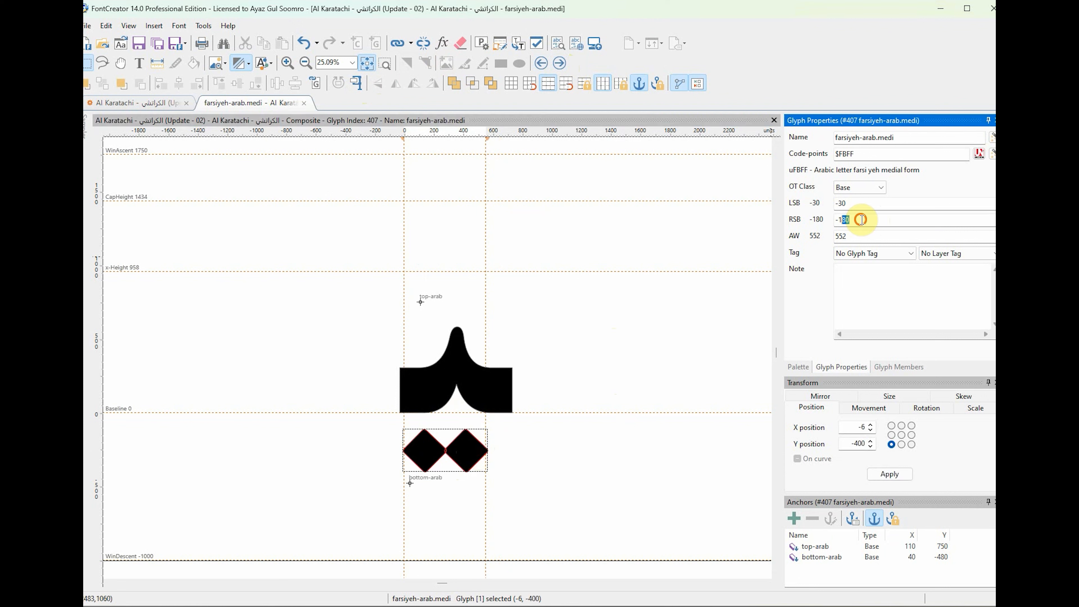
{"action": "type", "text": "30"}
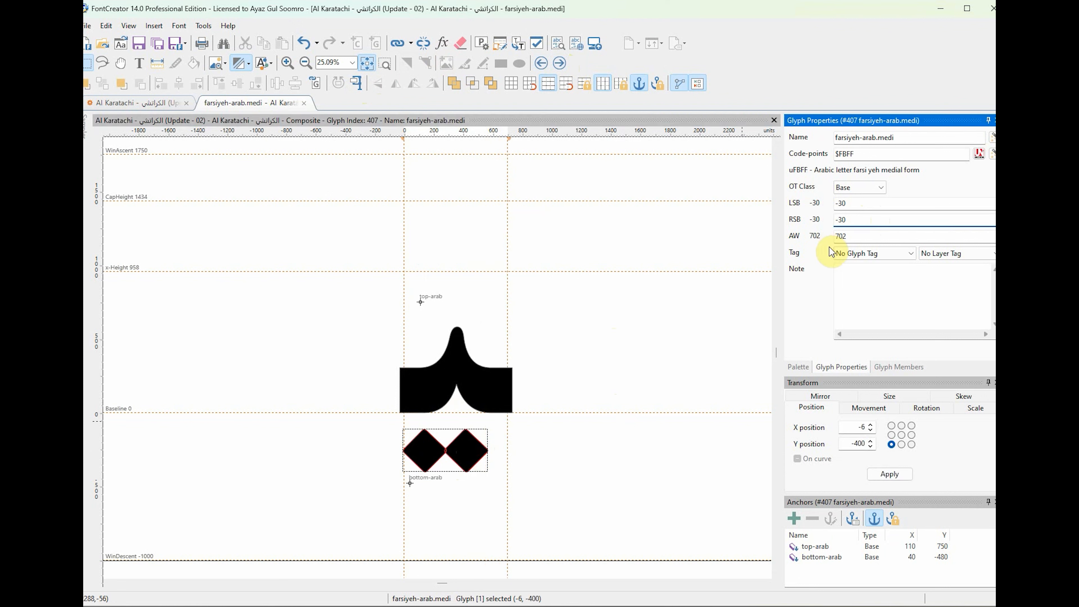
{"action": "left_click", "coordinate": [650, 379]}
Step: Nudge the two dots of farsiyeh-arab.medi about 40 units right under the tooth and save the font
{"action": "left_click", "coordinate": [465, 458]}
{"action": "key", "text": "Right"}
{"action": "key", "text": "Right"}
{"action": "key", "text": "Right"}
{"action": "key", "text": "Right"}
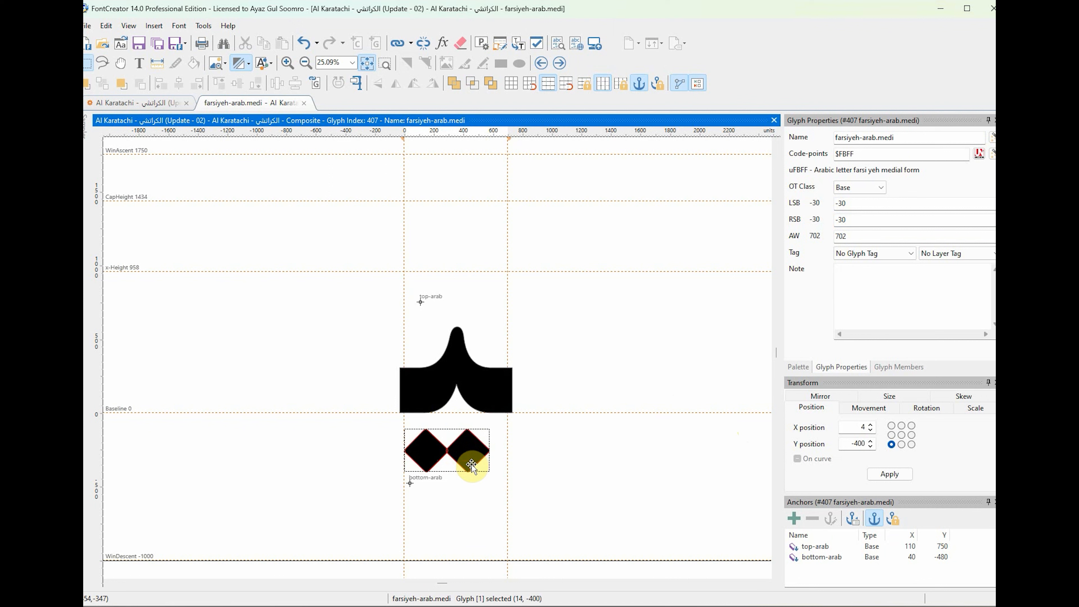
{"action": "left_click", "coordinate": [571, 464]}
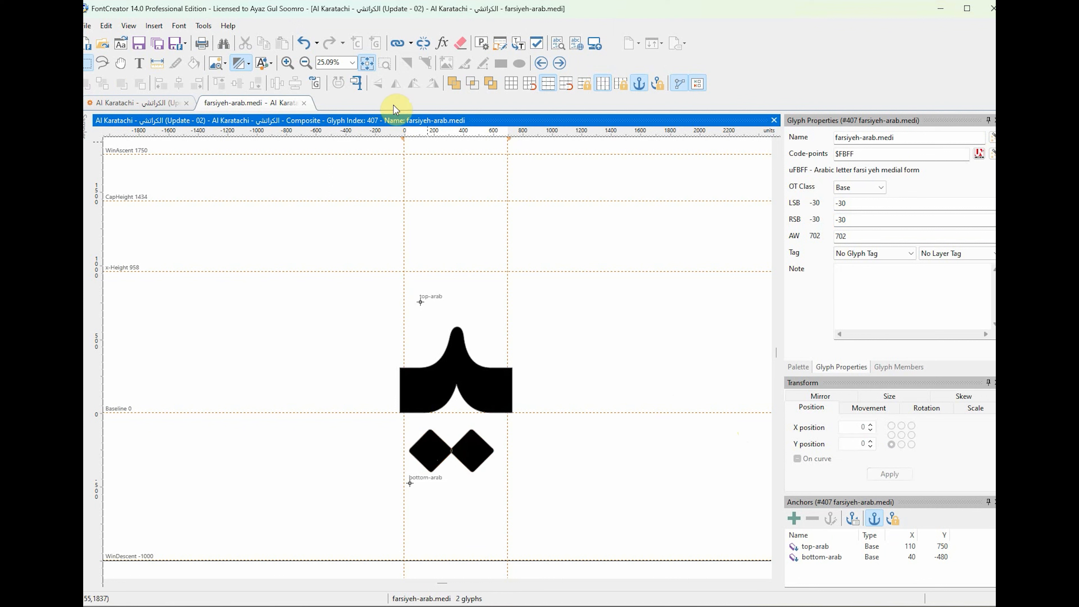
{"action": "left_click", "coordinate": [139, 43]}
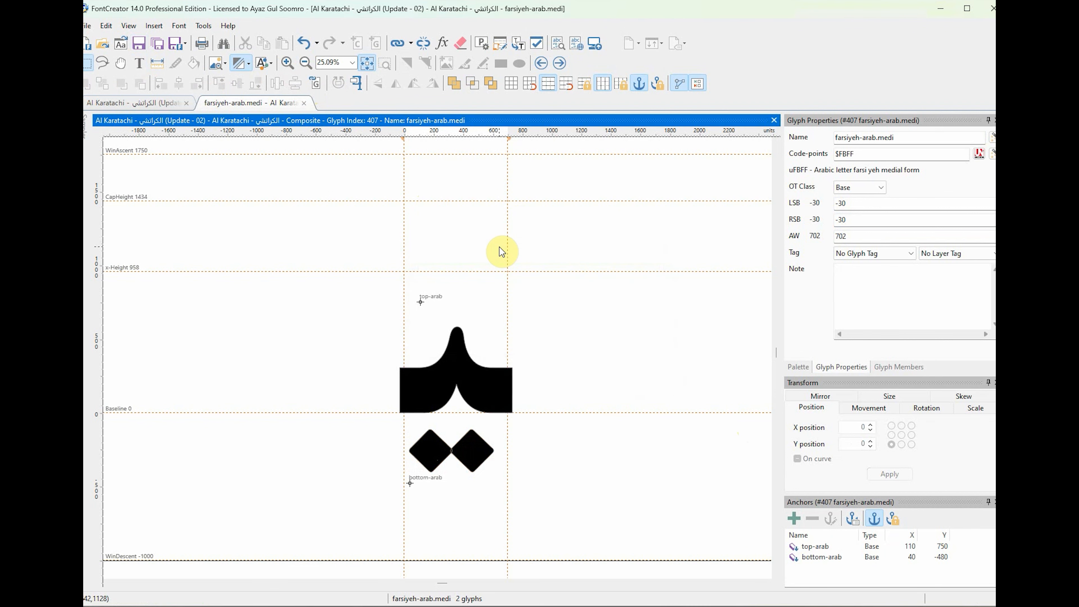
Step: Examine the initial yeh and its dots in the font test preview
{"action": "key", "text": "ctrl+t"}
{"action": "left_click", "coordinate": [551, 131]}
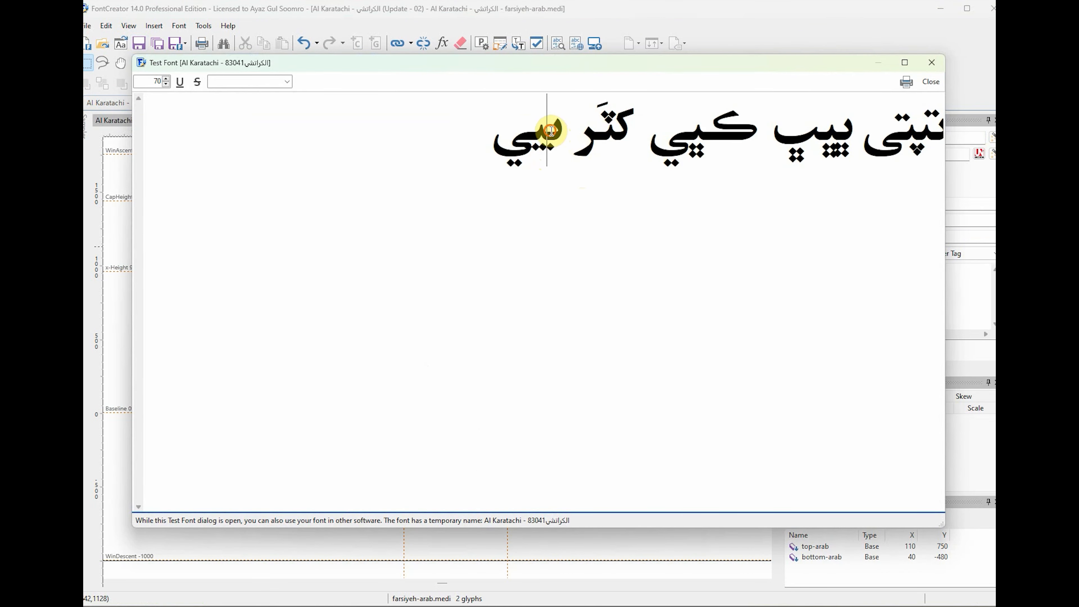
{"action": "left_click_drag", "start_coordinate": [551, 131], "coordinate": [561, 151]}
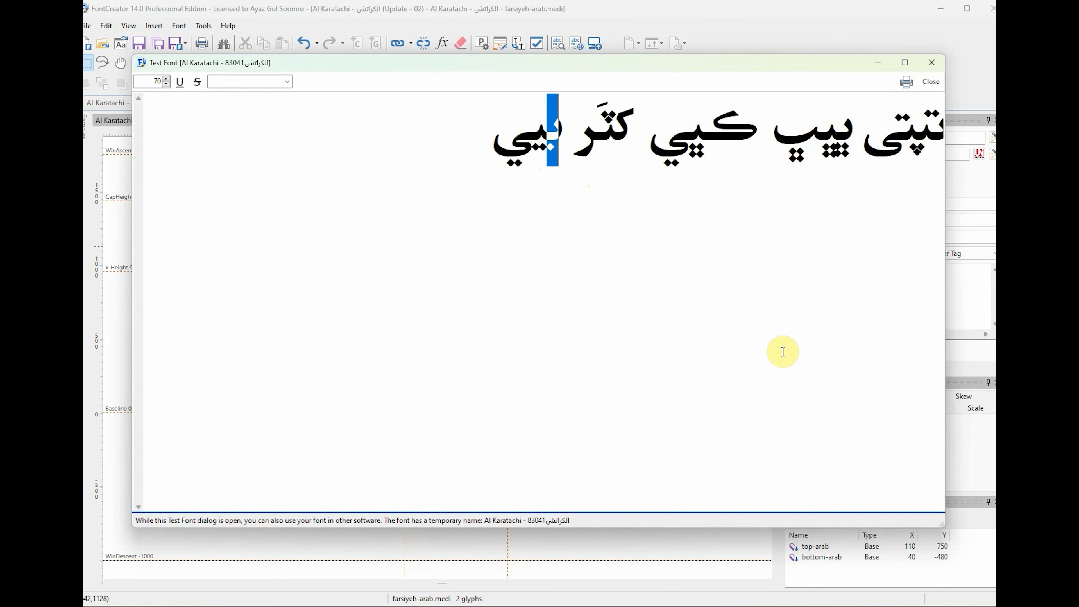
{"action": "left_click", "coordinate": [931, 64]}
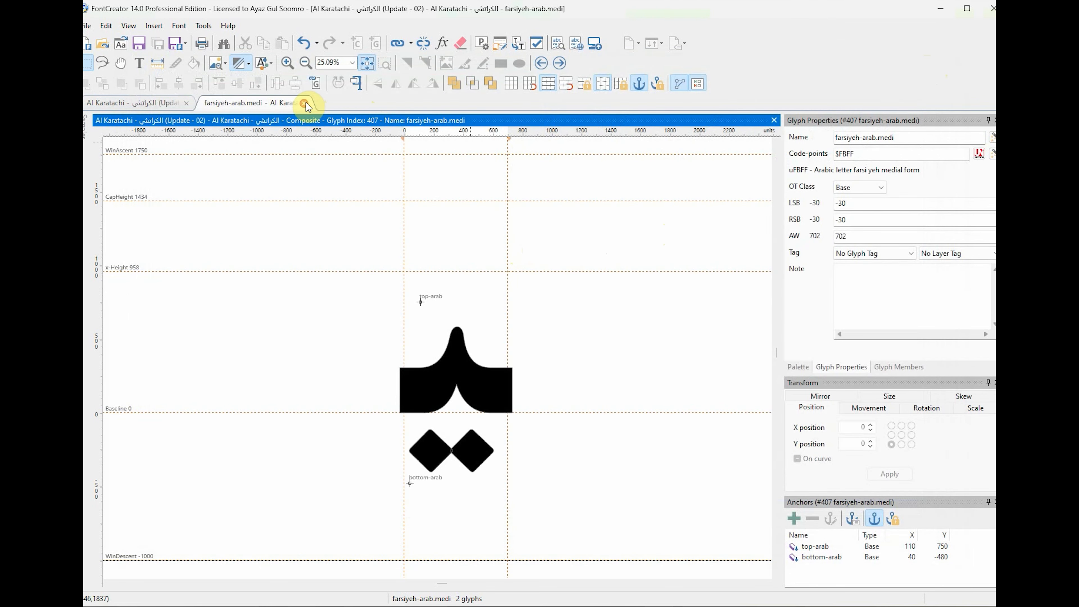
Step: Review farsiyeh-arab.init and farsiyeh-arab.fina and close the glyph window
{"action": "left_click", "coordinate": [541, 64]}
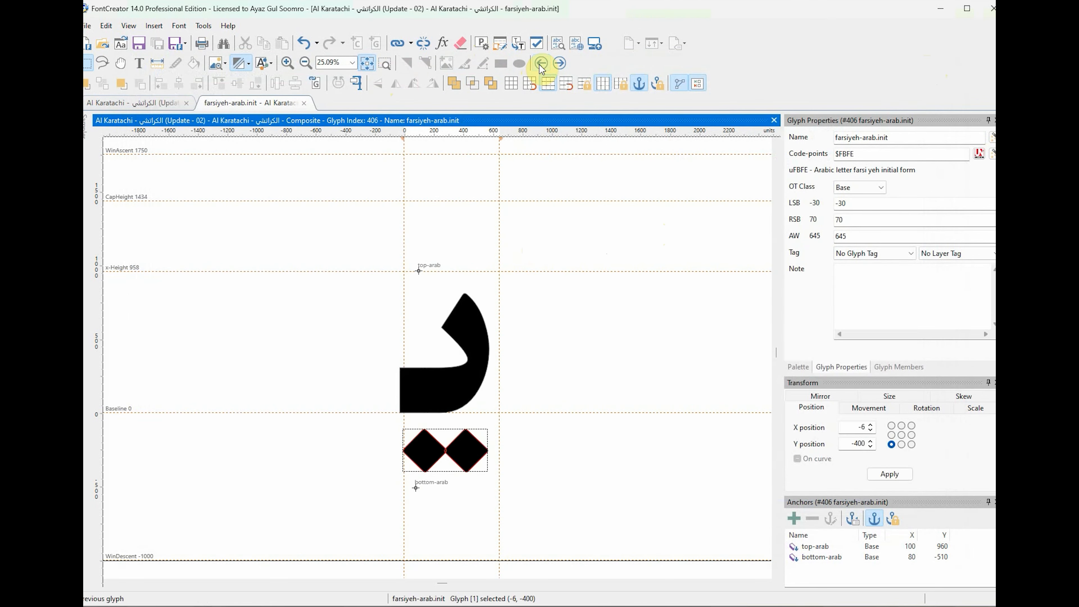
{"action": "left_click", "coordinate": [541, 64]}
{"action": "left_click", "coordinate": [623, 385]}
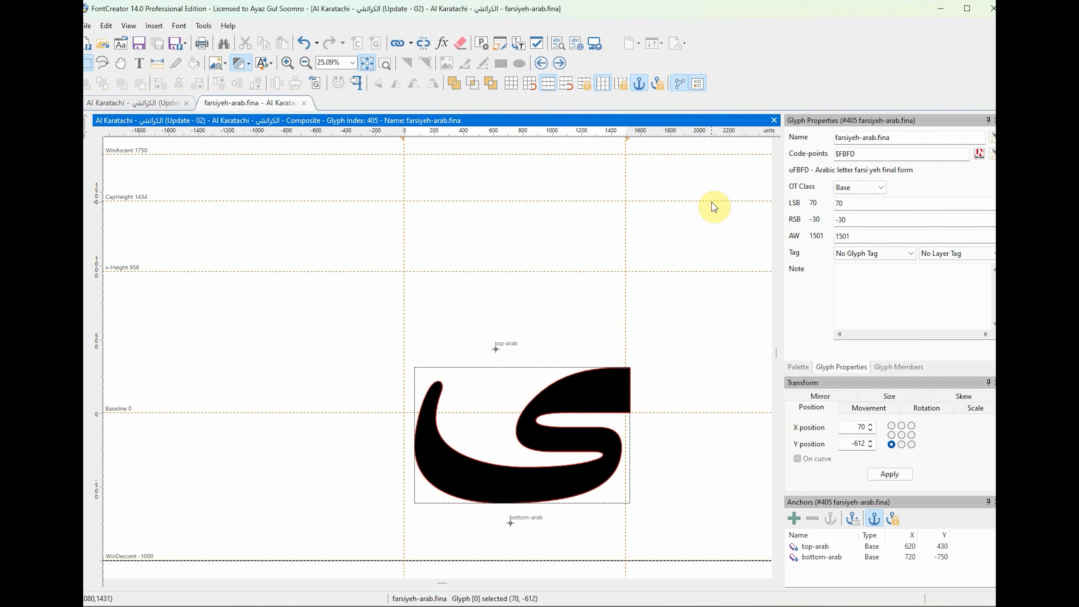
{"action": "left_click", "coordinate": [769, 121]}
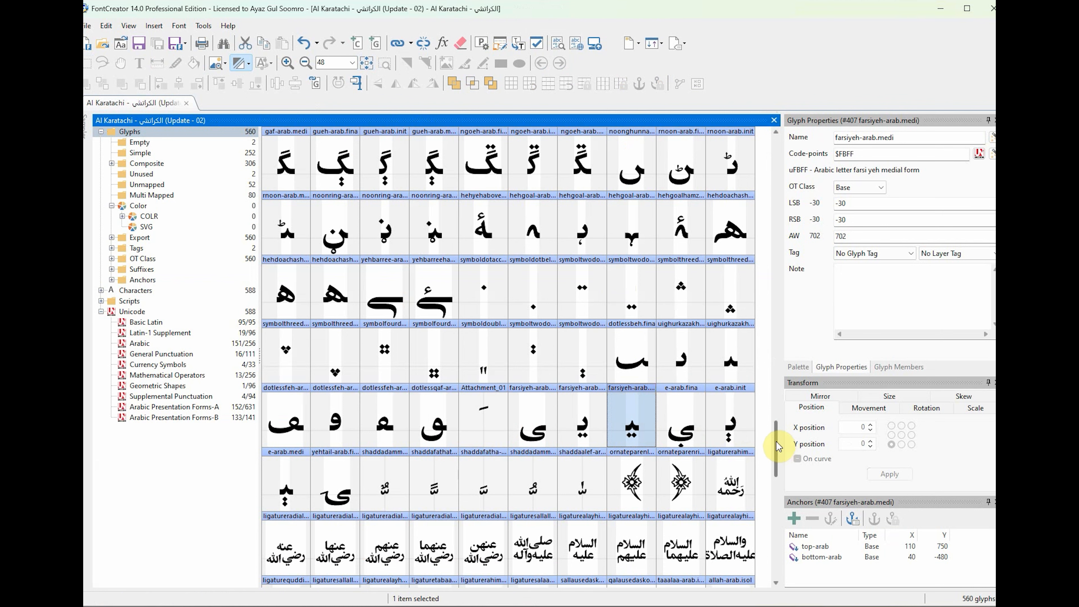
Step: Open yeh-arab.init from the end of the glyph overview and move its two dots right to X position -6
{"action": "left_click_drag", "start_coordinate": [777, 443], "coordinate": [771, 548]}
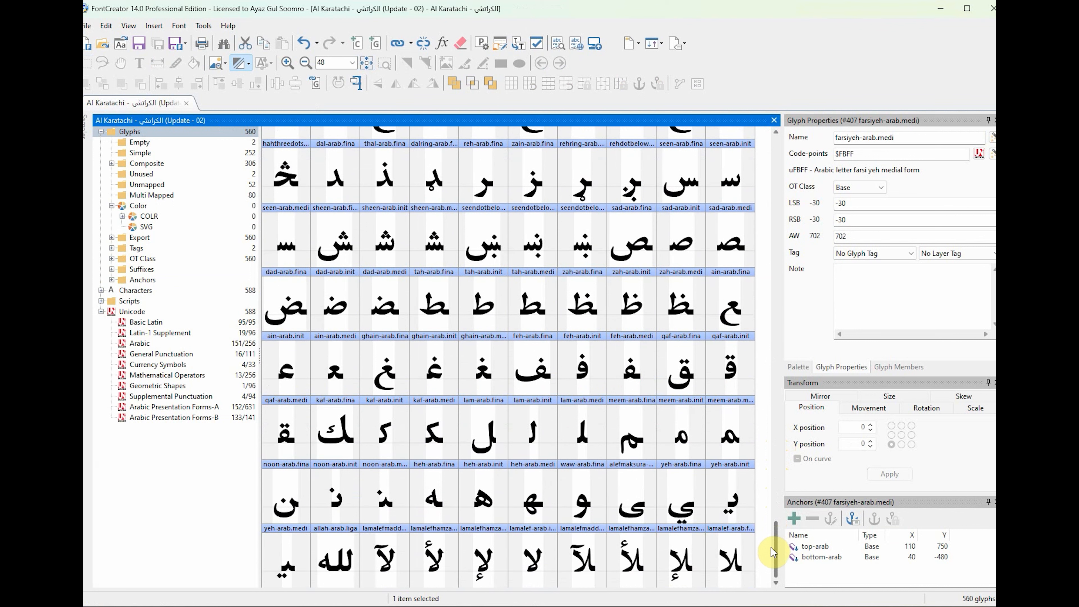
{"action": "left_click", "coordinate": [739, 513]}
{"action": "left_click", "coordinate": [686, 514]}
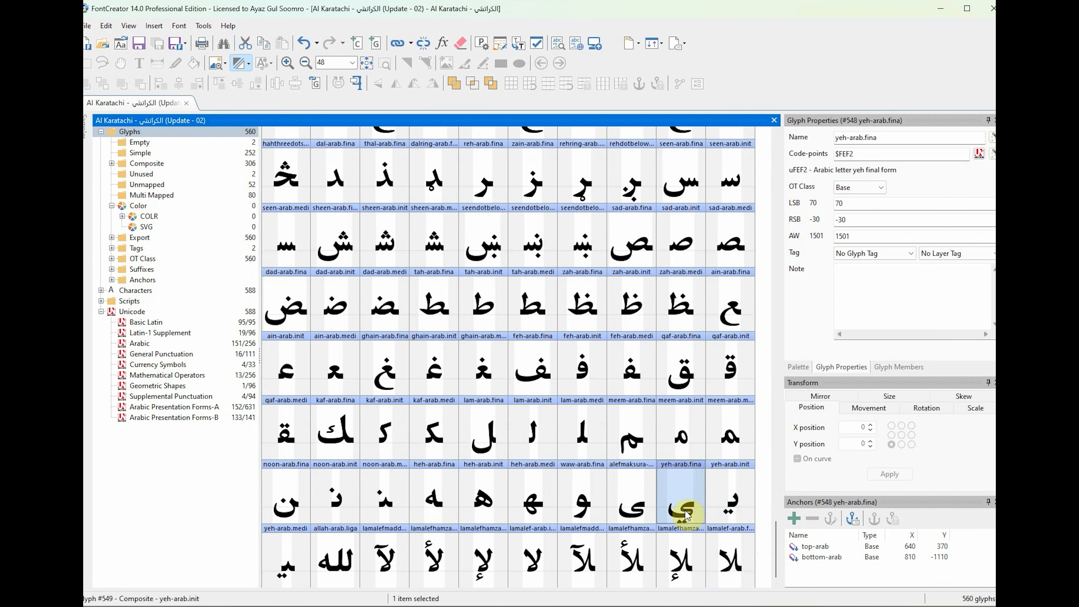
{"action": "double_click", "coordinate": [730, 501]}
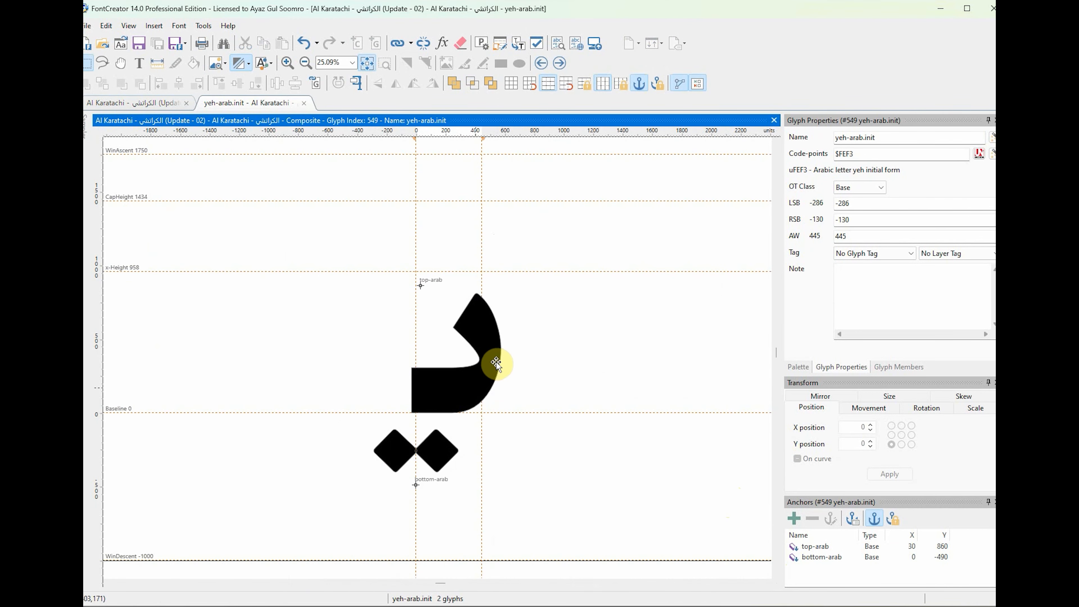
{"action": "left_click", "coordinate": [447, 454]}
{"action": "key", "text": "Right"}
{"action": "key", "text": "Right"}
{"action": "key", "text": "Right"}
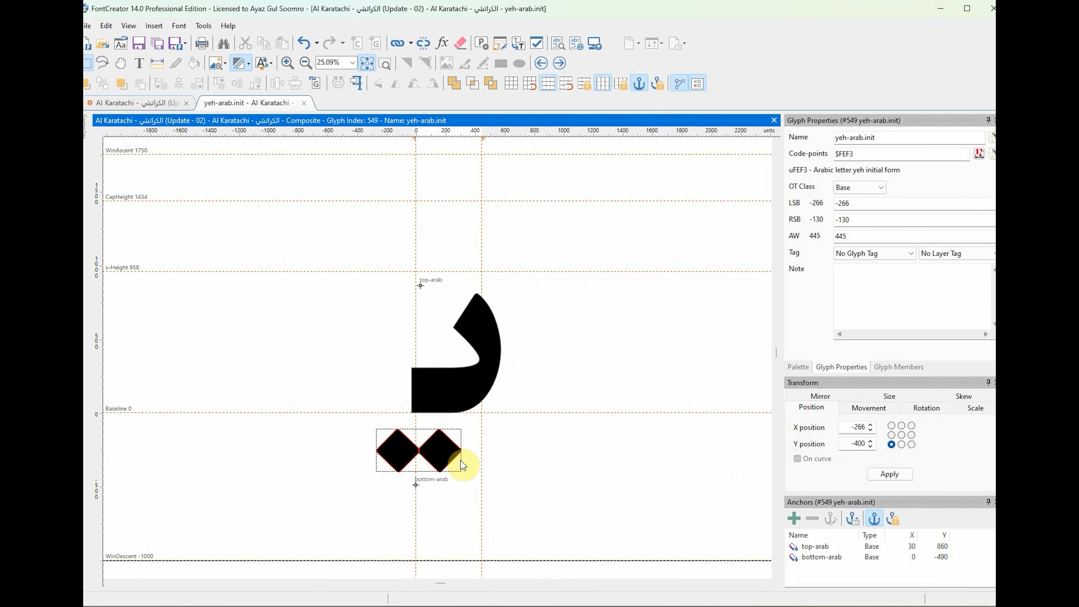
{"action": "key", "text": "shift+Right"}
{"action": "key", "text": "shift+Right"}
{"action": "key", "text": "Right"}
{"action": "key", "text": "Right"}
{"action": "key", "text": "Right"}
{"action": "key", "text": "Right"}
{"action": "key", "text": "Right"}
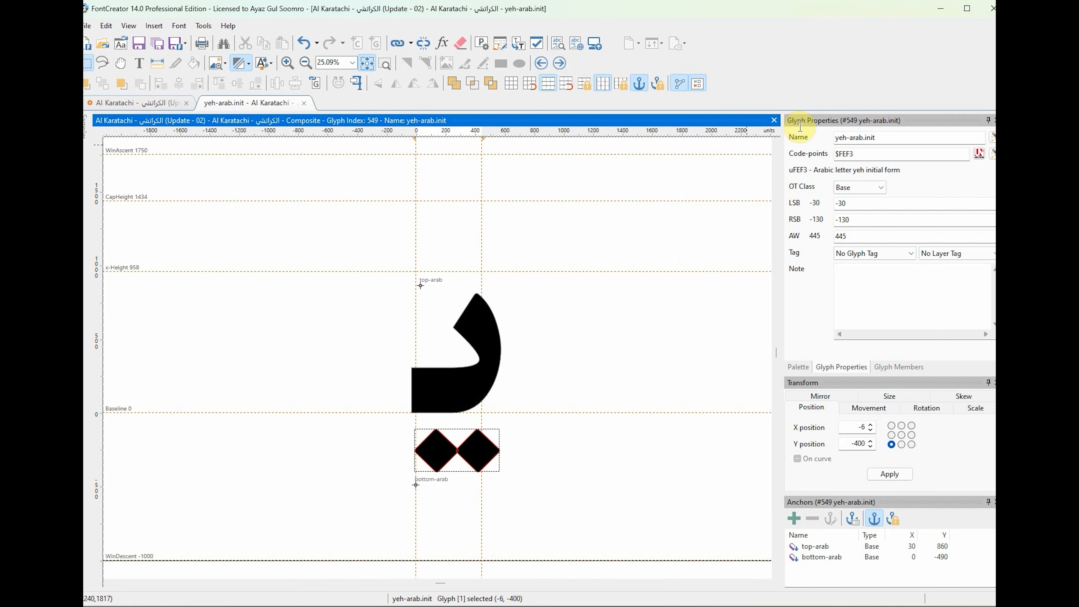
Step: Set the right side bearing of yeh-arab.init to 70
{"action": "double_click", "coordinate": [855, 219]}
{"action": "type", "text": "70"}
{"action": "key", "text": "Return"}
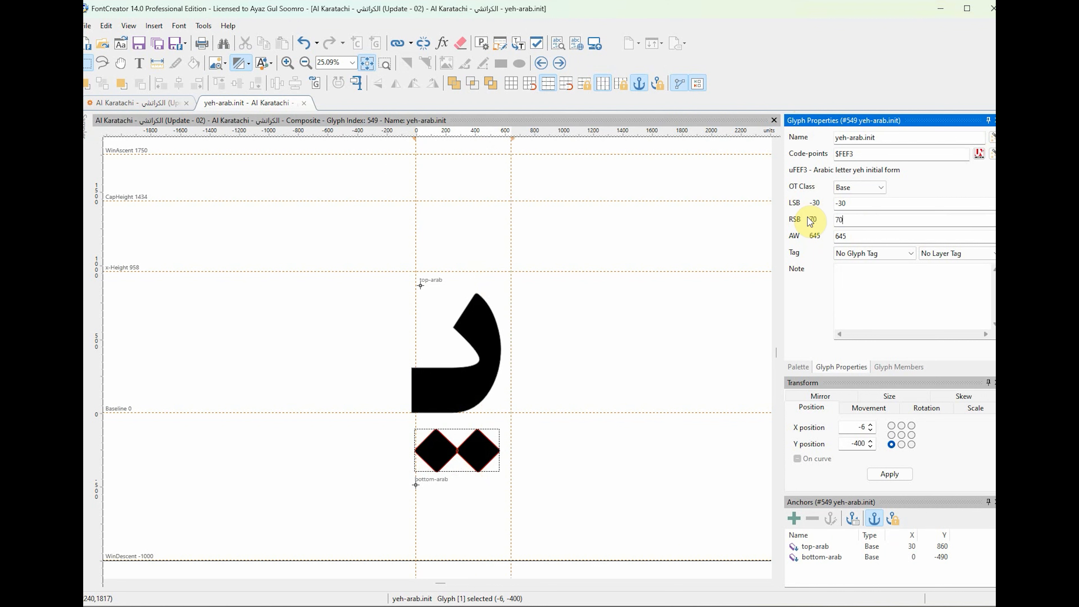
{"action": "left_click", "coordinate": [673, 237]}
Step: Go to yeh-arab.medi and move its two dots right to X position 94
{"action": "left_click", "coordinate": [559, 63]}
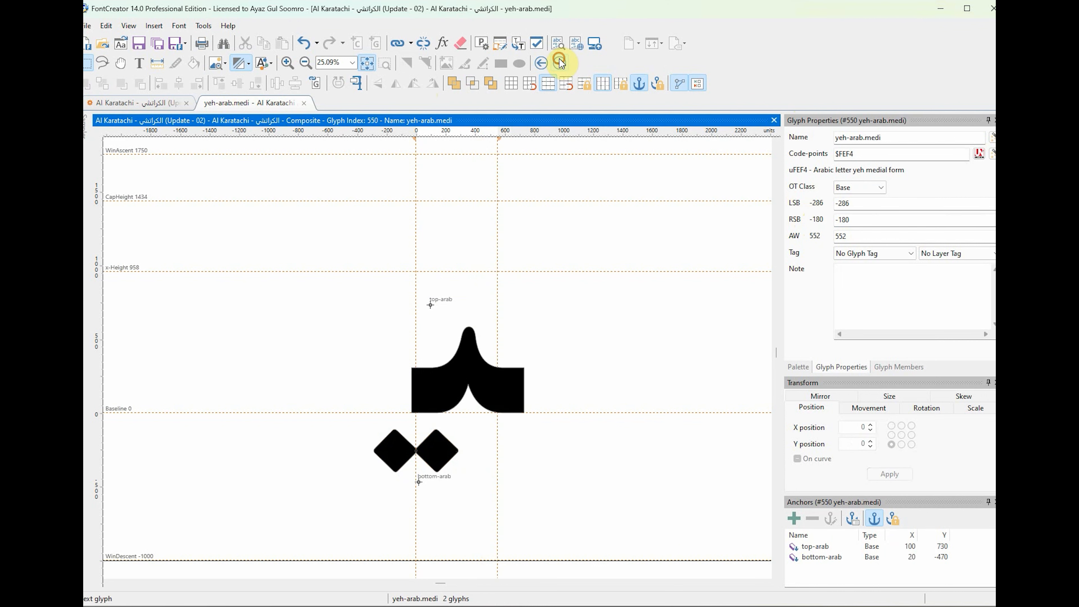
{"action": "left_click", "coordinate": [439, 450]}
{"action": "left_click_drag", "start_coordinate": [394, 450], "coordinate": [451, 449]}
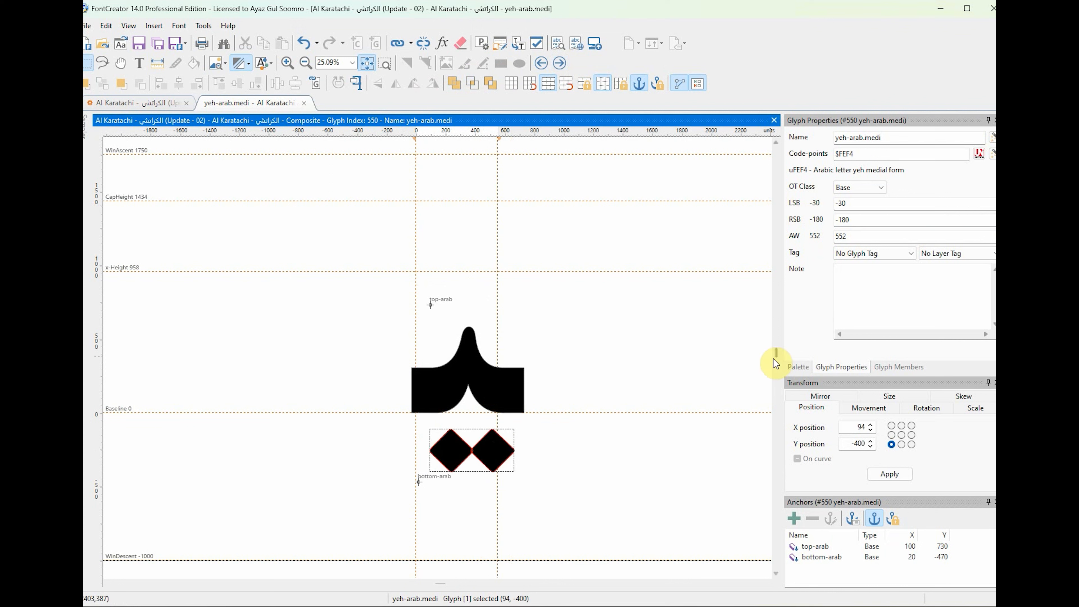
{"action": "double_click", "coordinate": [858, 220]}
{"action": "type", "text": "70"}
{"action": "key", "text": "Return"}
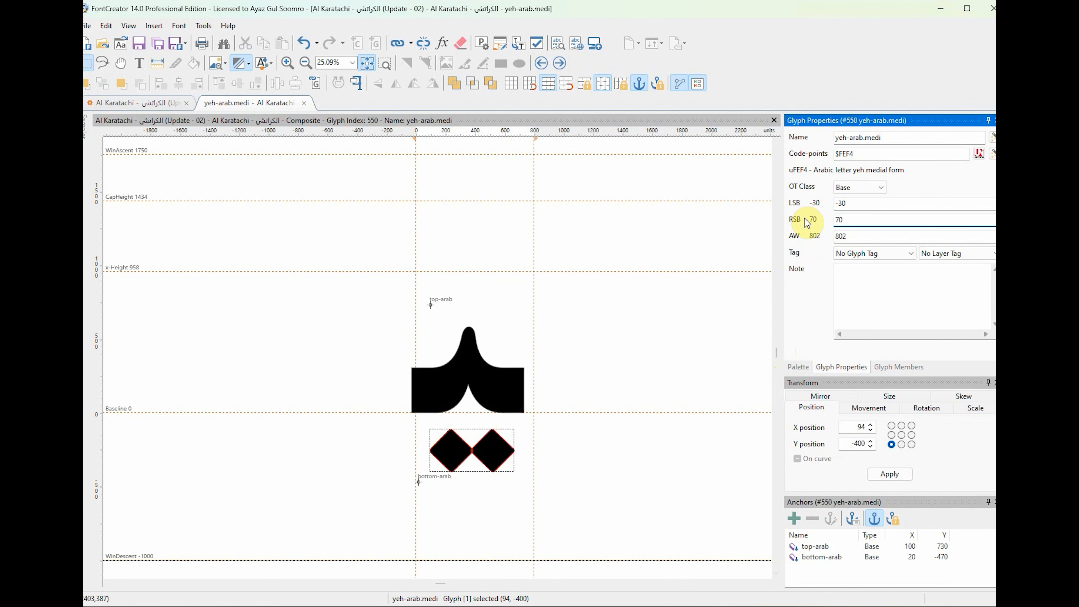
Step: Set the right side bearing of yeh-arab.medi to -30 and save the font
{"action": "type", "text": "-"}
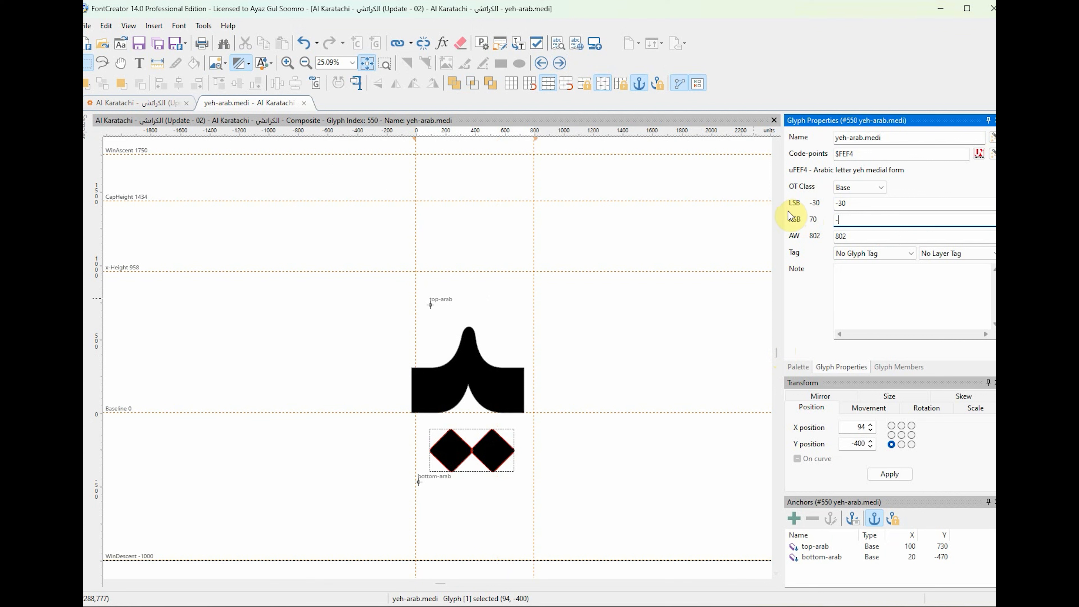
{"action": "type", "text": "30"}
{"action": "key", "text": "Return"}
{"action": "left_click", "coordinate": [569, 382]}
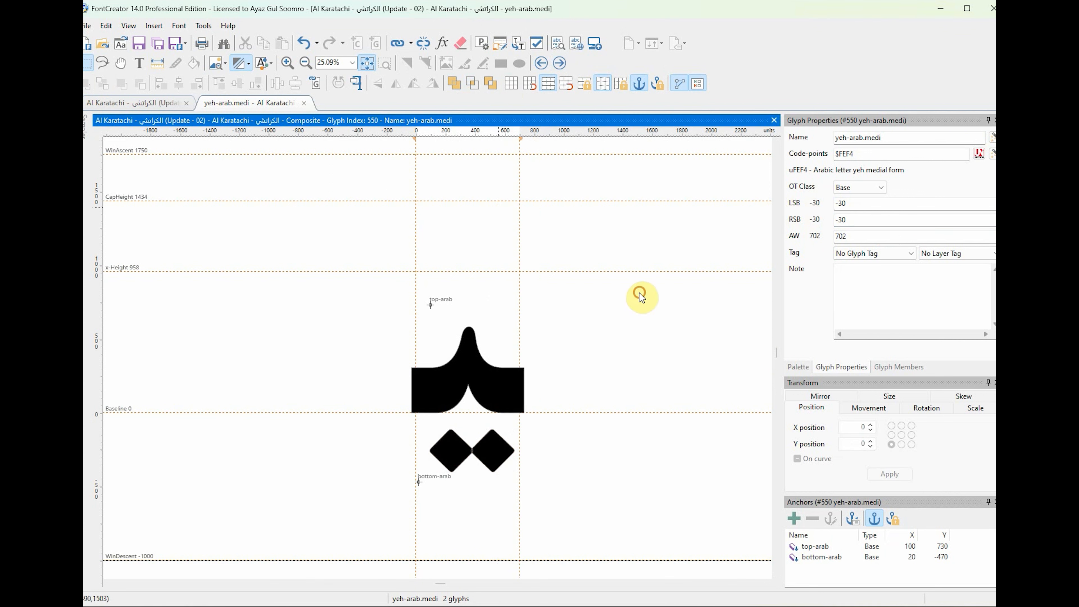
Step: Go back to yeh-arab.fina and examine how the initial, medial and final yeh join in the font test preview
{"action": "left_click", "coordinate": [560, 64]}
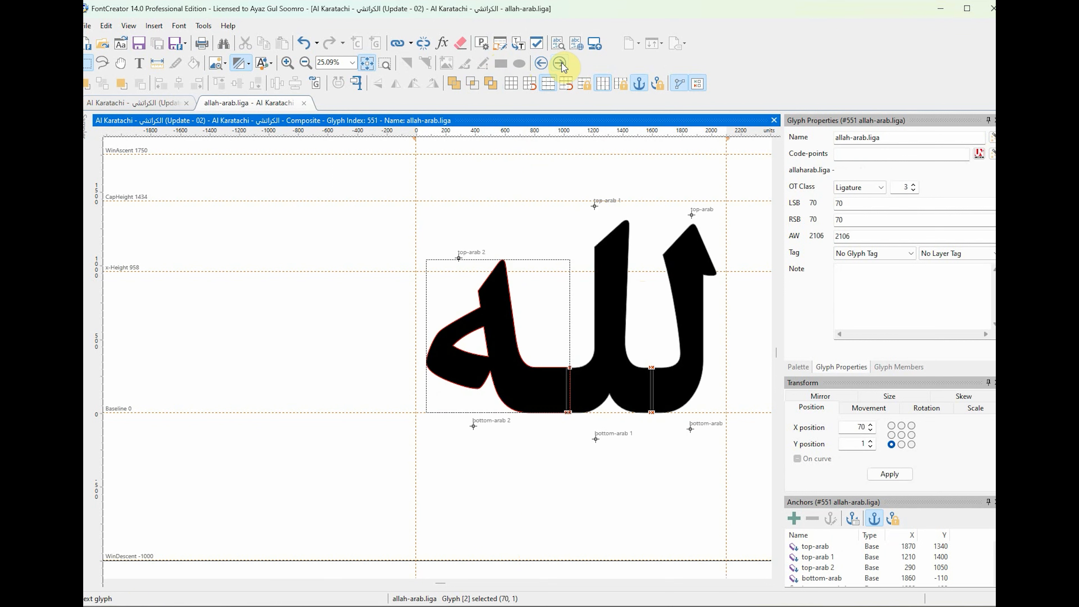
{"action": "left_click", "coordinate": [545, 66]}
{"action": "left_click", "coordinate": [543, 64]}
{"action": "left_click", "coordinate": [543, 64]}
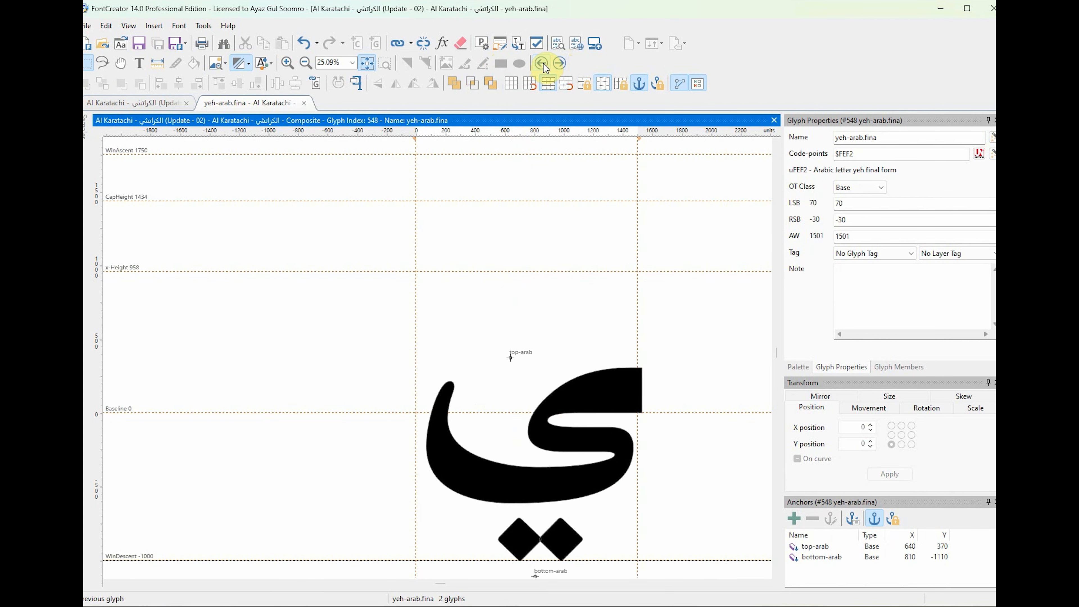
{"action": "left_click", "coordinate": [411, 67]}
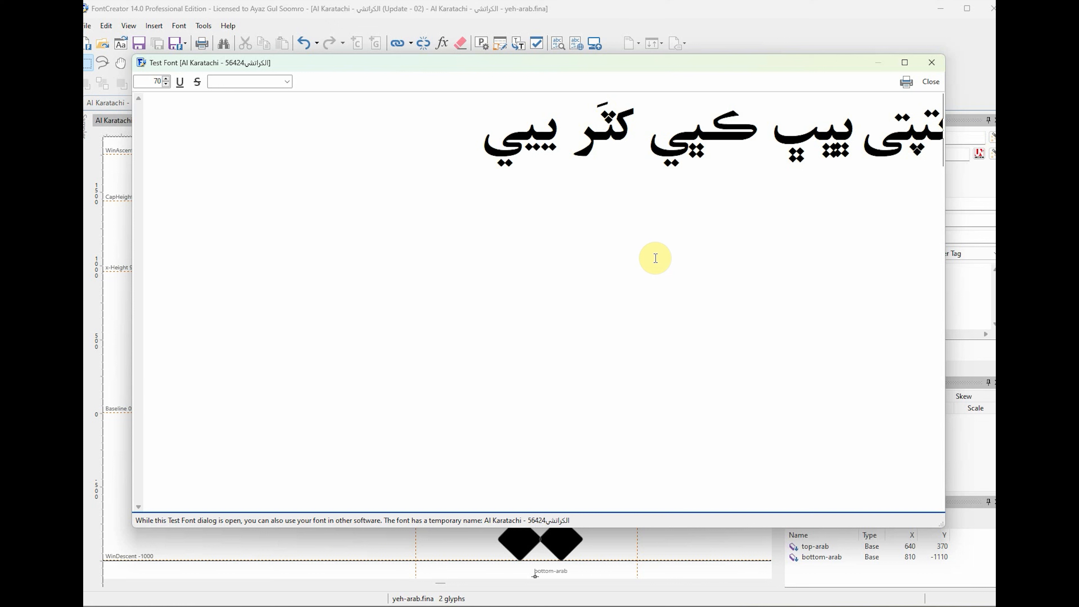
{"action": "left_click_drag", "start_coordinate": [665, 143], "coordinate": [570, 145]}
{"action": "left_click", "coordinate": [636, 144]}
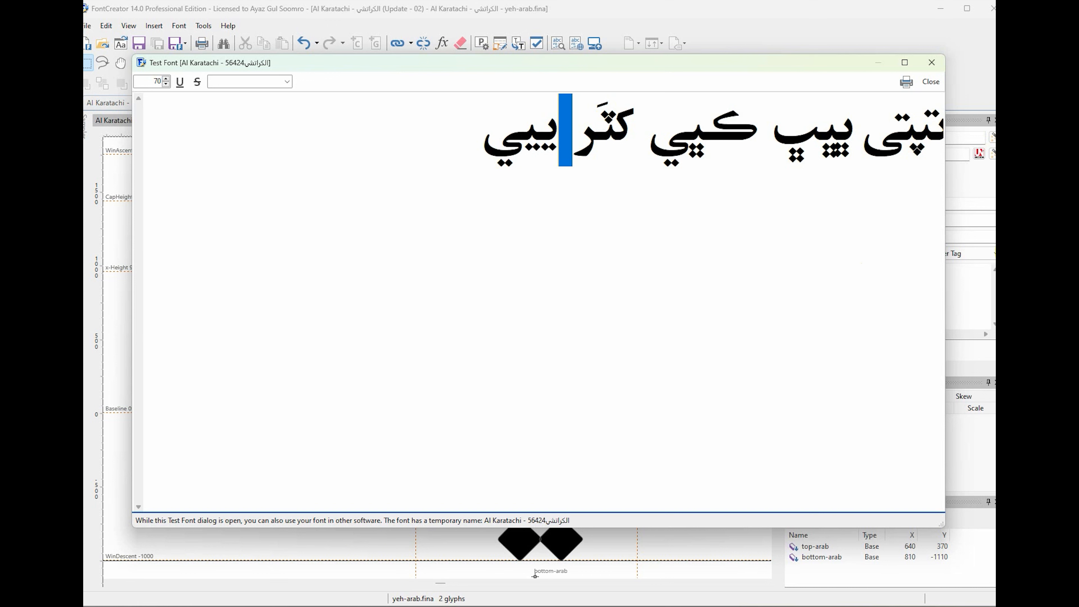
{"action": "left_click", "coordinate": [935, 88]}
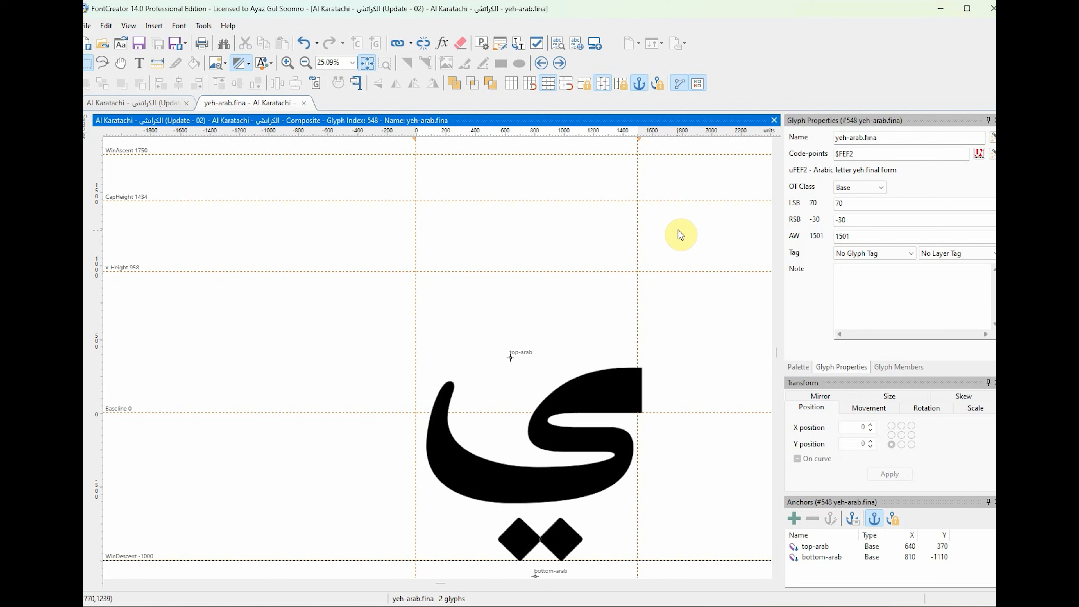
{"action": "left_click", "coordinate": [679, 236]}
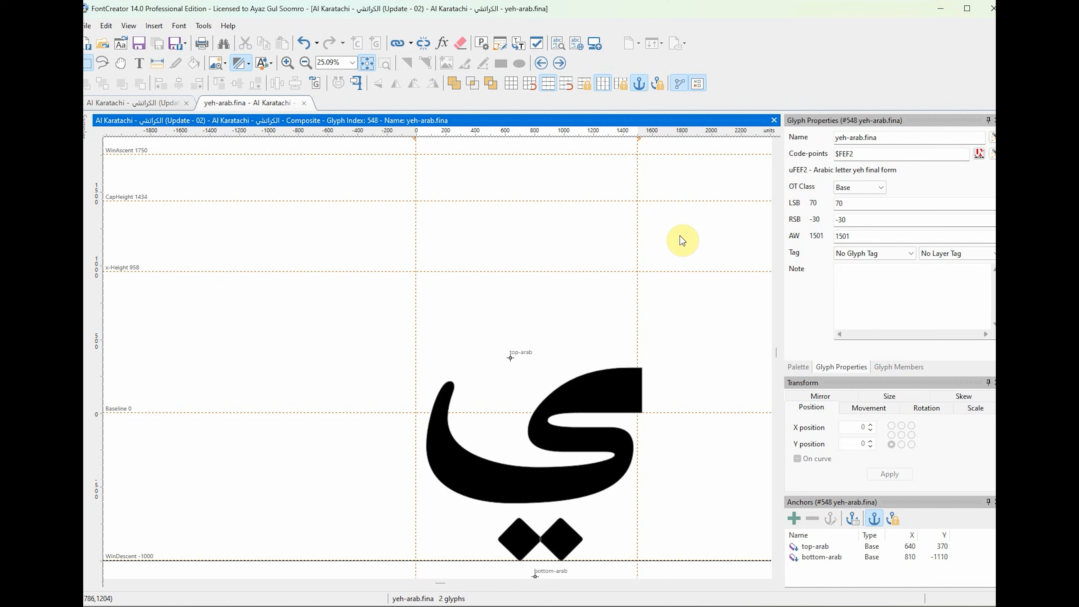